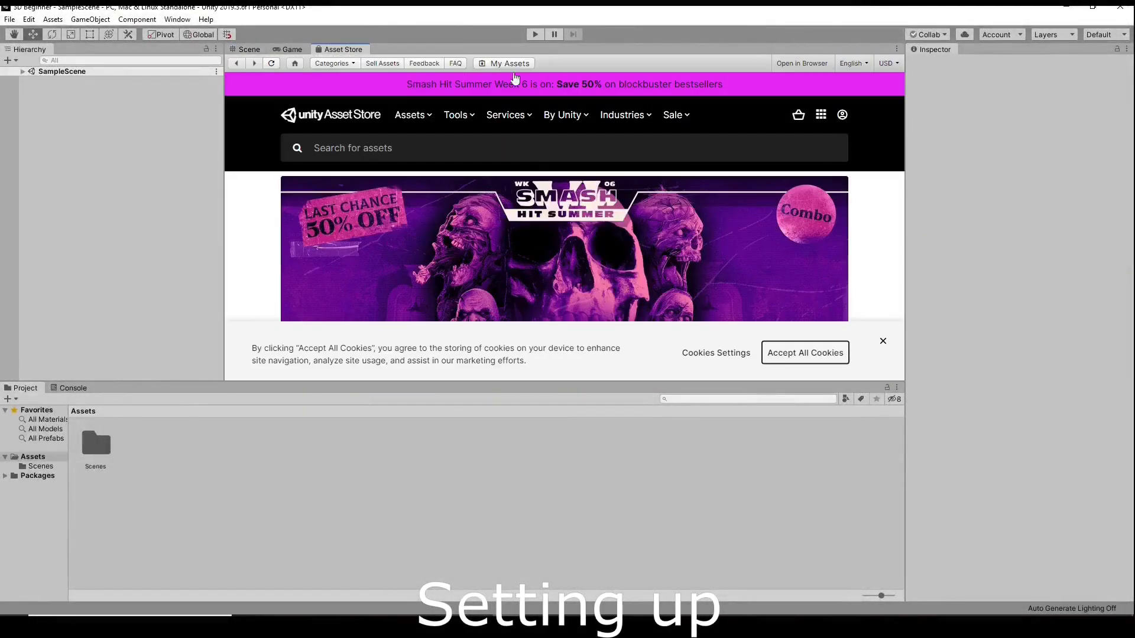
Find '3D Beginner: Tutorial Resources' in the Asset Store and open its product page
click(502, 151)
text(3D Beginner: Tutorial Resources)
key(Return)
click(786, 353)
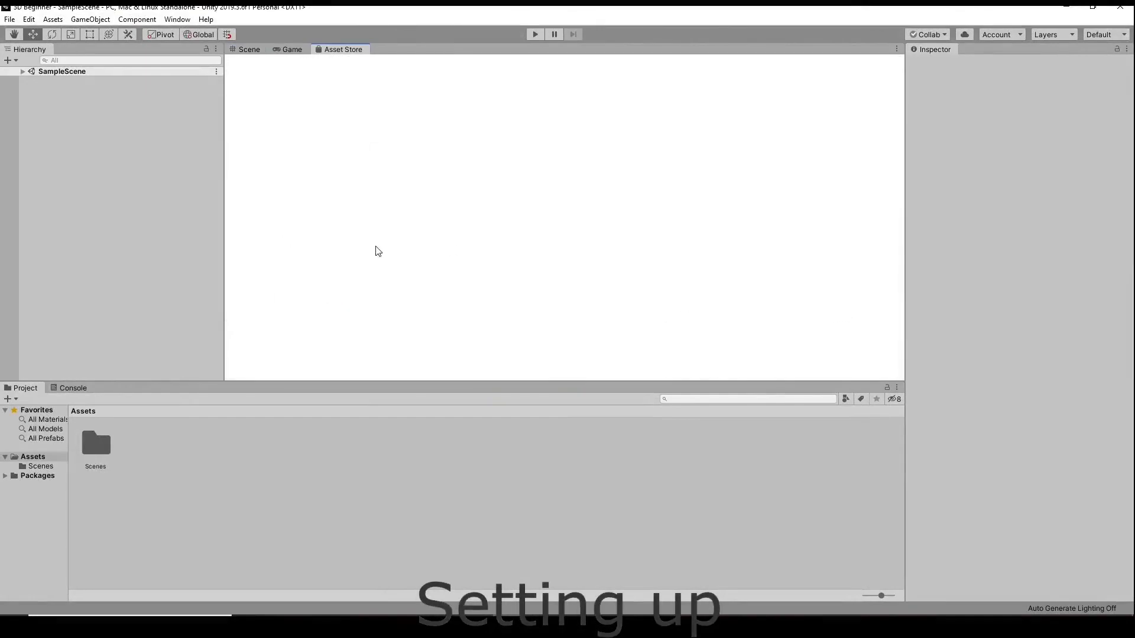
scroll(357, 265, down, 3)
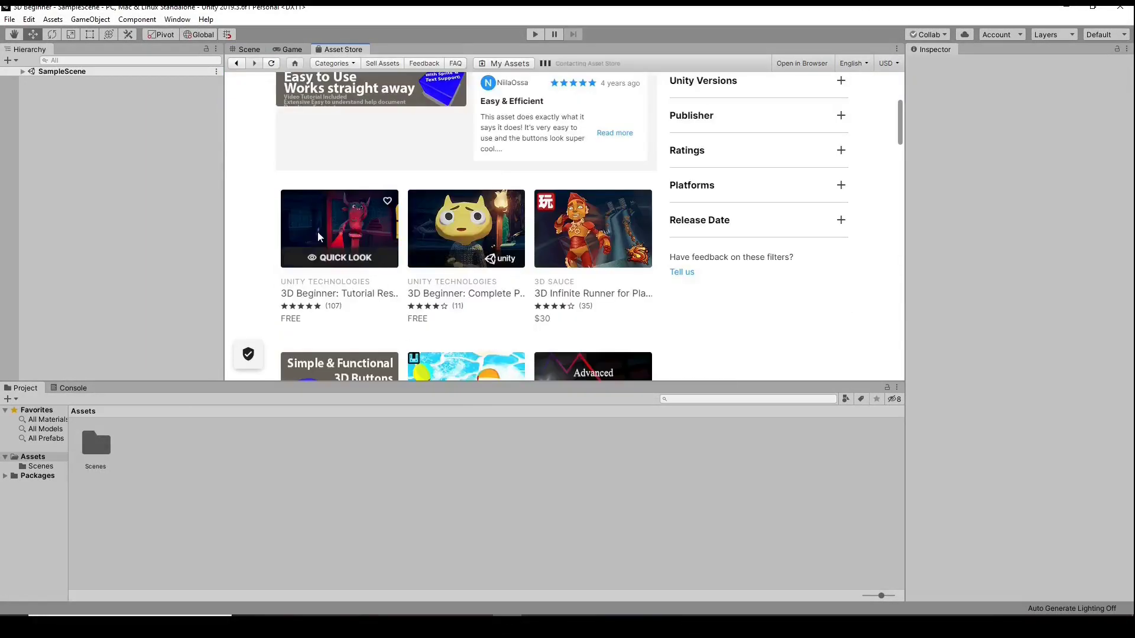
click(317, 232)
Download the free tutorial package and import it into the project
scroll(385, 231, down, 3)
click(698, 152)
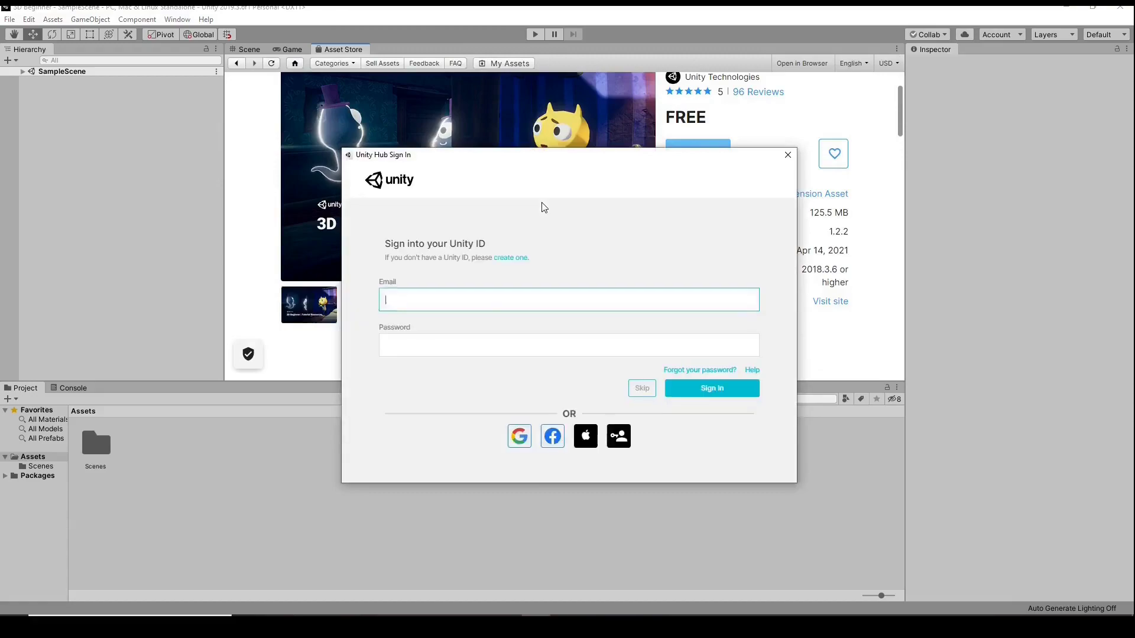
scroll(631, 243, down, 1)
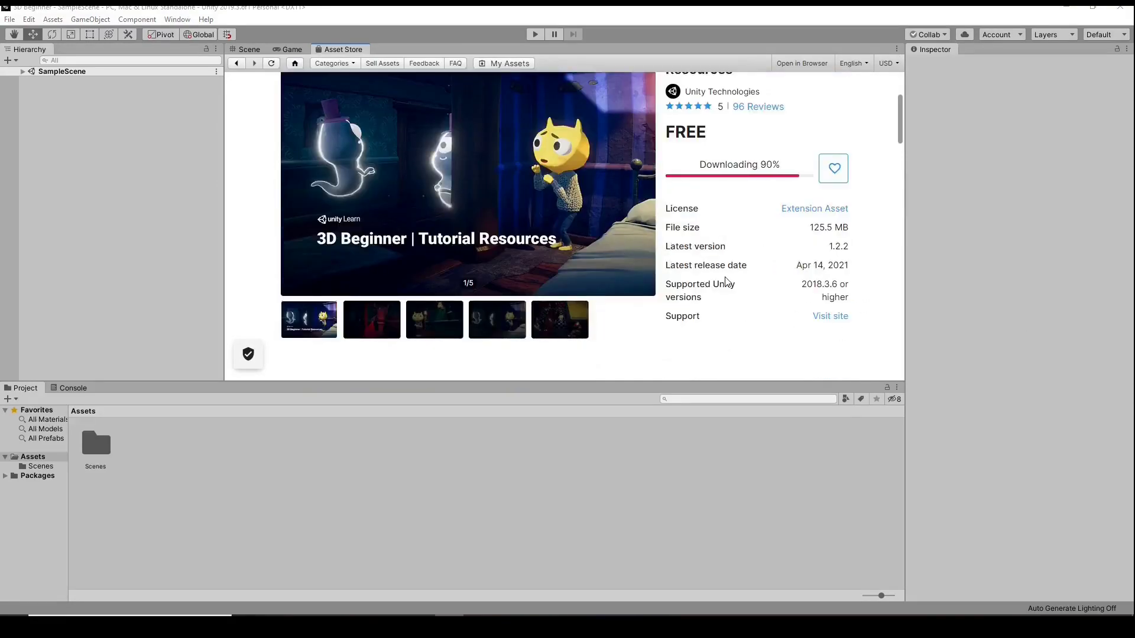
click(625, 280)
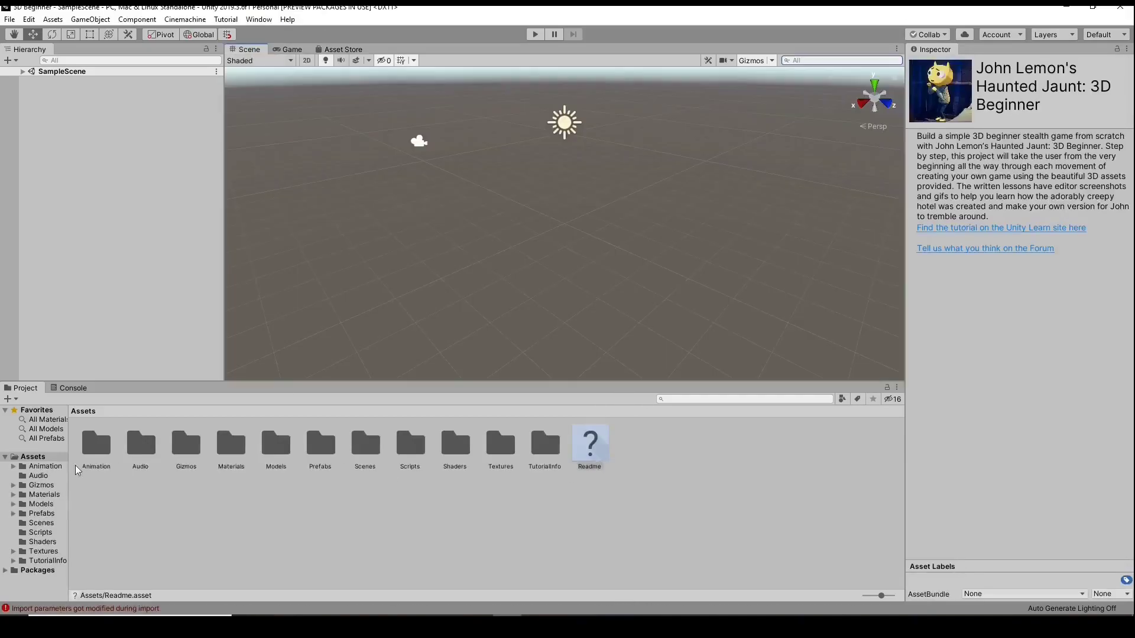
Browse the imported asset folders and inspect the scene's Main Camera
click(45, 494)
click(44, 551)
click(45, 466)
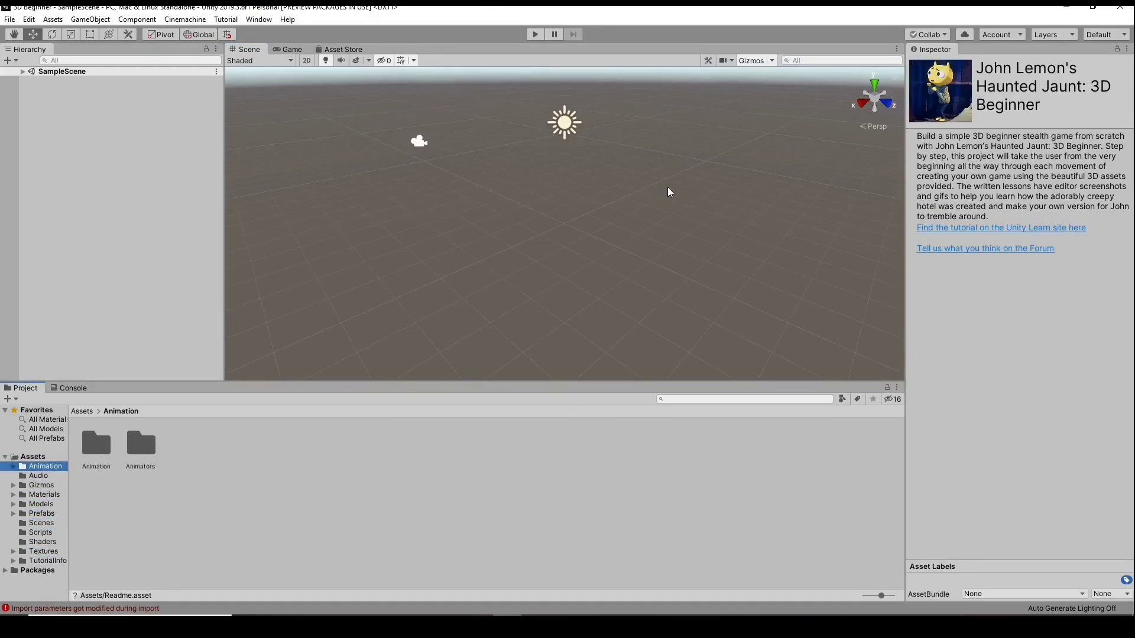
click(42, 486)
click(33, 458)
click(41, 523)
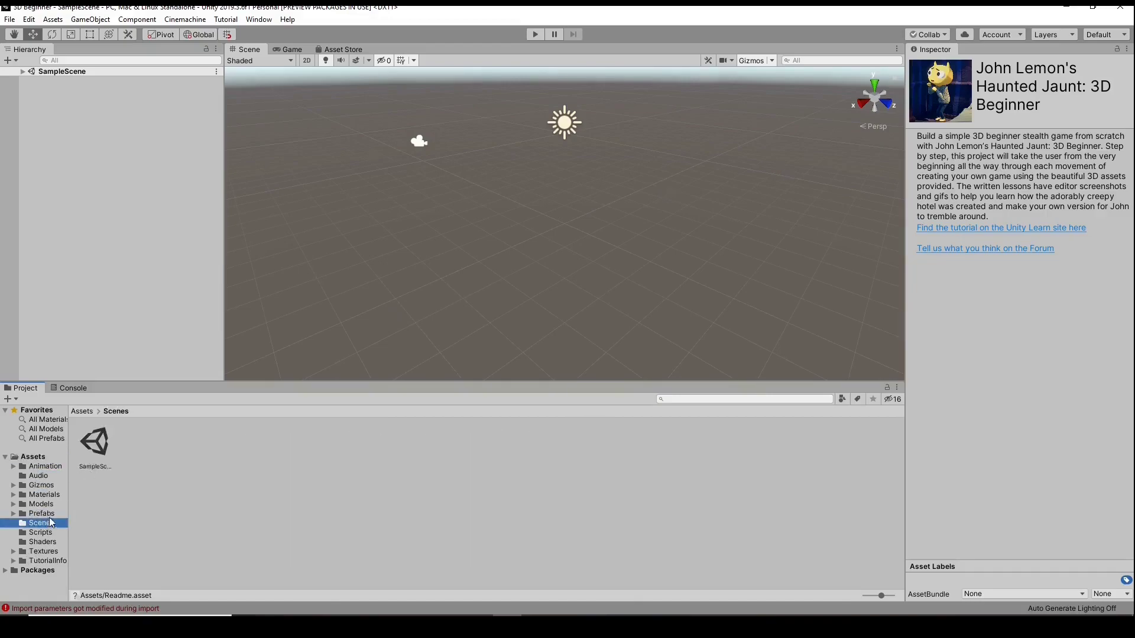
click(65, 80)
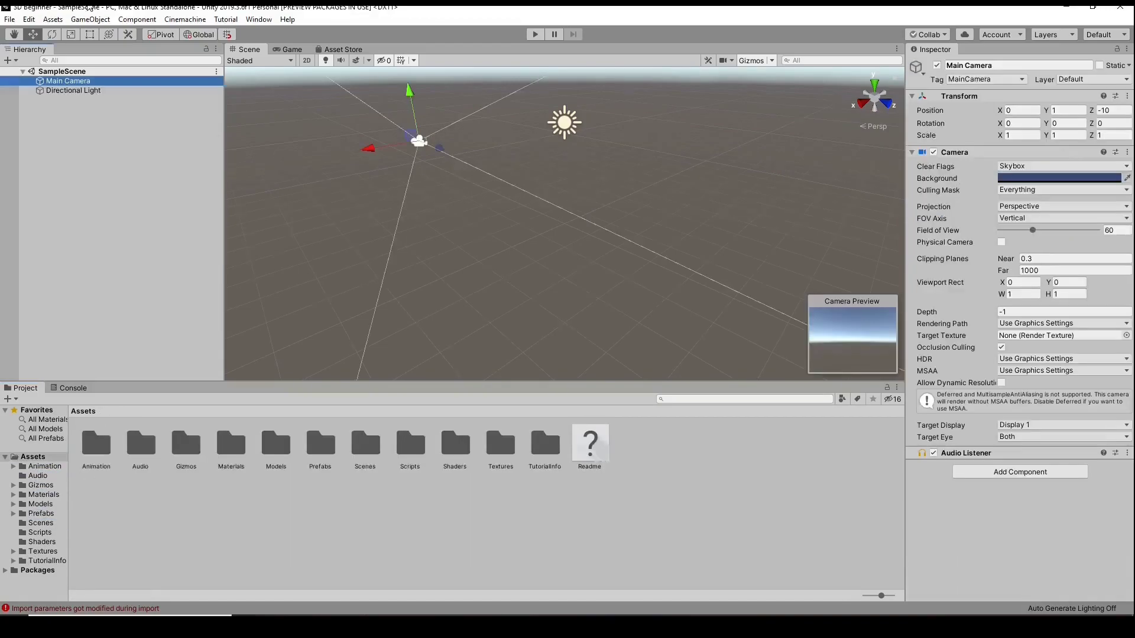
Rename the SampleScene asset to MainScene and reload the scene
right_click(56, 74)
click(36, 155)
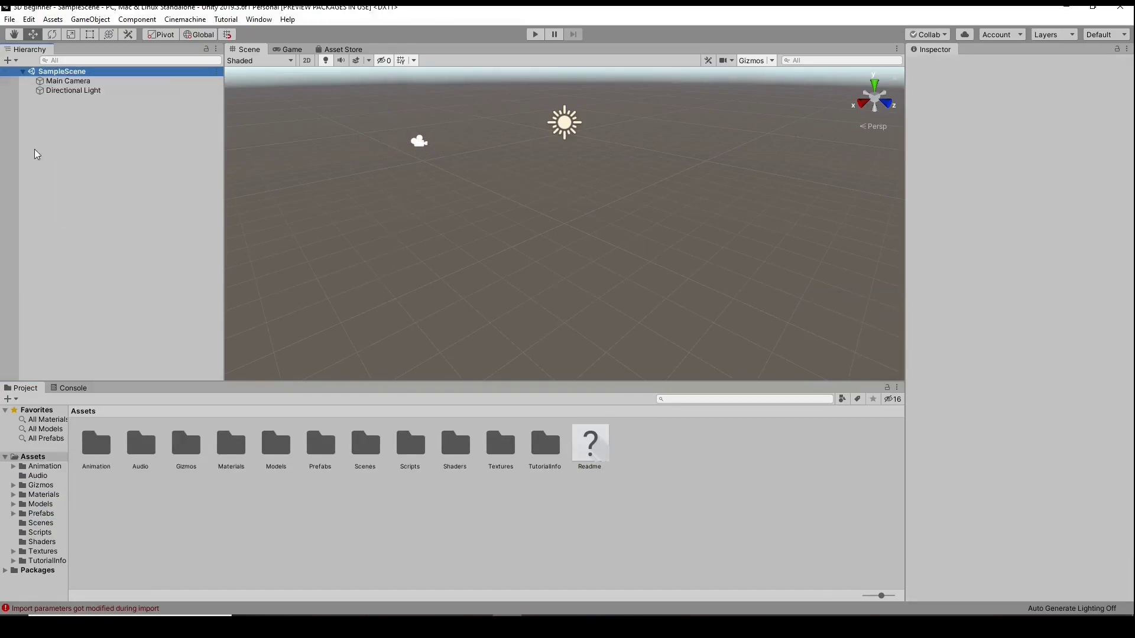
click(40, 523)
click(90, 453)
right_click(90, 453)
click(123, 200)
text(MainScene)
key(Return)
click(645, 339)
Expand MainScene in the Hierarchy and open the Models > Characters folder
click(23, 71)
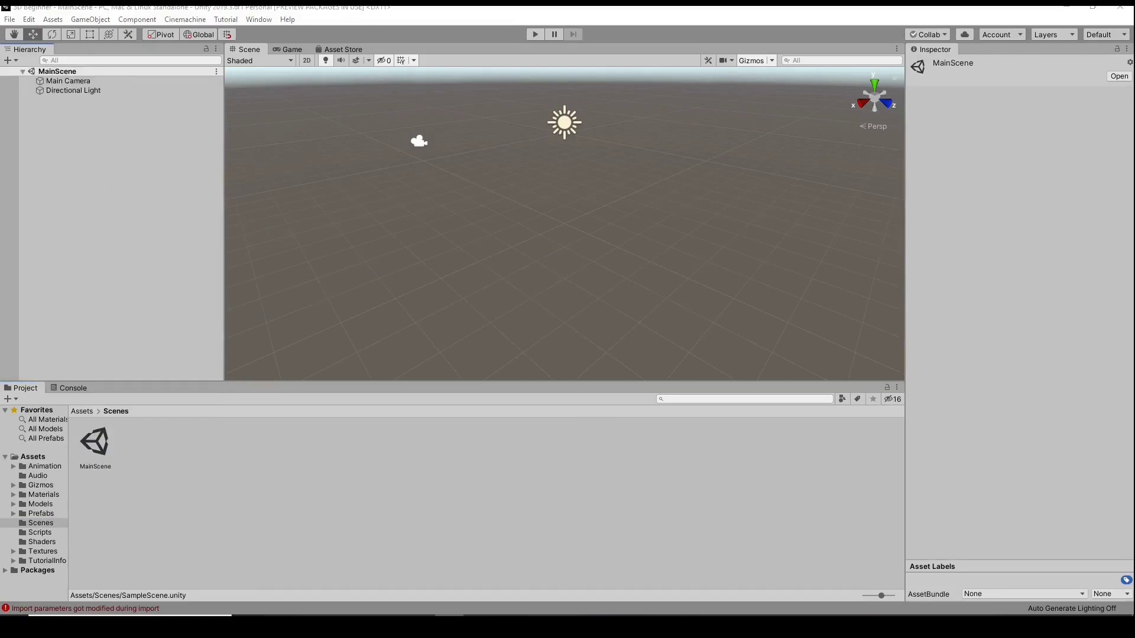
click(40, 504)
double_click(188, 446)
Drag the JohnLemon model into the scene, frame it and view it from the front and side
drag(188, 453, 519, 226)
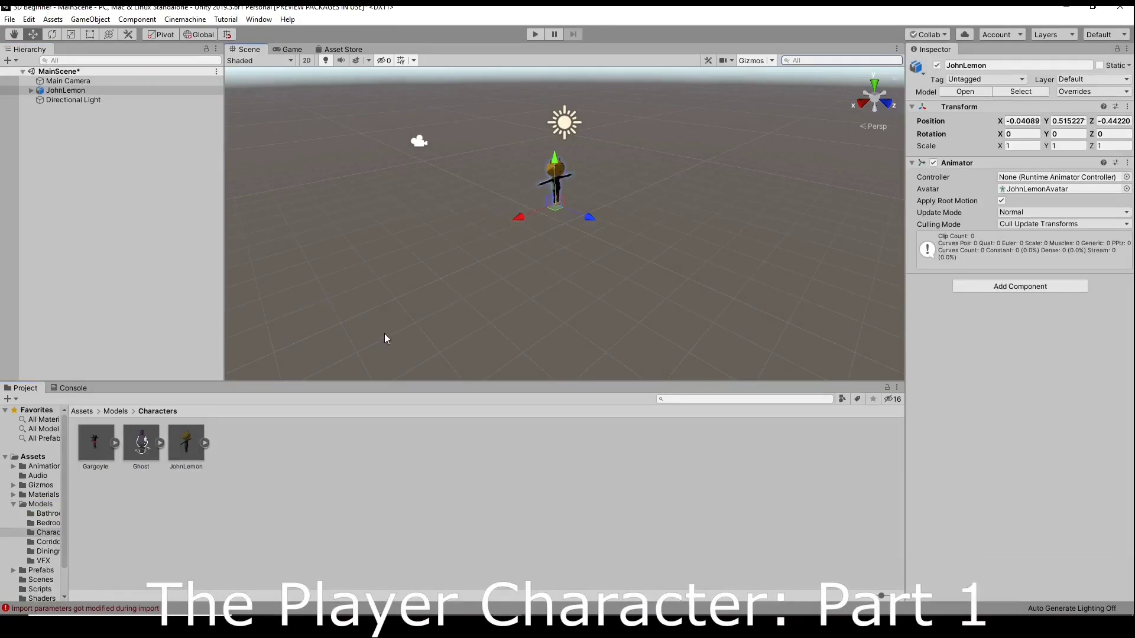
key(f)
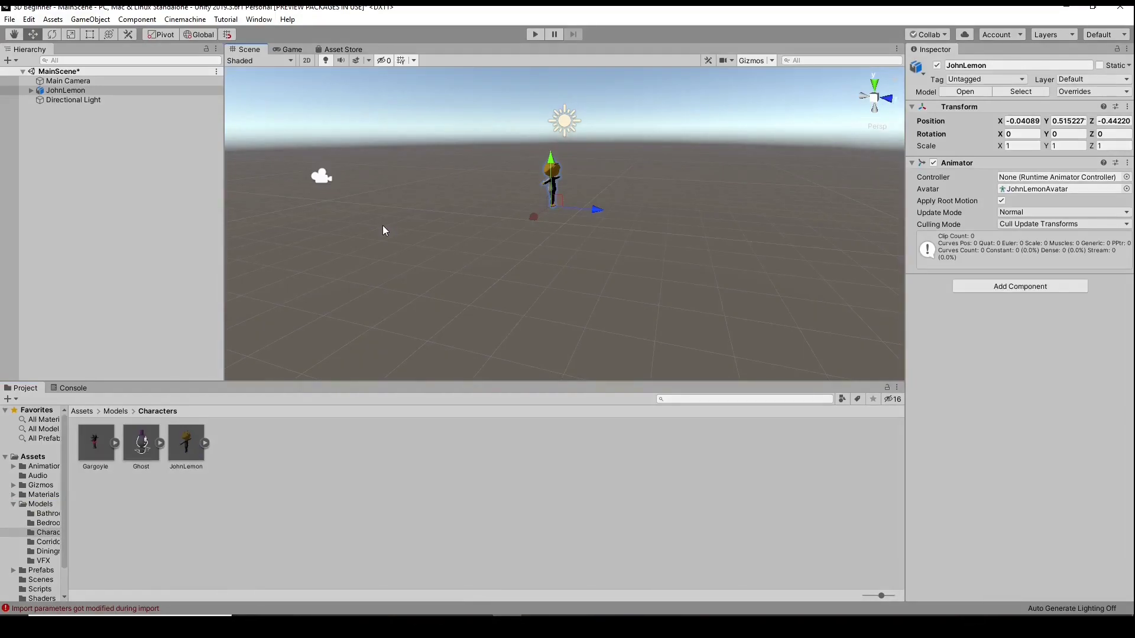
click(551, 180)
key(f)
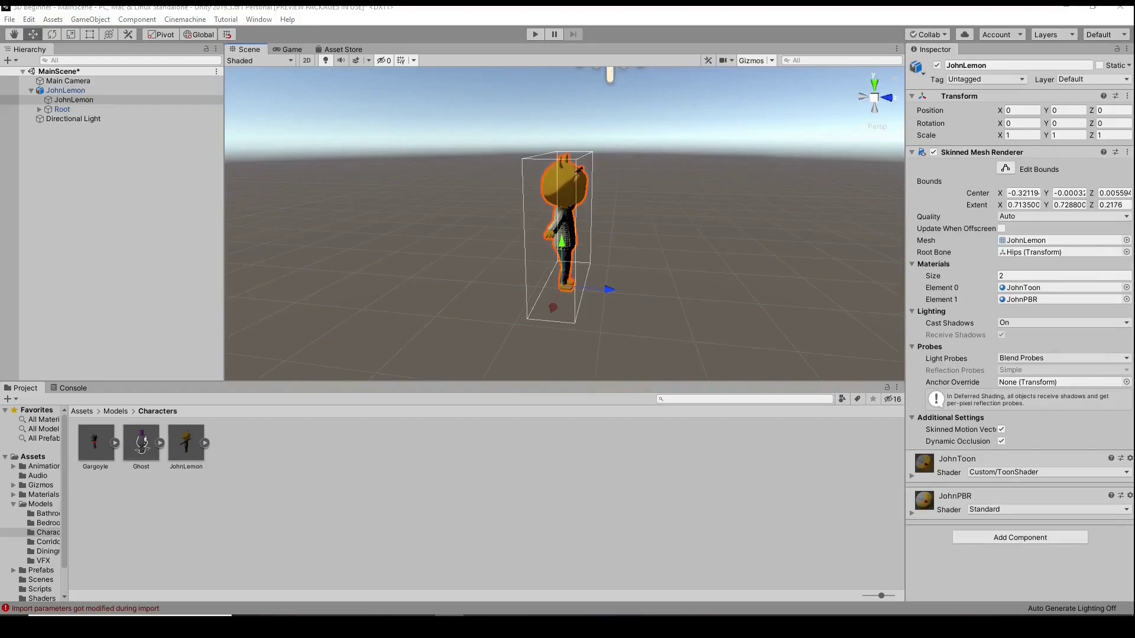
click(30, 90)
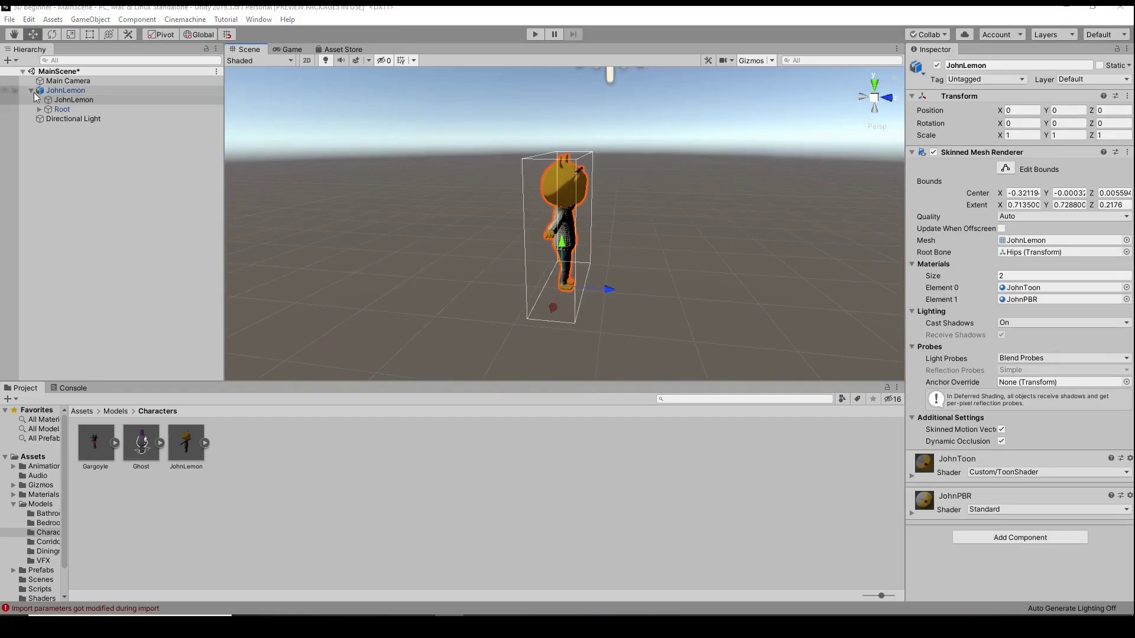
click(27, 91)
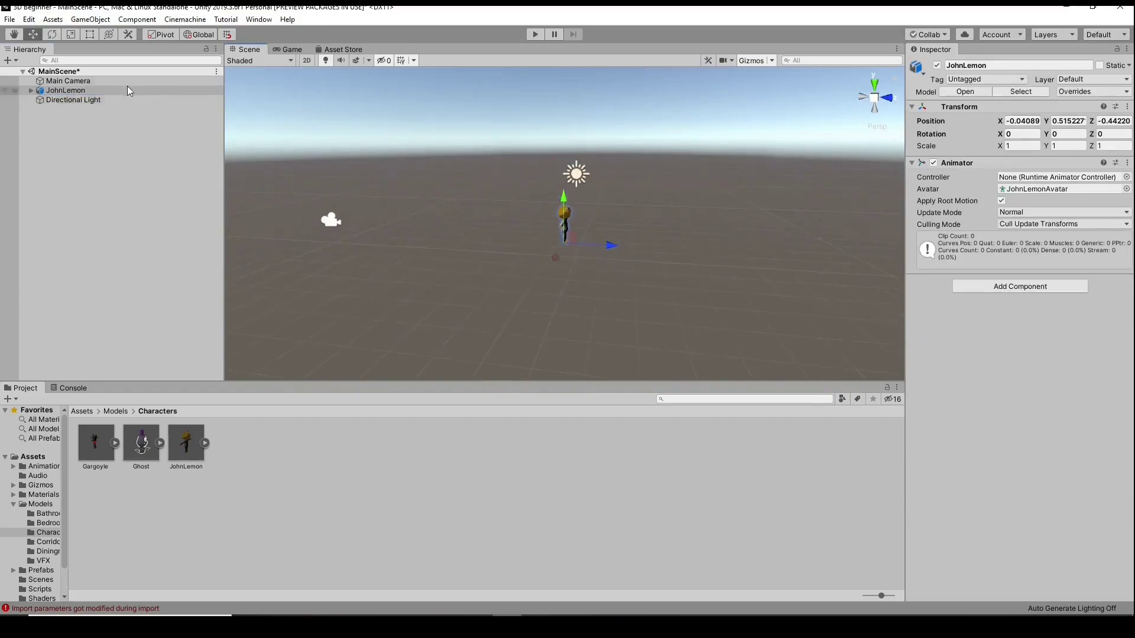
alt+drag(601, 204, 538, 247)
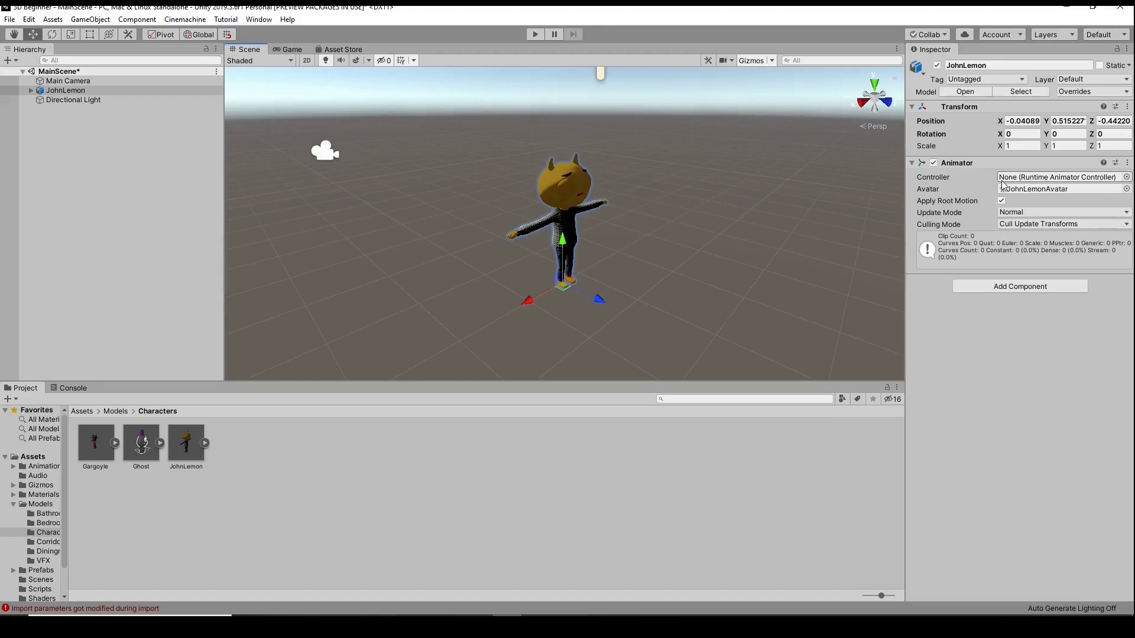
alt+drag(680, 237, 532, 242)
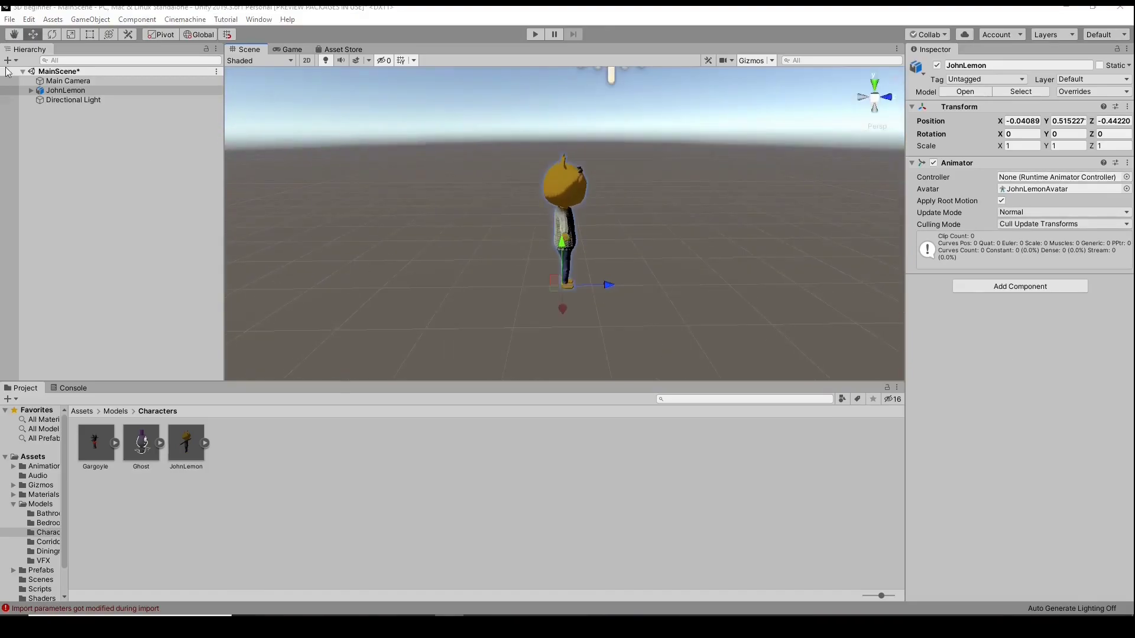
Expand JohnLemon's Root and Hips bones and check the LeftLeg bone's Y rotation
click(31, 90)
click(39, 109)
click(48, 118)
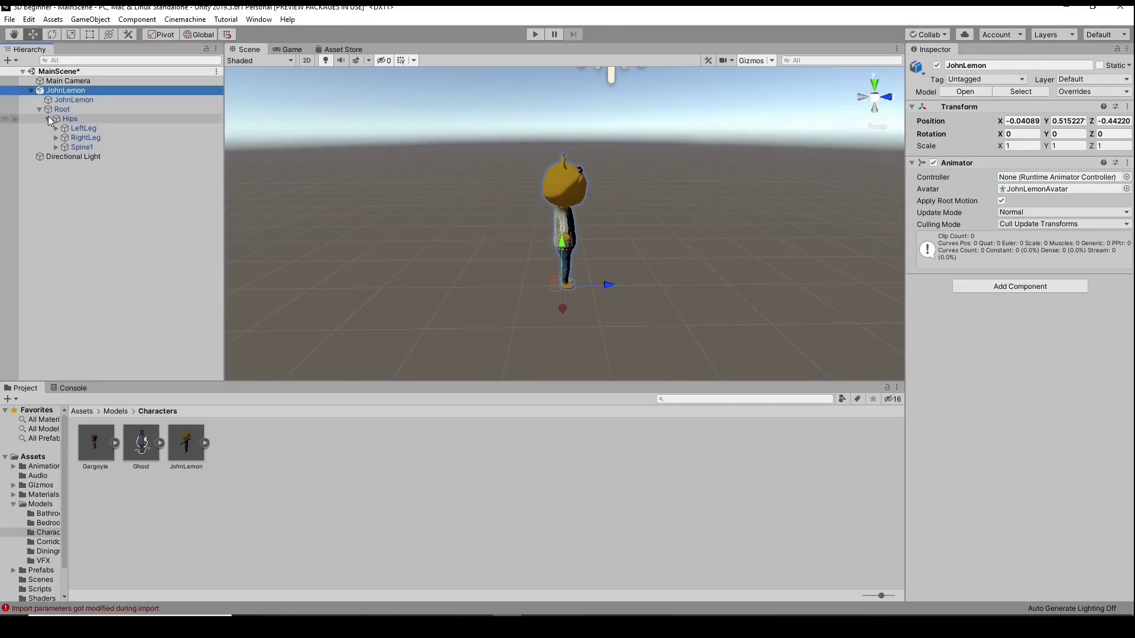
click(564, 224)
key(f)
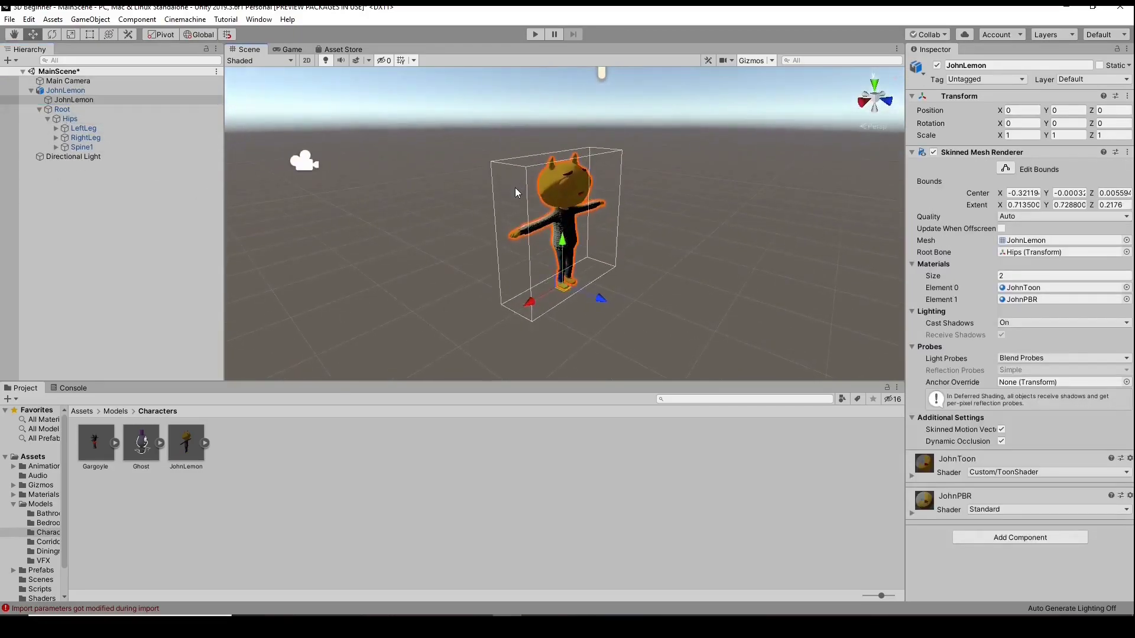
click(74, 101)
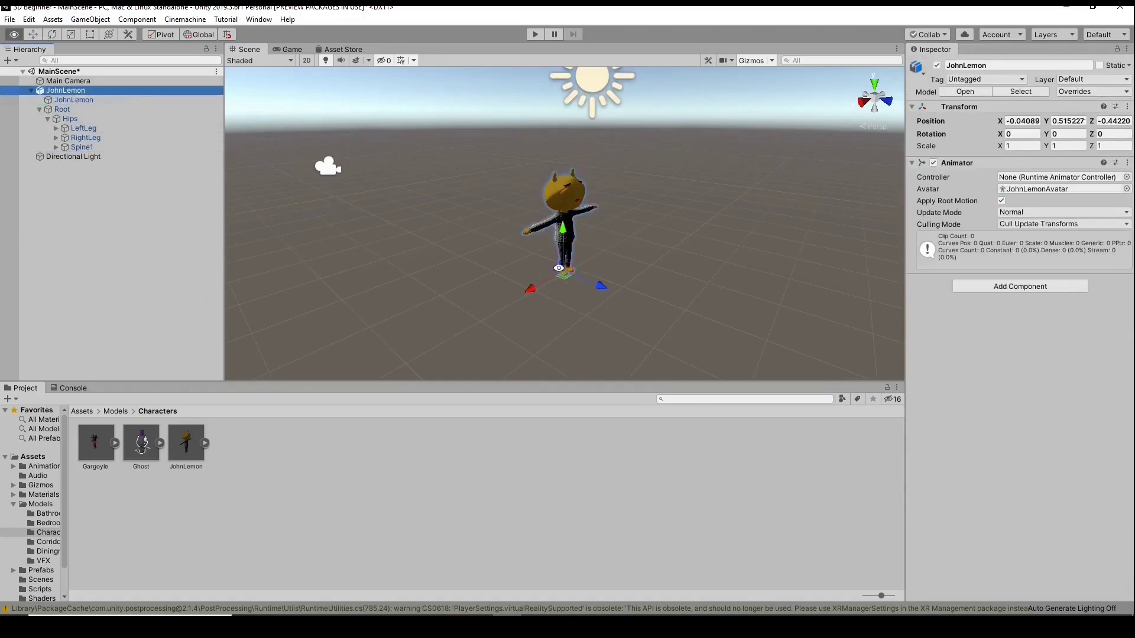
click(83, 127)
click(1067, 123)
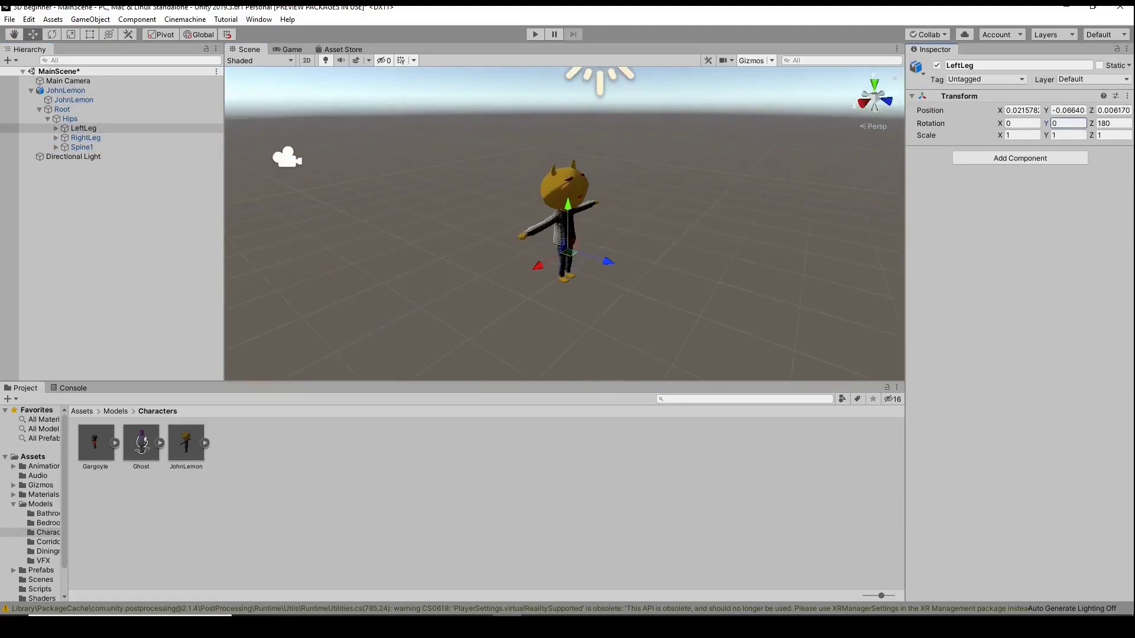
Expand the spine and left arm bones, test-stretch LeftForeArm's scale, then undo it
click(56, 147)
click(64, 156)
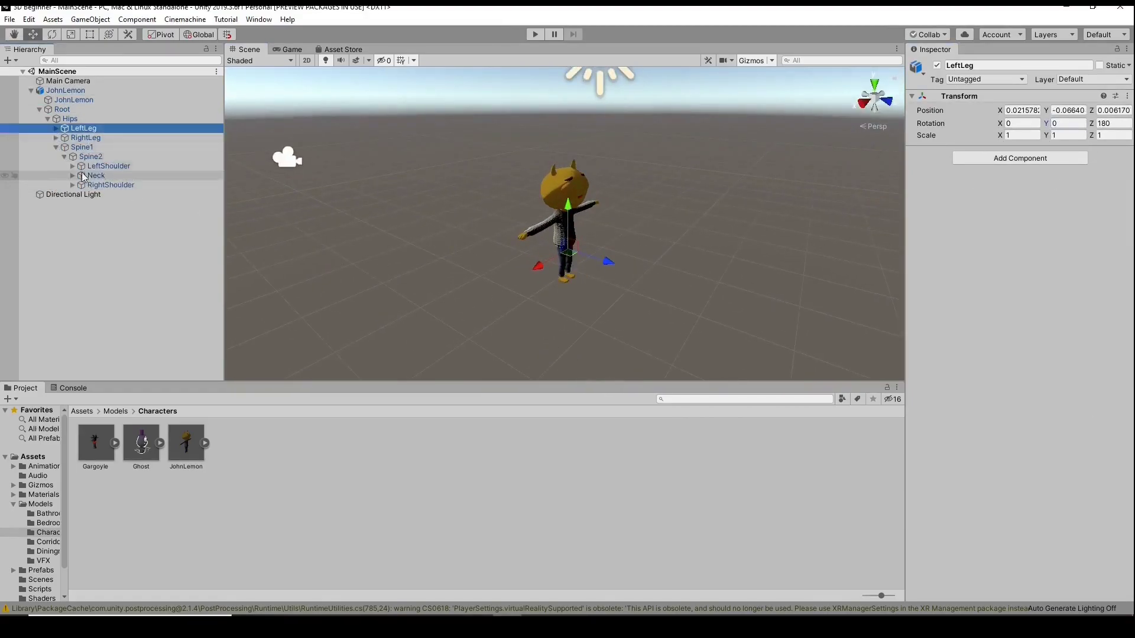
click(73, 165)
click(81, 174)
click(124, 185)
click(1066, 123)
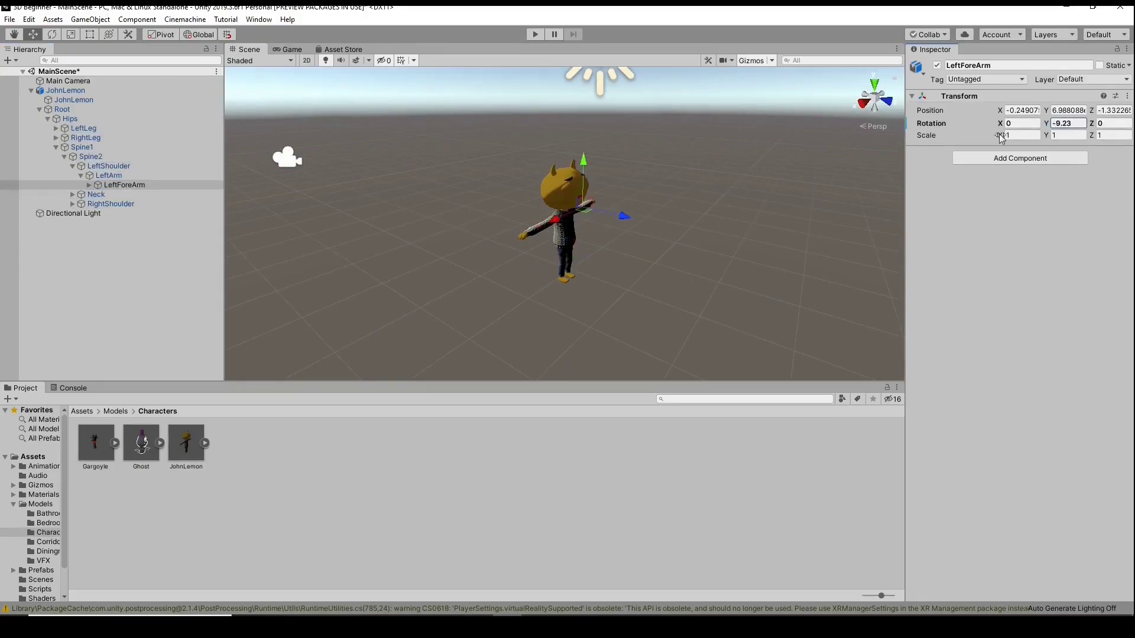
drag(998, 145, 720, 232)
key(ctrl+z)
key(ctrl+z)
key(ctrl+z)
key(ctrl+z)
key(ctrl+z)
key(ctrl+z)
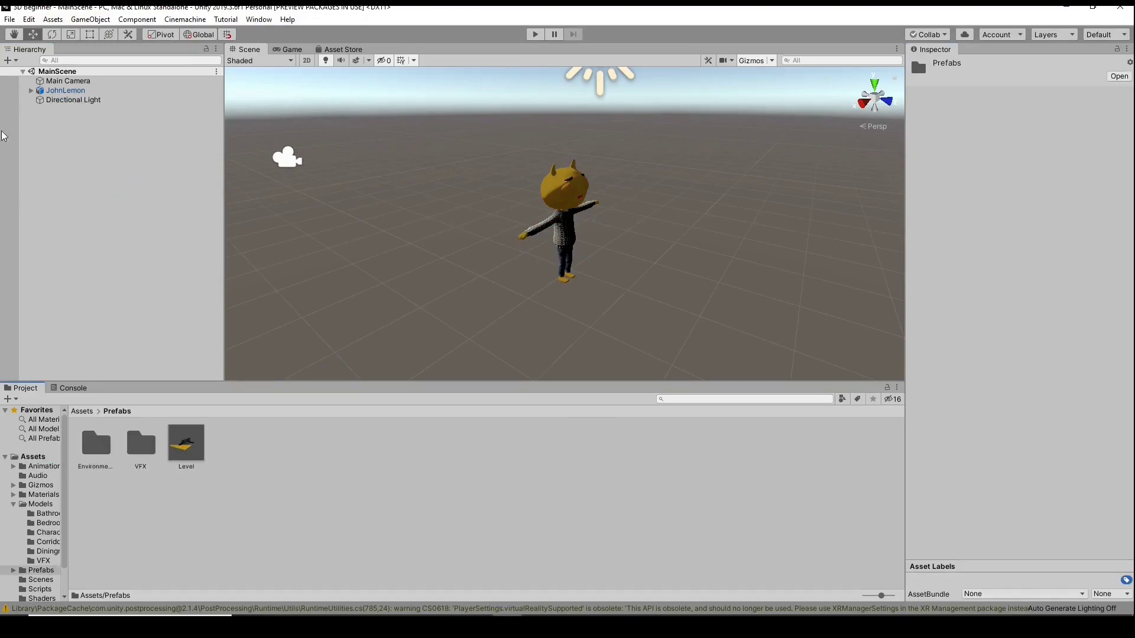
Save JohnLemon as an Original Prefab in Prefabs, view it in Prefab Mode, then return to MainScene
drag(65, 90, 348, 465)
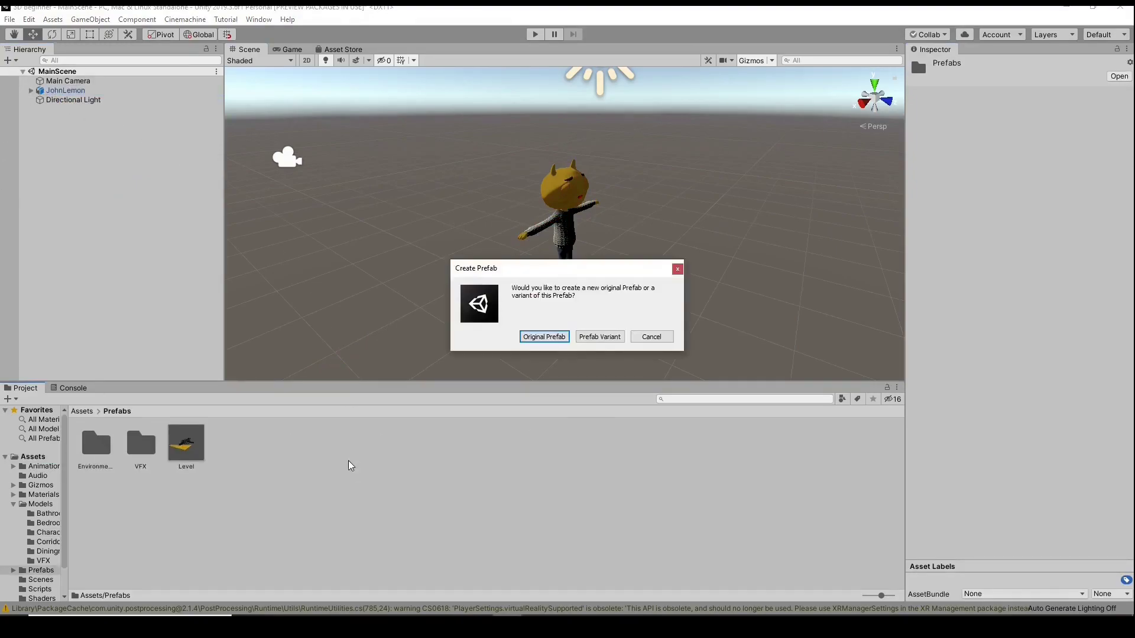
click(557, 337)
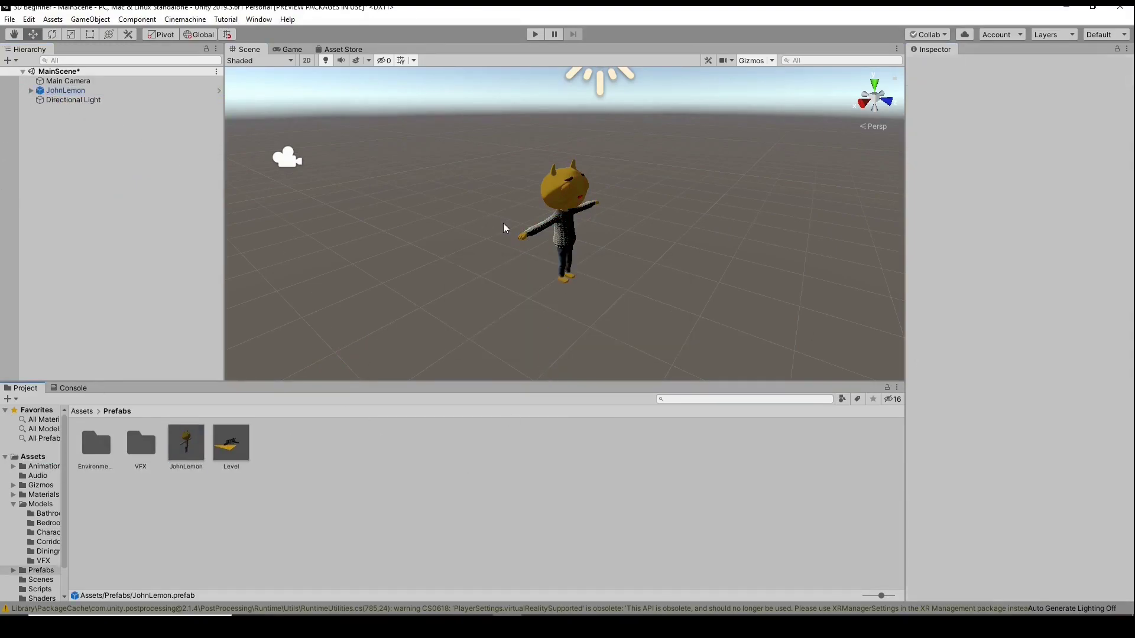
click(65, 90)
click(218, 91)
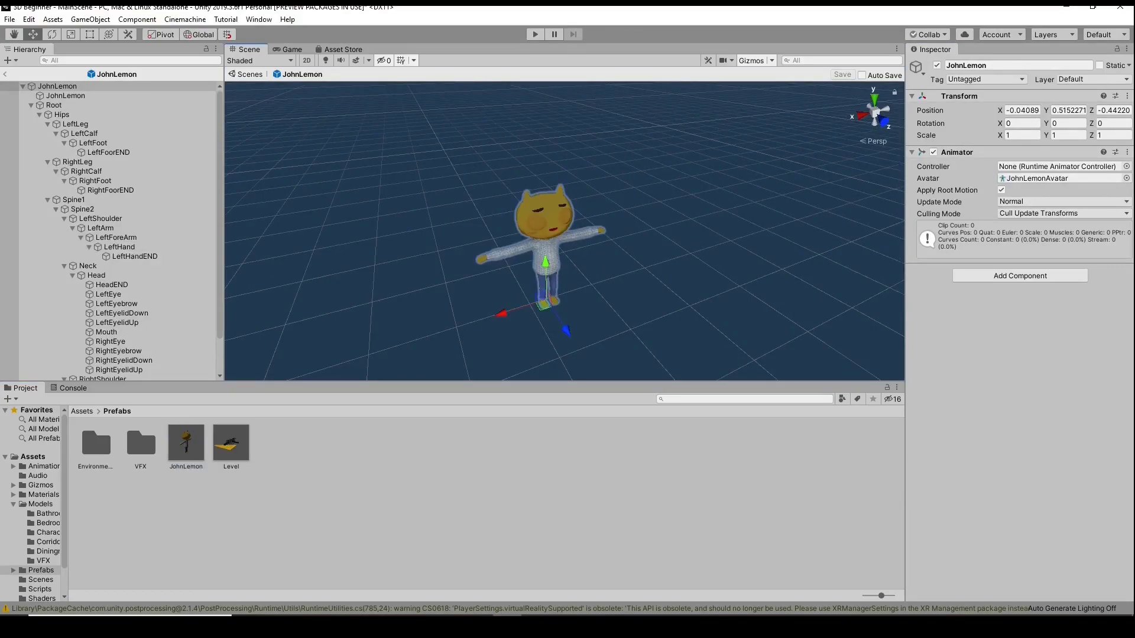
alt+drag(459, 177, 599, 195)
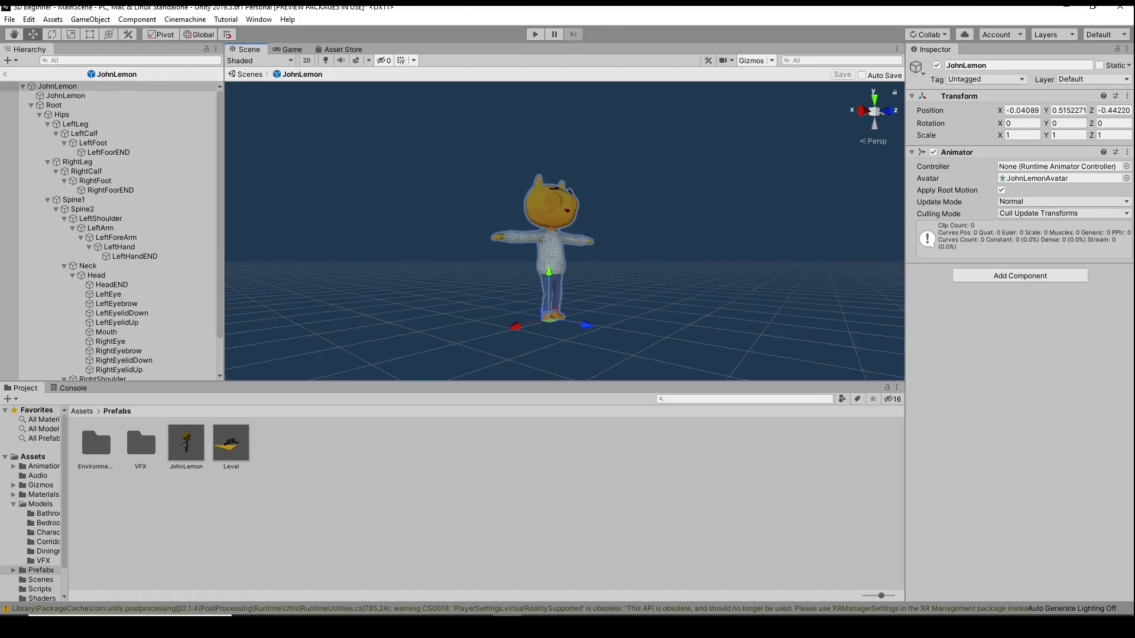
click(5, 74)
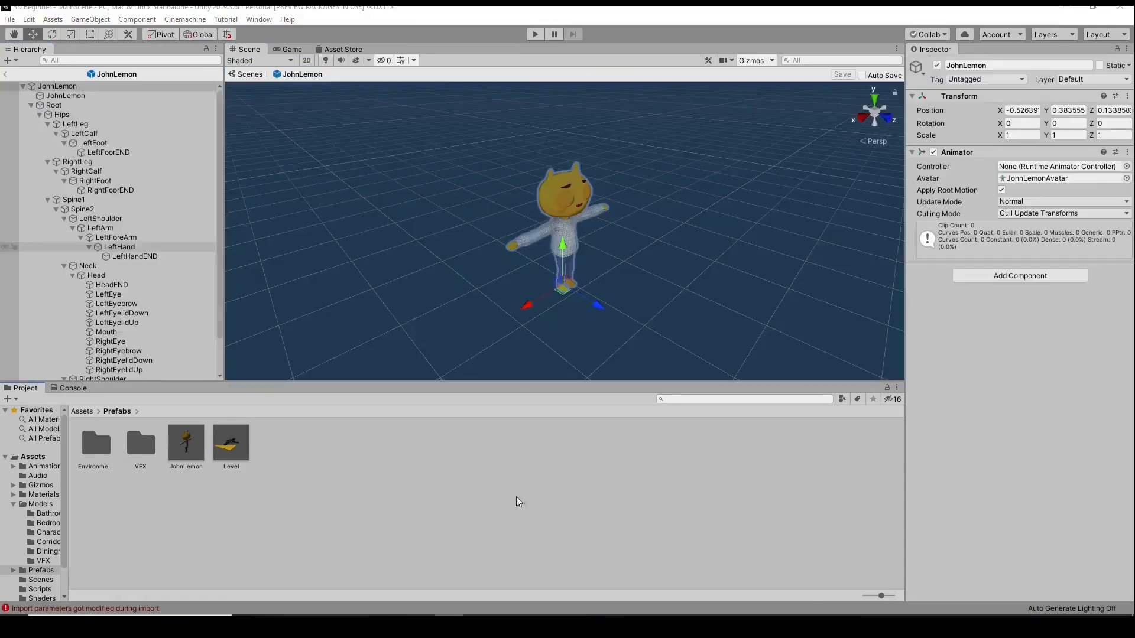
Create an Animator Controller in the Animators folder named JohnLemon and open it
right_click(139, 445)
mouse_move(177, 136)
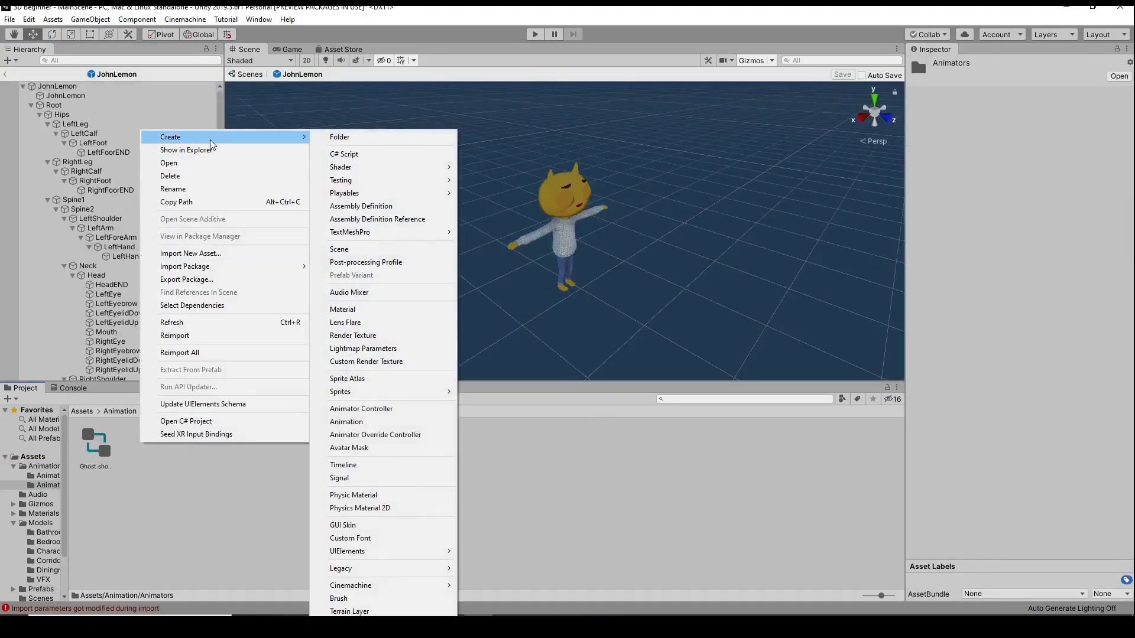
click(343, 422)
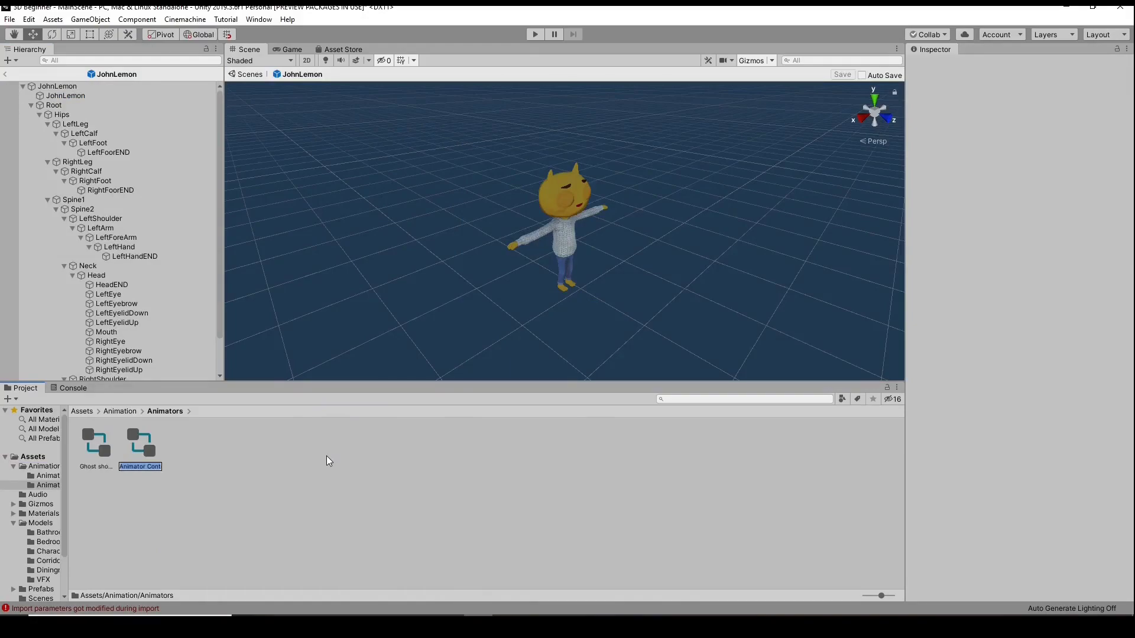
key(Return)
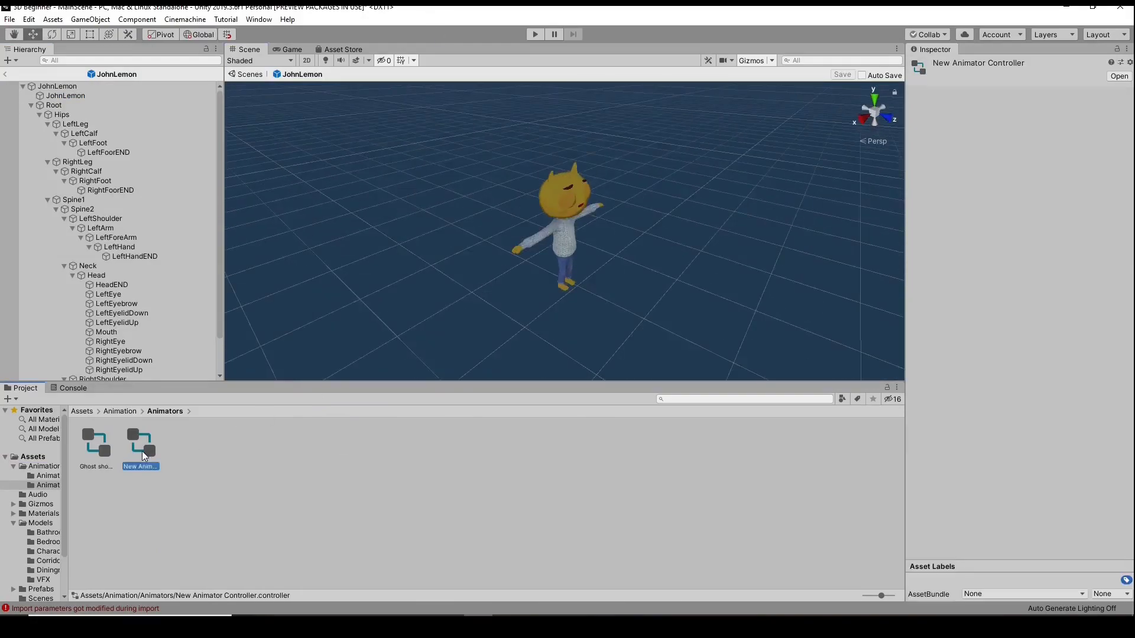
right_click(140, 444)
click(177, 193)
text(JohnLemon)
key(Return)
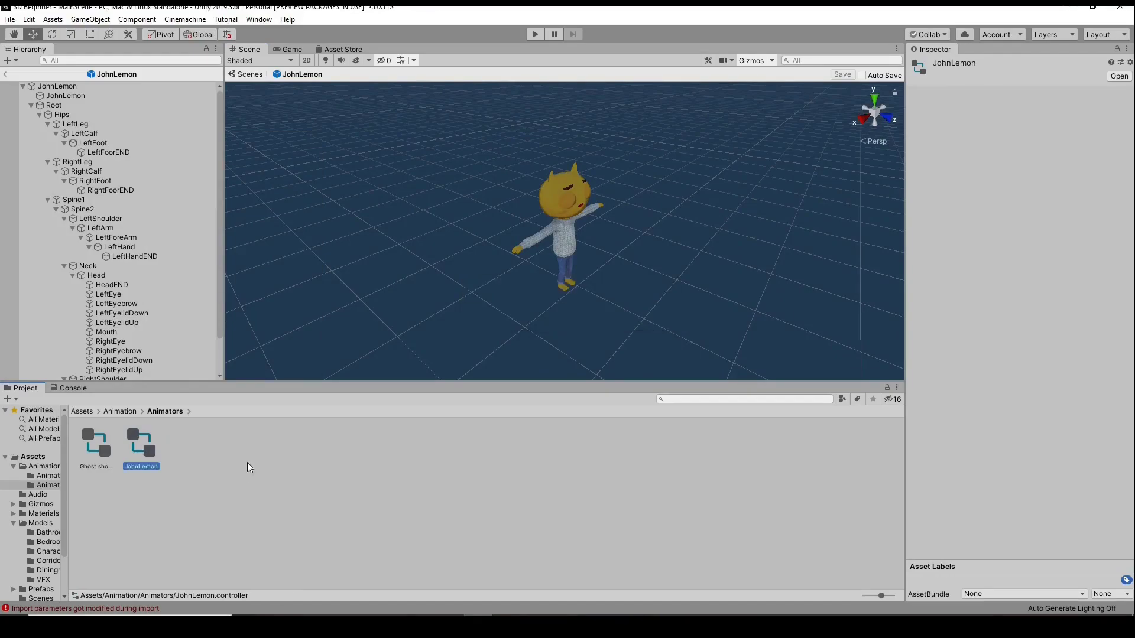
double_click(136, 445)
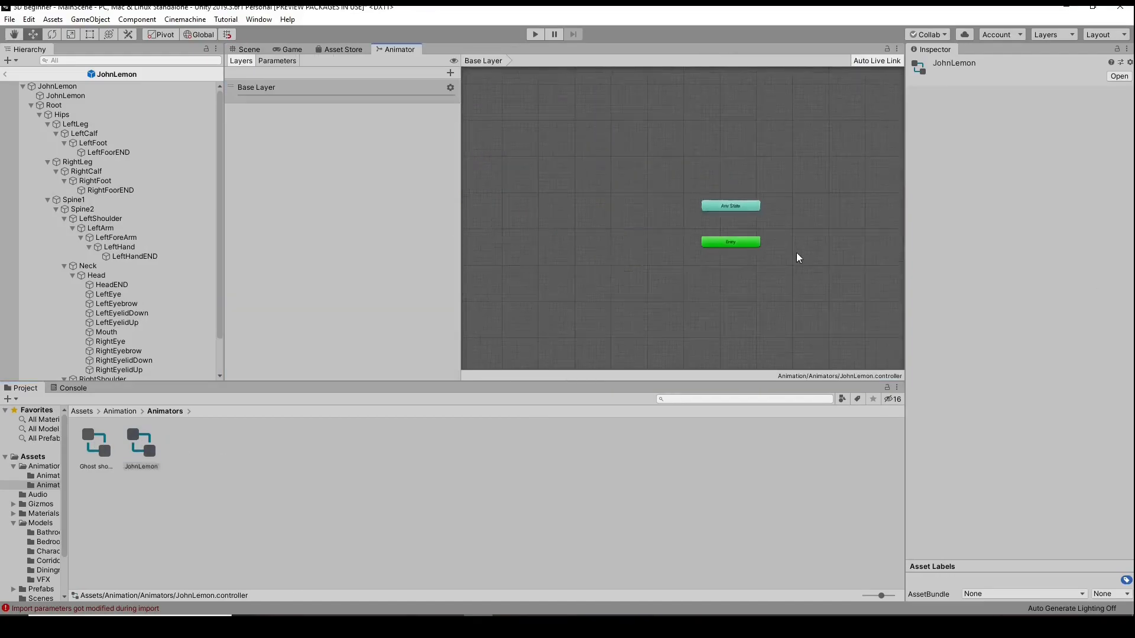
Add a Bool parameter named IsWalking to the JohnLemon controller
alt+drag(780, 217, 747, 184)
click(278, 61)
click(242, 61)
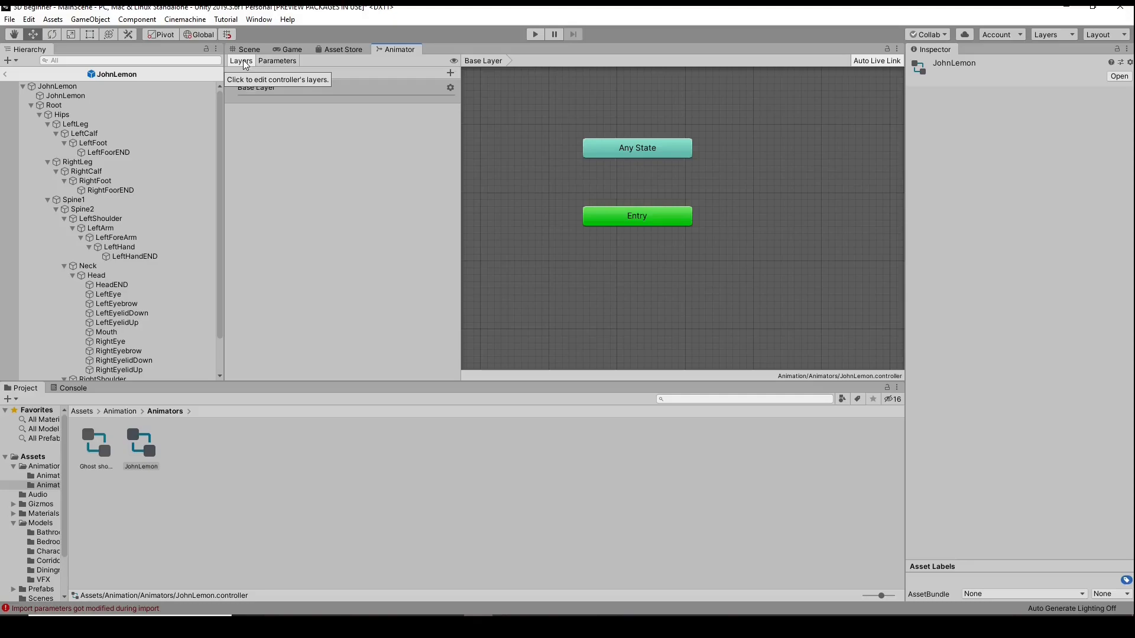
scroll(186, 205, down, 3)
scroll(186, 205, up, 3)
click(277, 61)
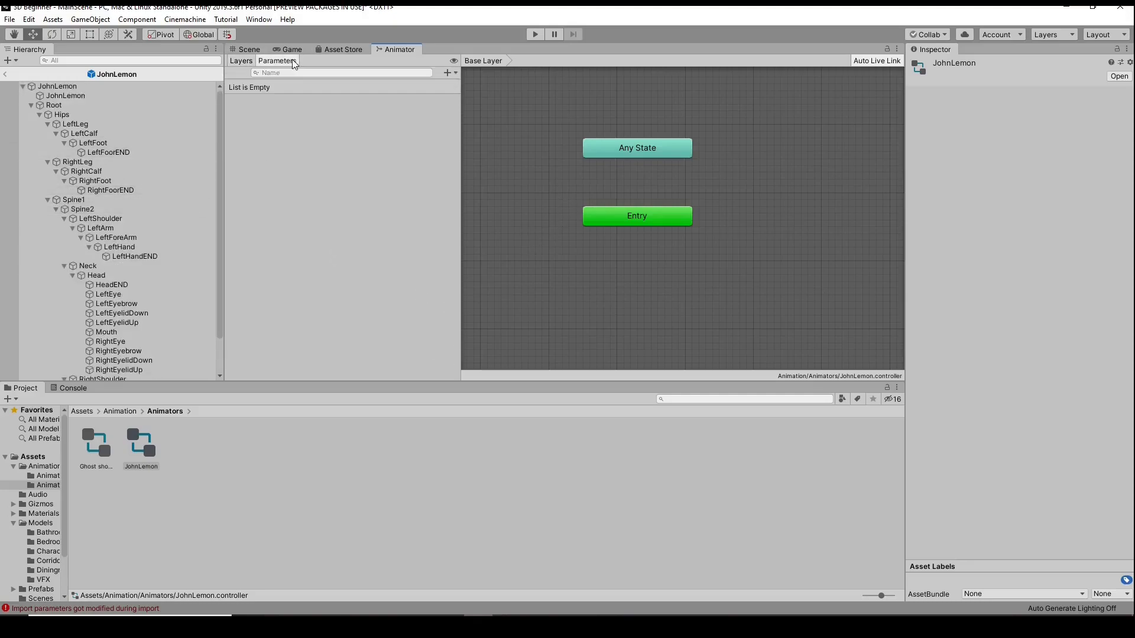
click(448, 72)
click(458, 112)
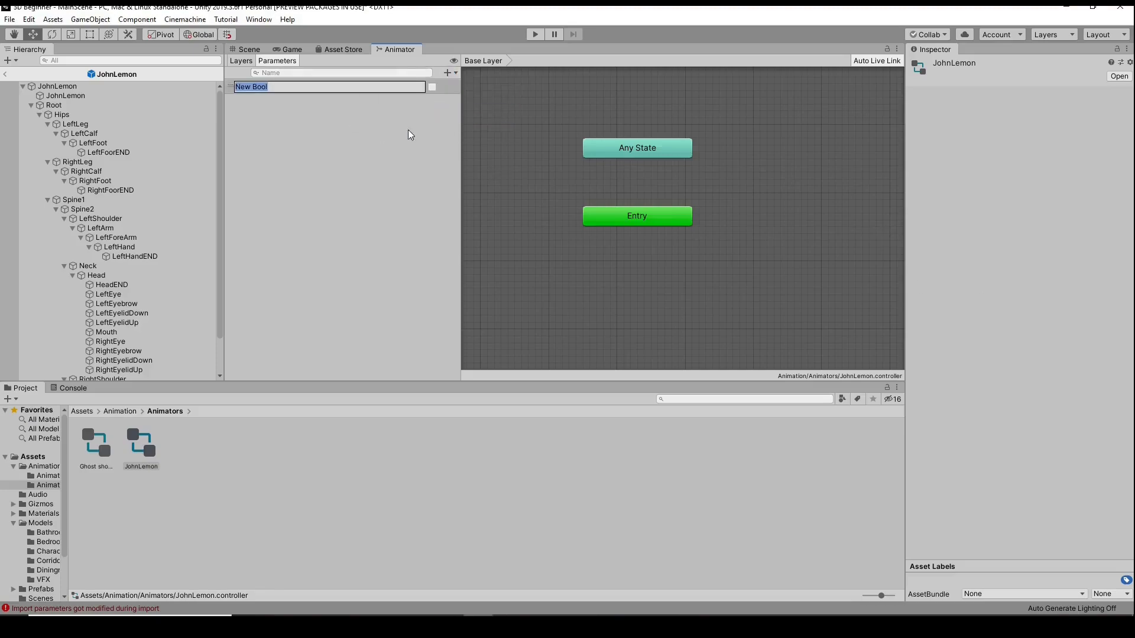
key(BackSpace)
text(IsWalking)
key(Return)
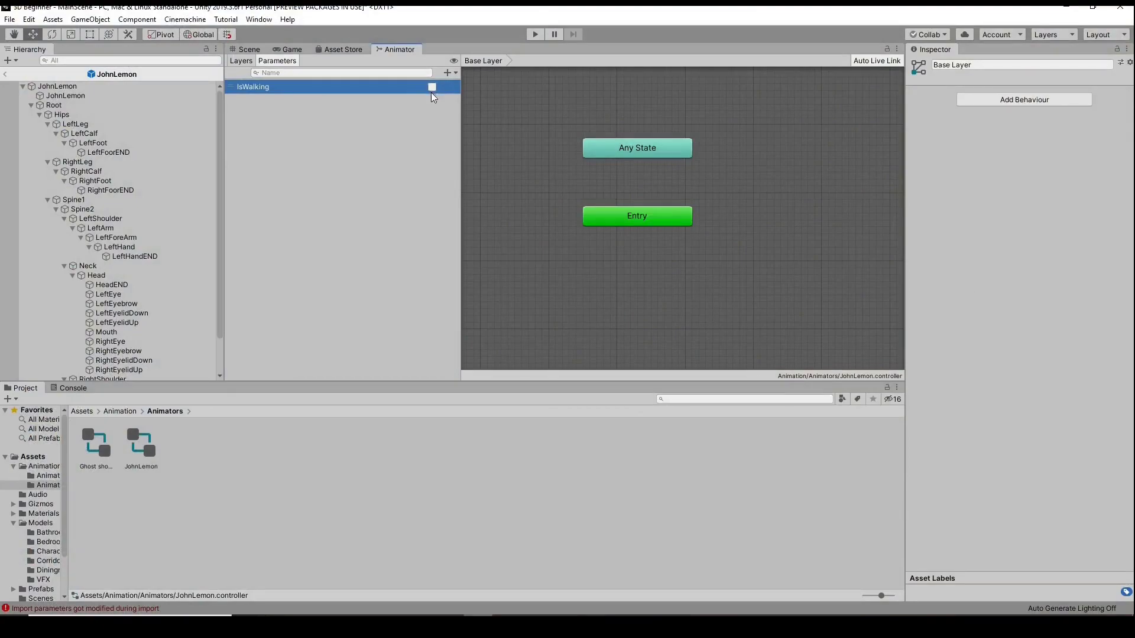
Go to the Assets/Animation/Animation folder of clips
click(120, 411)
click(110, 439)
double_click(108, 438)
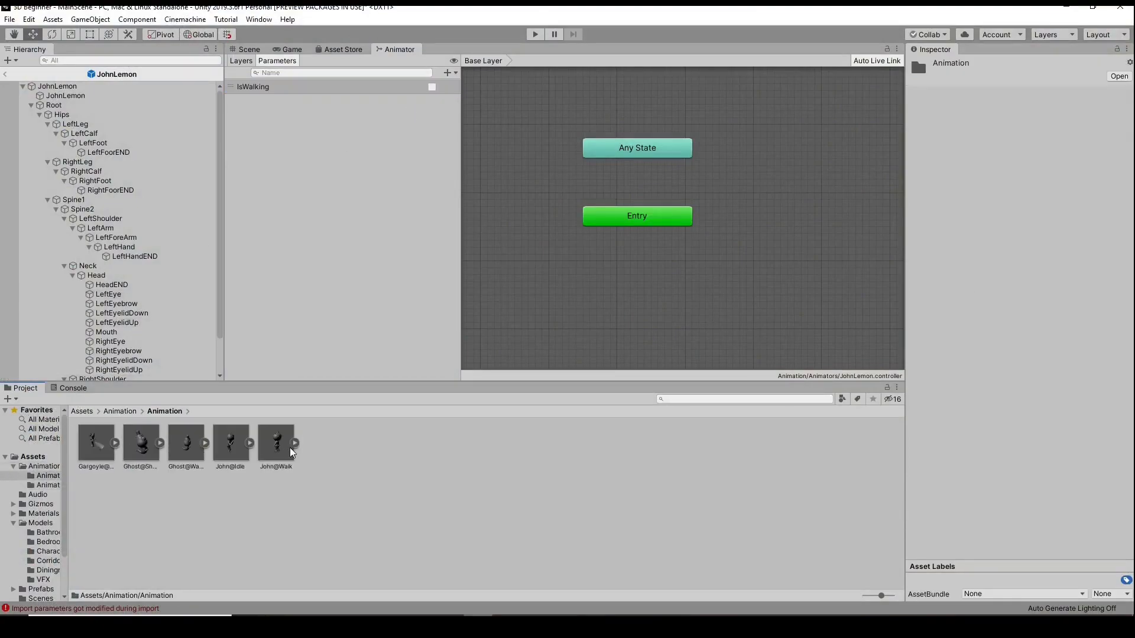
Shrink the Project thumbnails to list view and look inside the John@Idle and John@Walk clips
mouse_move(881, 596)
mouse_down()
mouse_move(852, 597)
mouse_move(893, 595)
mouse_up()
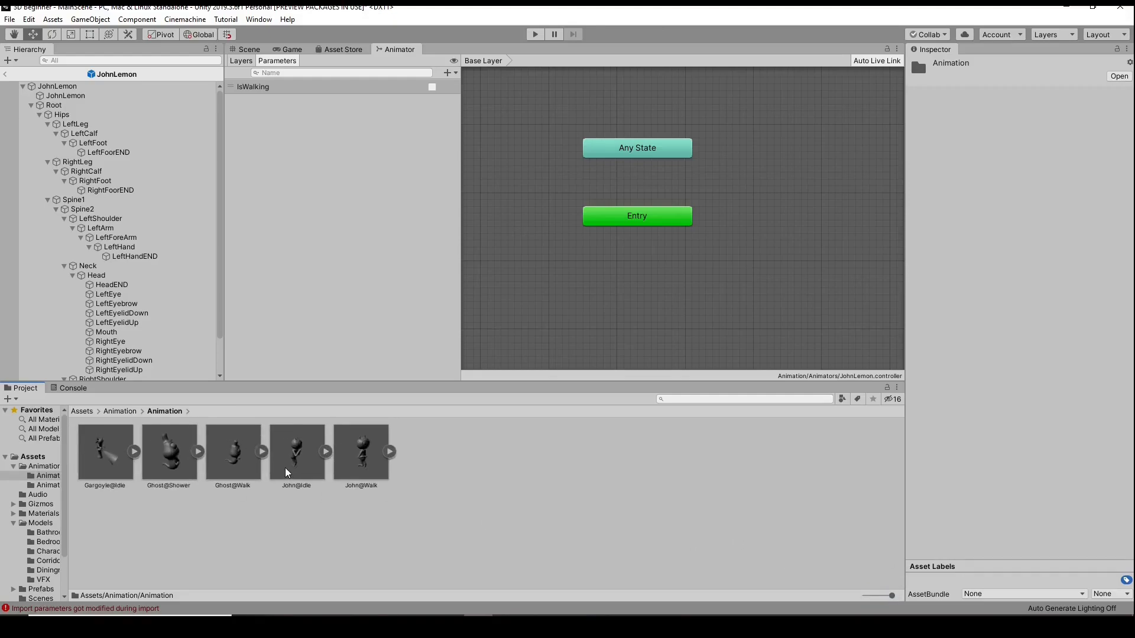
click(326, 453)
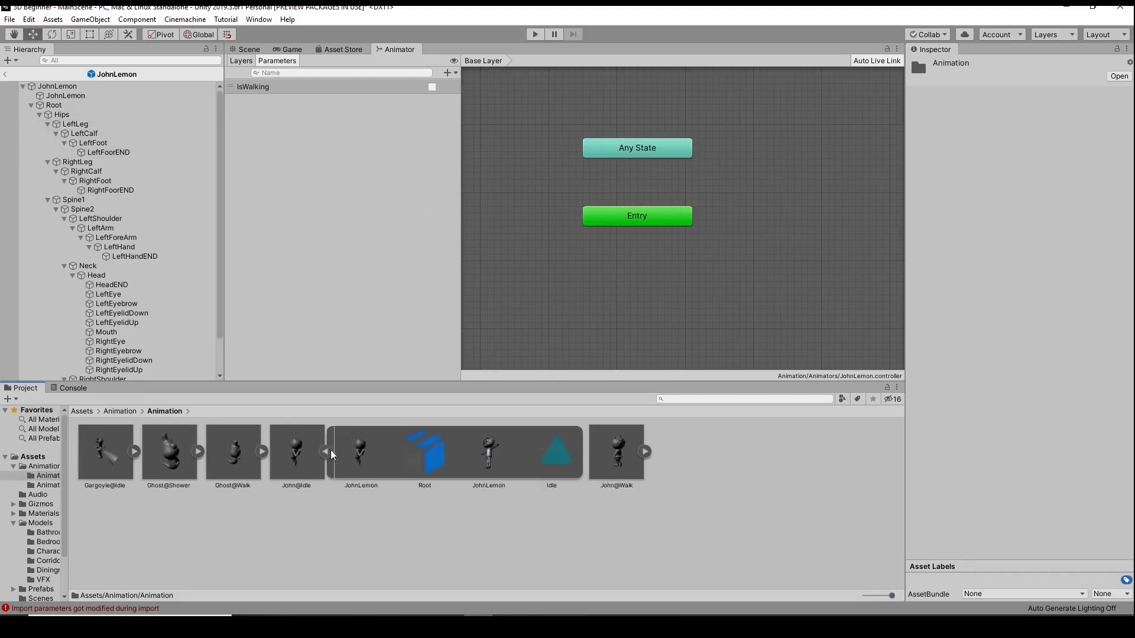
click(645, 452)
click(133, 530)
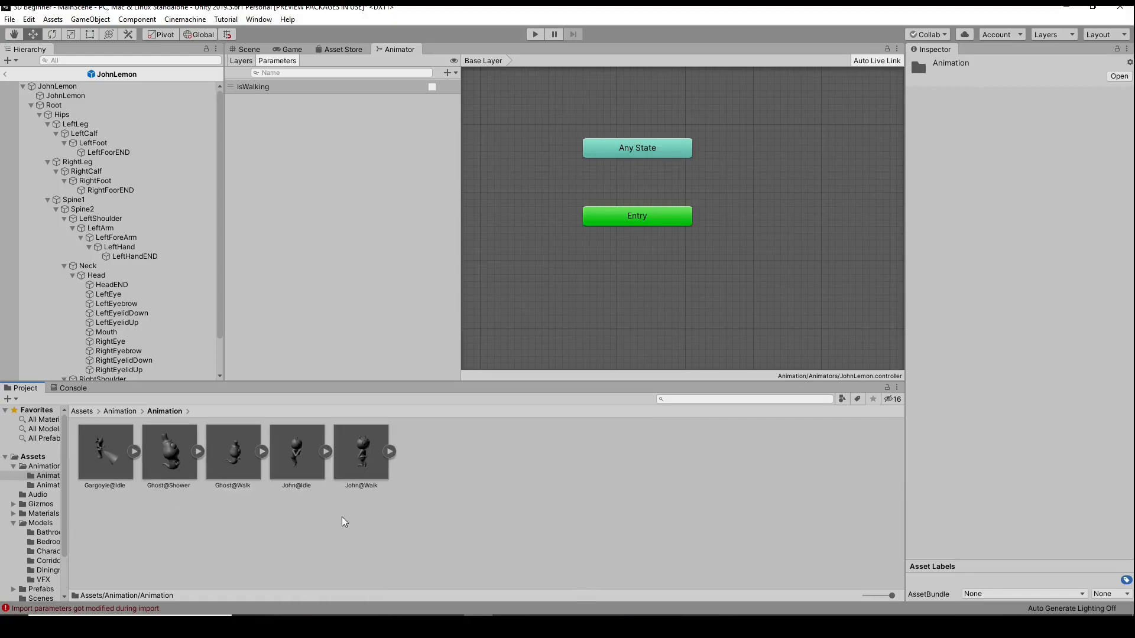
scroll(636, 263, down, 1)
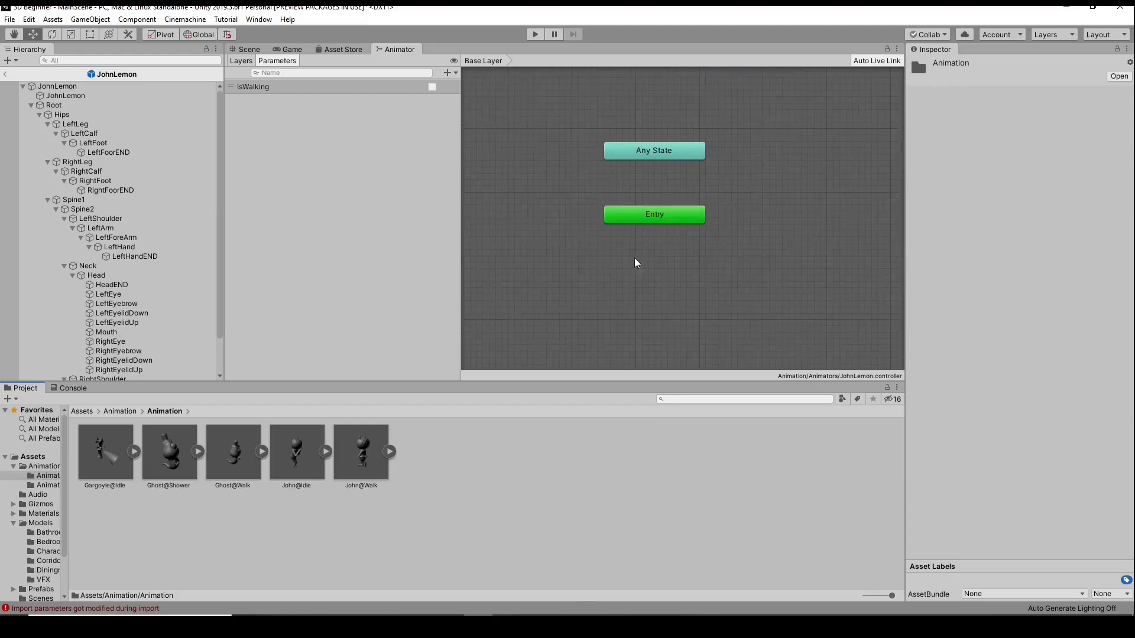
click(326, 452)
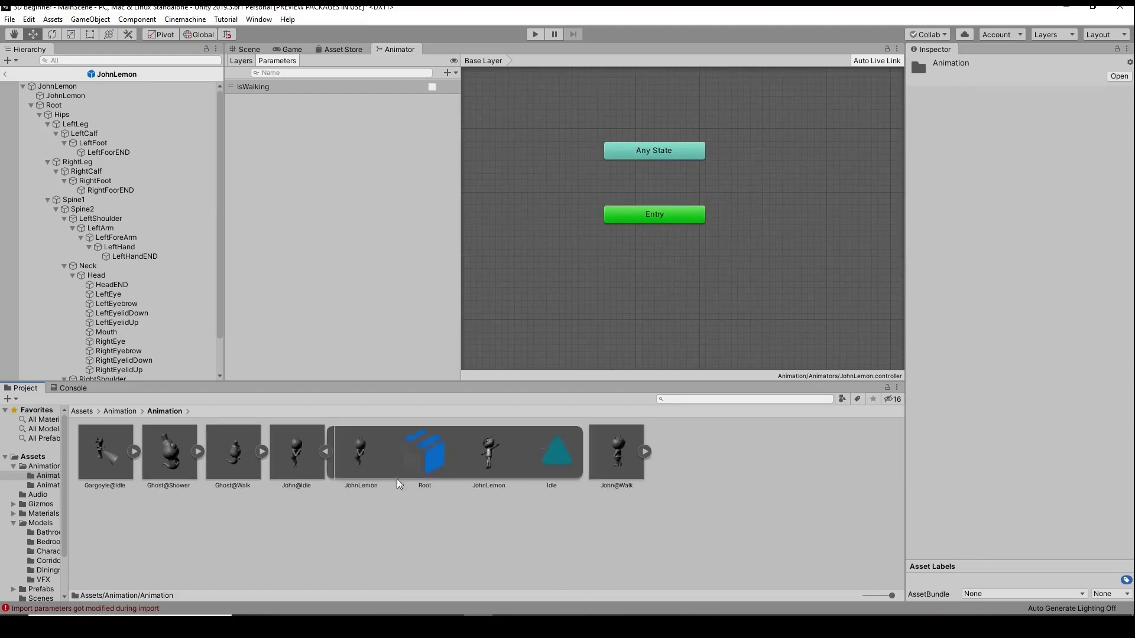
click(325, 451)
ctrl+scroll(397, 558, down, 3)
Drag the John@Idle and John@Walk clips into the Animator graph and move Idle right
mouse_move(108, 451)
mouse_down()
mouse_move(544, 256)
mouse_move(750, 289)
mouse_up()
click(604, 270)
drag(604, 268, 733, 265)
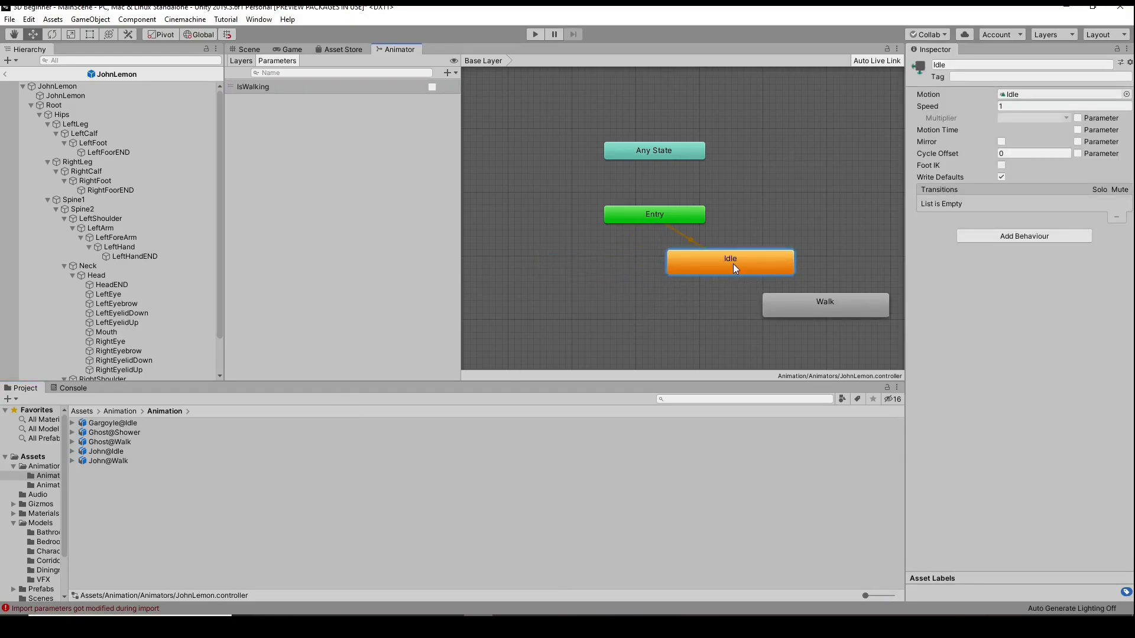
Keep Idle as the Layer Default State and nudge it left in the graph
right_click(814, 303)
click(845, 324)
right_click(742, 264)
click(774, 286)
click(241, 61)
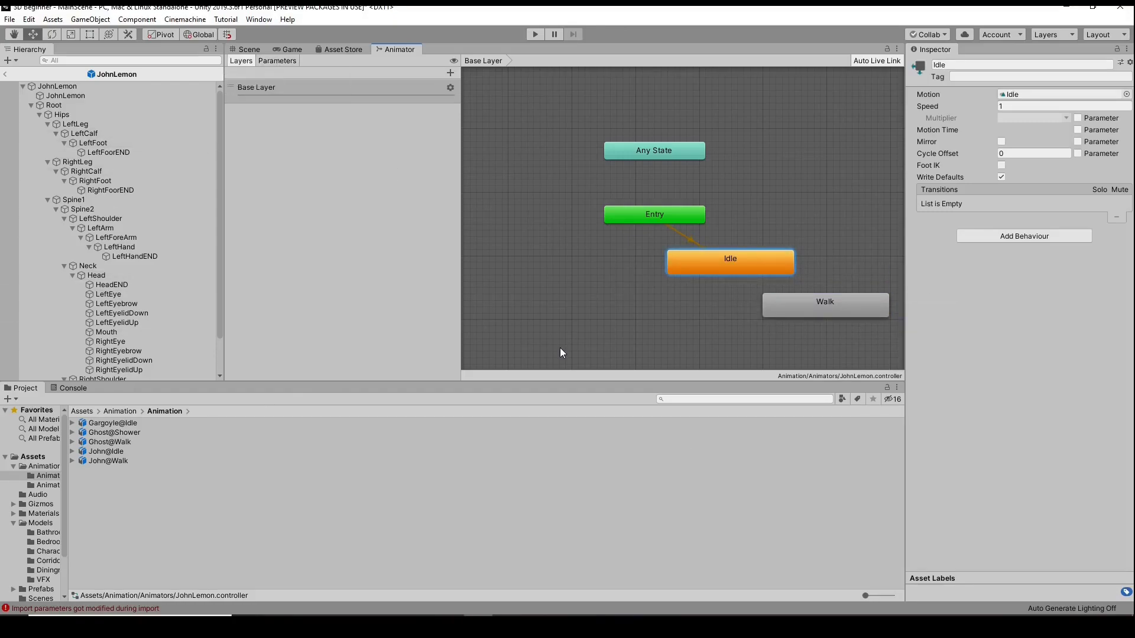
drag(725, 264, 681, 264)
Stack Walk below Idle and make transitions Idle -> Walk and Walk -> Idle
right_click(681, 264)
click(709, 270)
drag(807, 292, 731, 307)
drag(686, 260, 814, 240)
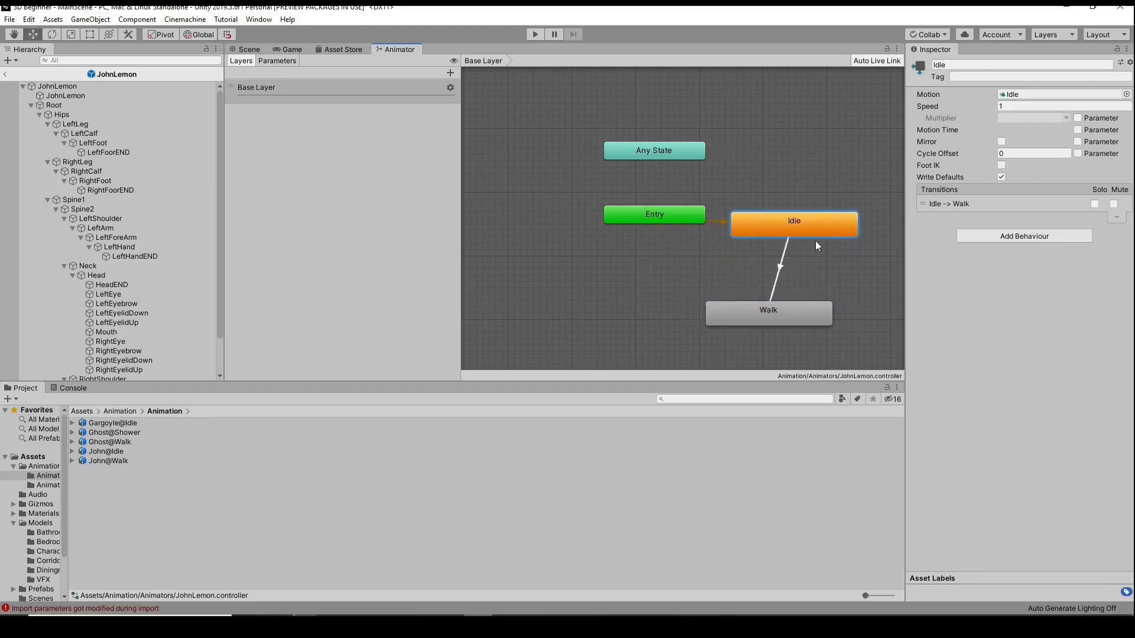
right_click(811, 313)
click(833, 321)
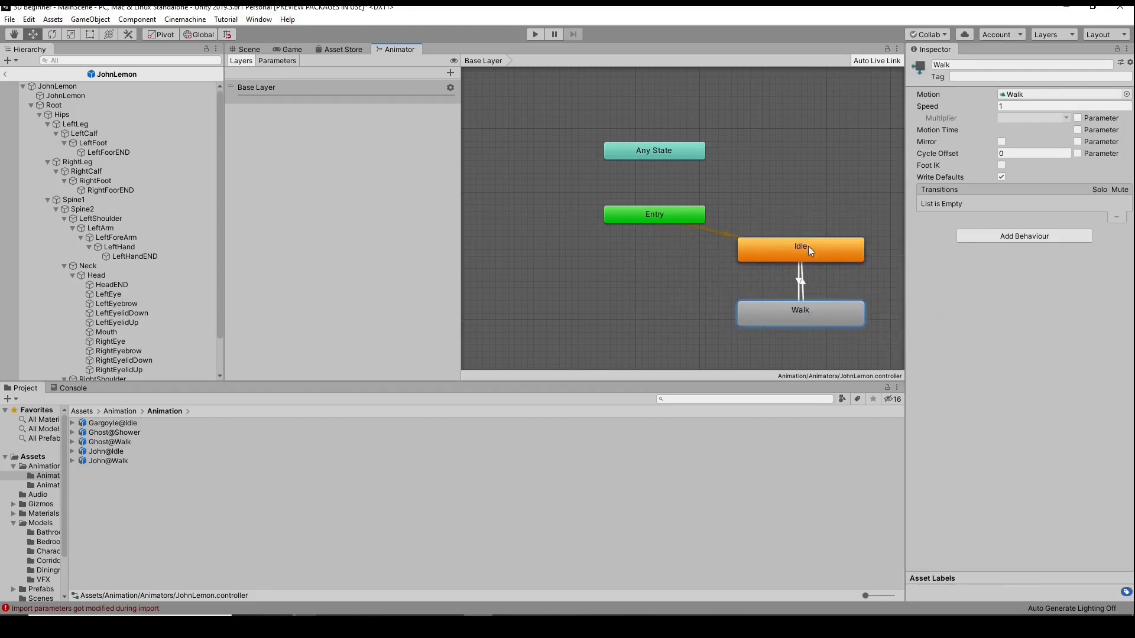
click(808, 246)
Check the Idle and Walk states and select the Idle -> Walk transition
click(817, 256)
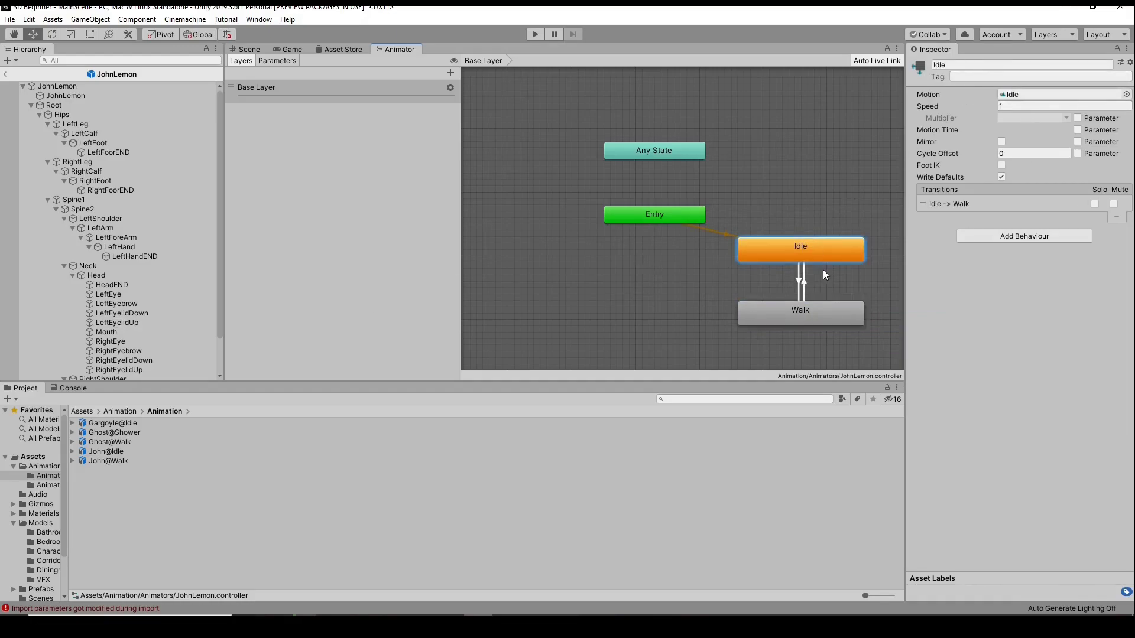
click(833, 310)
click(838, 256)
click(981, 204)
Turn off Has Exit Time on Idle -> Walk and add the condition IsWalking true
click(992, 175)
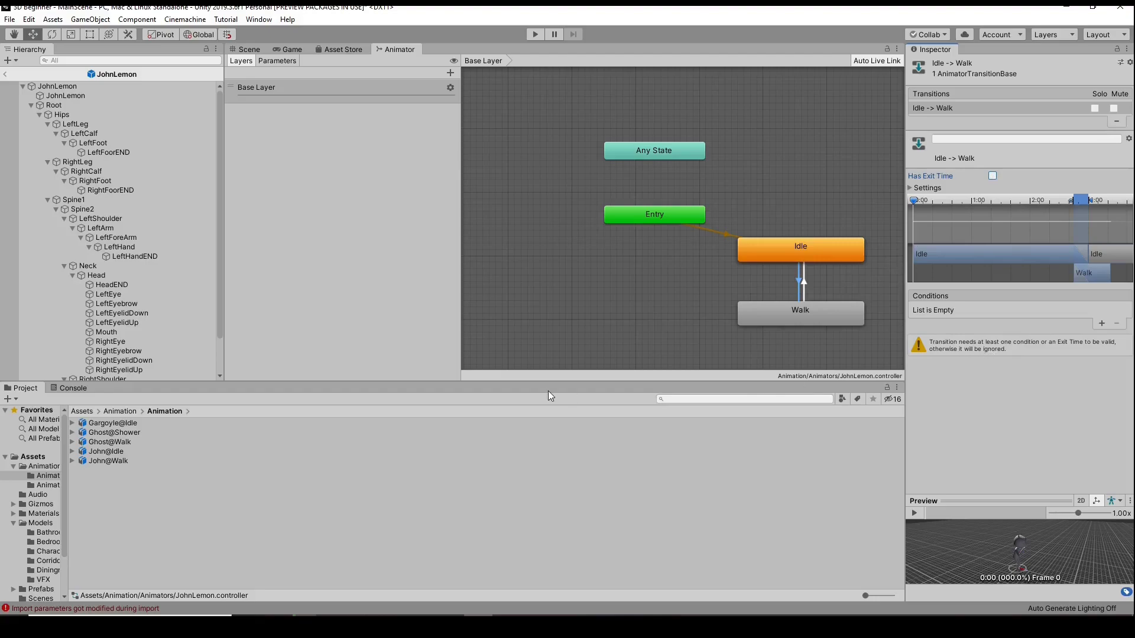
click(848, 322)
click(803, 287)
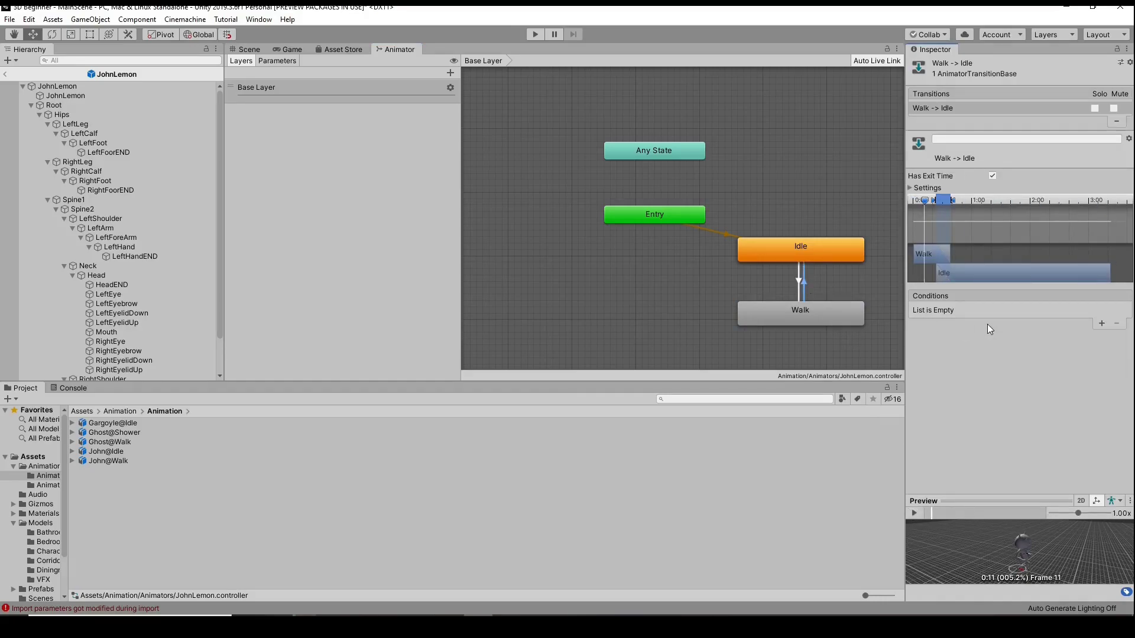
click(804, 285)
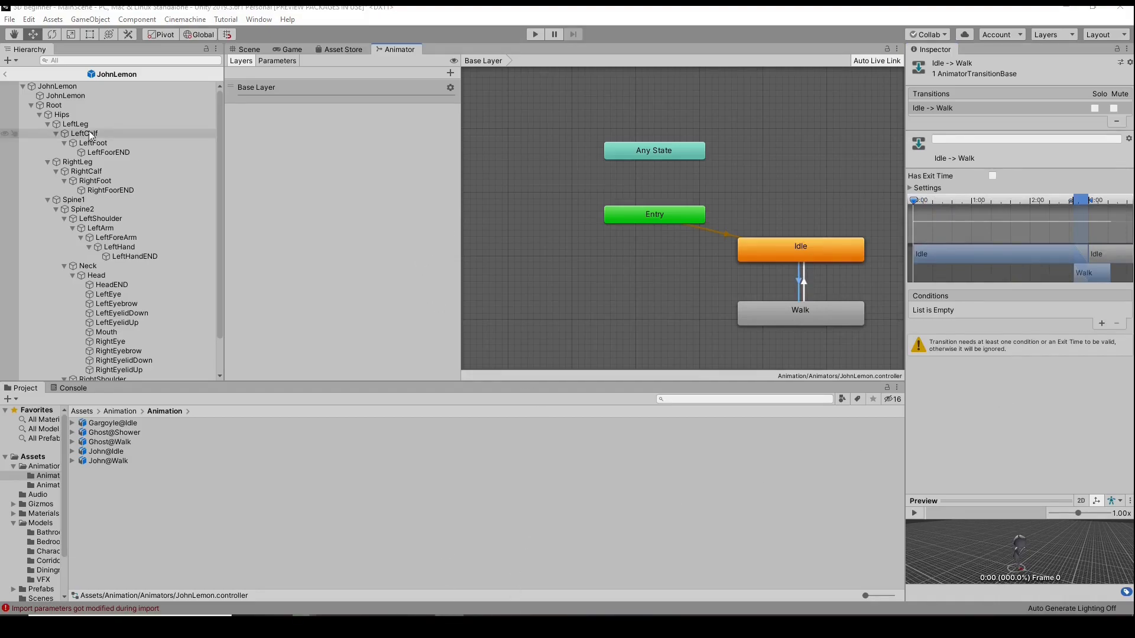
click(277, 61)
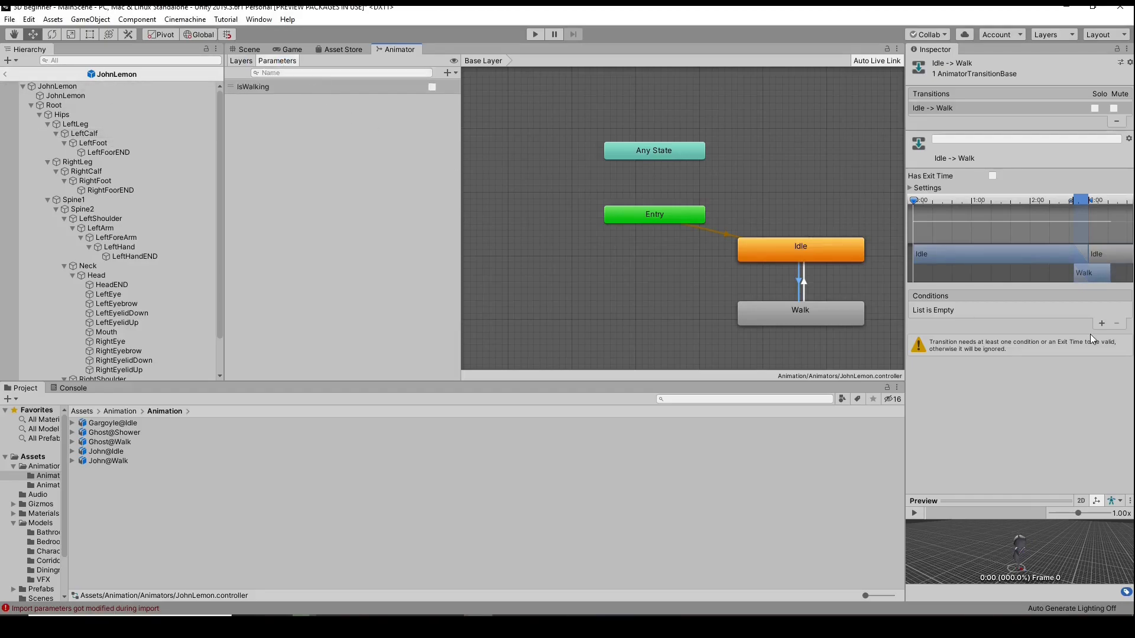
click(1101, 323)
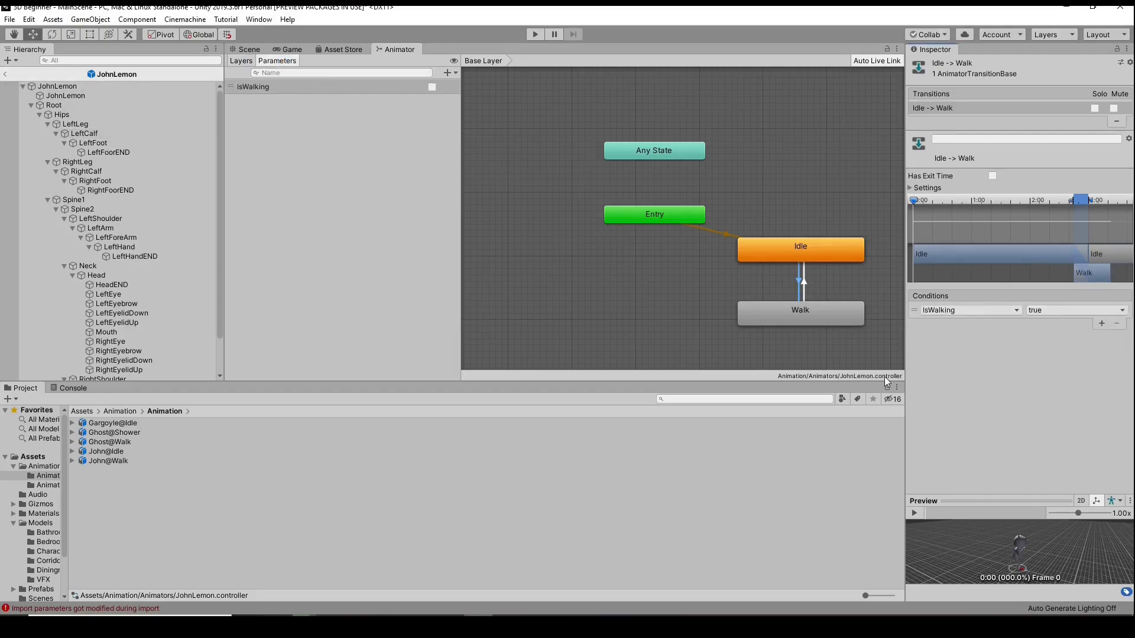
Turn off Has Exit Time on Walk -> Idle and set its condition to IsWalking false
click(805, 282)
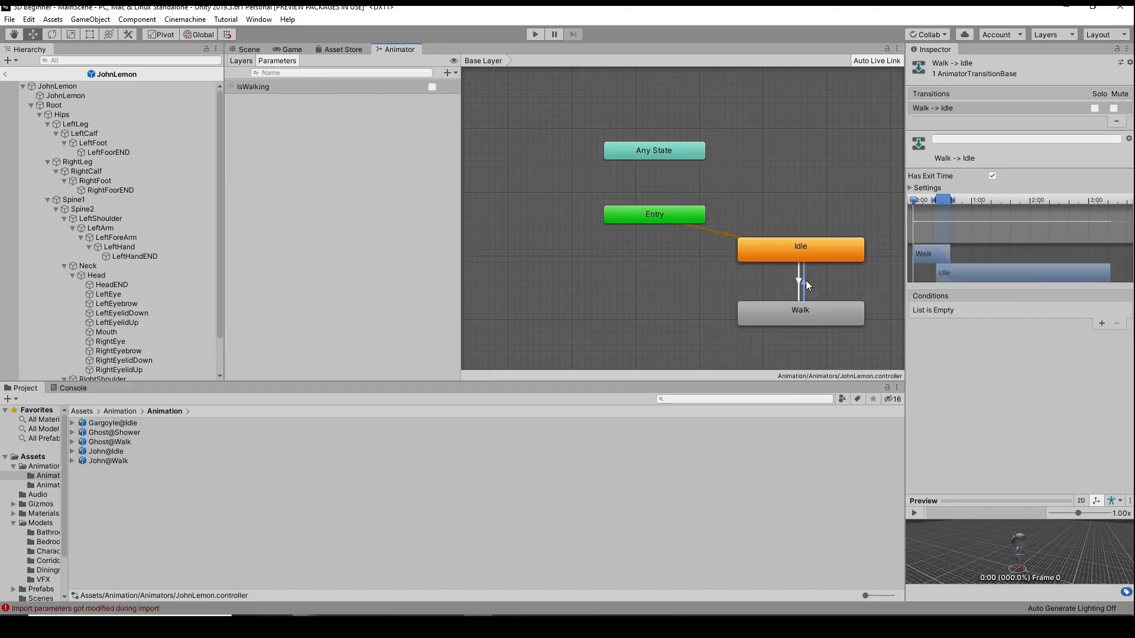
click(992, 176)
click(1101, 323)
click(1064, 310)
click(1058, 336)
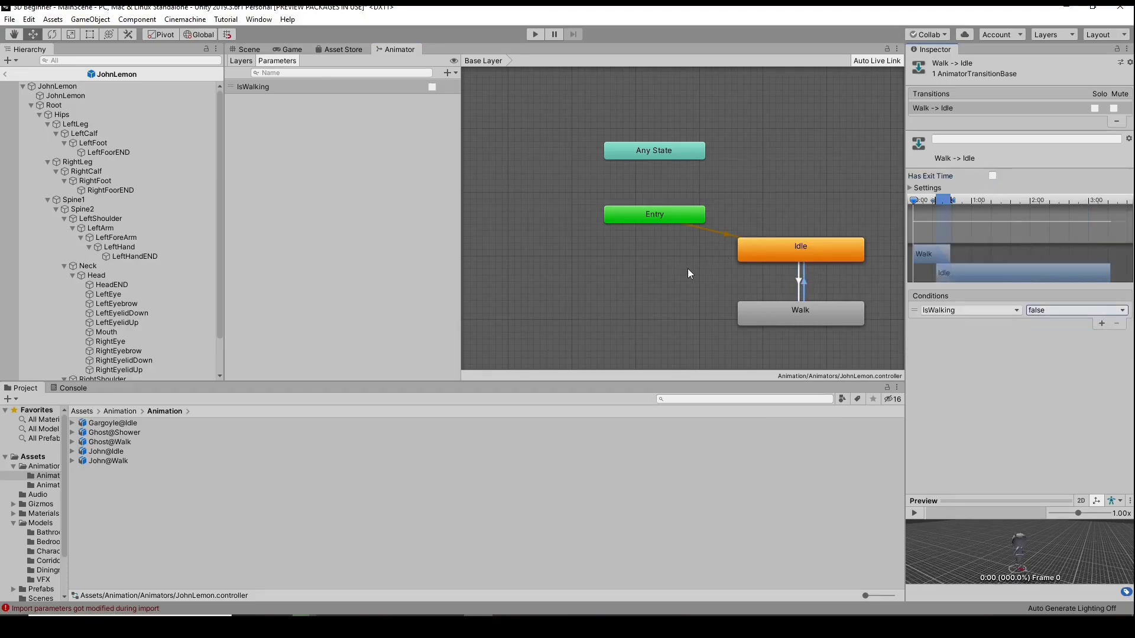
click(136, 86)
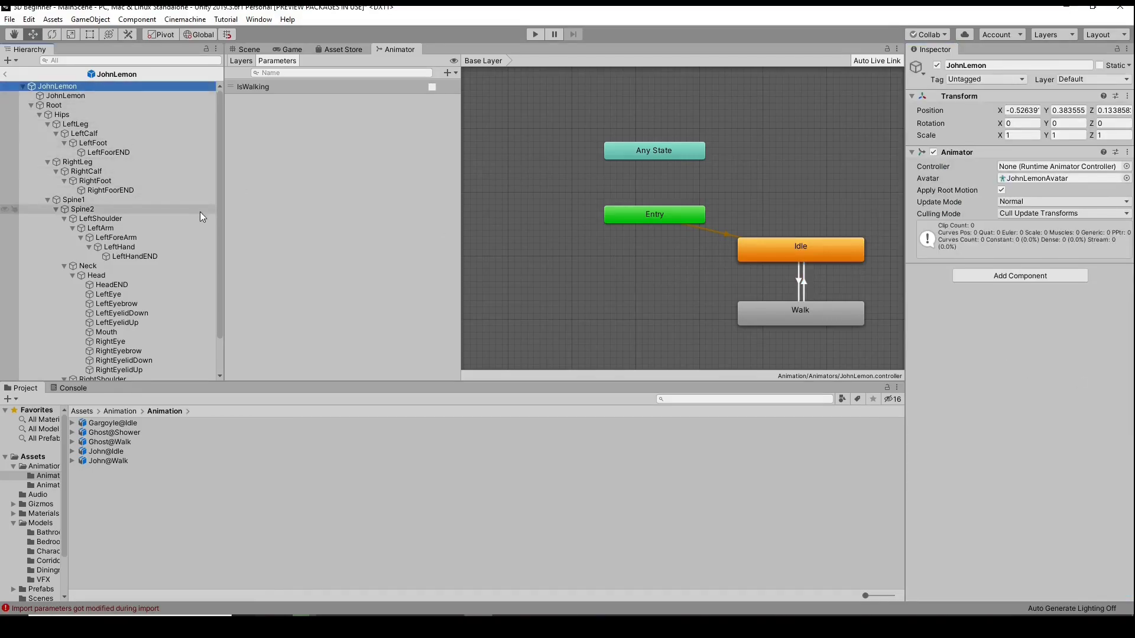
Assign the JohnLemon controller to the JohnLemon prefab's Animator
click(41, 589)
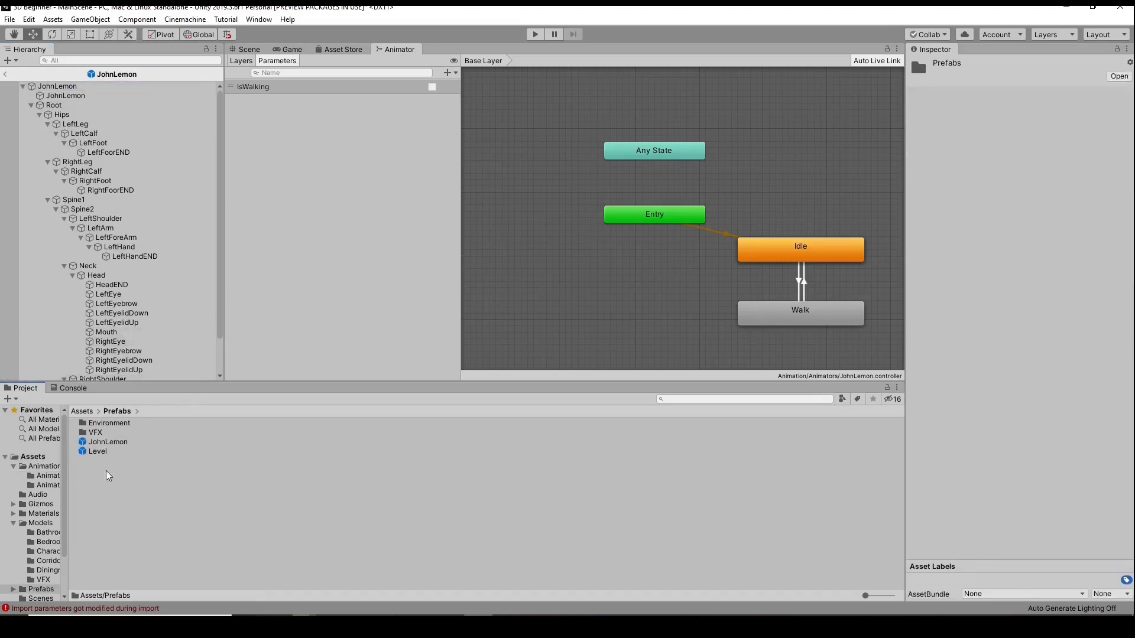
click(107, 442)
click(1126, 276)
drag(823, 371, 256, 210)
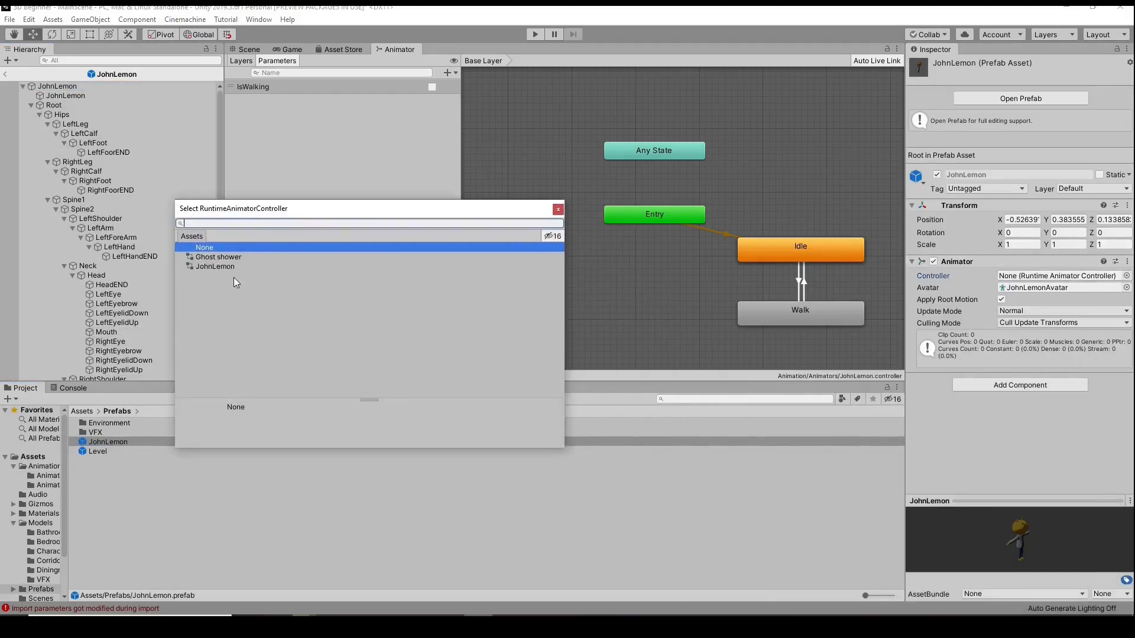
double_click(212, 267)
Add a Rigidbody to the JohnLemon prefab, save it, and run a quick play test
click(1021, 98)
click(1020, 283)
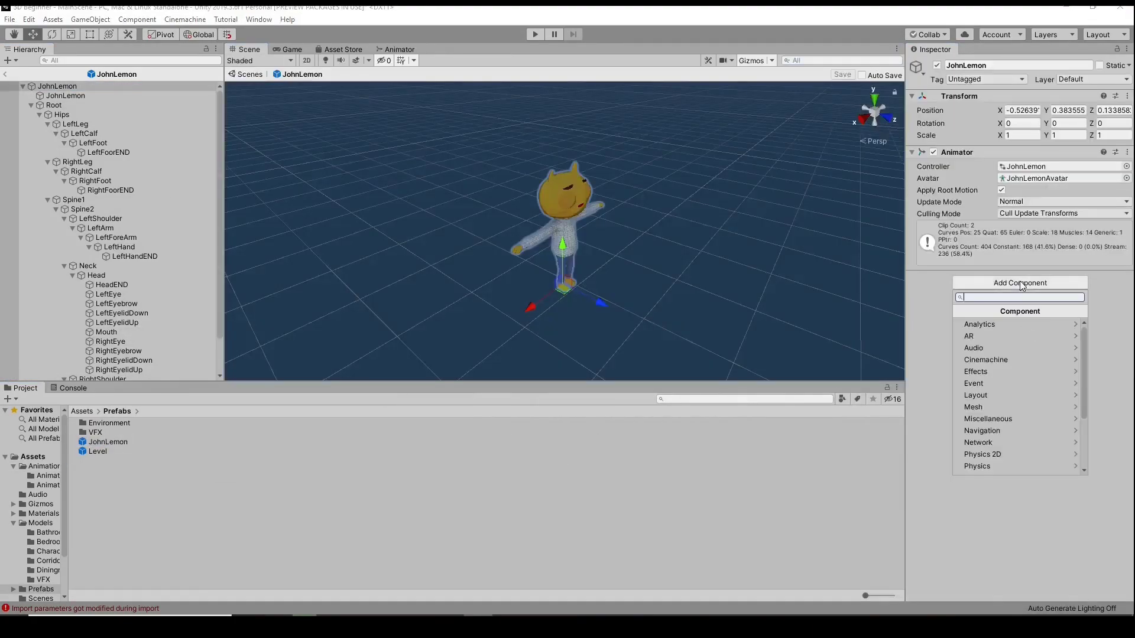
click(981, 465)
click(980, 442)
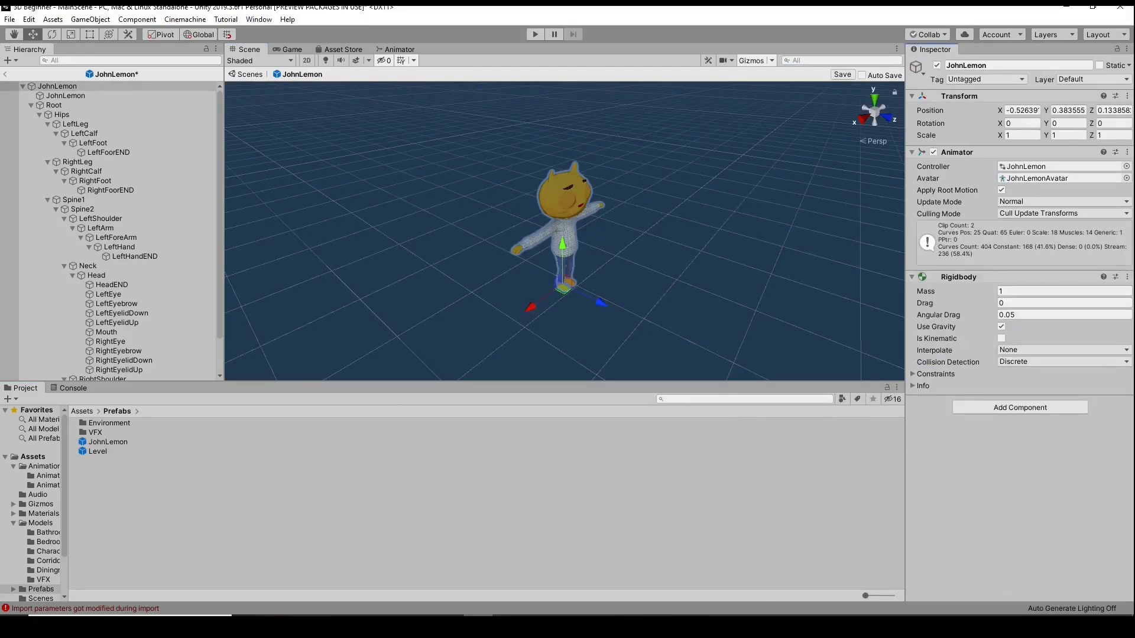
key(ctrl+s)
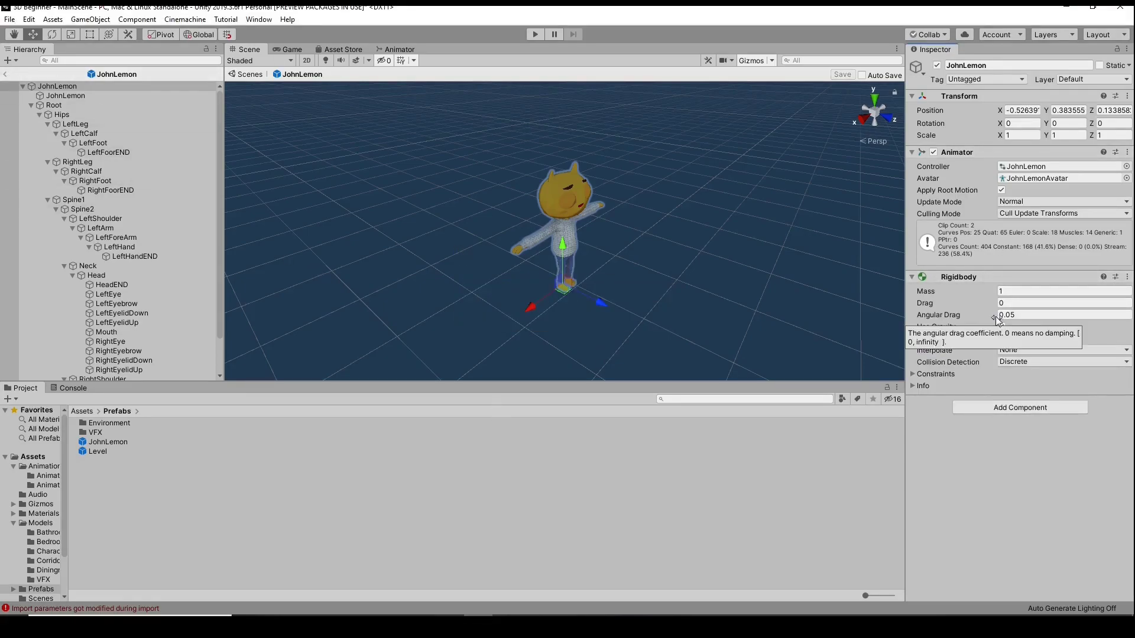
key(ctrl+p)
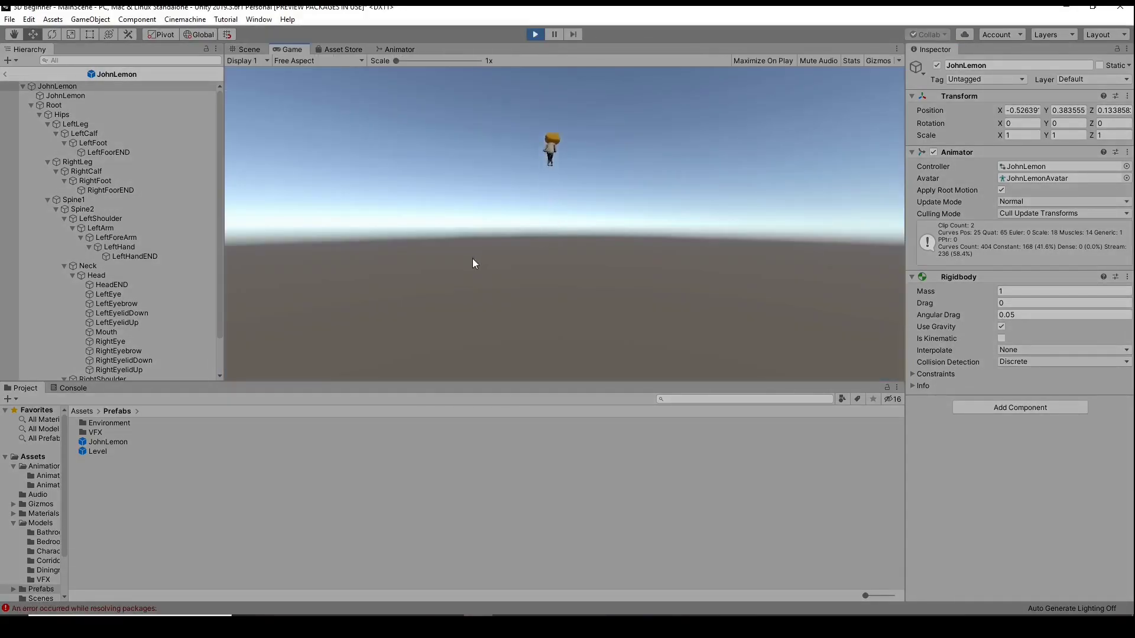
key(ctrl+p)
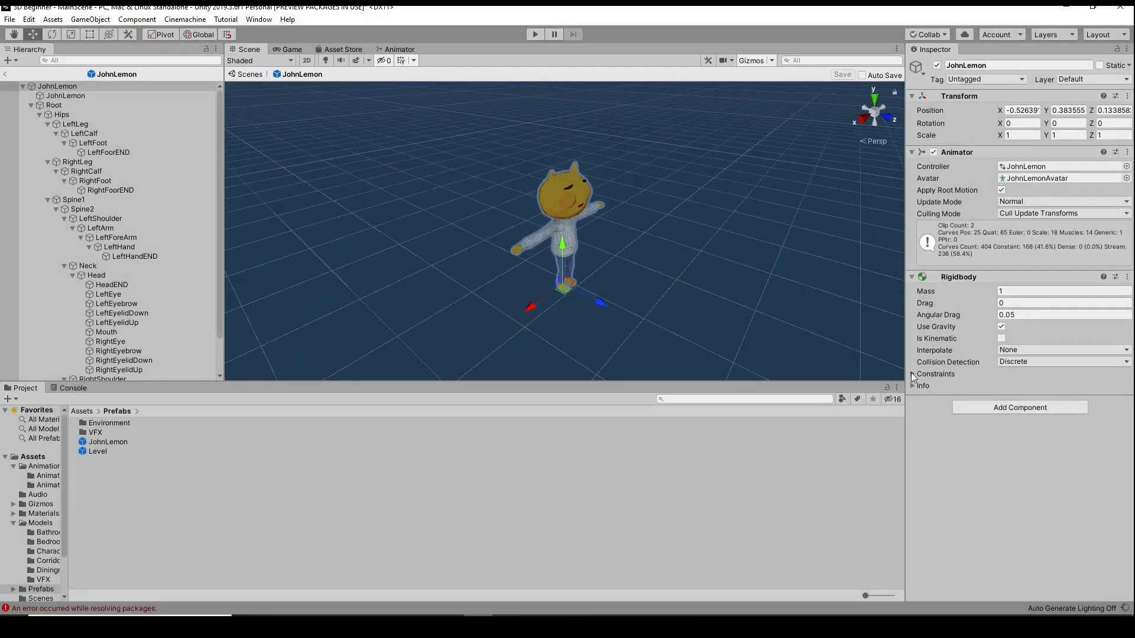
Toggle the Rigidbody's Use Gravity and Is Kinematic during a quick play test, then revert them
click(1001, 326)
click(535, 34)
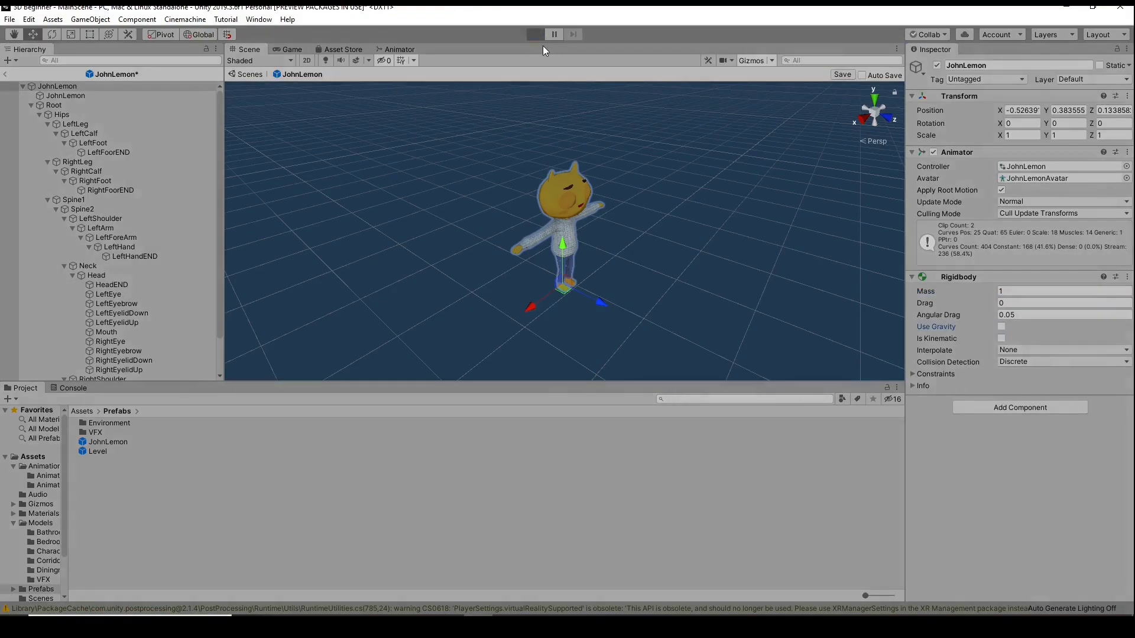
click(535, 34)
click(537, 34)
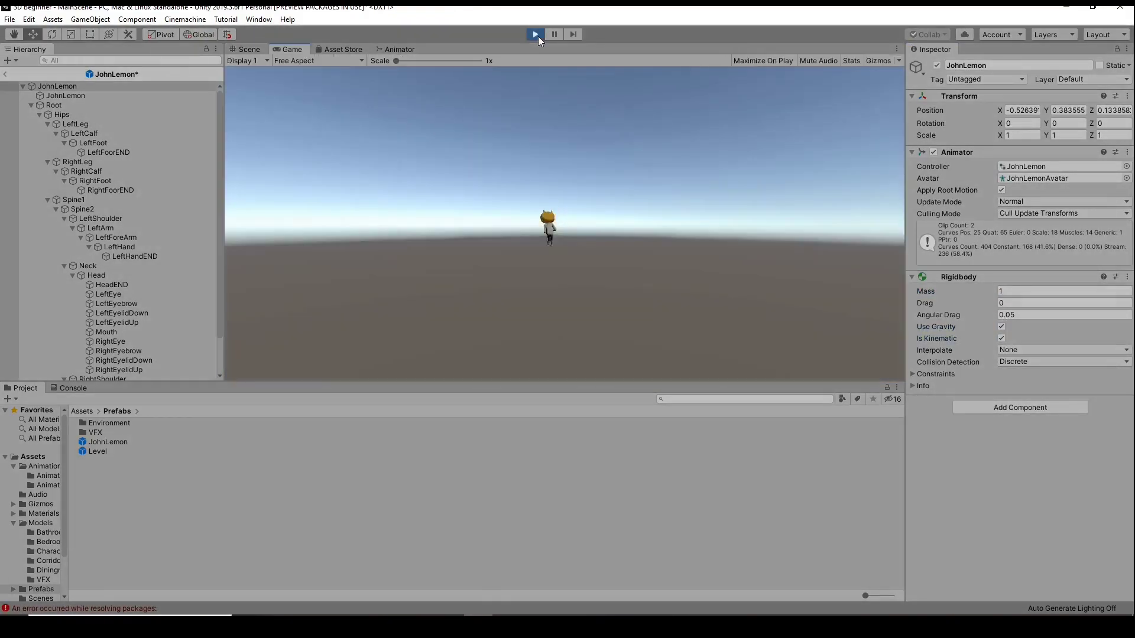
click(536, 34)
click(1000, 338)
Save the JohnLemon prefab, remove its Rigidbody, and save it again
click(5, 74)
key(Escape)
key(ctrl+s)
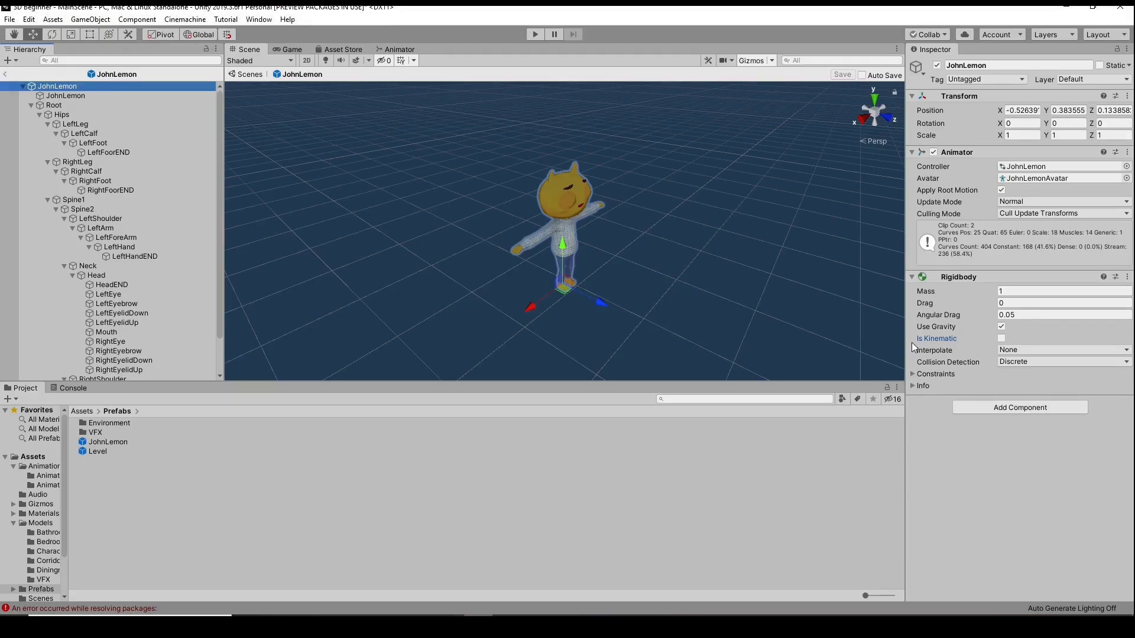
click(1127, 276)
click(1063, 304)
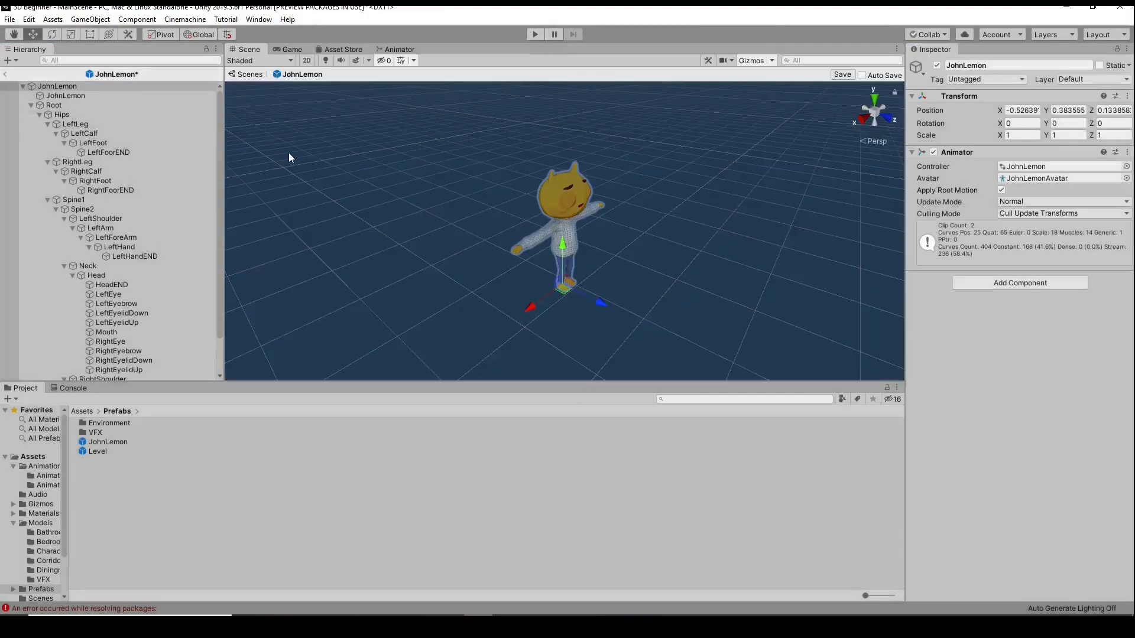
key(ctrl+s)
Add a new default Rigidbody from Physics and return to MainScene
click(1027, 283)
click(993, 396)
click(975, 443)
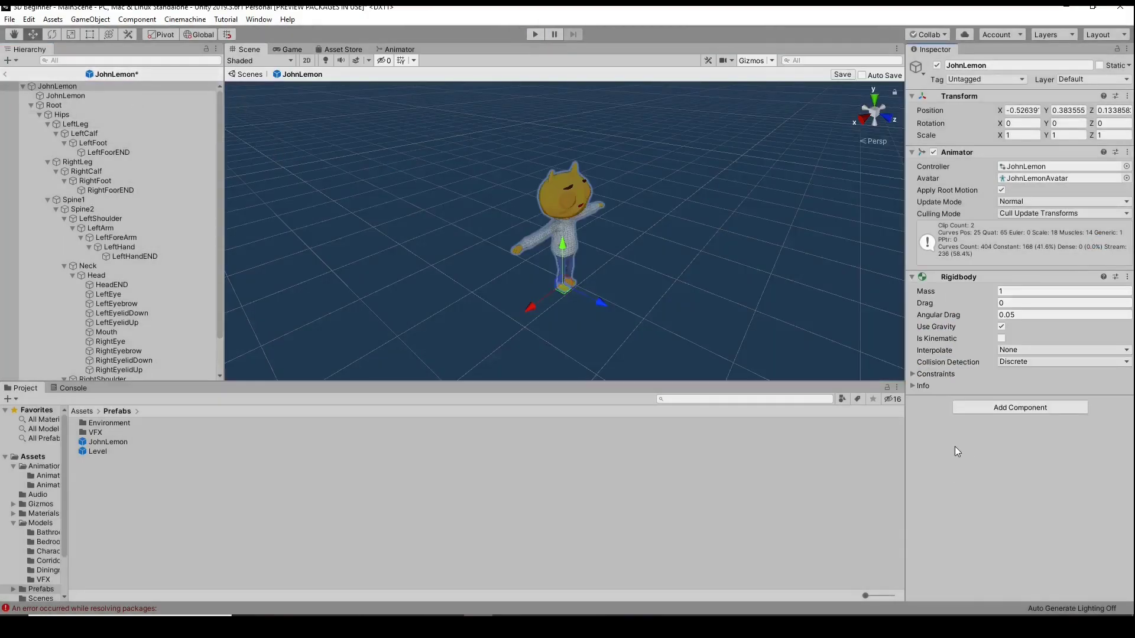
click(7, 75)
click(7, 75)
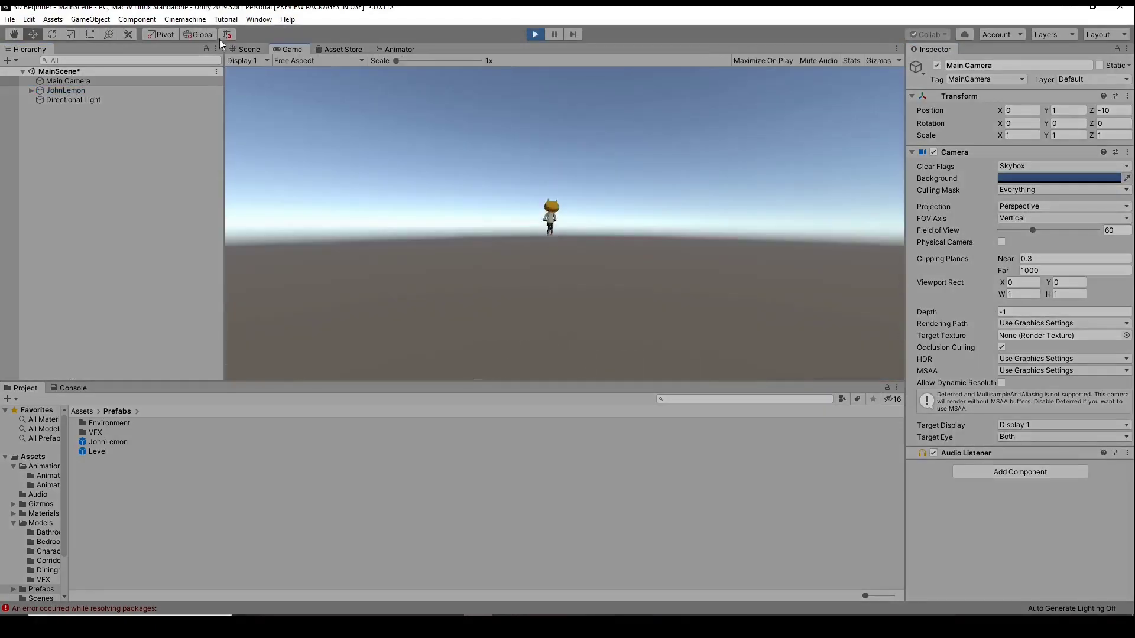
Stop the play test and open the JohnLemon prefab for editing
alt+drag(537, 145, 712, 209)
key(ctrl+p)
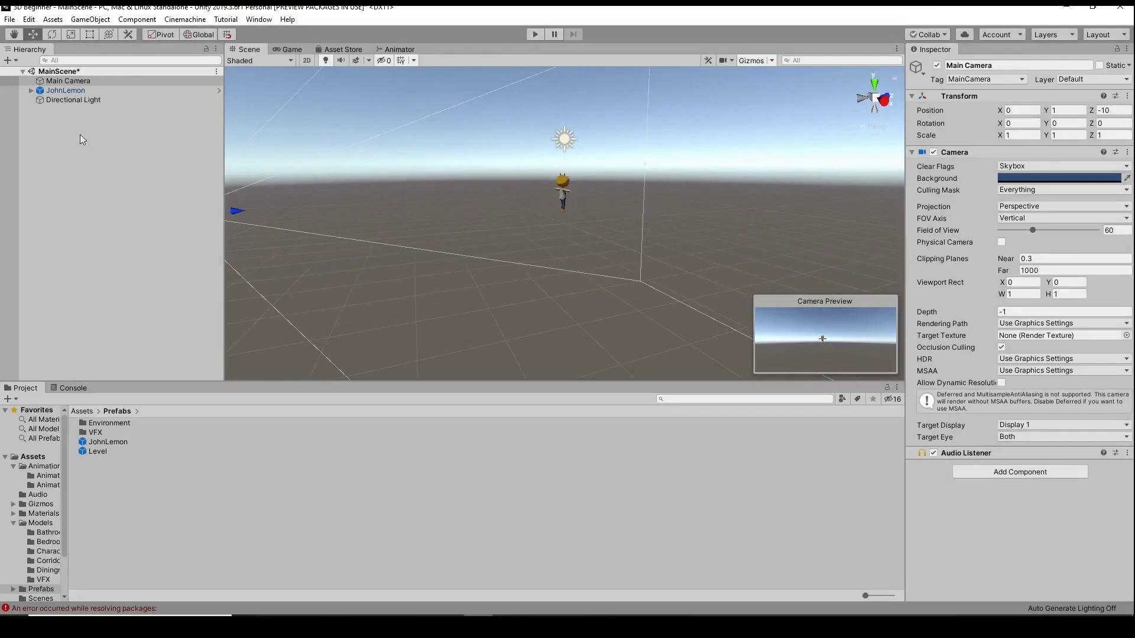
click(109, 442)
scroll(979, 286, down, 2)
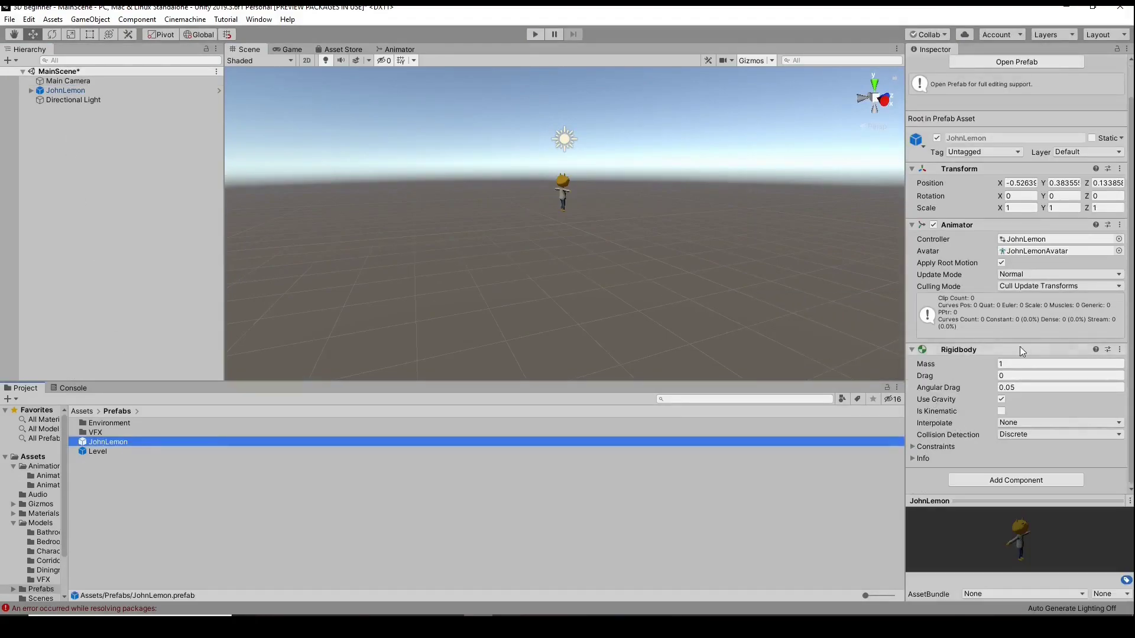
double_click(119, 442)
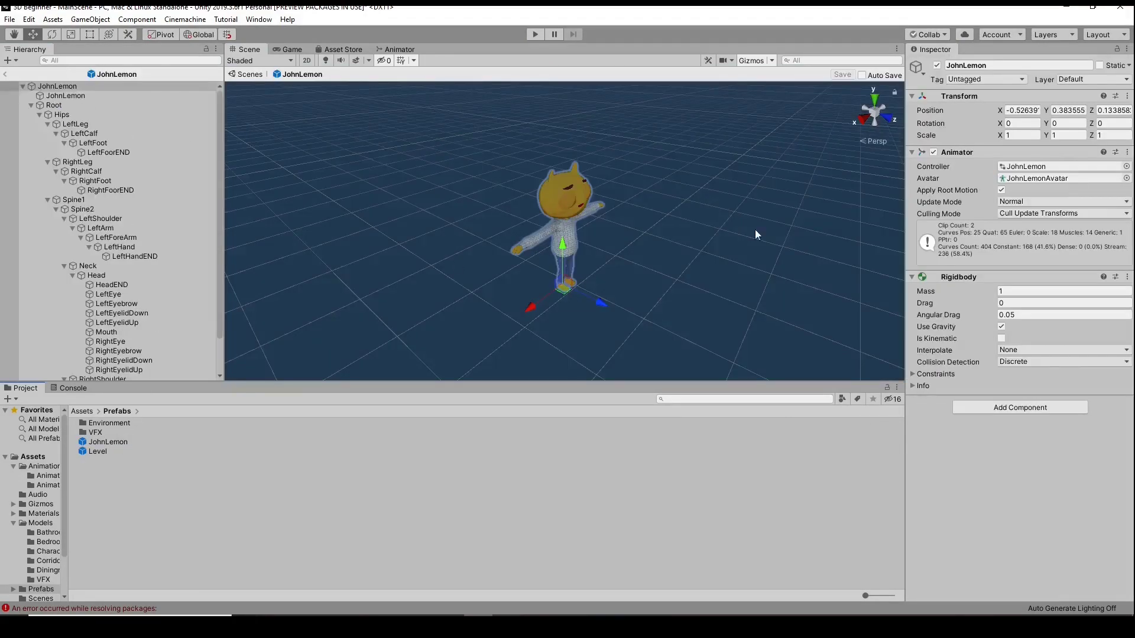
Set the Animator's Update Mode to Animate Physics
click(1020, 203)
click(1020, 204)
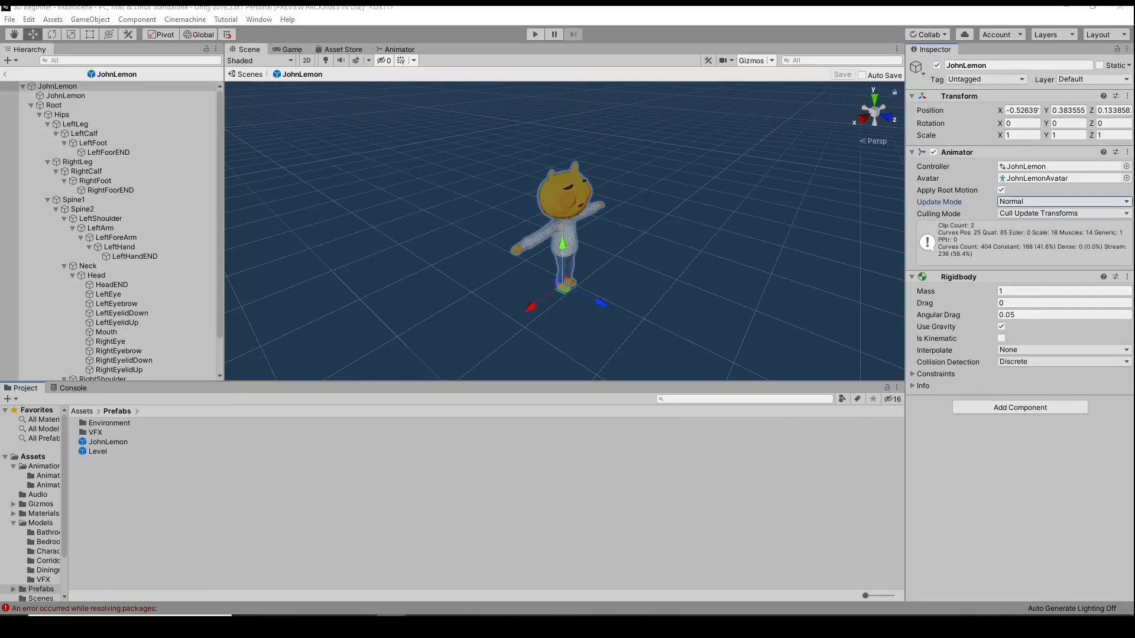
click(1058, 311)
click(1028, 330)
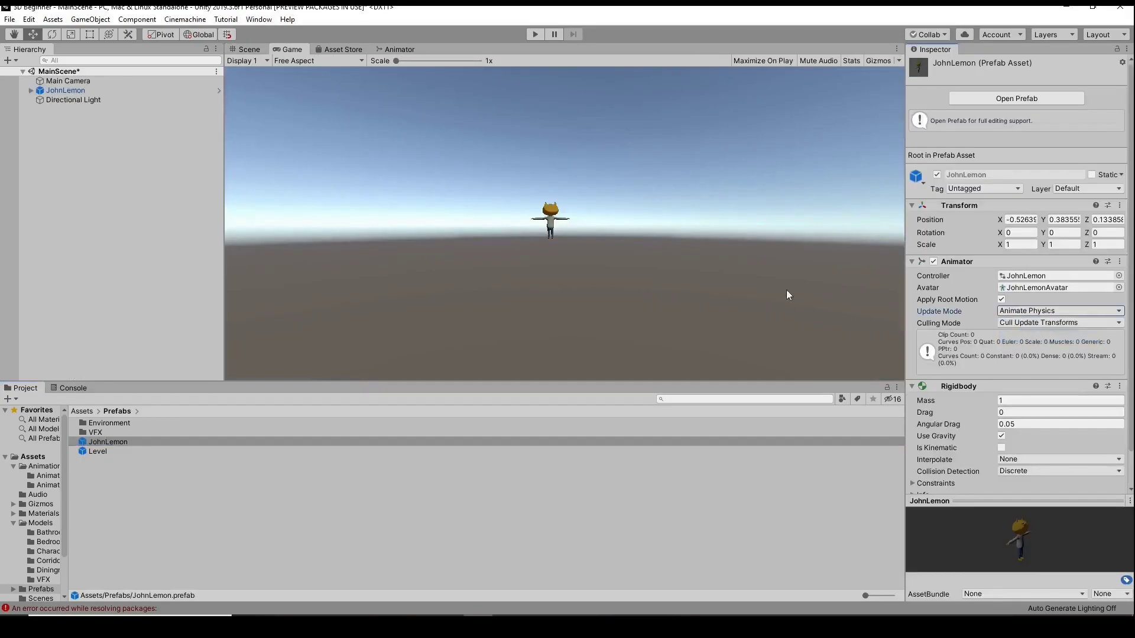
Play-test the scene, stop it, and select JohnLemon in the Hierarchy
click(535, 34)
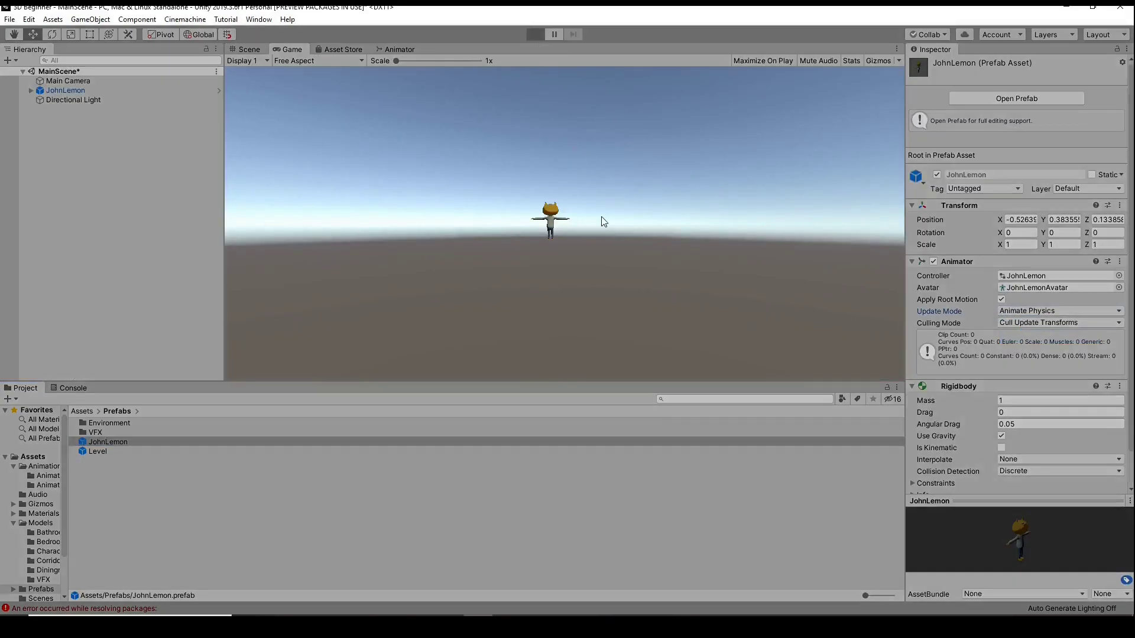
key(ctrl+p)
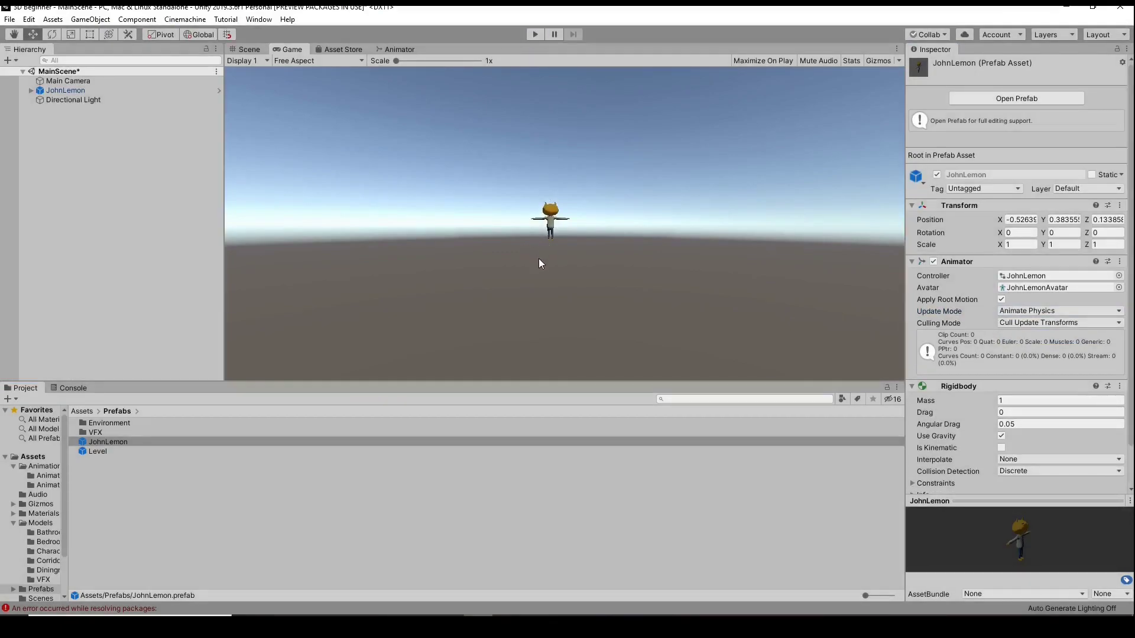
click(245, 47)
click(65, 90)
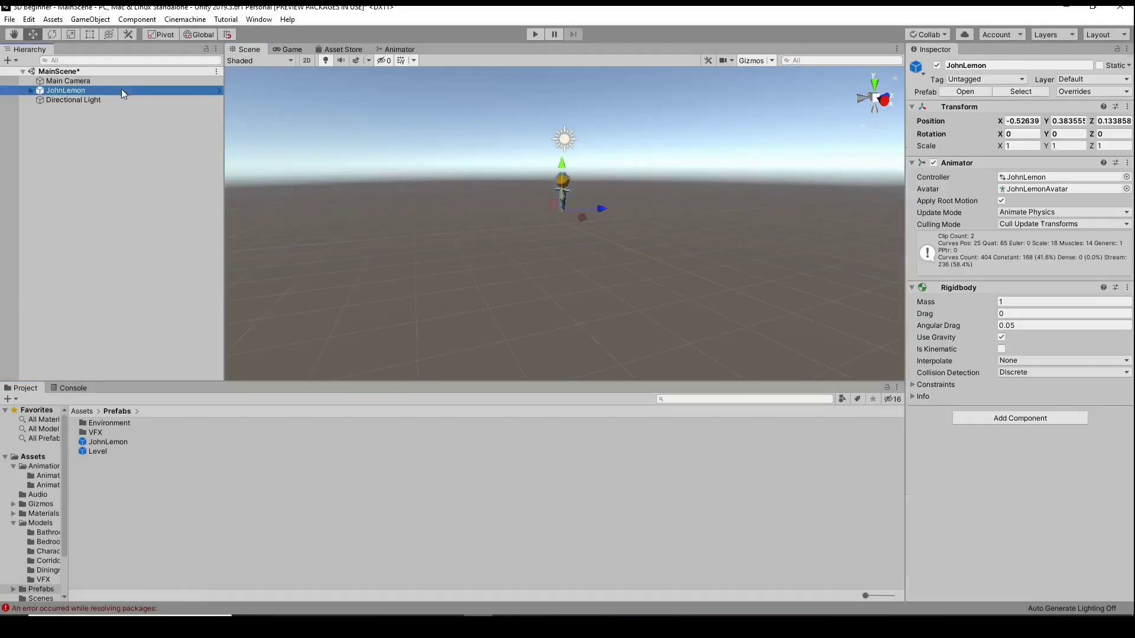
Move JohnLemon, run a quick play test, and check its Animator update mode
drag(442, 177, 442, 201)
click(535, 34)
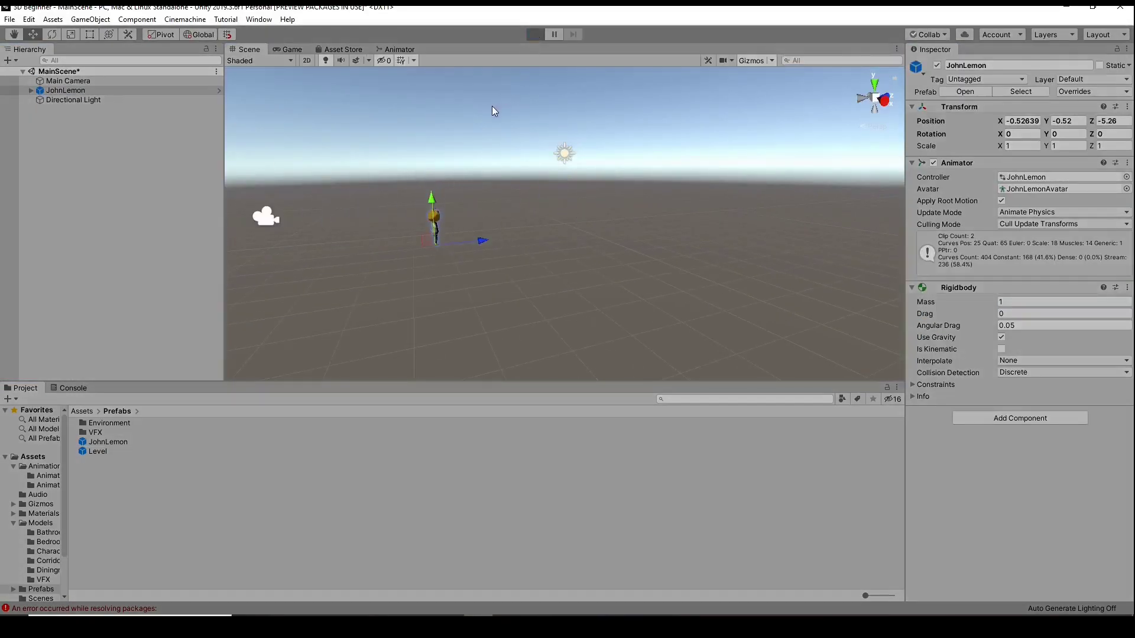
click(535, 34)
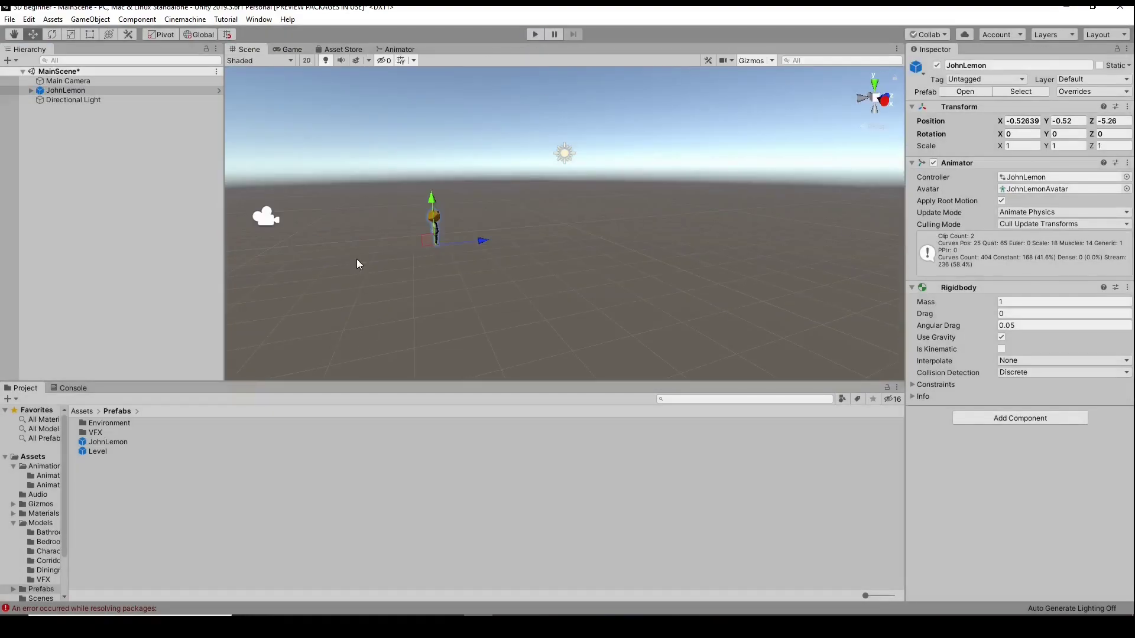
click(1034, 212)
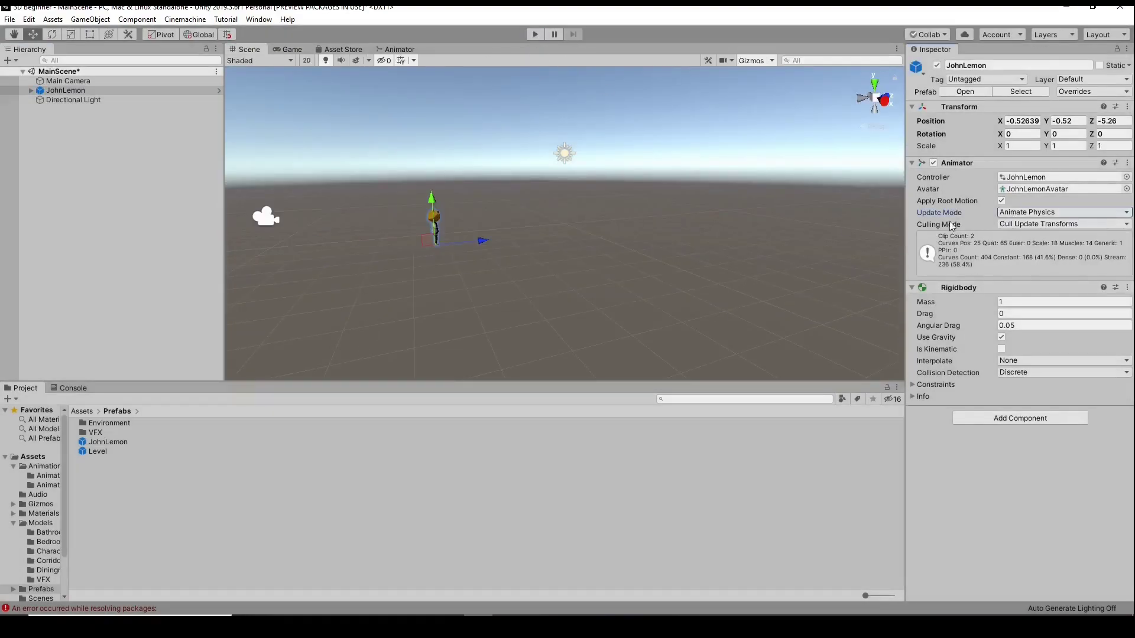
Freeze JohnLemon's Rigidbody Y position and X/Z rotation, then save the scene
click(916, 385)
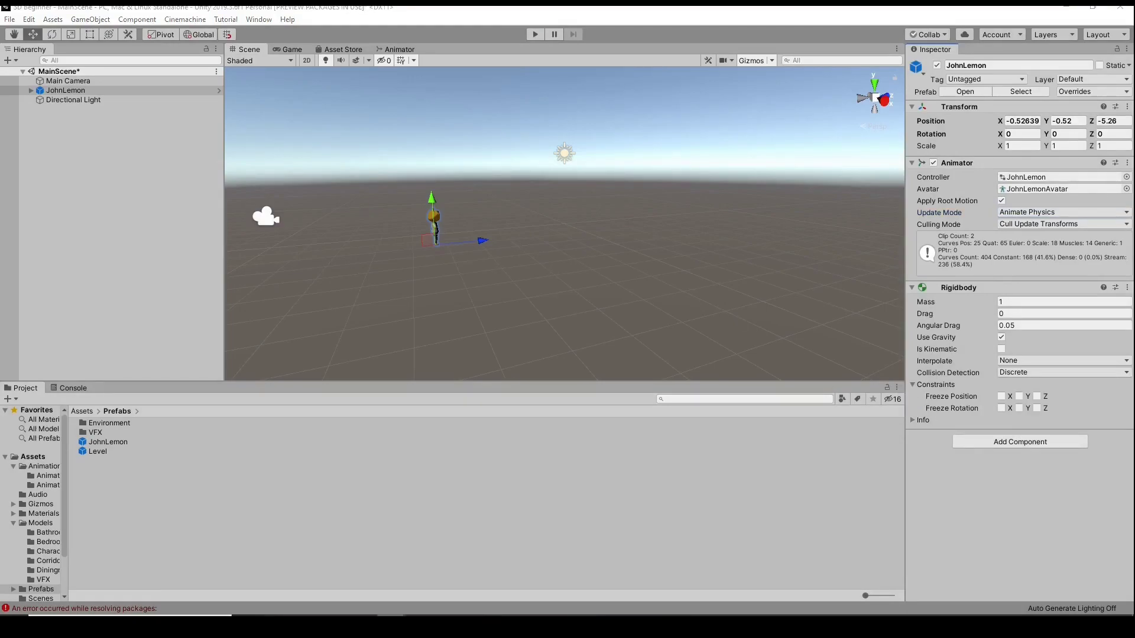
alt+drag(532, 266, 567, 248)
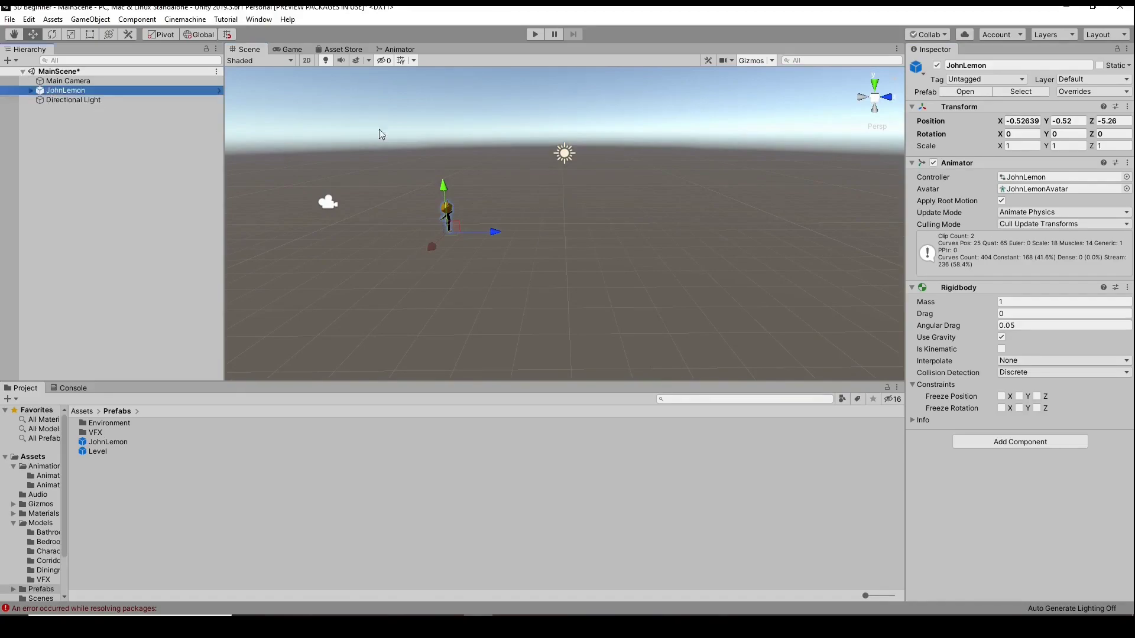
key(e)
drag(476, 218, 553, 244)
key(ctrl+z)
click(1019, 396)
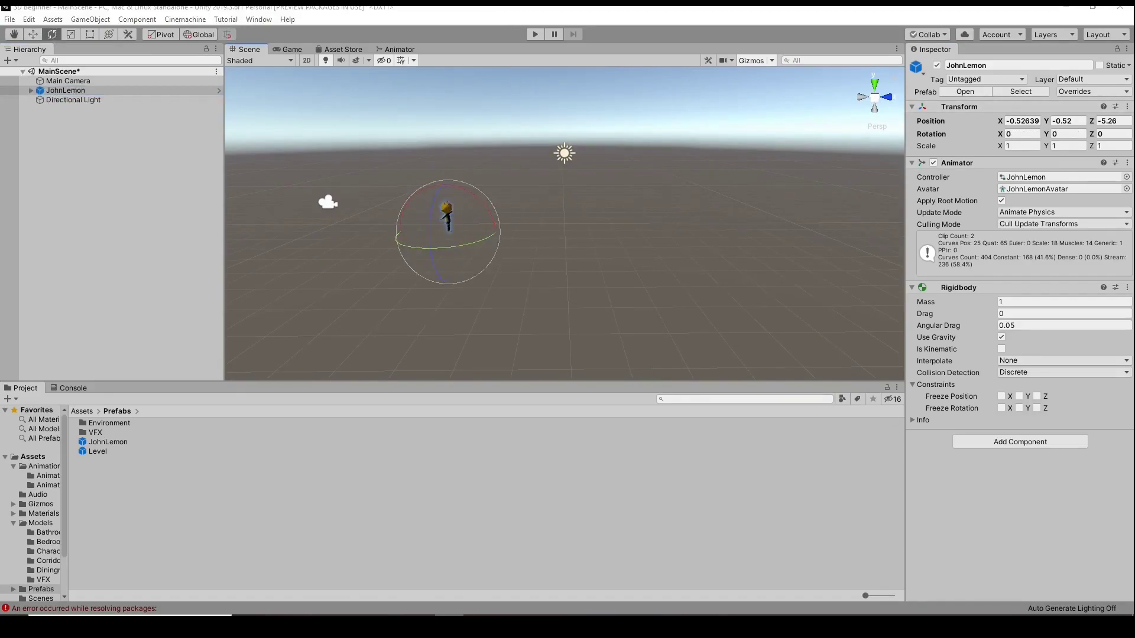
click(1000, 408)
click(1036, 407)
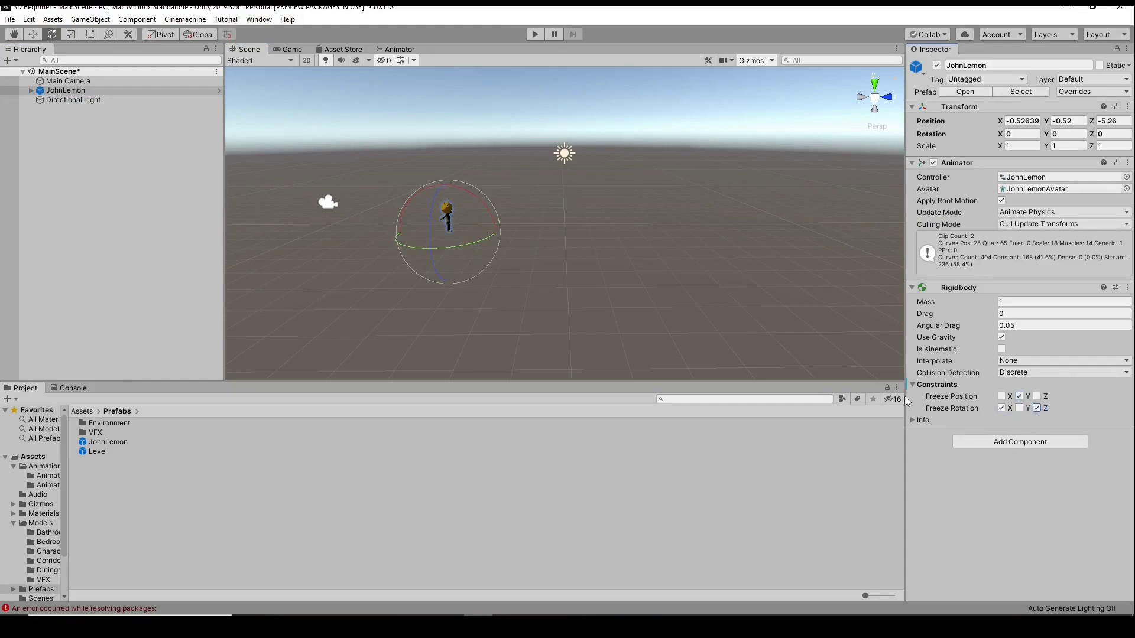
key(ctrl+s)
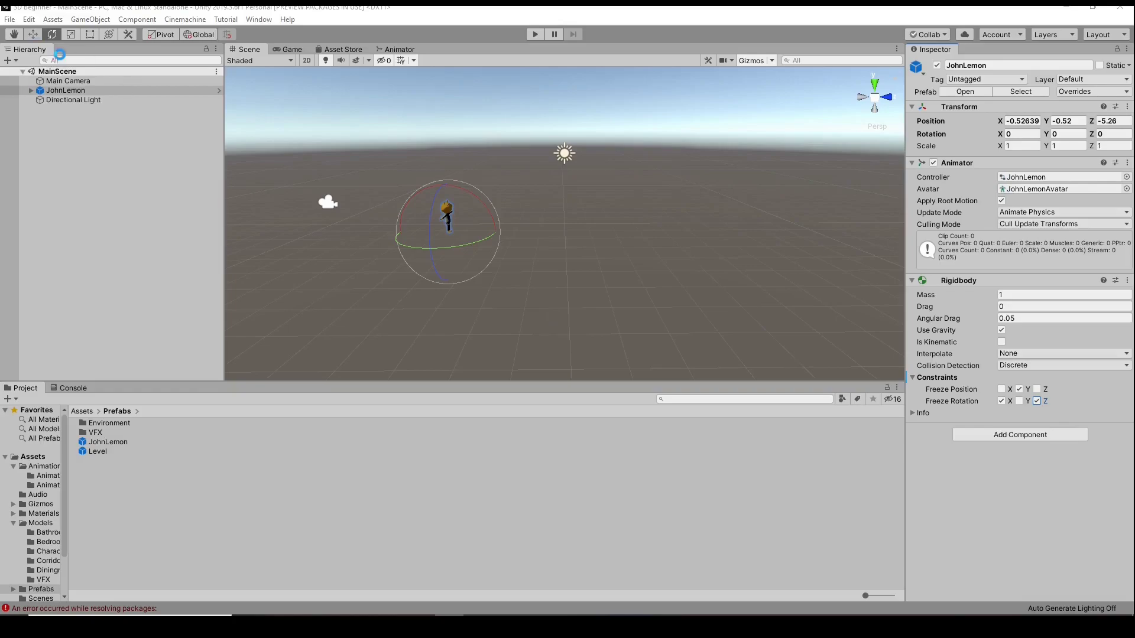
key(w)
Add a Capsule Collider to the JohnLemon instance in the scene
click(967, 438)
scroll(999, 514, down, 3)
scroll(998, 603, up, 3)
scroll(997, 520, down, 3)
click(997, 515)
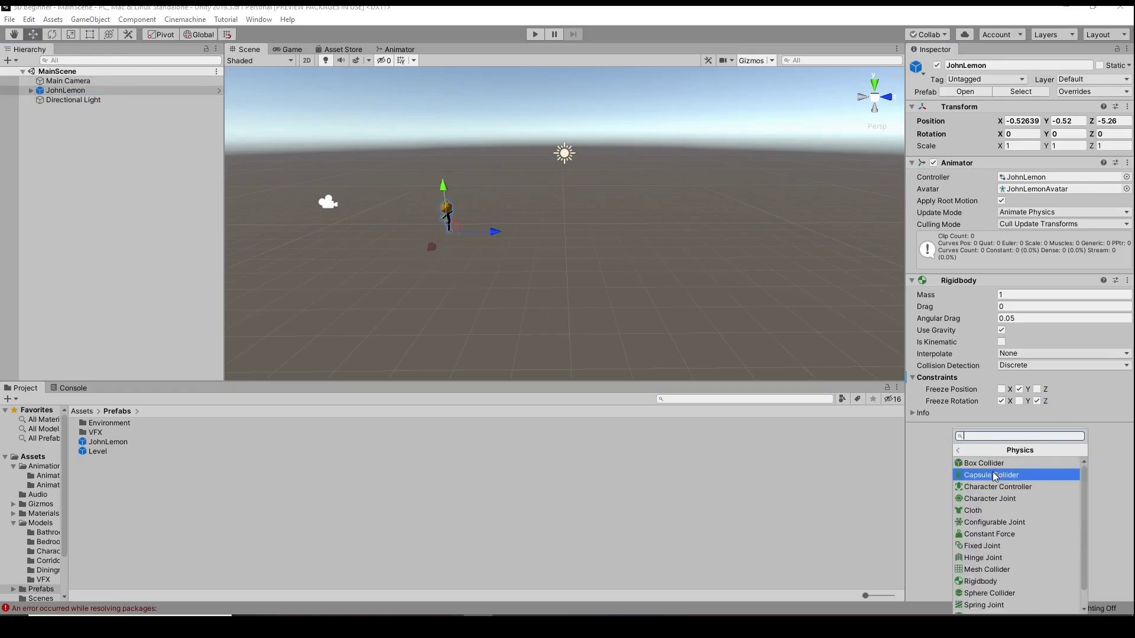
click(997, 478)
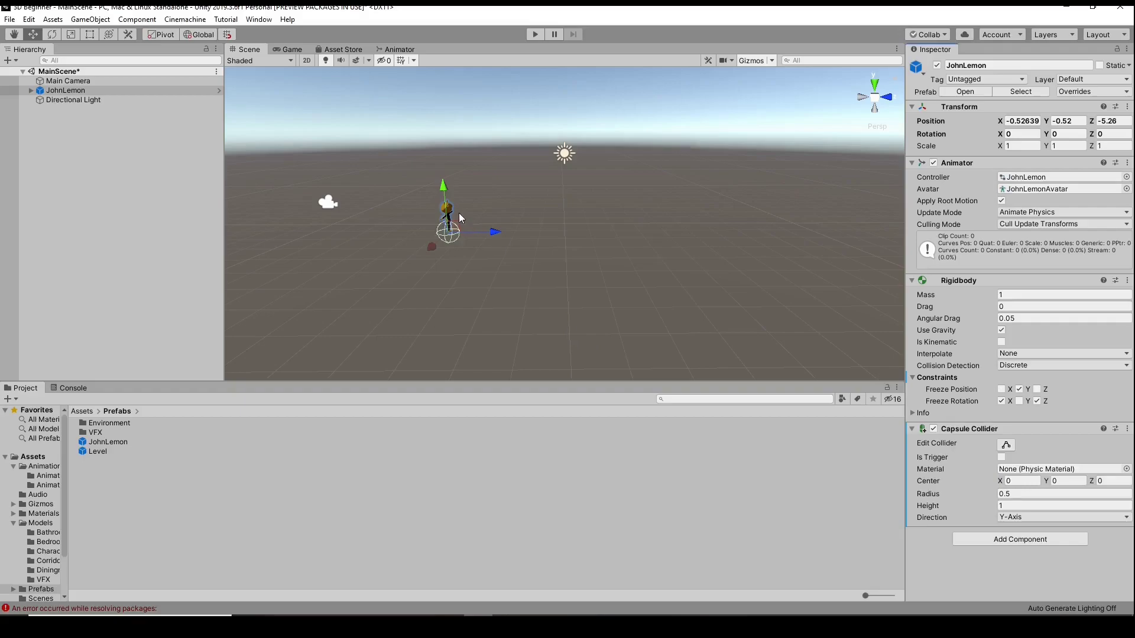
Open the JohnLemon prefab and add a Capsule Collider to it
click(106, 442)
click(1014, 101)
click(998, 424)
click(998, 514)
key(Return)
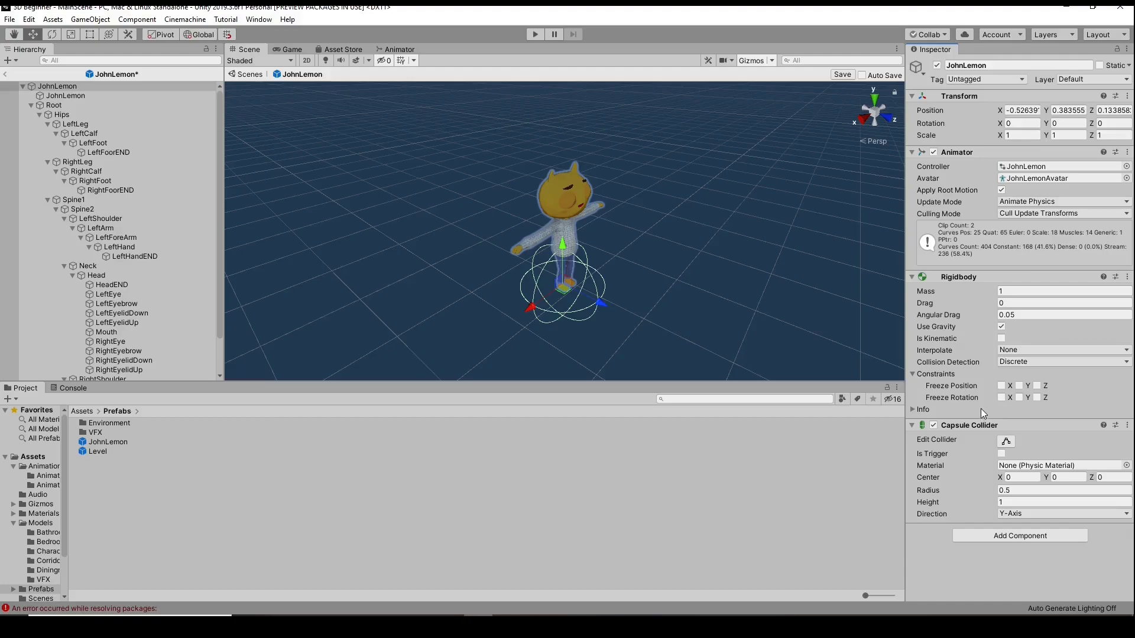
alt+drag(548, 355, 732, 232)
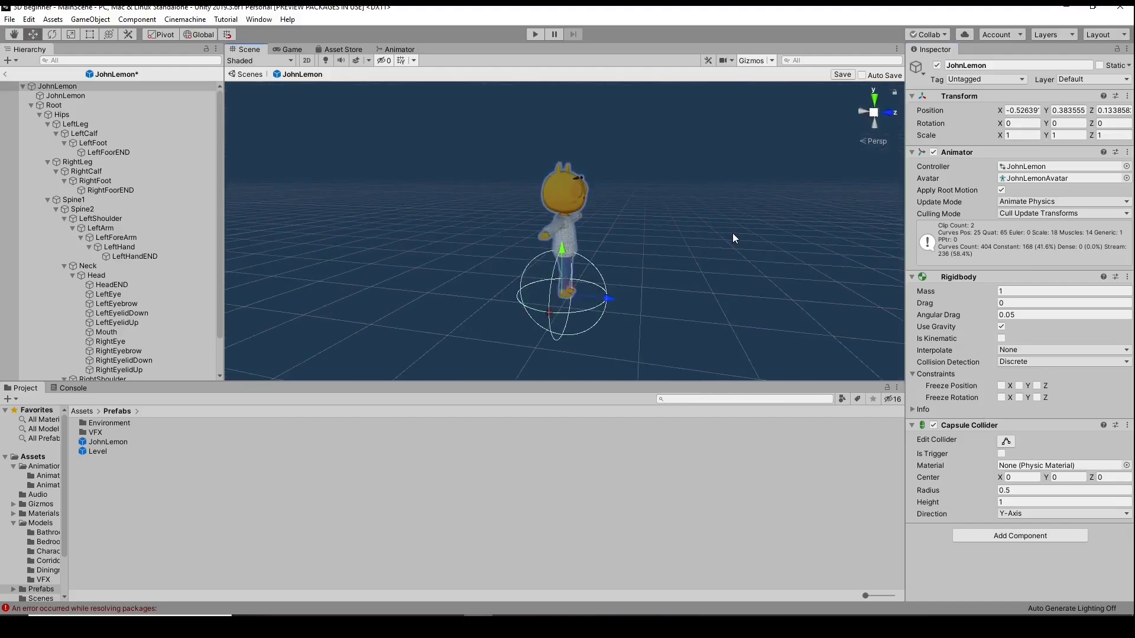
Set the capsule collider to height 1.4, radius 0.4 and centre Y 0.7
click(1040, 502)
text(1.4)
click(1040, 490)
text(0.4)
click(1067, 477)
text(0.7)
mouse_move(639, 329)
alt+mouse_down()
mouse_move(675, 280)
mouse_move(703, 278)
alt+mouse_up()
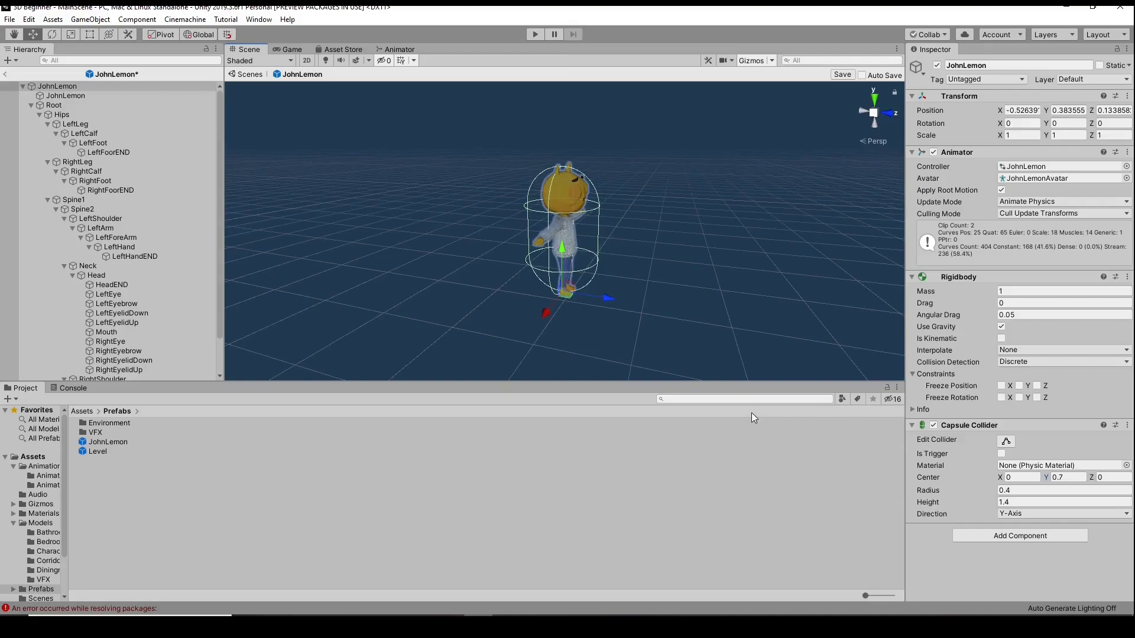
click(4, 74)
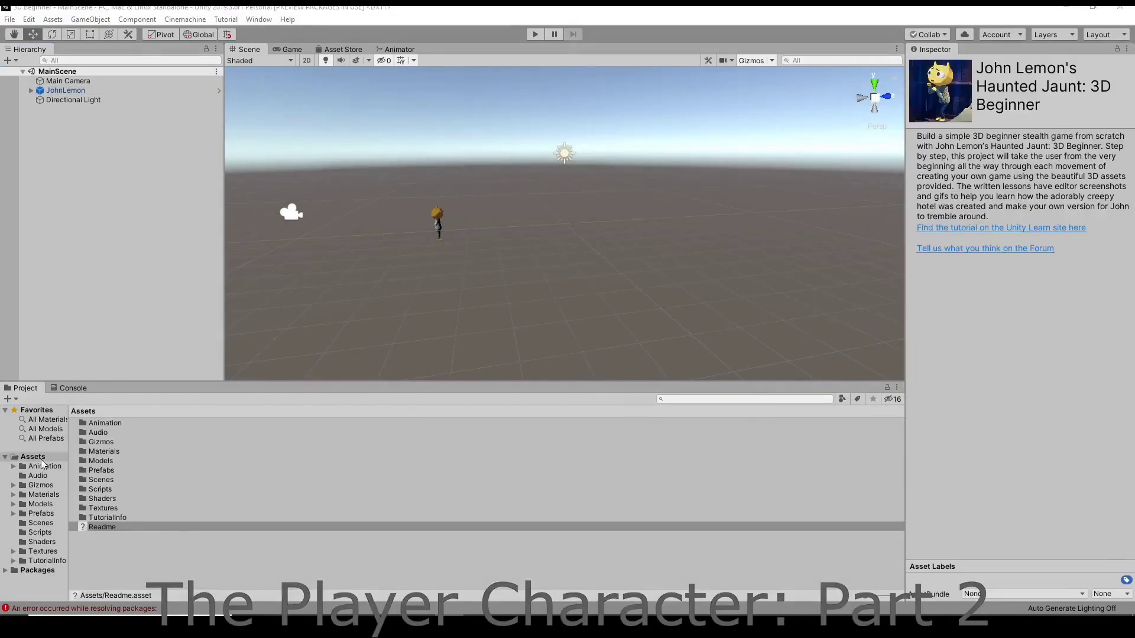
Create a C# script named PlayerMovement in Assets/Scripts and open it in Visual Studio
click(33, 456)
right_click(126, 465)
text(PlayerMovement)
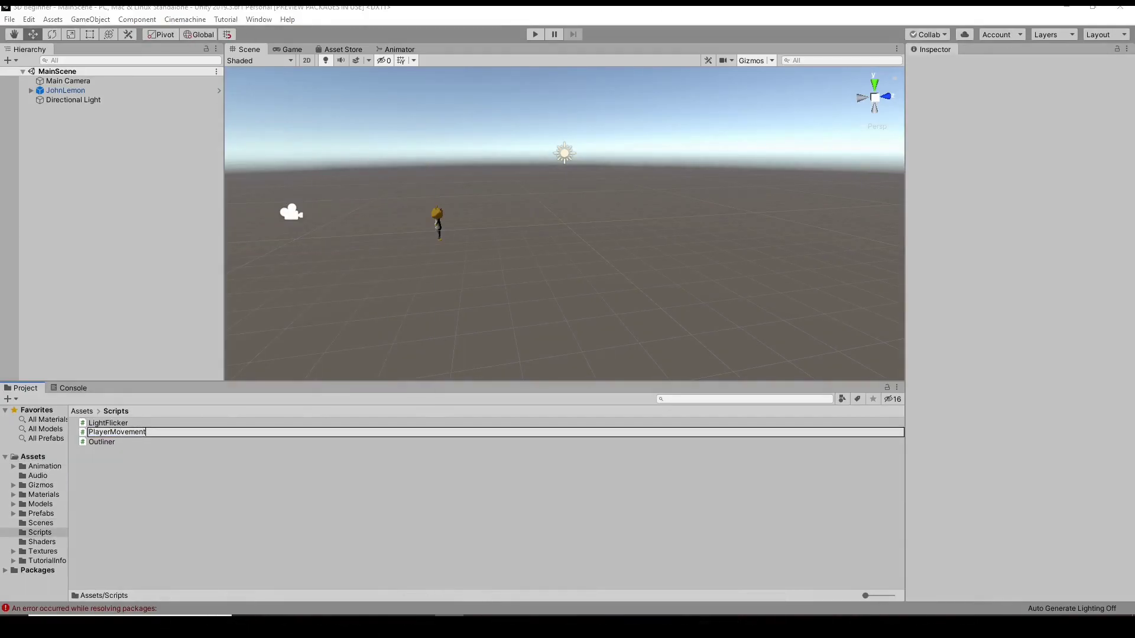
key(Return)
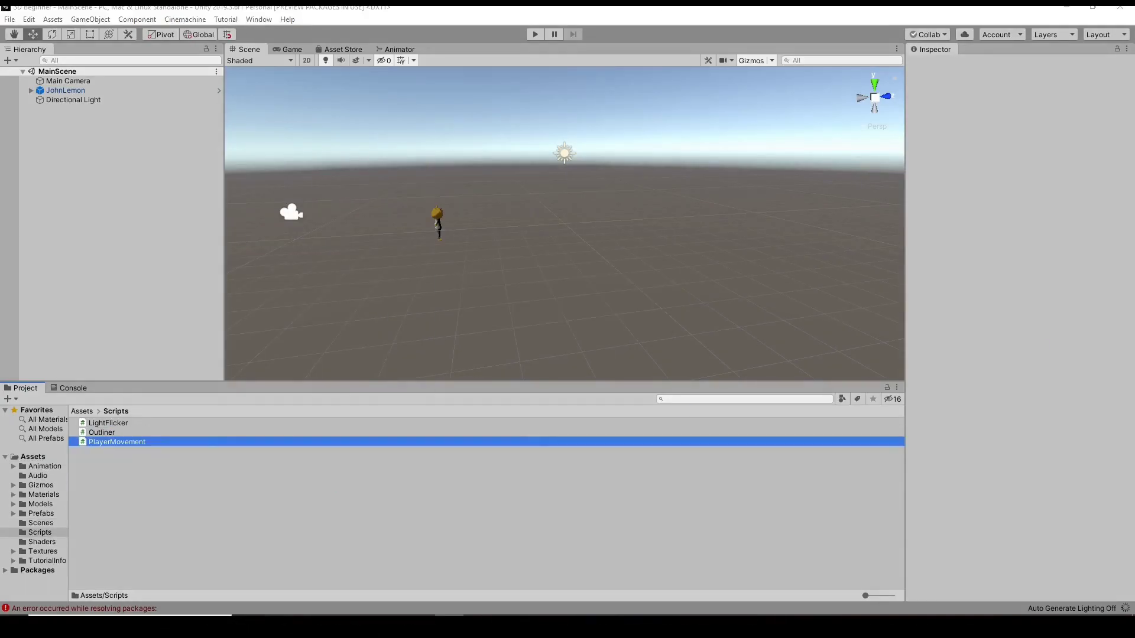
double_click(140, 443)
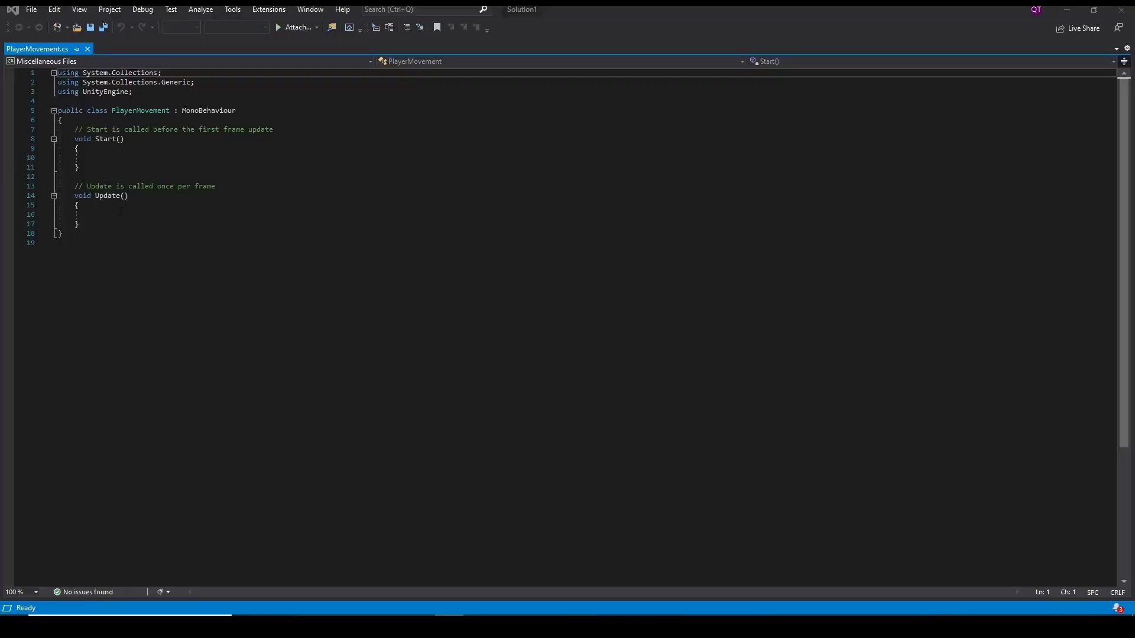
In Update, add float horizontal = Input.GetAxis("Horizontal") and float vertical = Input.GetAxis("Vertical")
click(155, 214)
text(float hr)
key(BackSpace)
text(orizontal = )
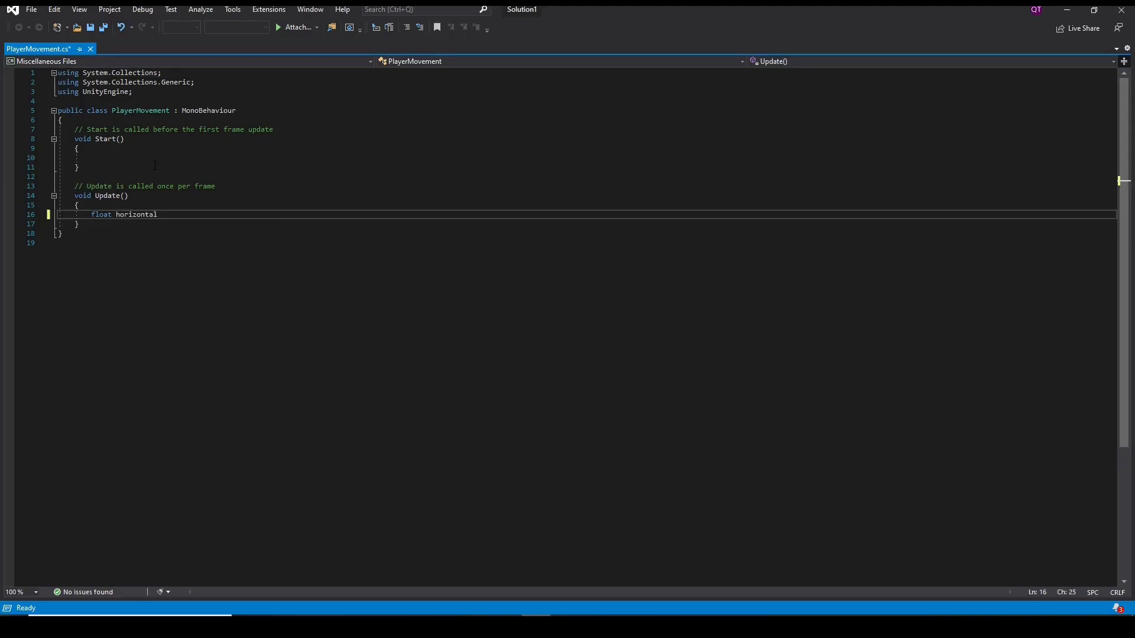
text(Input.GetAxis("Horizontal");)
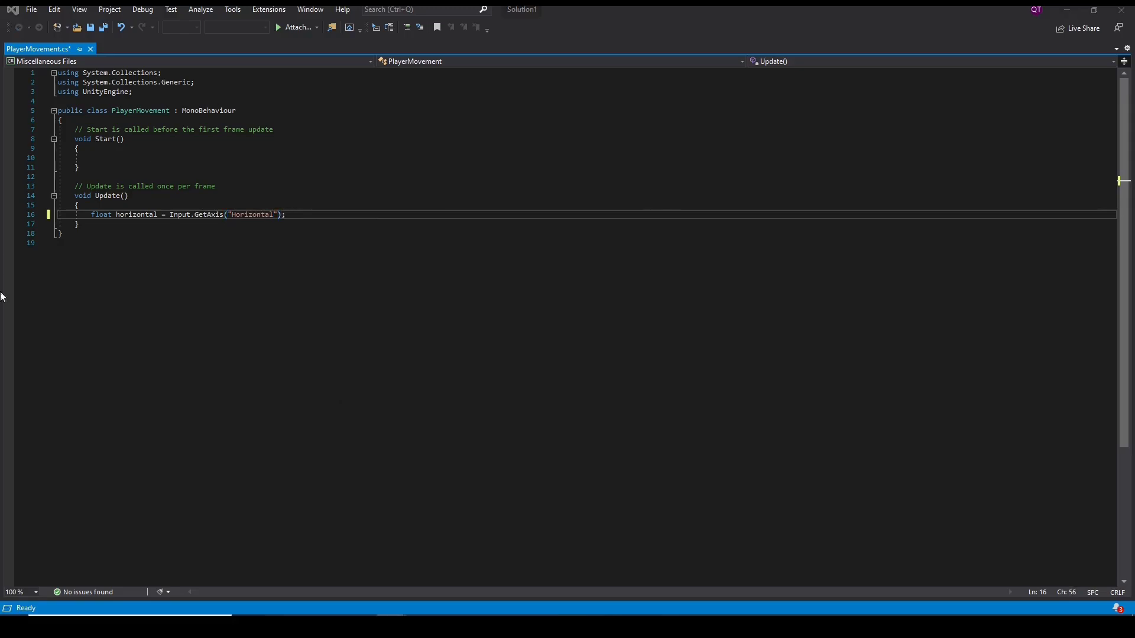
drag(92, 215, 301, 216)
key(Down)
key(Down)
key(Down)
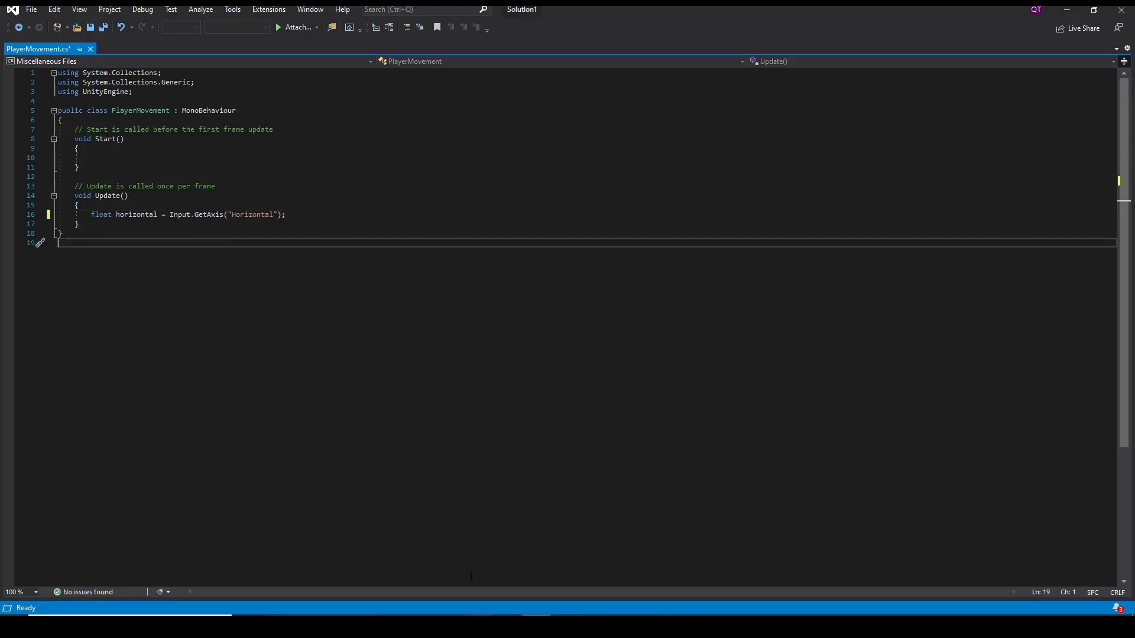
click(321, 214)
key(Return)
text(float vertical)
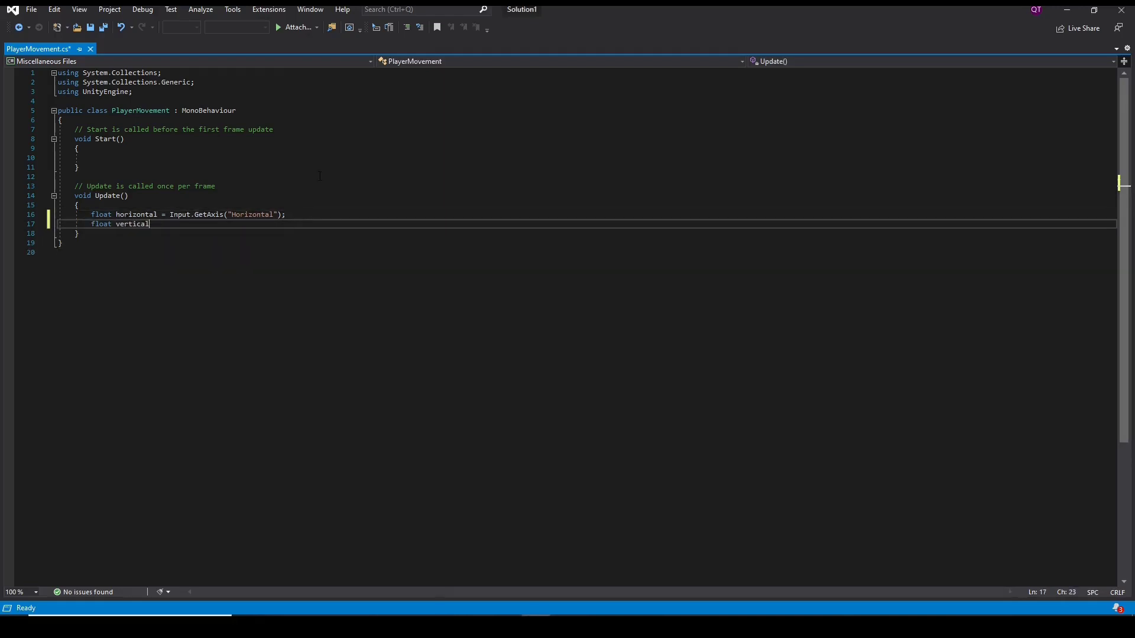
text( = Input.GetAxis("Vertical");)
key(alt+Tab)
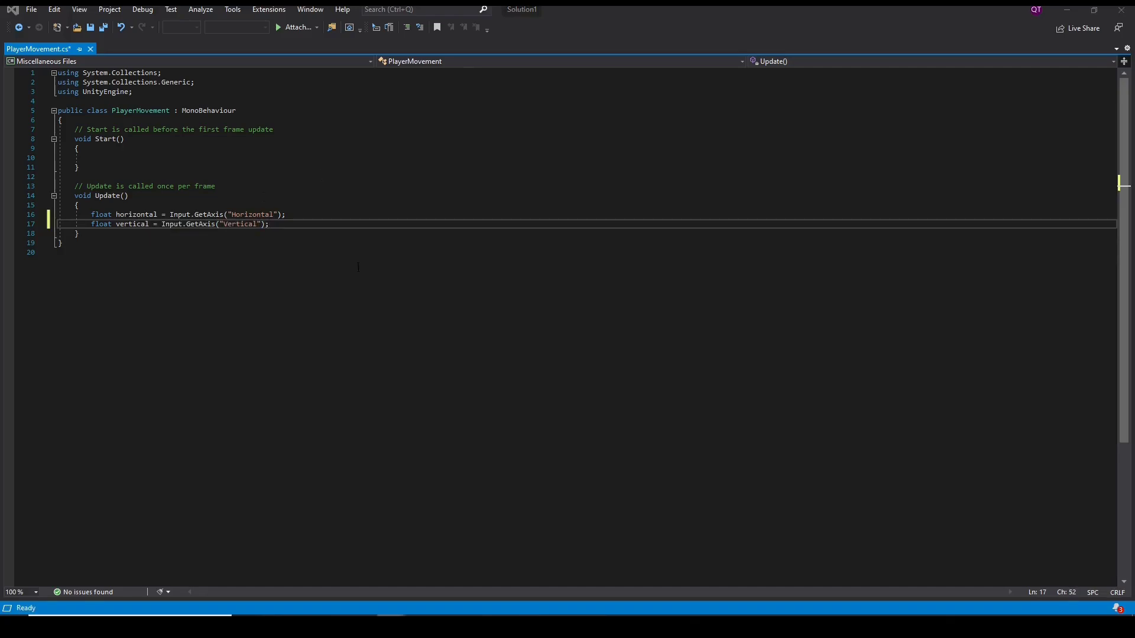
click(358, 242)
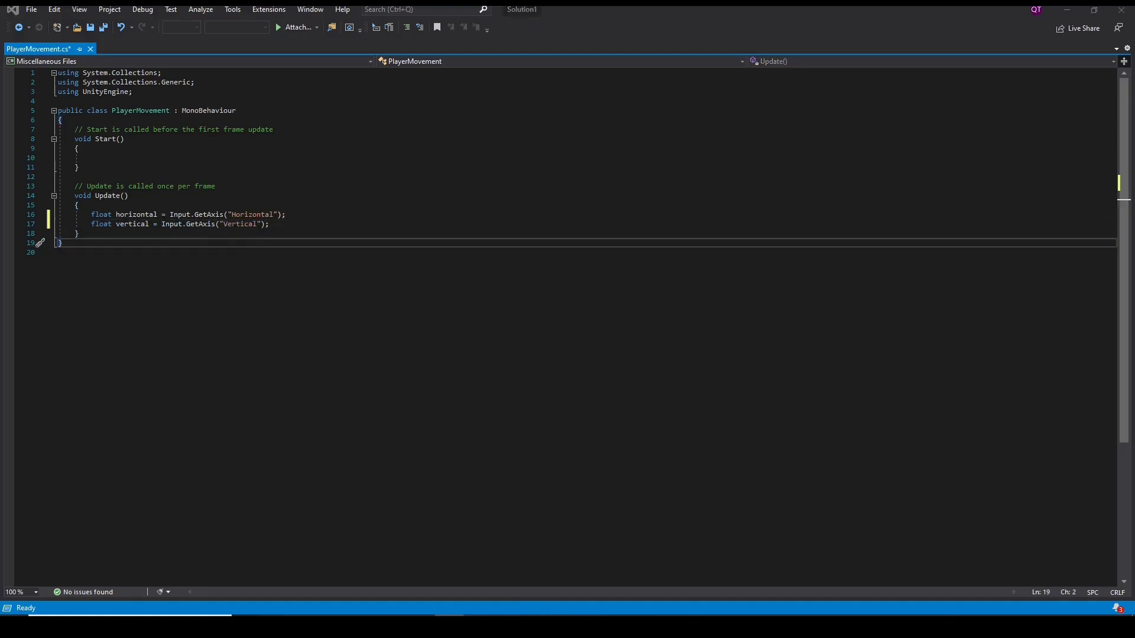
Declare a Vector3 m_Movement field at the top of the PlayerMovement class
click(95, 128)
key(Return)
text(Vec)
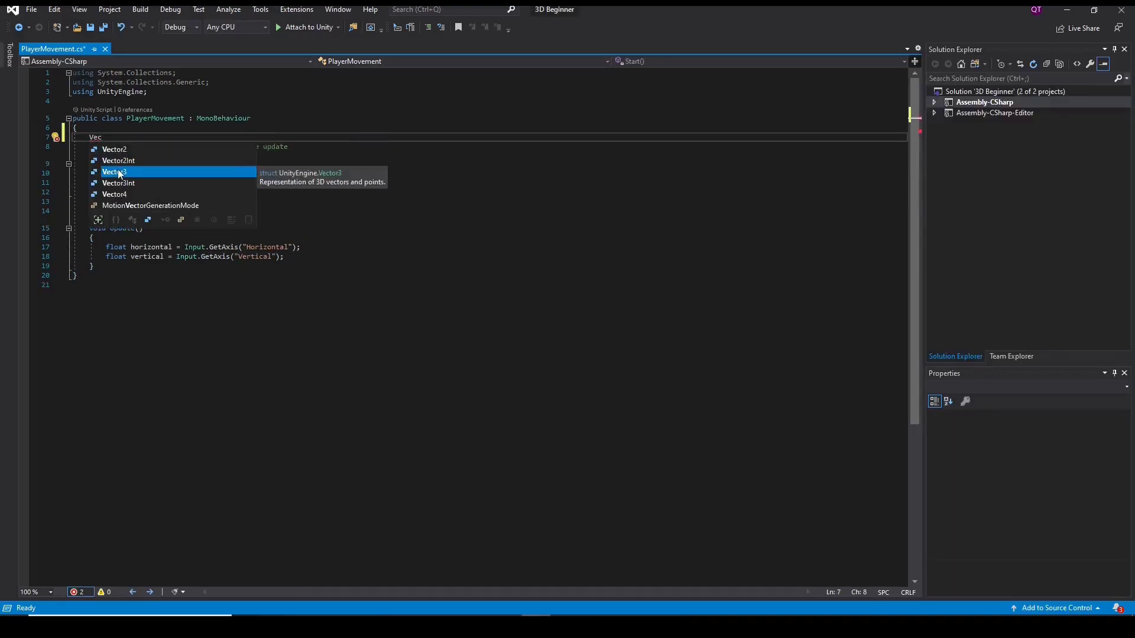
text(tor3 m_Movement;)
key(alt+Tab)
key(alt+Tab)
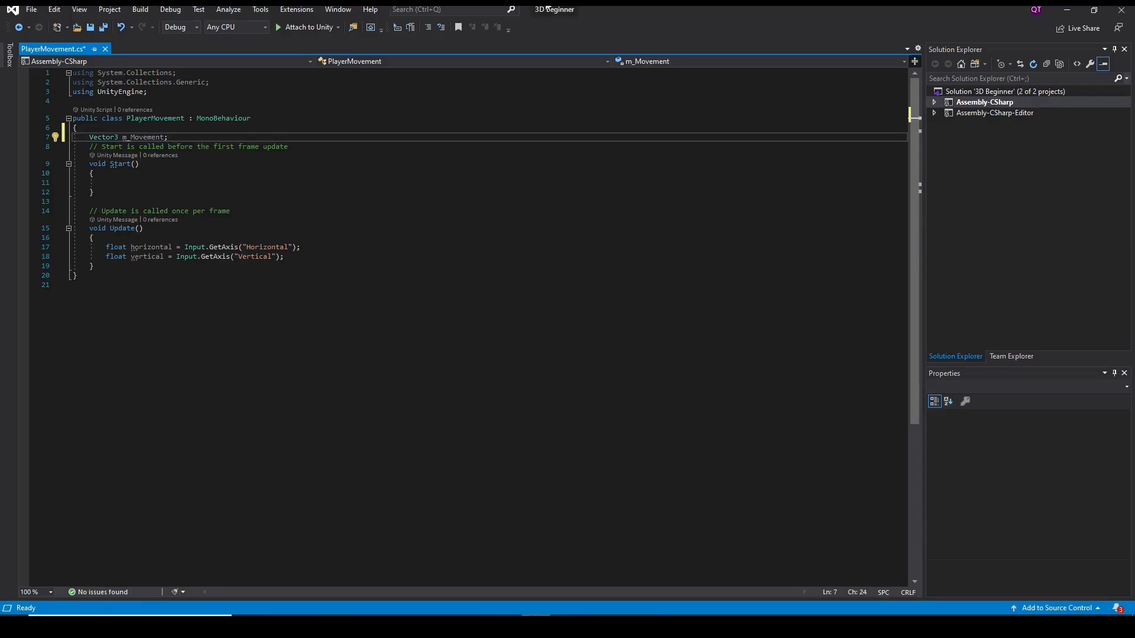
key(alt+Tab)
In Update, set m_Movement to (horizontal, 0f, vertical) and normalize it
click(304, 260)
key(Return)
key(Return)
text(m_Movement)
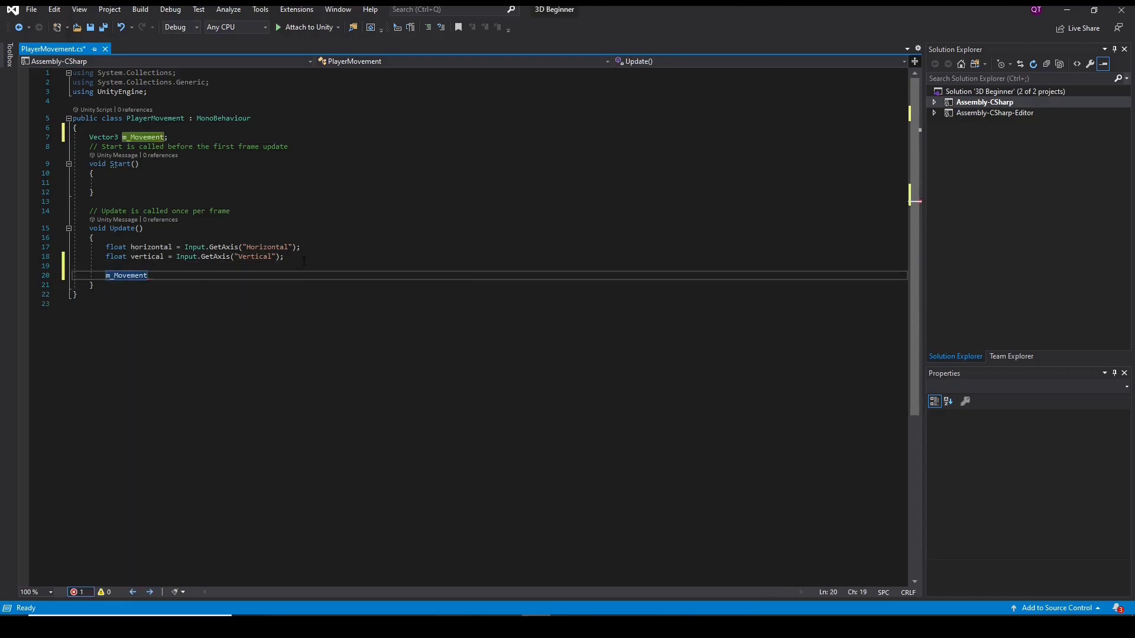
text(.Set)
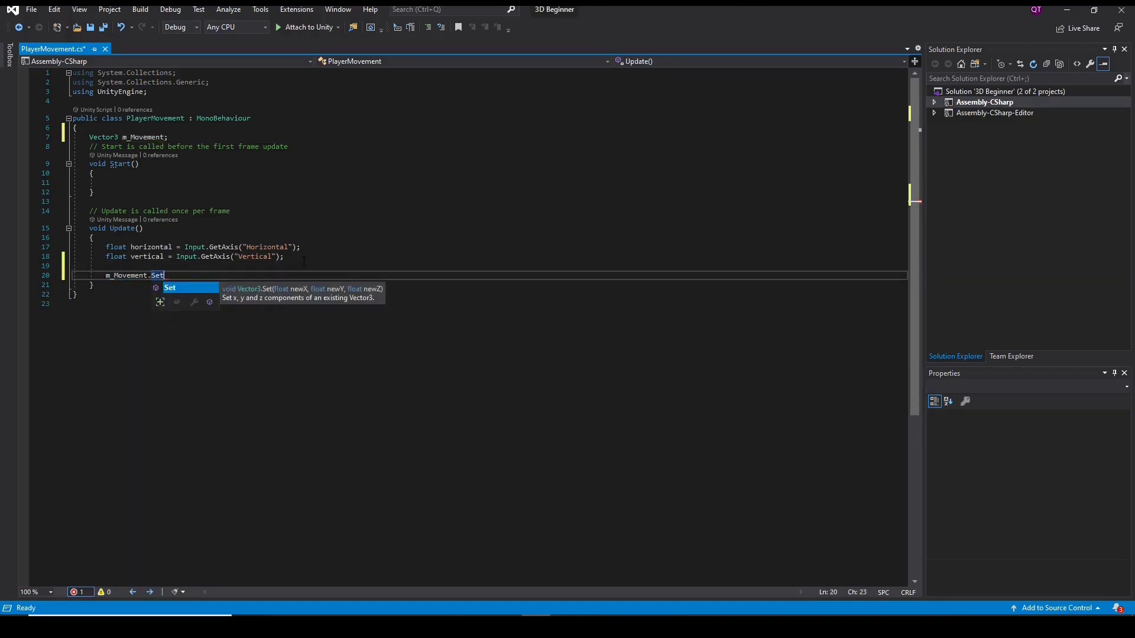
text((horizontal, 0f,)
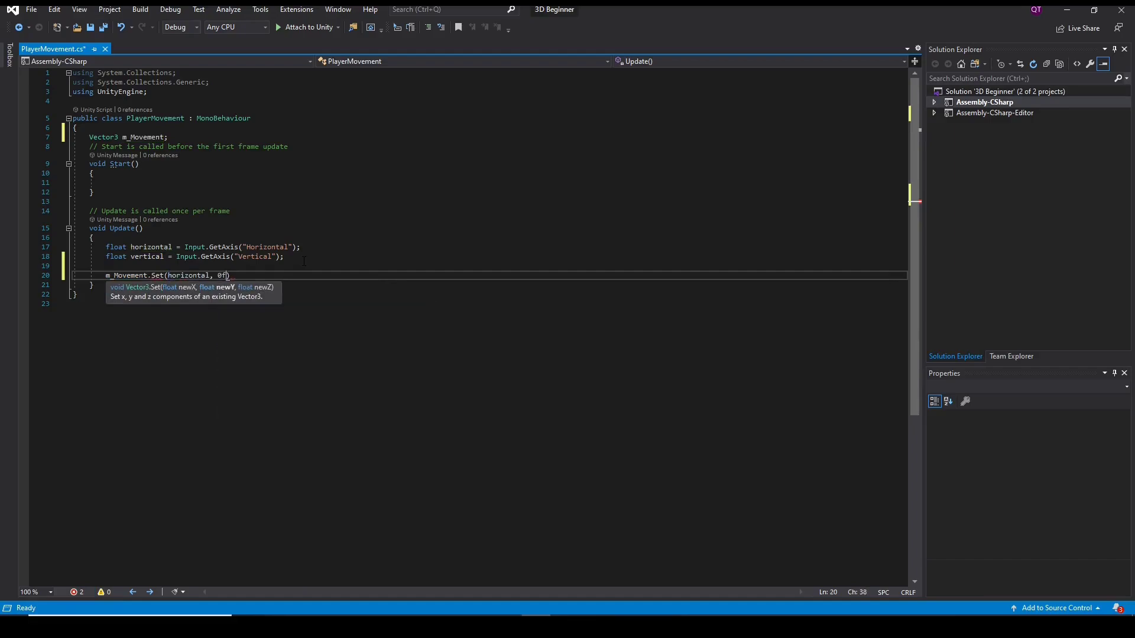
text( vertical);)
key(Return)
text(m)
key(Tab)
text(.Normalize)
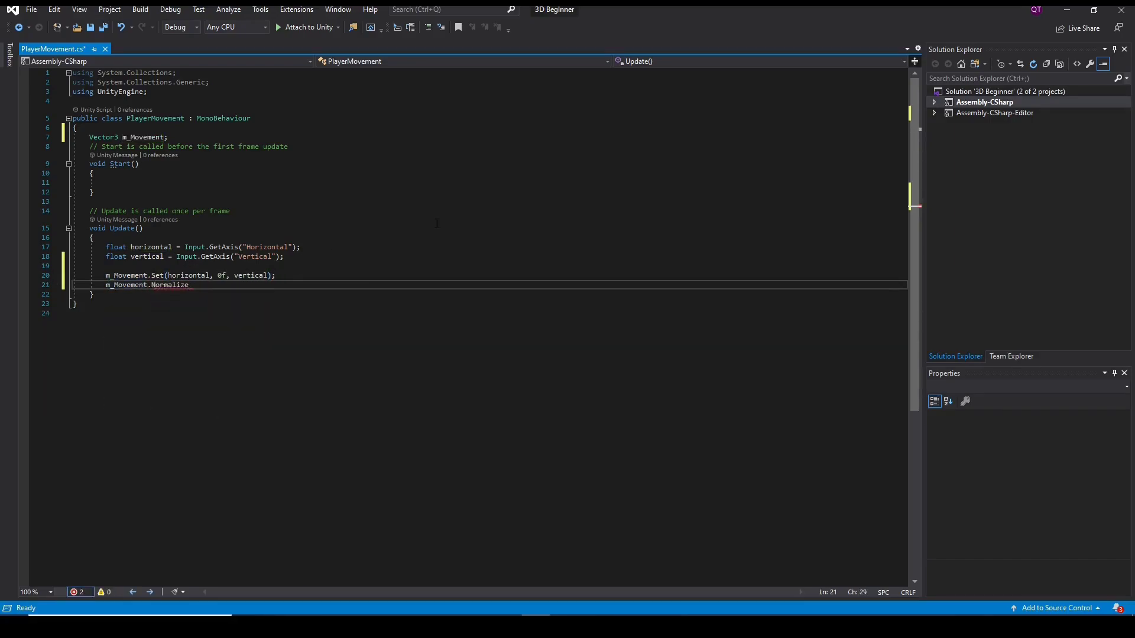
text(();)
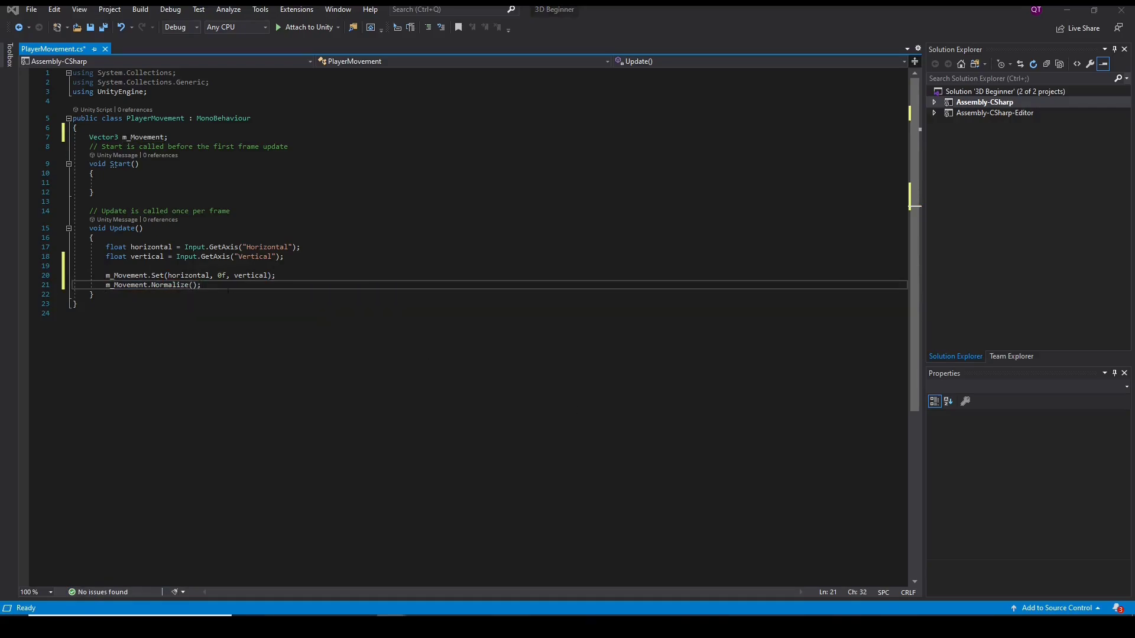
click(73, 313)
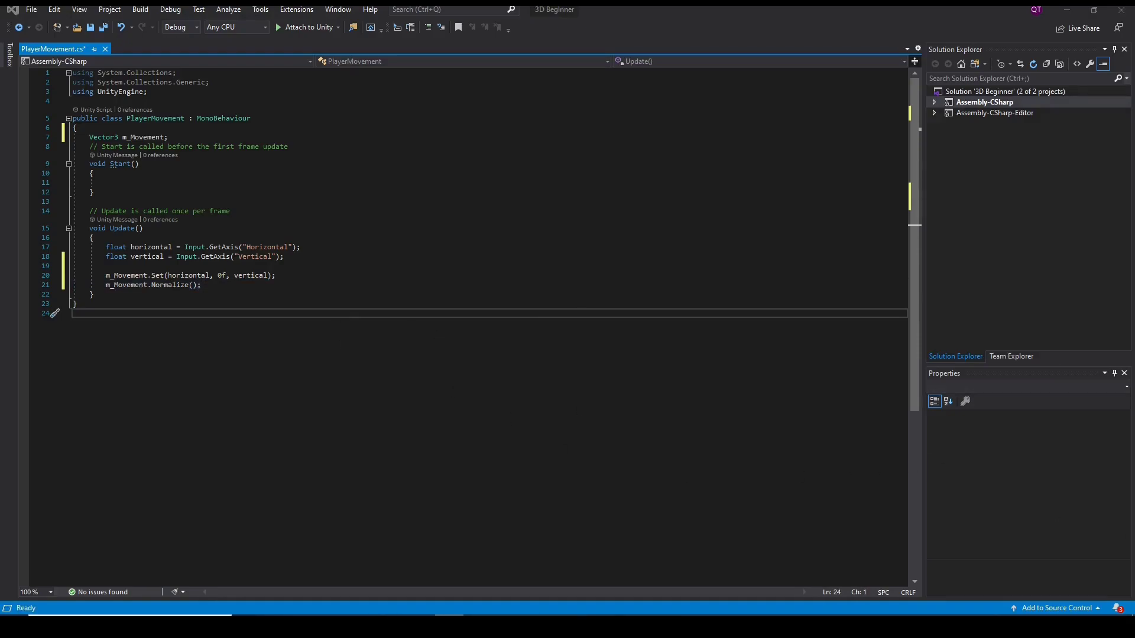
Add bool hasHorizontalInput = !Mathf.Approximately(horizontal, 0f) below the Normalize call
click(254, 284)
key(Return)
key(Return)
text(bool hasHorizo)
text(Input)
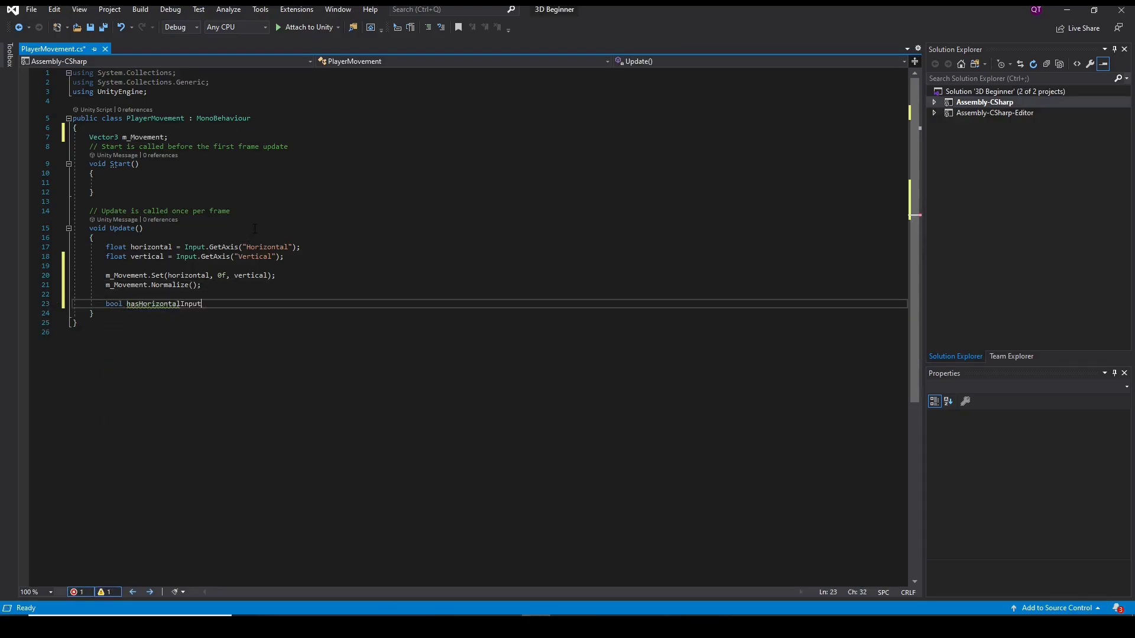
text( = !Math)
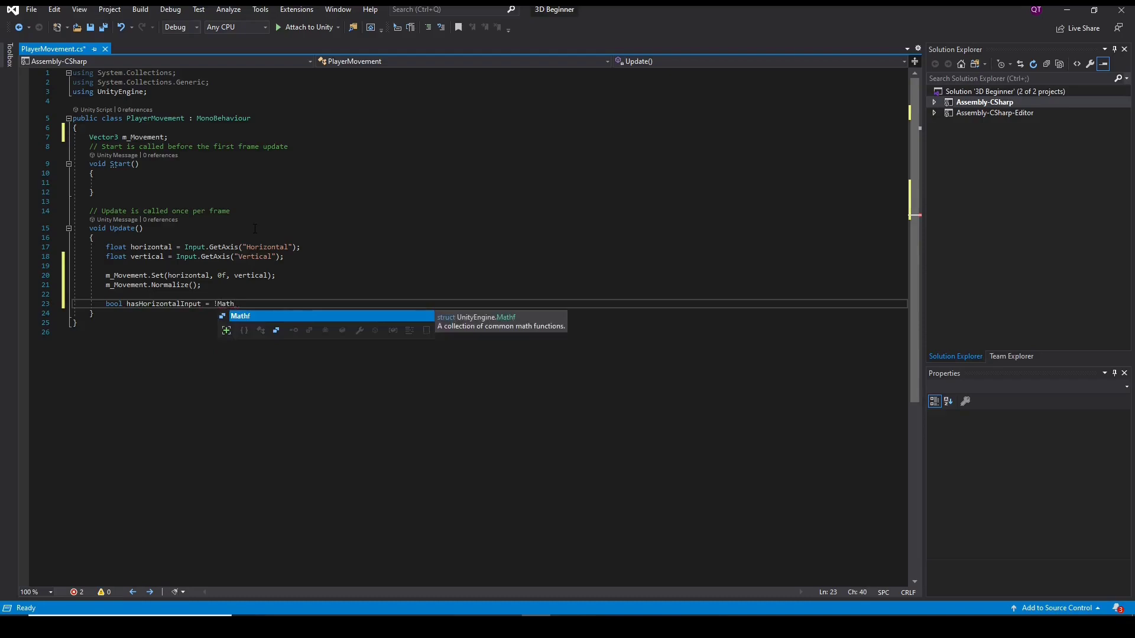
text(f Approximately)
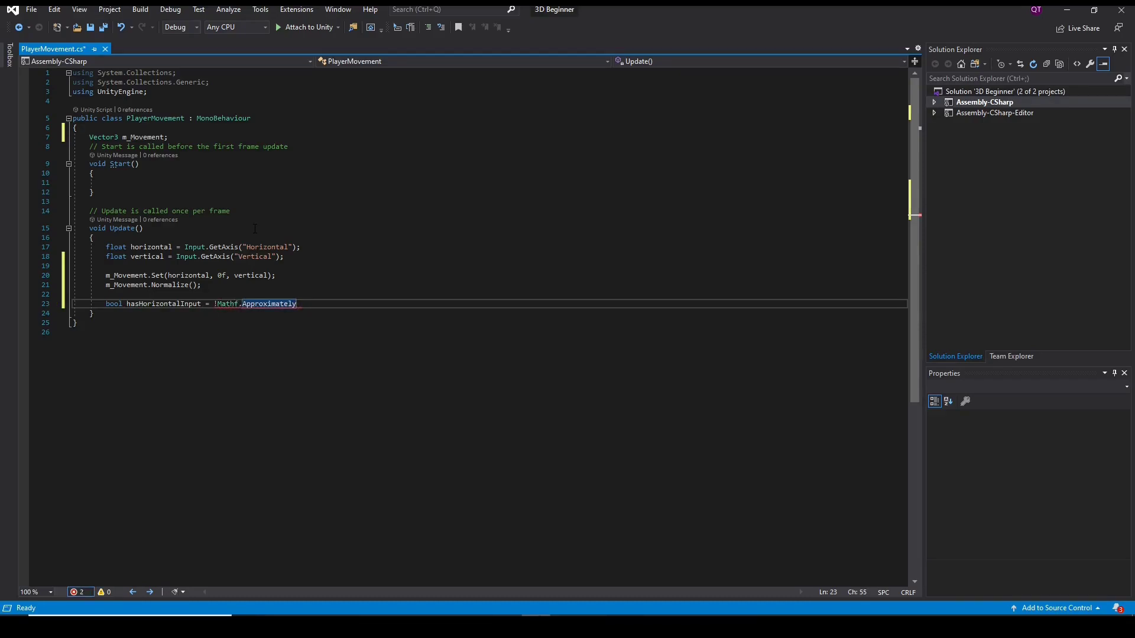
text((horizontal)
text(0f);)
key(Return)
Duplicate the check as hasVerticalInput using Mathf.Approximately(vertical, 0f)
drag(106, 304, 367, 304)
key(ctrl+c)
click(106, 313)
key(ctrl+v)
drag(138, 314, 181, 313)
text(Vertical)
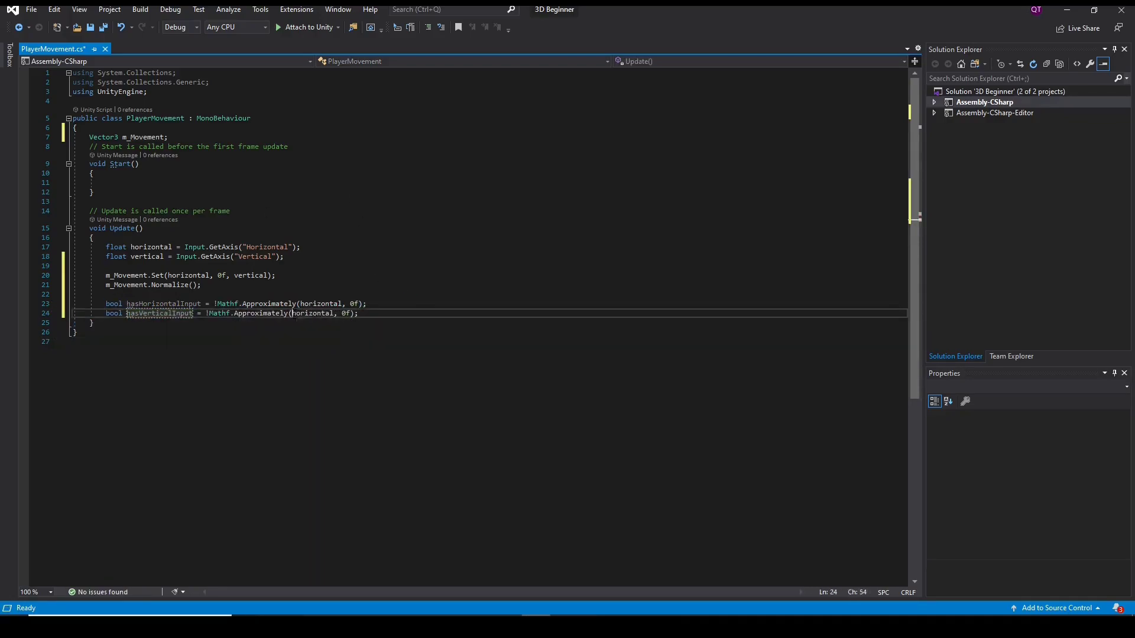
double_click(316, 313)
text(vertical)
key(Escape)
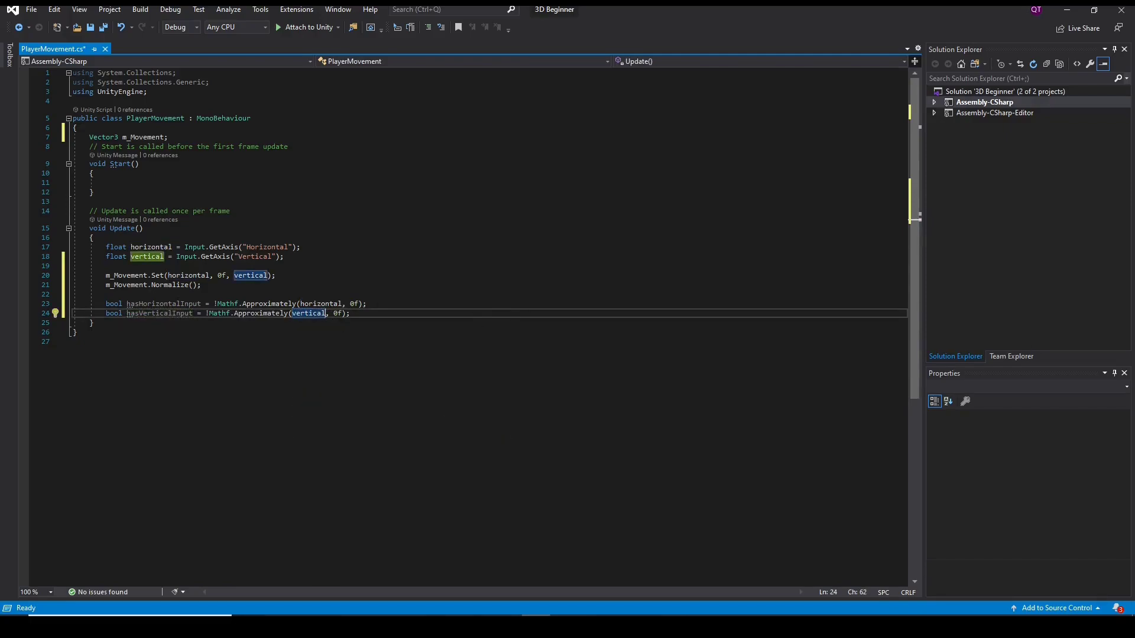
Add bool isWalking = hasHorizontalInput || hasVerticalInput after the input checks
click(351, 303)
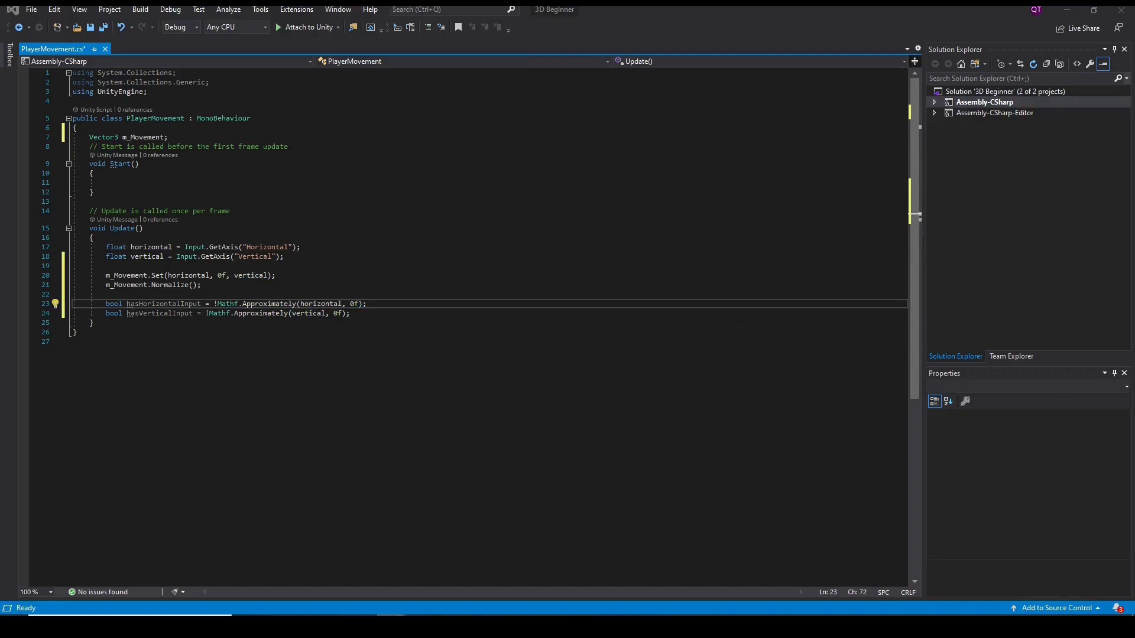
click(354, 314)
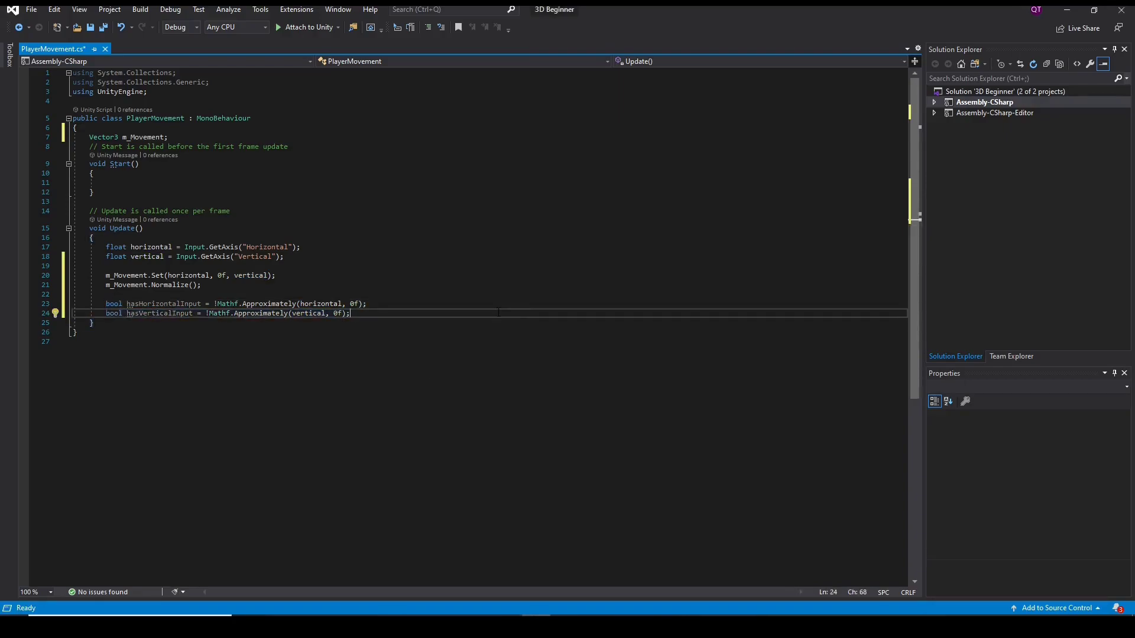
key(Return)
key(Up)
key(Up)
key(Up)
key(Down)
key(Down)
key(Down)
key(Return)
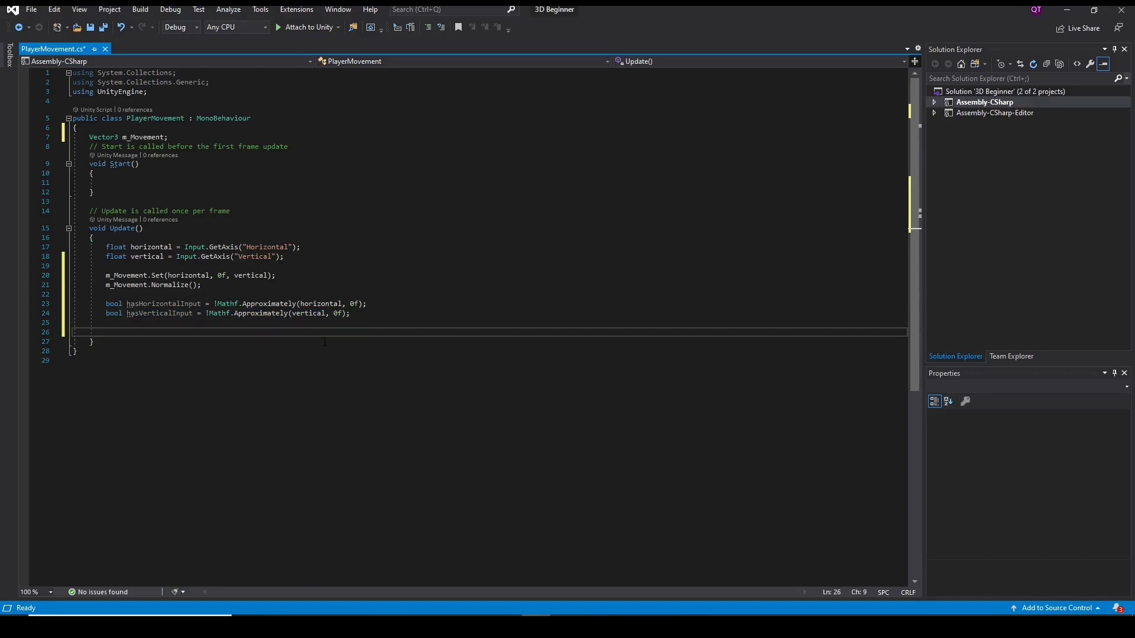
text(bool isWalking = )
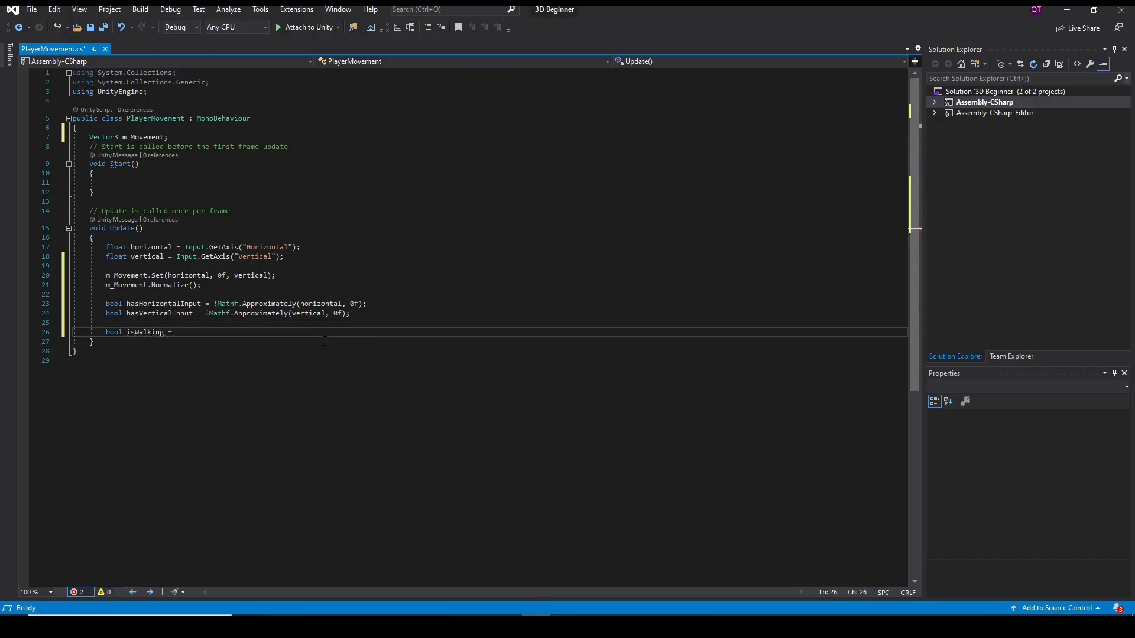
text(has )
text( hasV;)
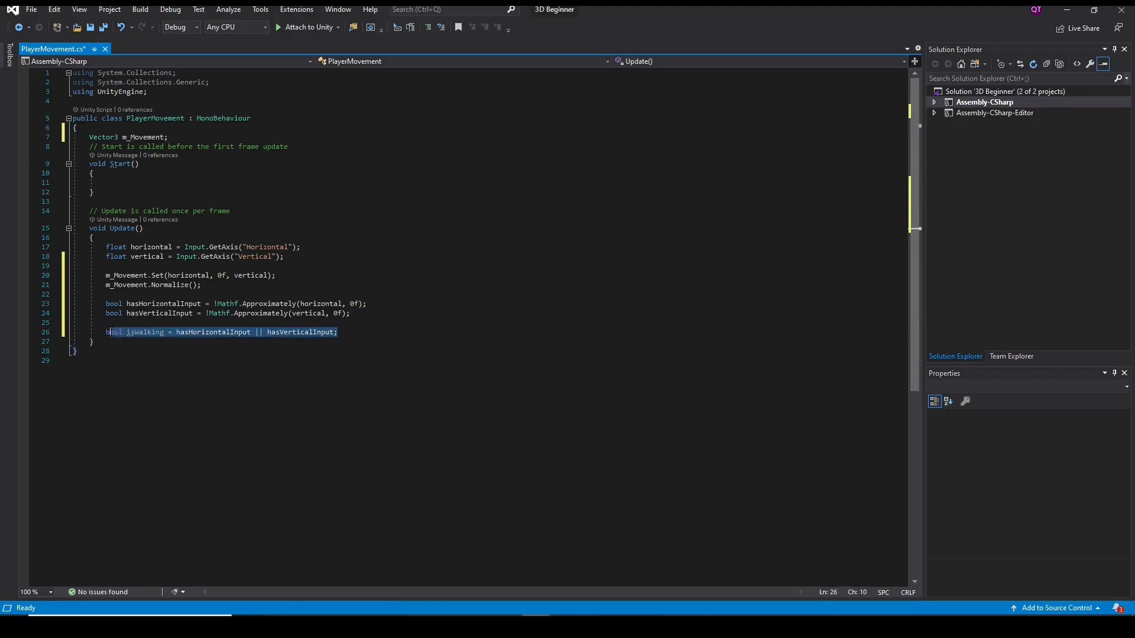
click(313, 351)
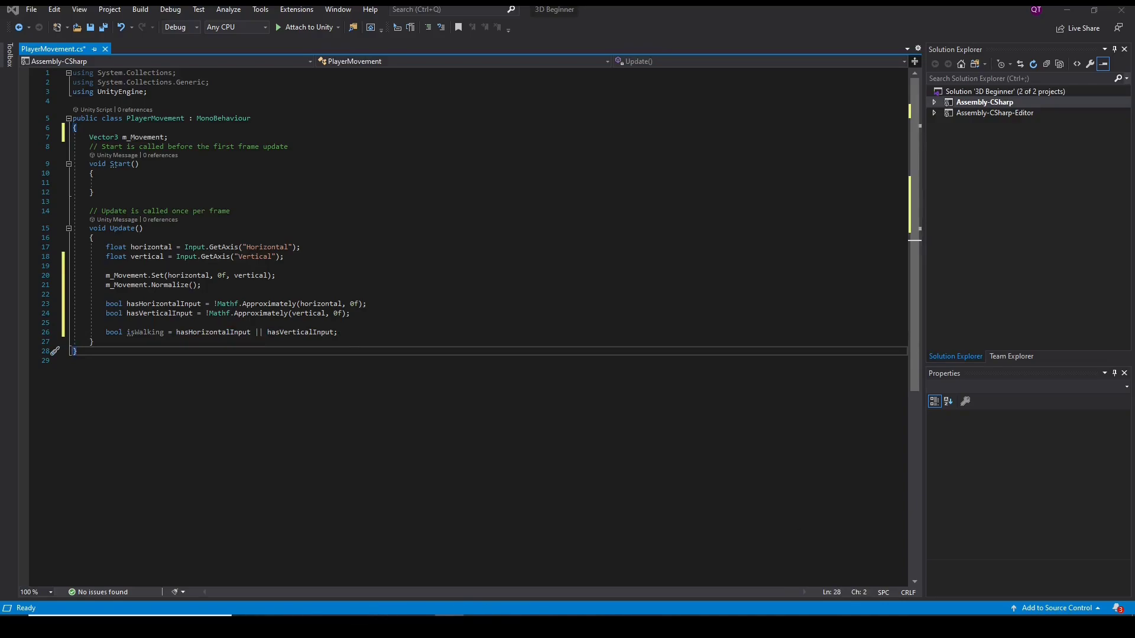
click(172, 137)
key(Return)
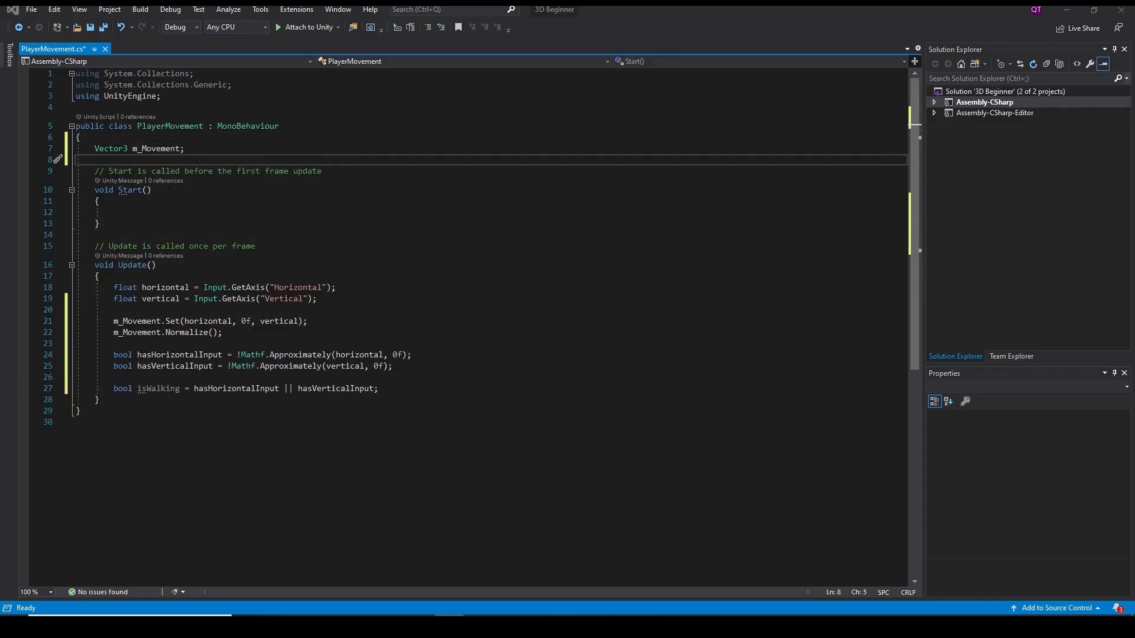
Declare an Animator m_Animator field above m_Movement
key(Up)
key(Return)
key(Up)
text(A)
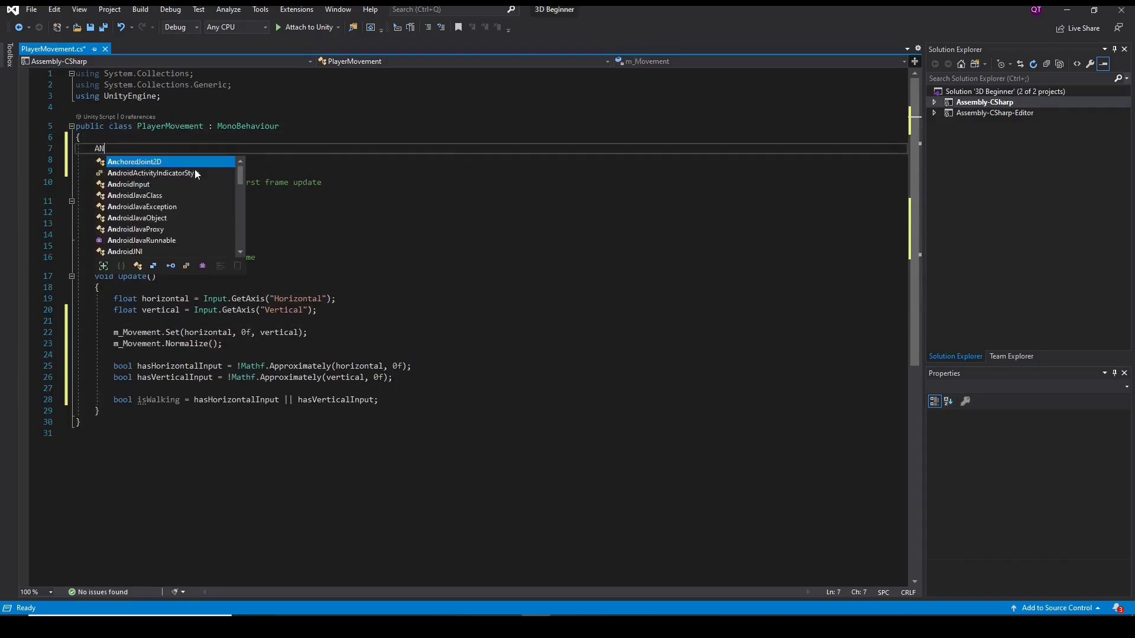
text(nimator)
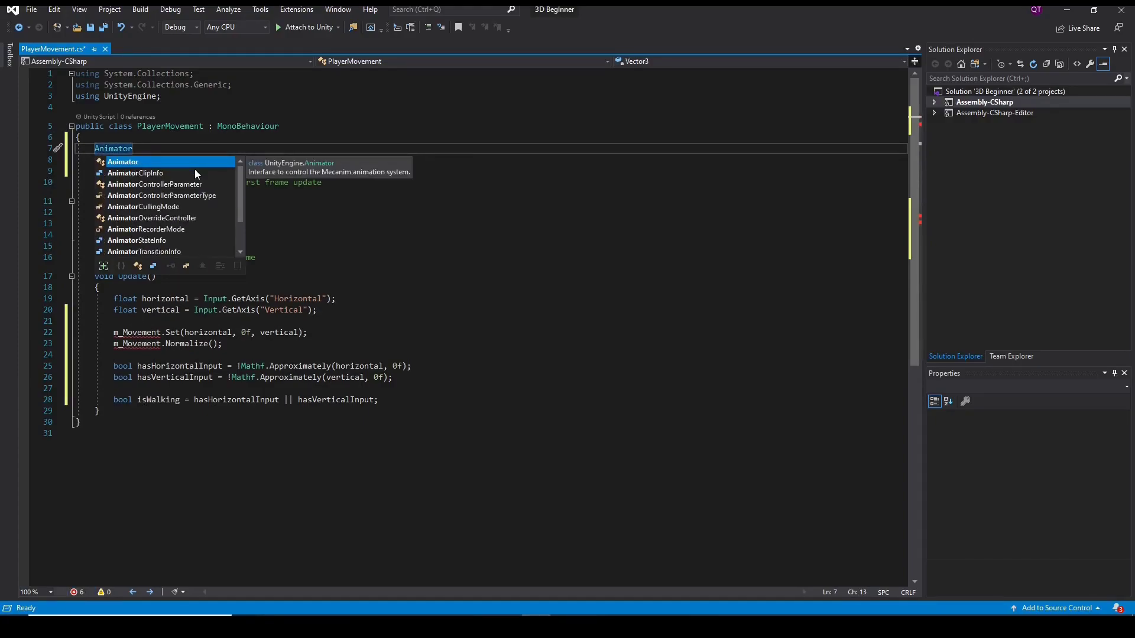
text( m_)
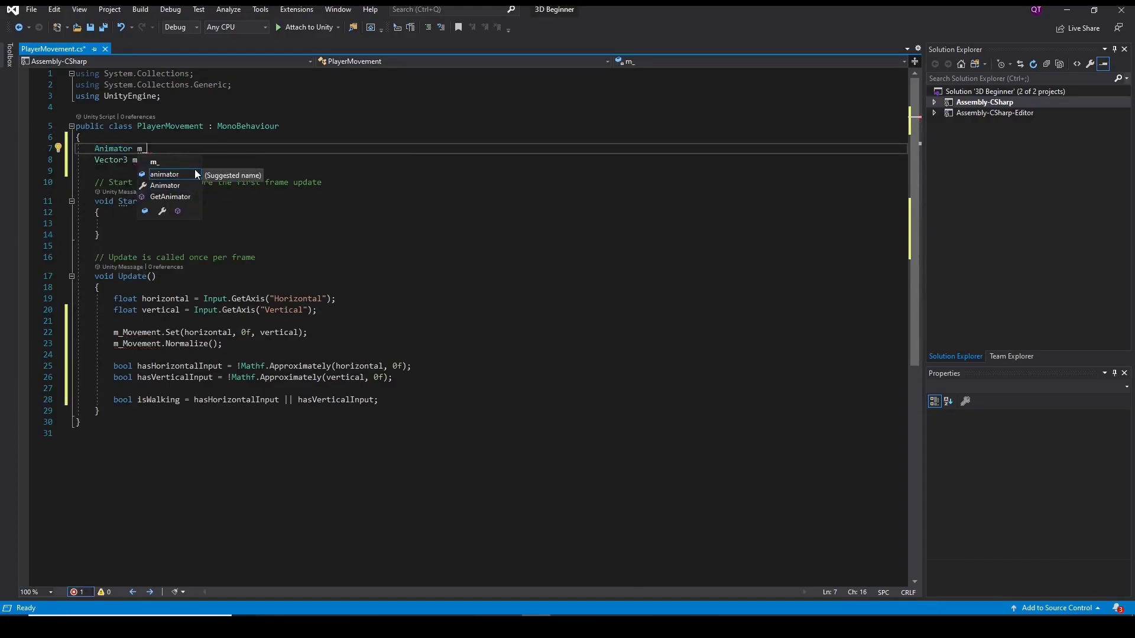
text(A)
key(Down)
key(Tab)
key(ctrl+Left)
text(m_)
key(End)
text(;)
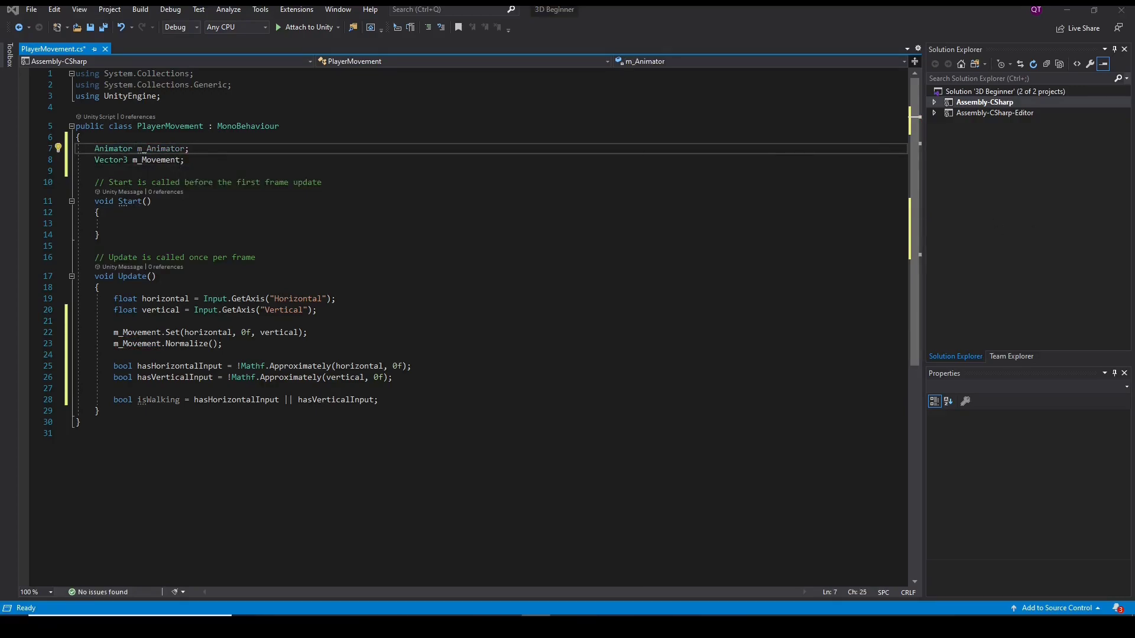
key(shift+Home)
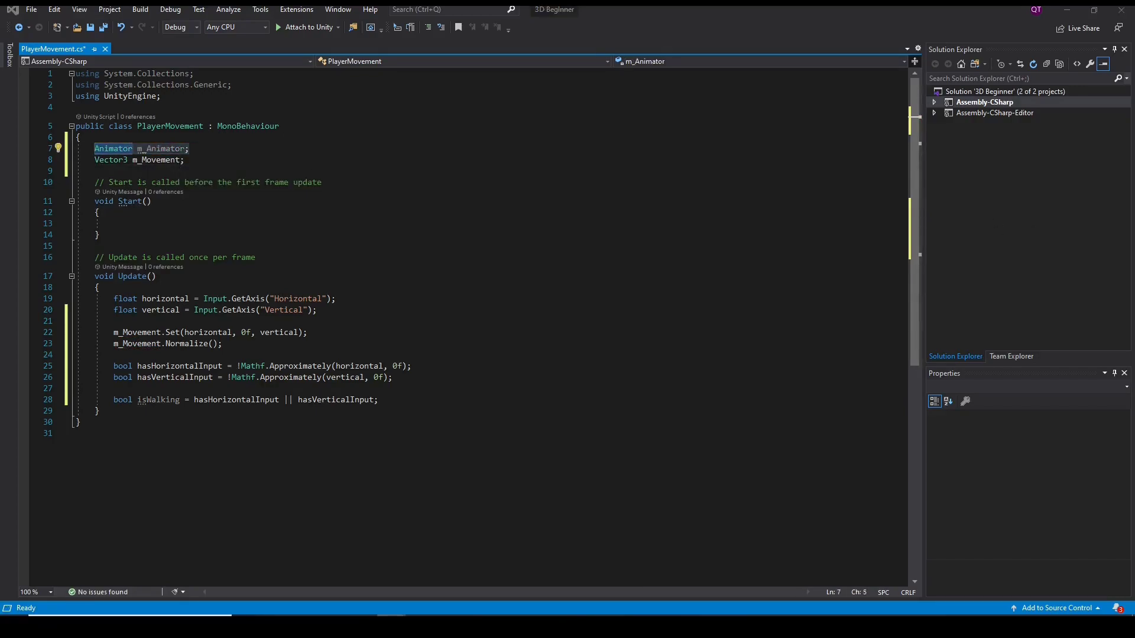
Assign m_Animator = GetComponent<Animator>(); inside Start()
click(314, 222)
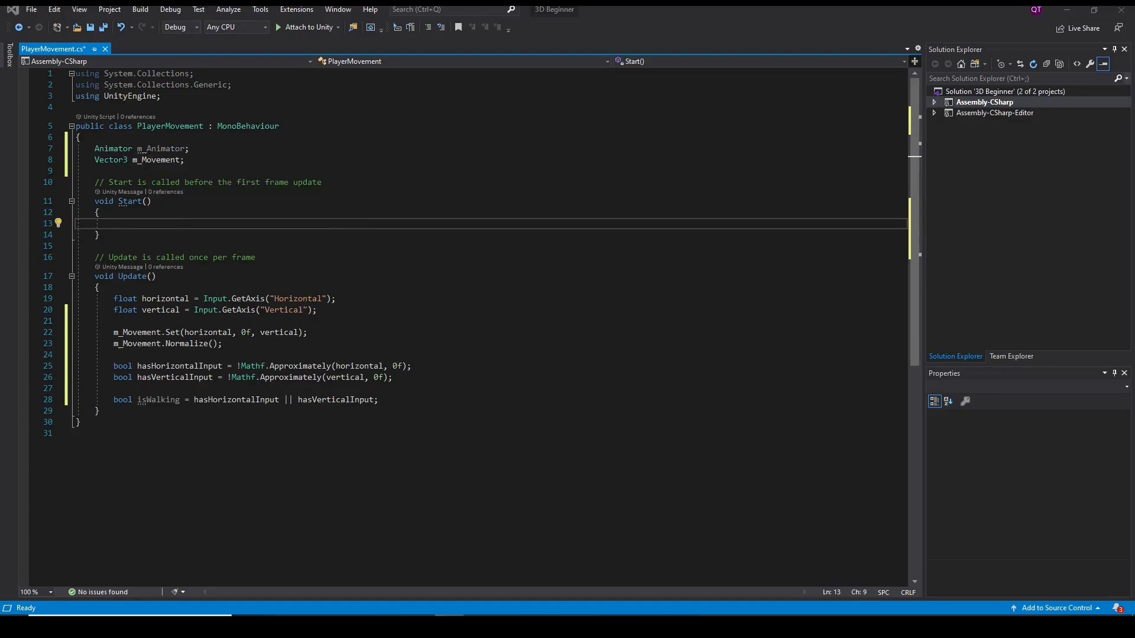
click(141, 213)
text(m_A)
key(Tab)
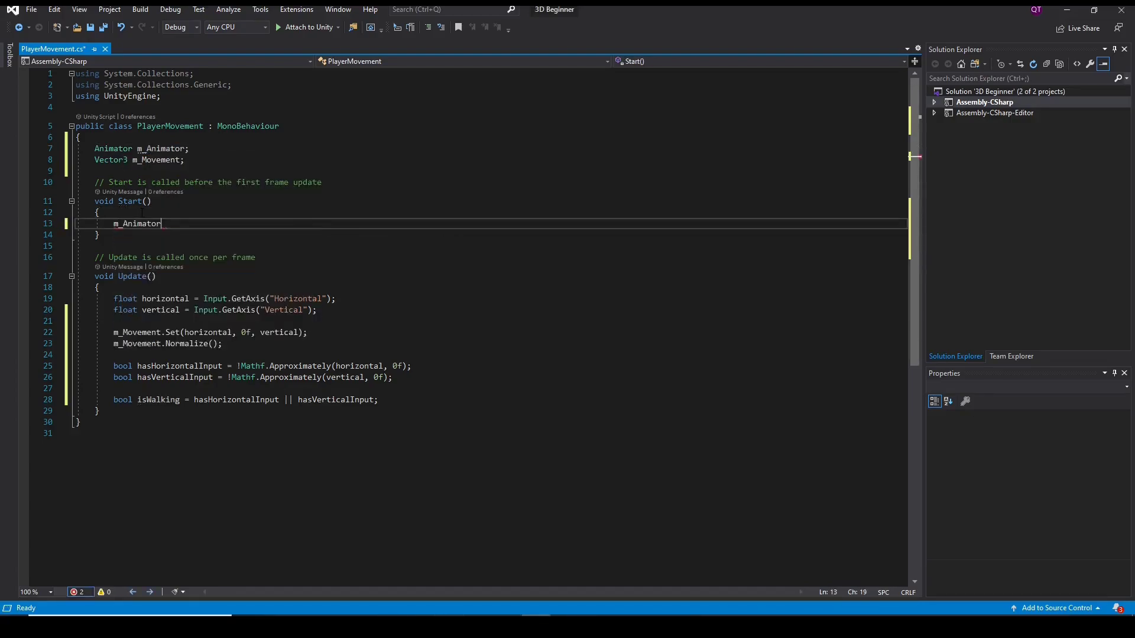
text(= GetComponent<Animator>();)
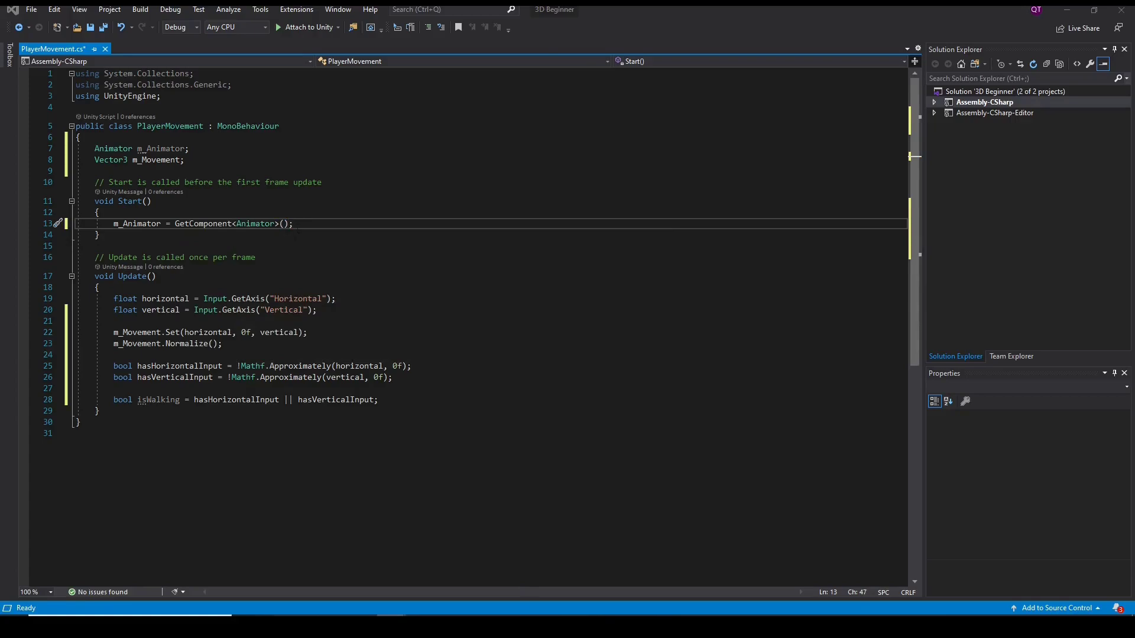
Add m_Animator.SetBool("IsWalking", isWalking); below the isWalking line in Update()
scroll(296, 234, down, 2)
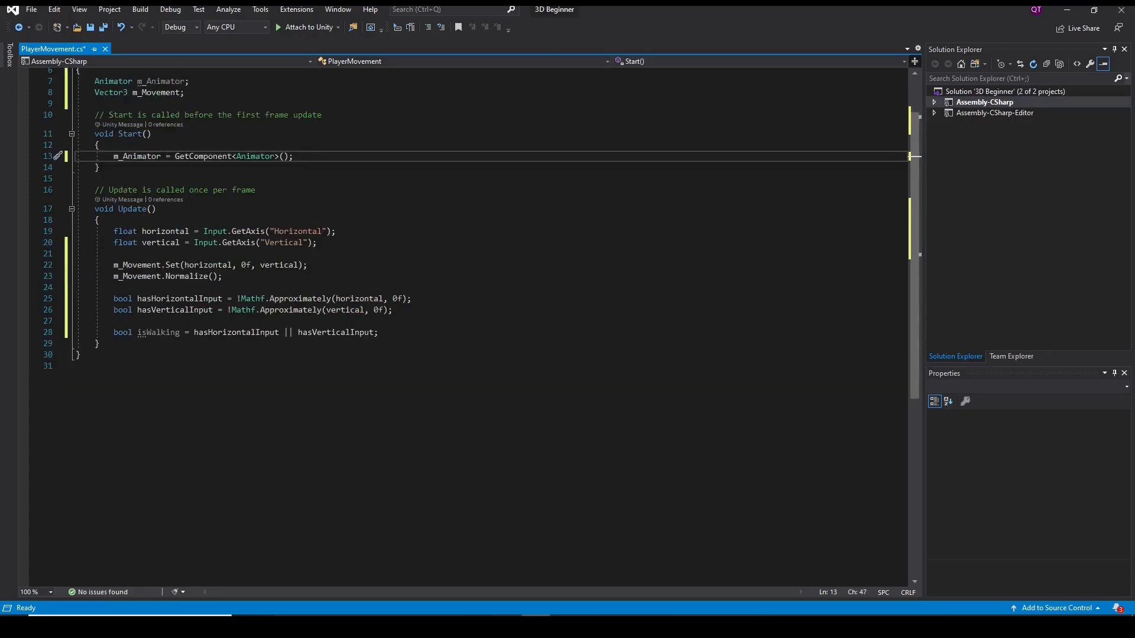
click(396, 333)
key(Return)
key(Return)
text(m_Animator.Set)
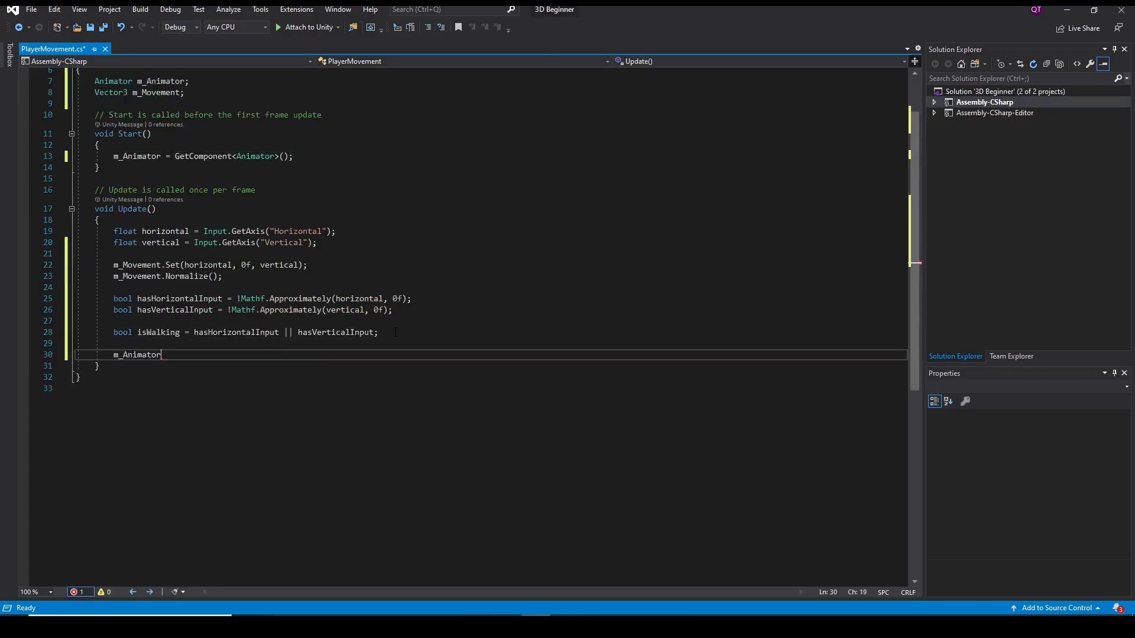
key(Tab)
text(("Is)
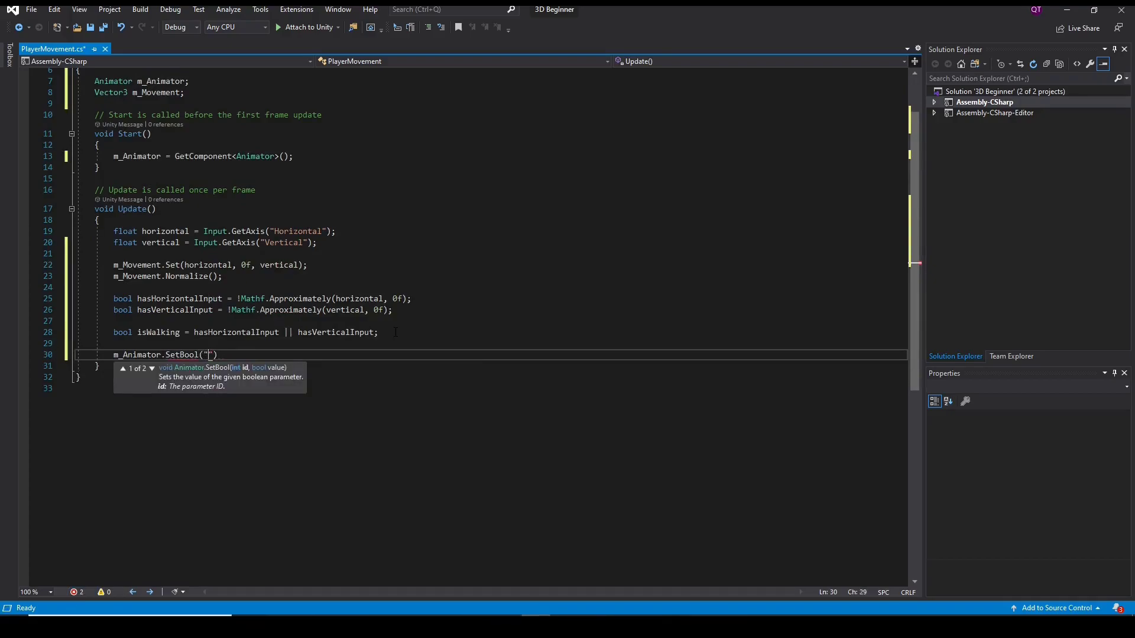
text(Walking", isWa)
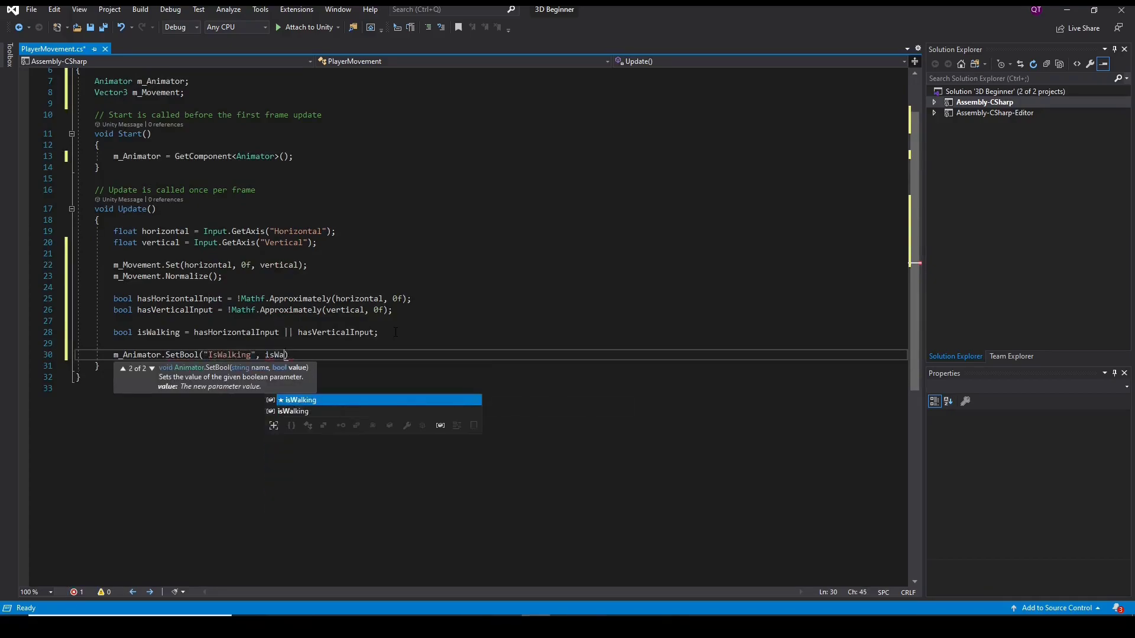
key(Tab)
text();)
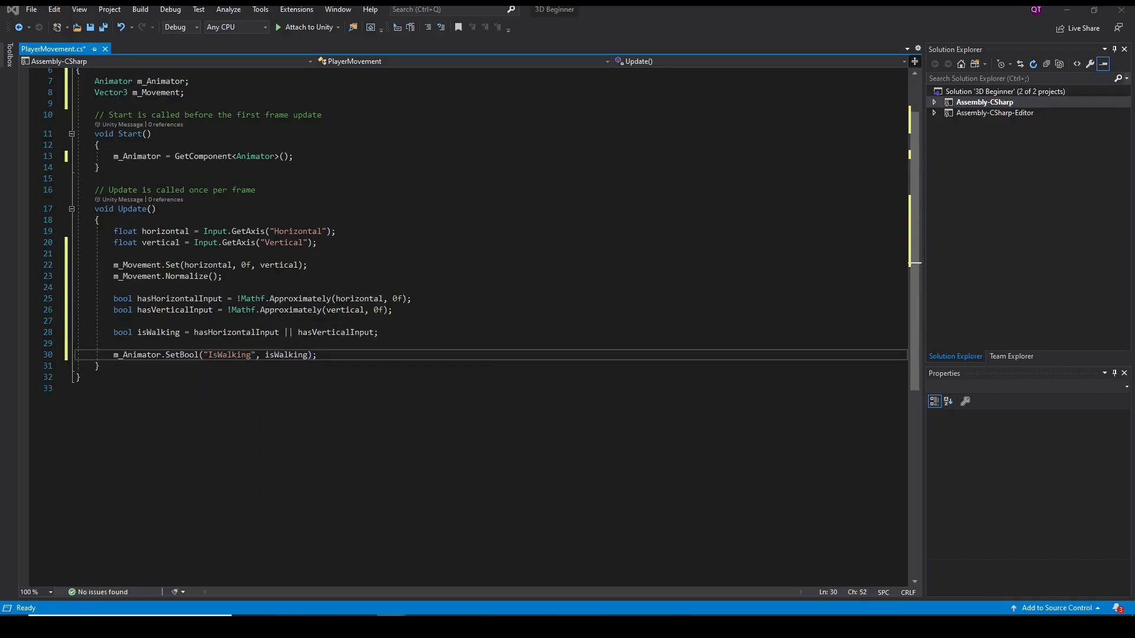
key(shift+Home)
key(End)
key(Down)
key(Down)
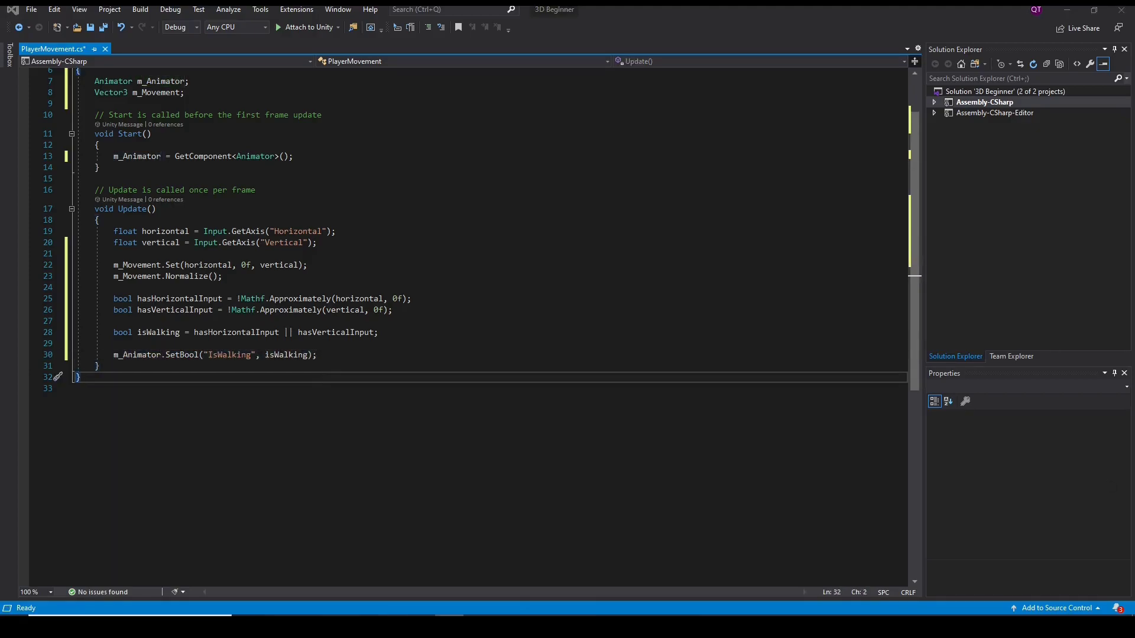
Add a public float turnSpeed field under m_Movement
scroll(202, 160, up, 2)
click(202, 160)
key(Return)
text(public float turnSpeed;)
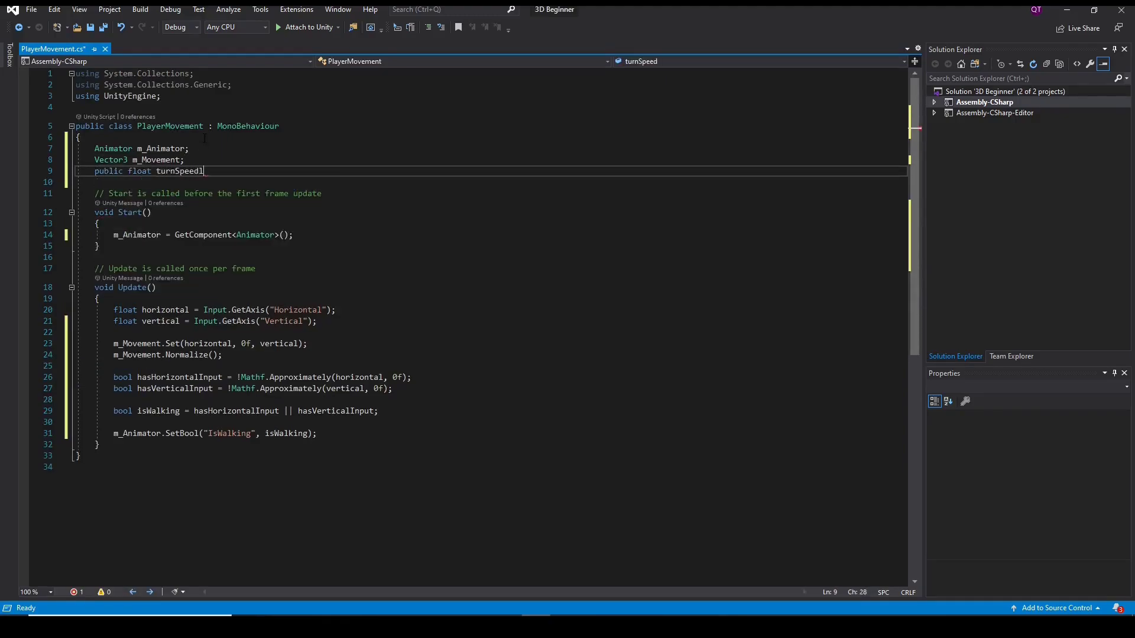
Compute desiredForward with Vector3.RotateTowards in Update() and initialize turnSpeed to 20f
key(Return)
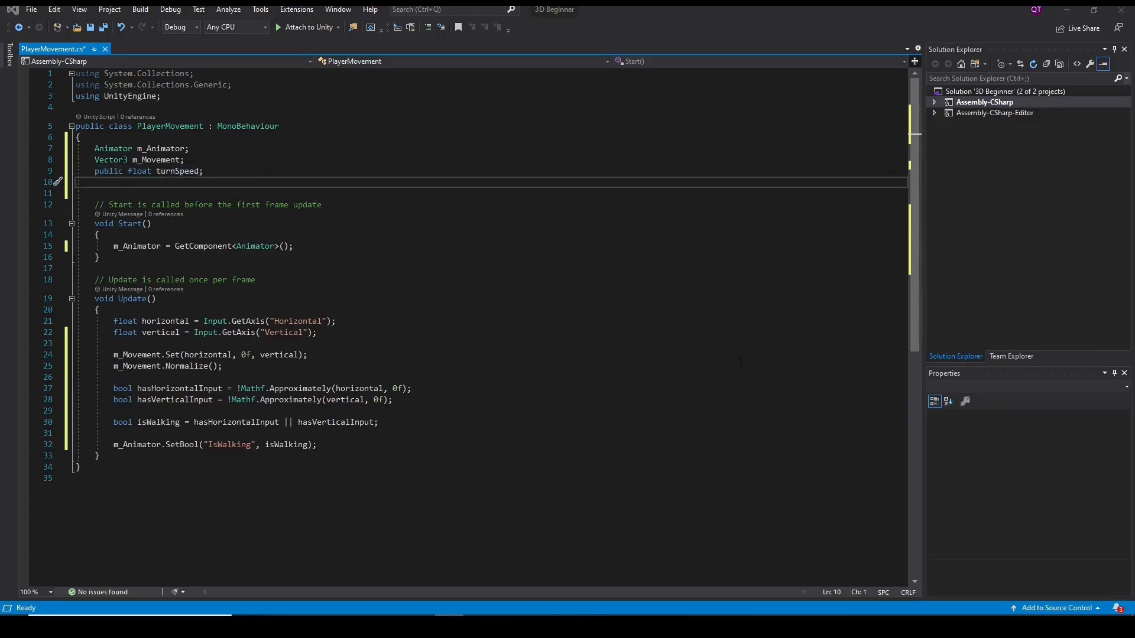
click(79, 466)
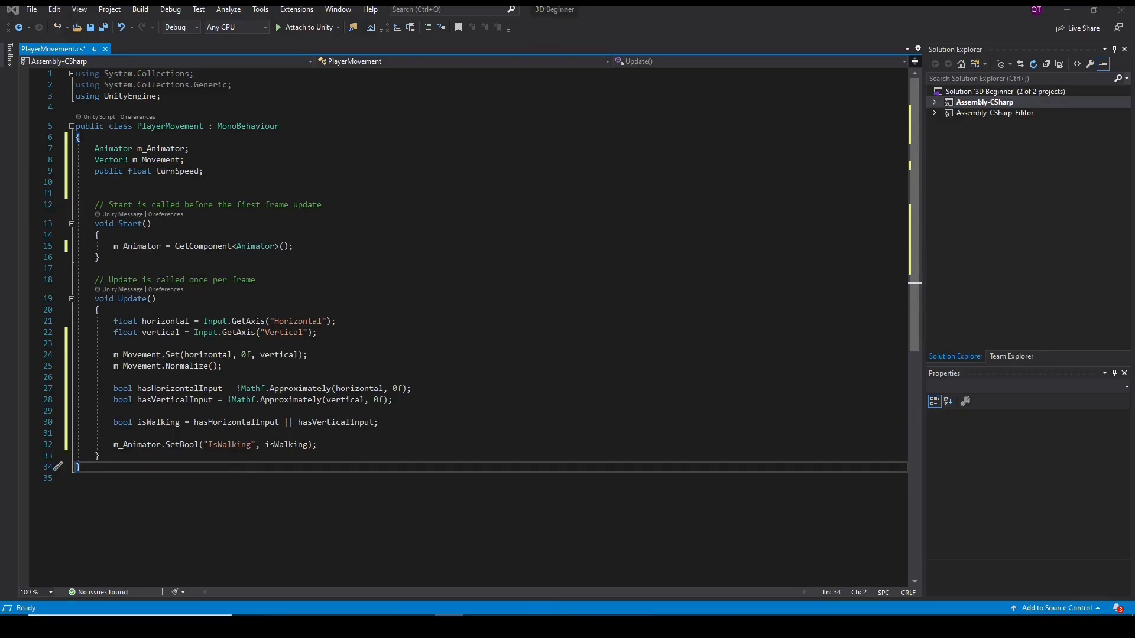
click(347, 446)
key(Return)
key(Return)
text(Vect)
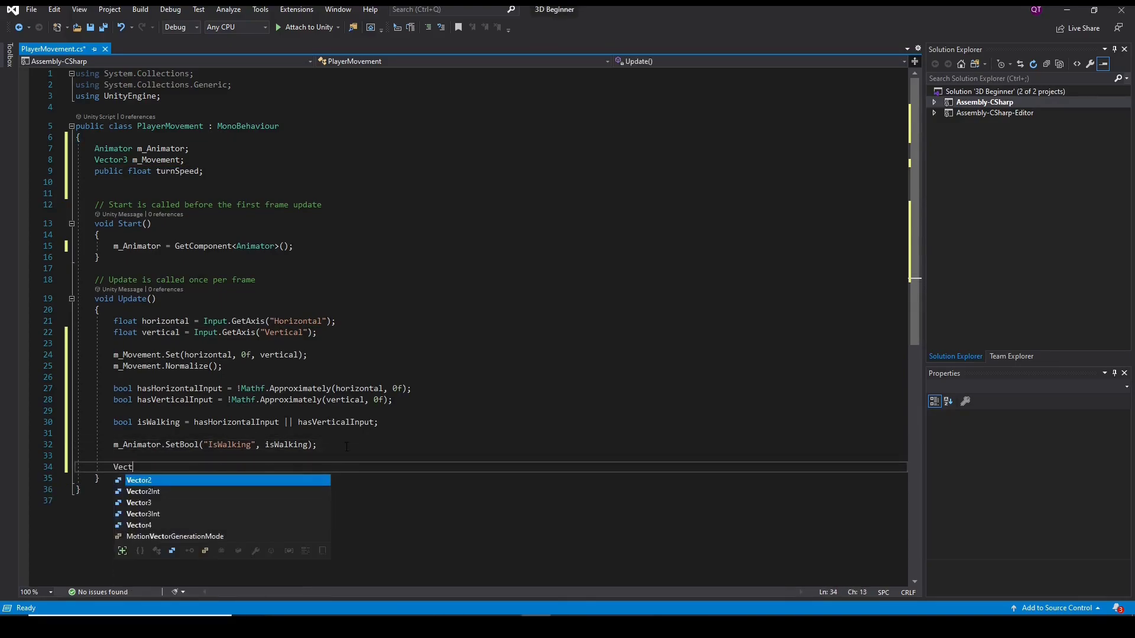
key(space)
text(or3 desiredForward = Vector3.)
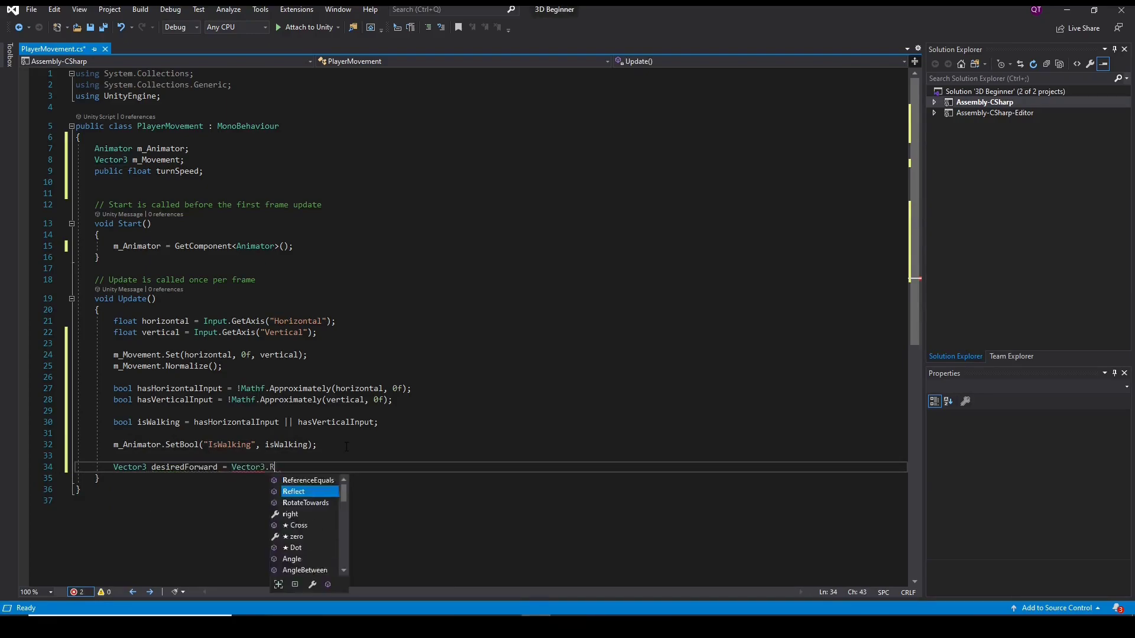
text(RotateTowards(transform)
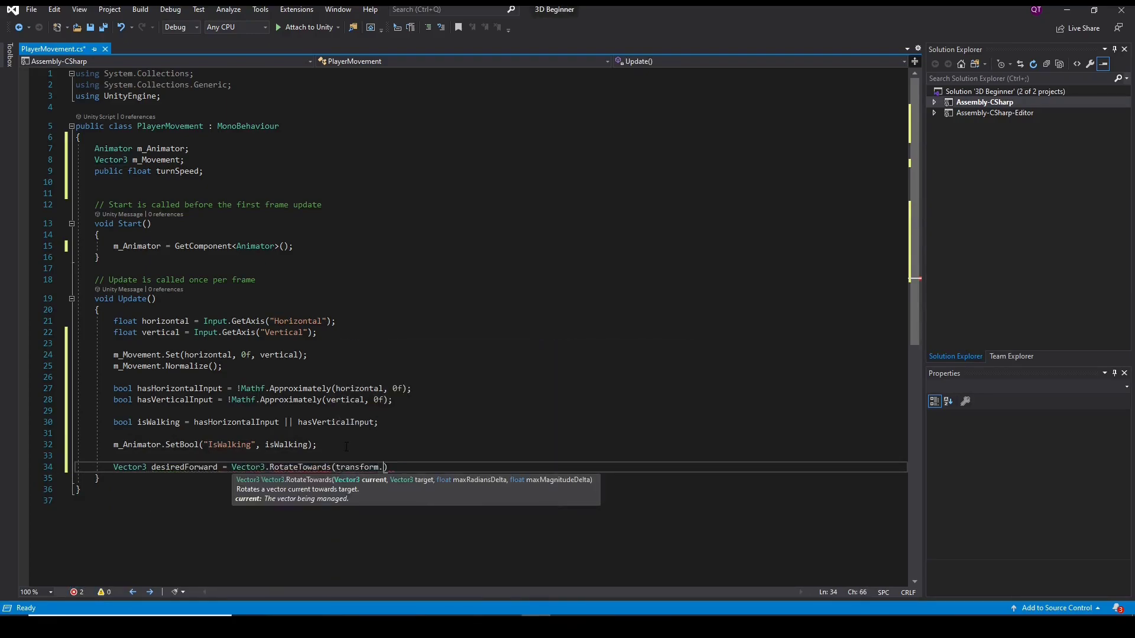
text(.forward, m_Movement, turnSpeed)
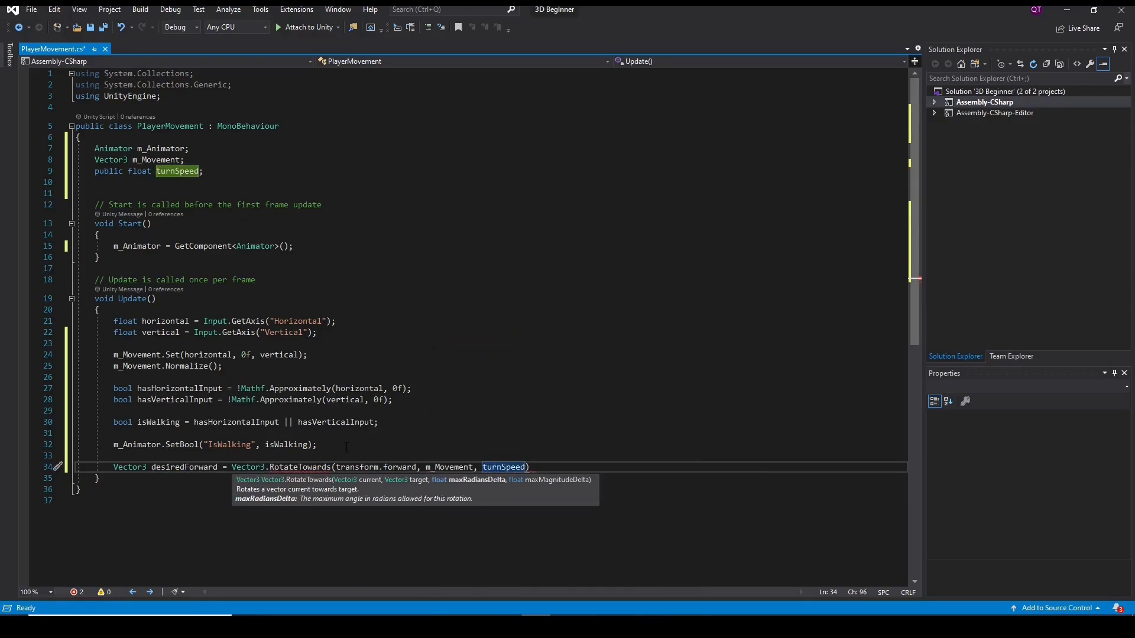
text( * Time.deltaTime, 0f);)
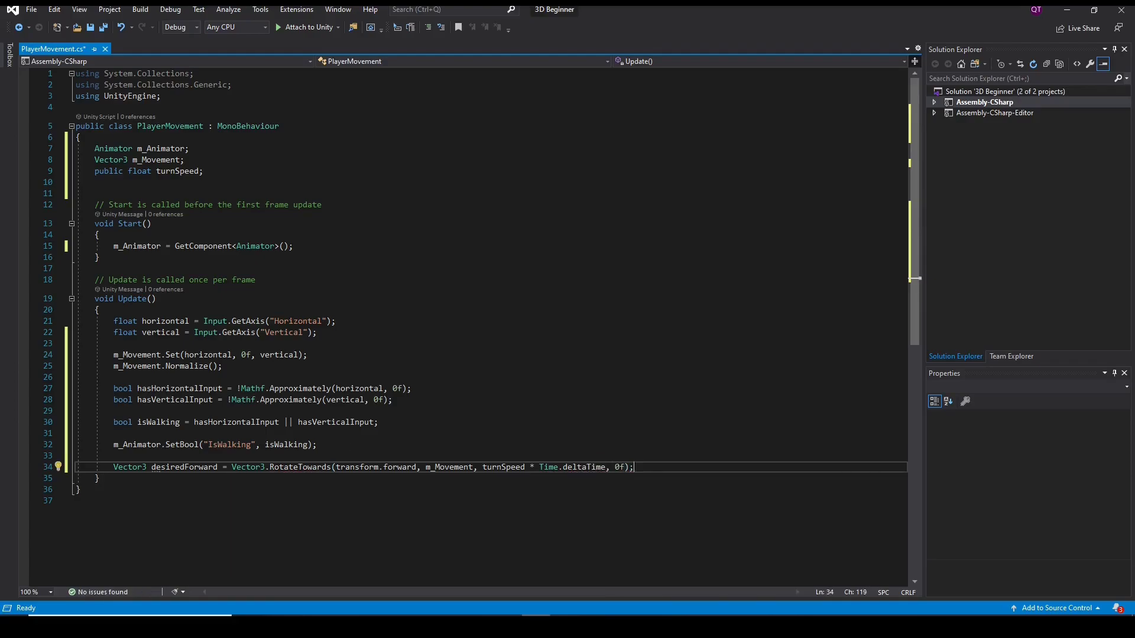
key(alt+Tab)
key(alt+Tab)
key(alt+Tab)
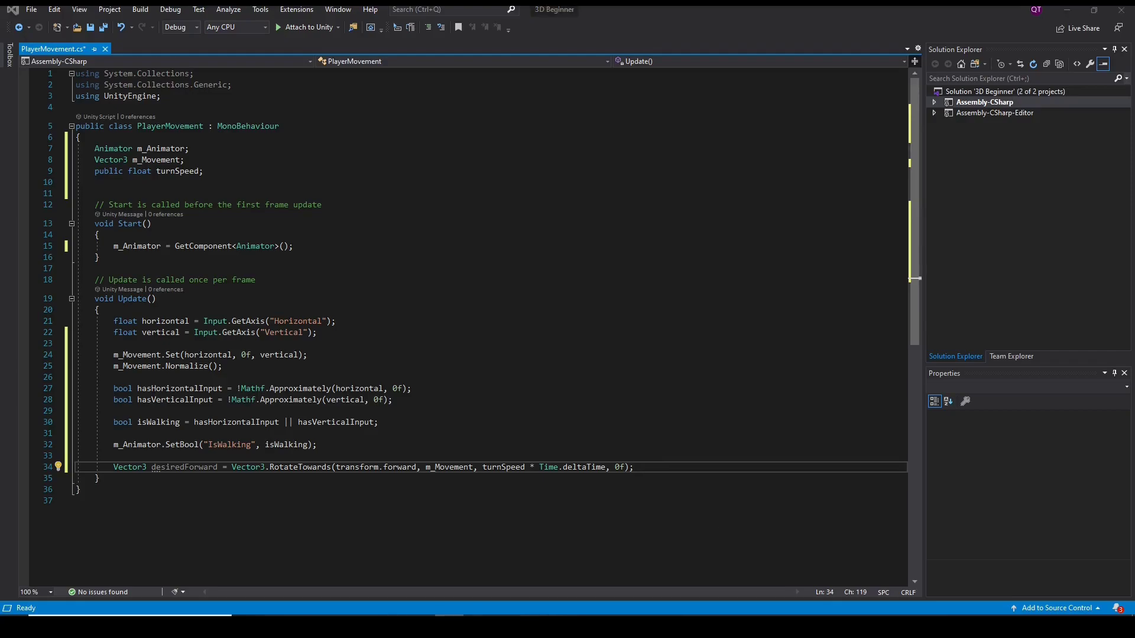
click(199, 171)
text(= 20f)
Add Quaternion m_Rotation = Quaternion.identity; below the desiredForward line
click(456, 466)
key(End)
key(Return)
text(Quaternion )
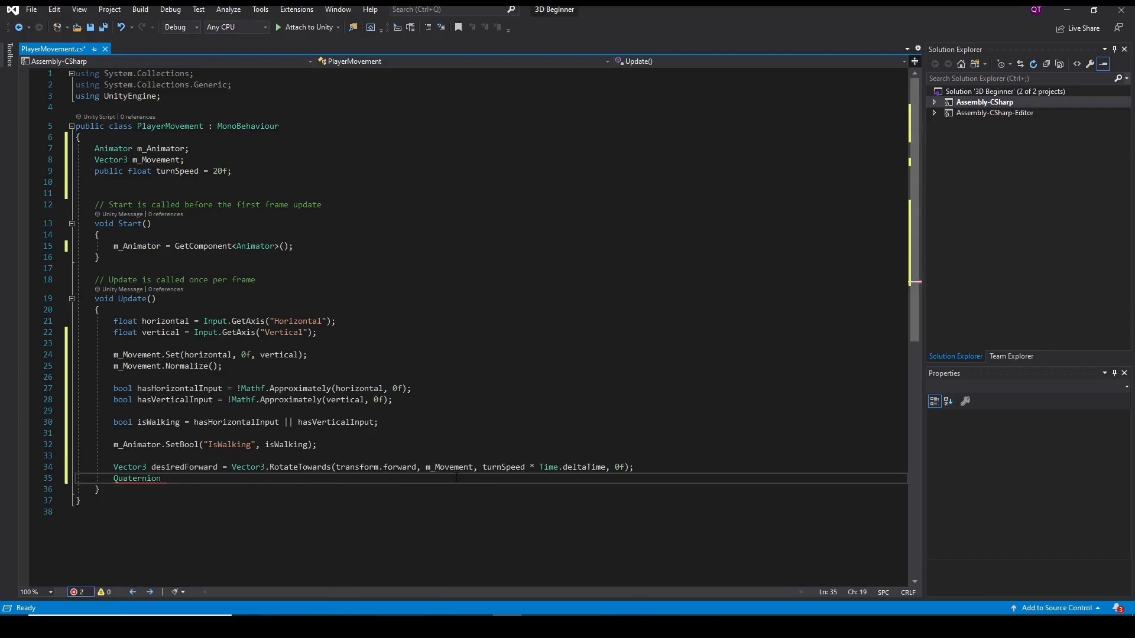
text(m_Rotation = Qua)
key(Tab)
text(.i)
key(Tab)
text(;)
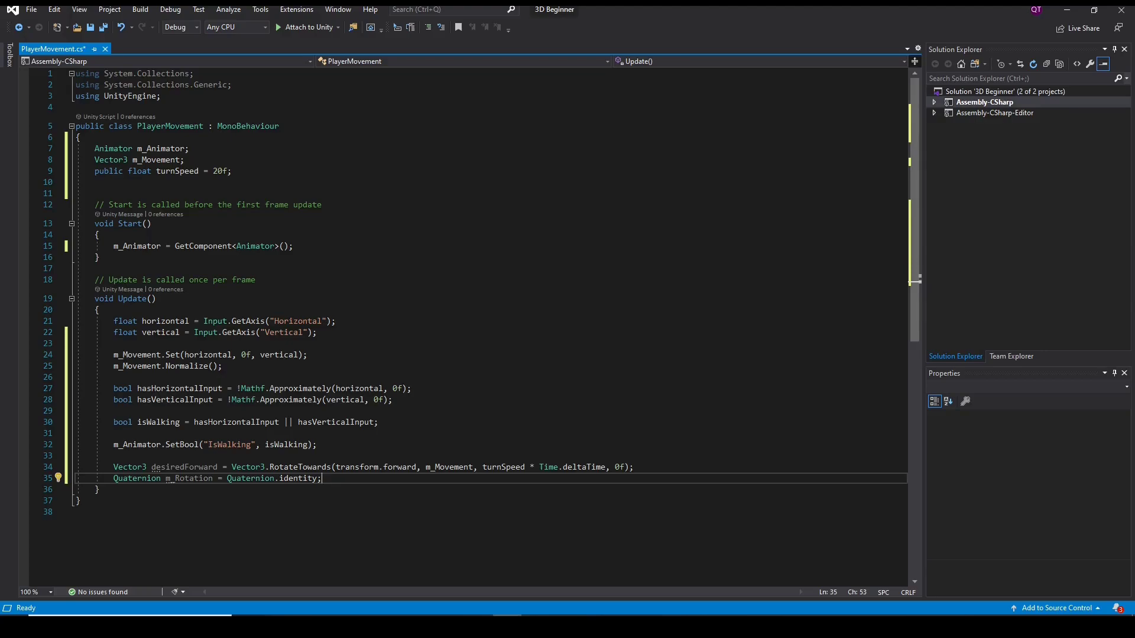
key(shift+Home)
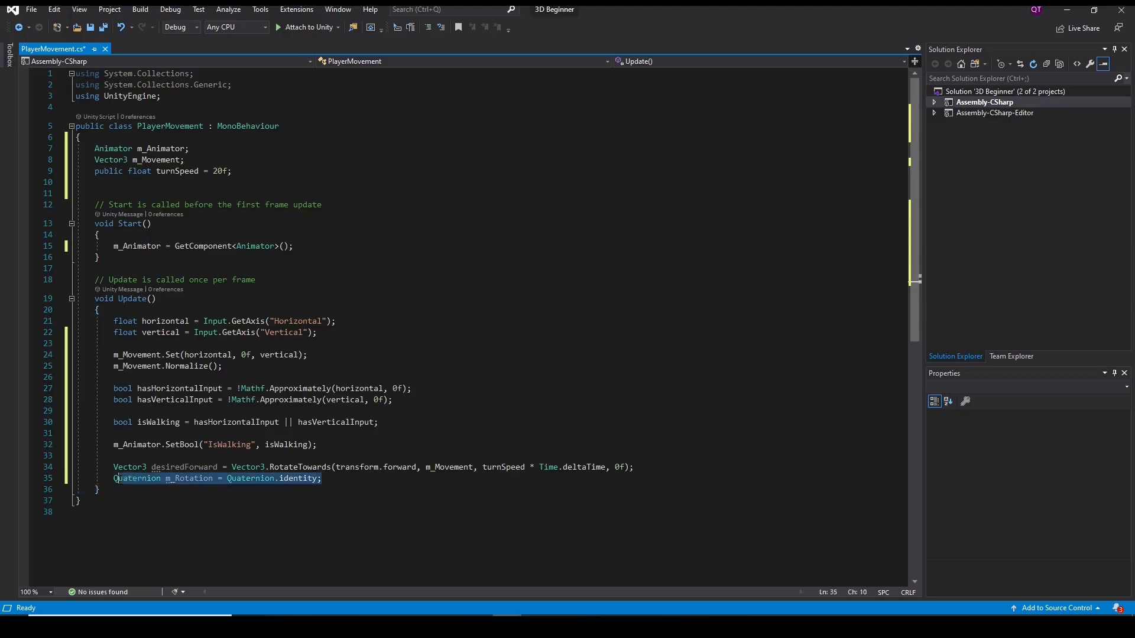
Move the m_Rotation declaration out of Update() into the fields under turnSpeed
key(ctrl+x)
click(244, 171)
key(Return)
key(ctrl+v)
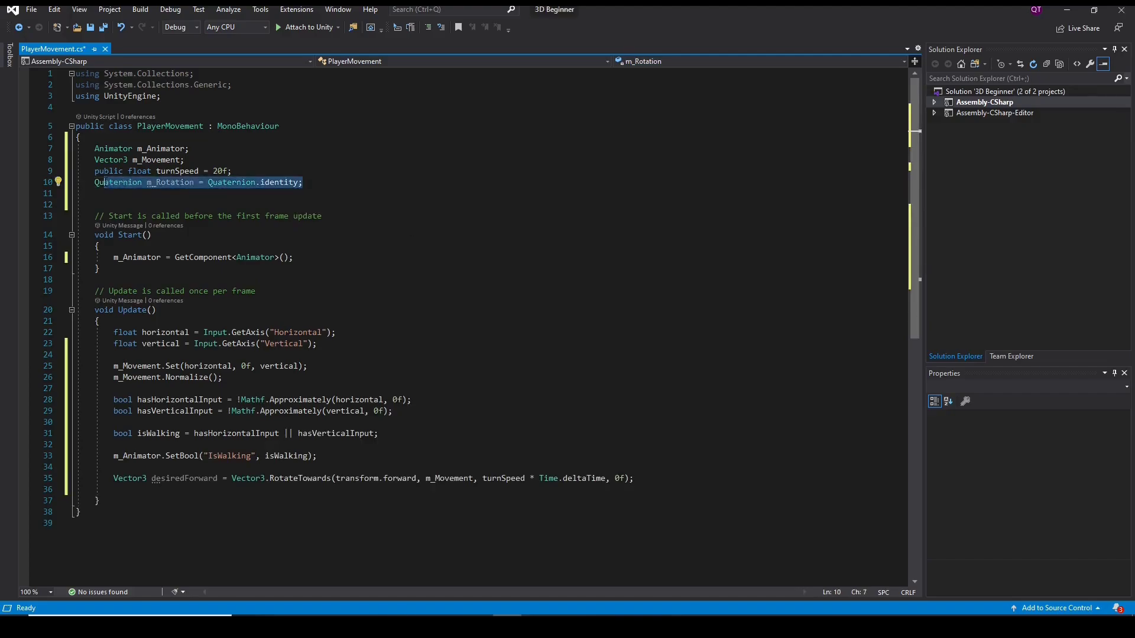
Set m_Rotation = Quaternion.LookRotation(desiredForward); at the end of Update()
scroll(819, 297, down, 2)
click(113, 422)
text(m_Rotation = Quaternion.LookRotation(de)
key(Tab)
text();)
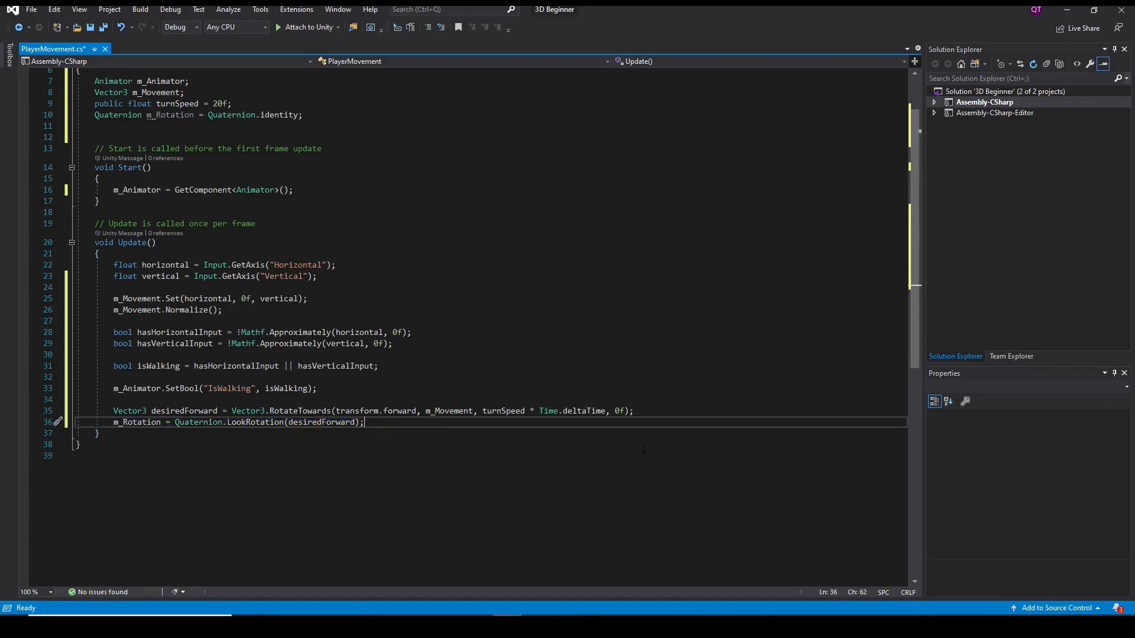
Remove two stray blank lines in Update() and save PlayerMovement
click(129, 356)
key(BackSpace)
click(131, 364)
key(BackSpace)
key(ctrl+s)
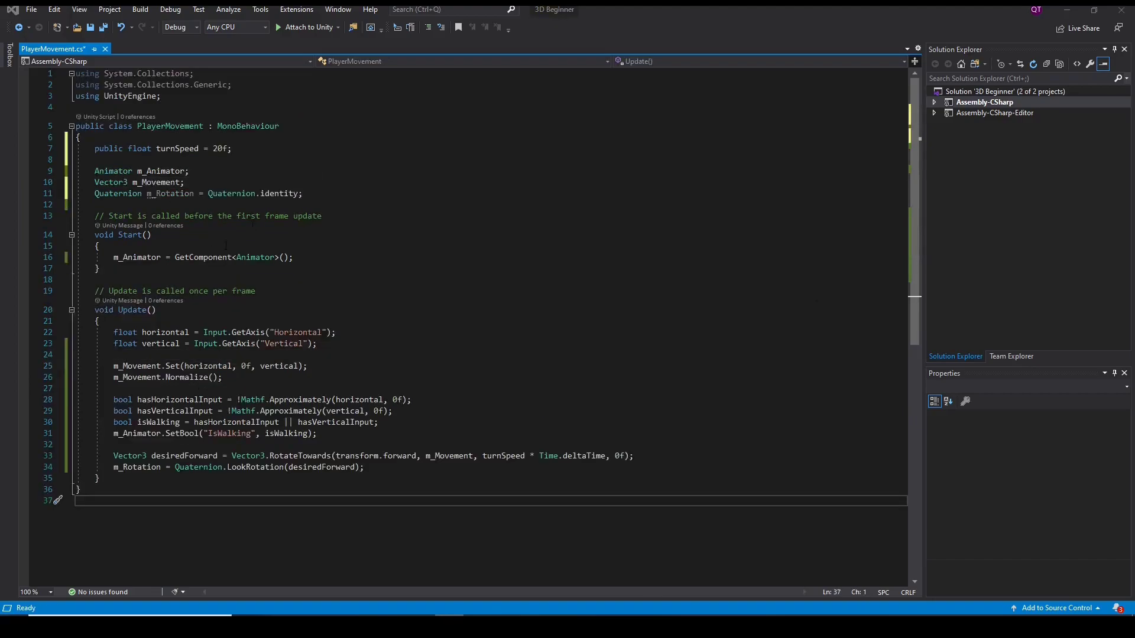
click(320, 190)
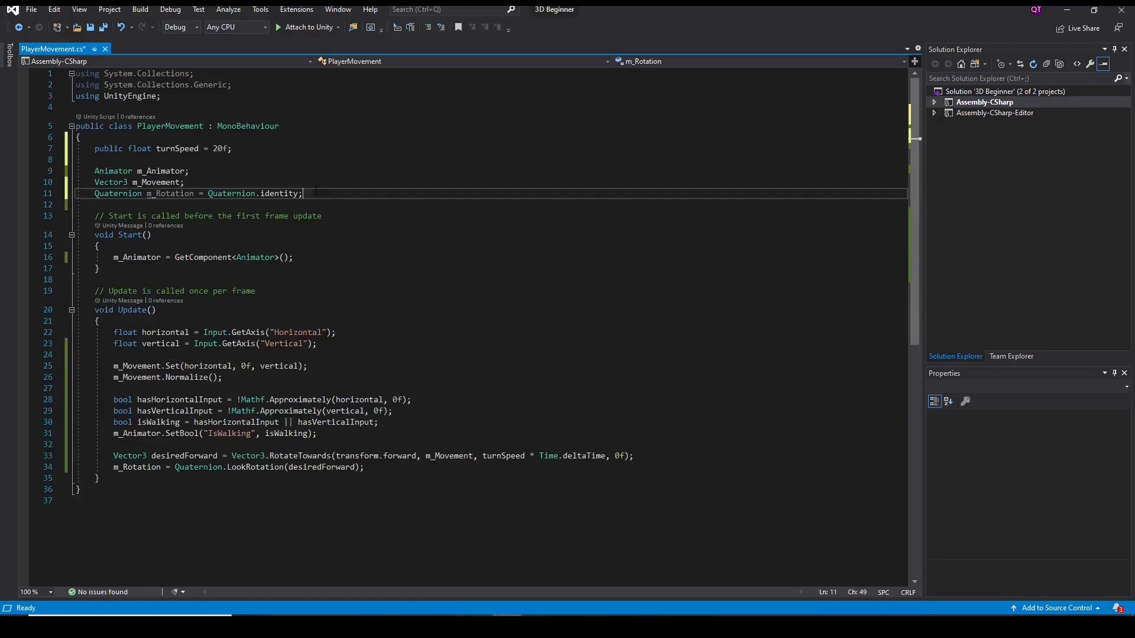
Declare a Rigidbody m_Rigidbody field below m_Rotation
key(Return)
text(Rig)
key(Tab)
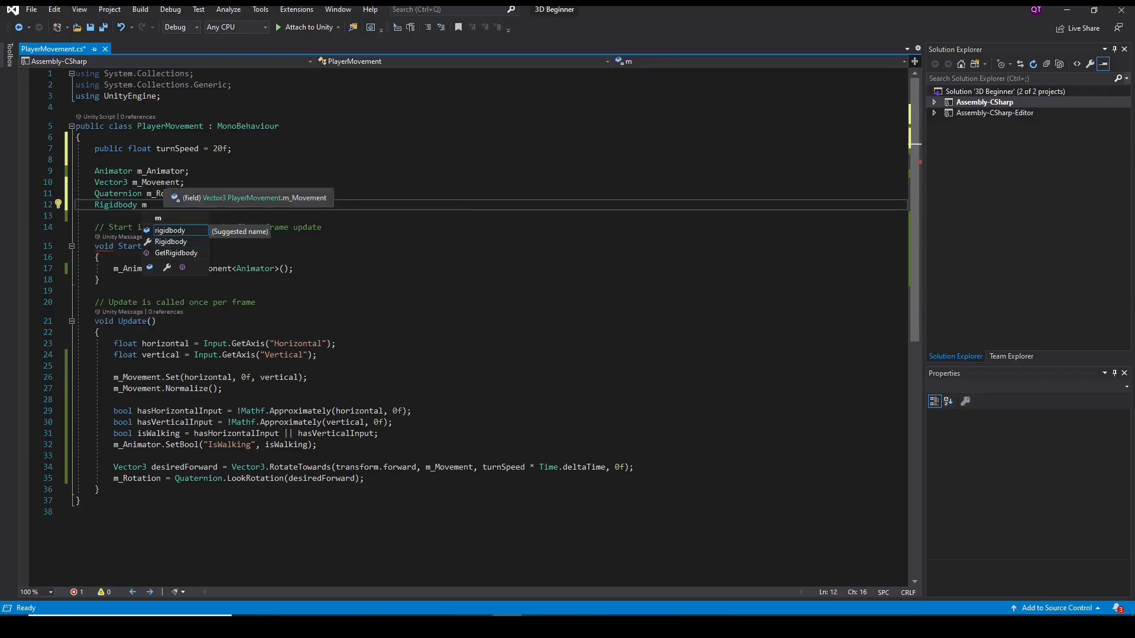
key(Tab)
click(142, 204)
text(m_Rigidbody)
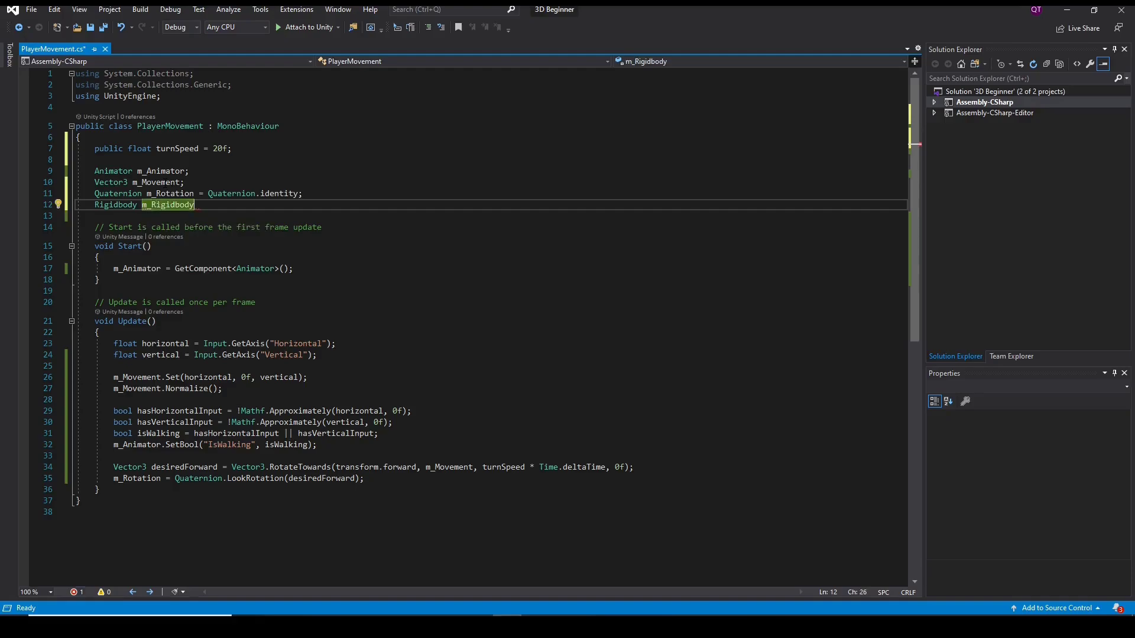
key(End)
text(;)
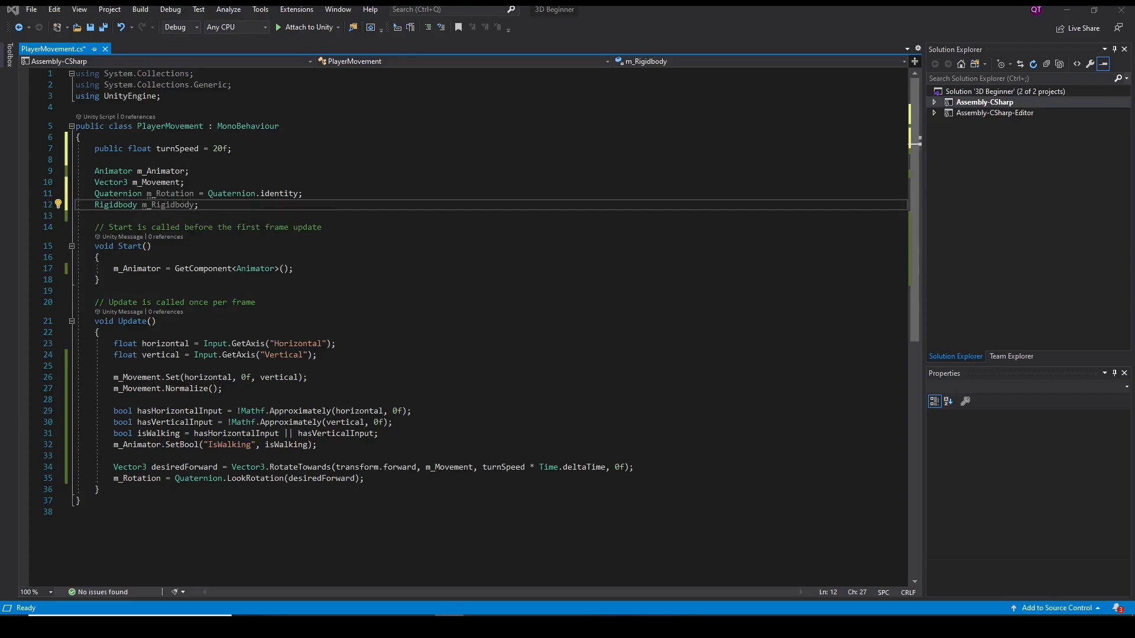
Add m_Rigidbody = GetComponent<Rigidbody>(); in Start() after the Animator assignment
key(Down)
key(Down)
key(Down)
key(End)
key(Return)
text(m_R)
key(Tab)
text(= GetComponent<Rig)
key(Tab)
text(>();)
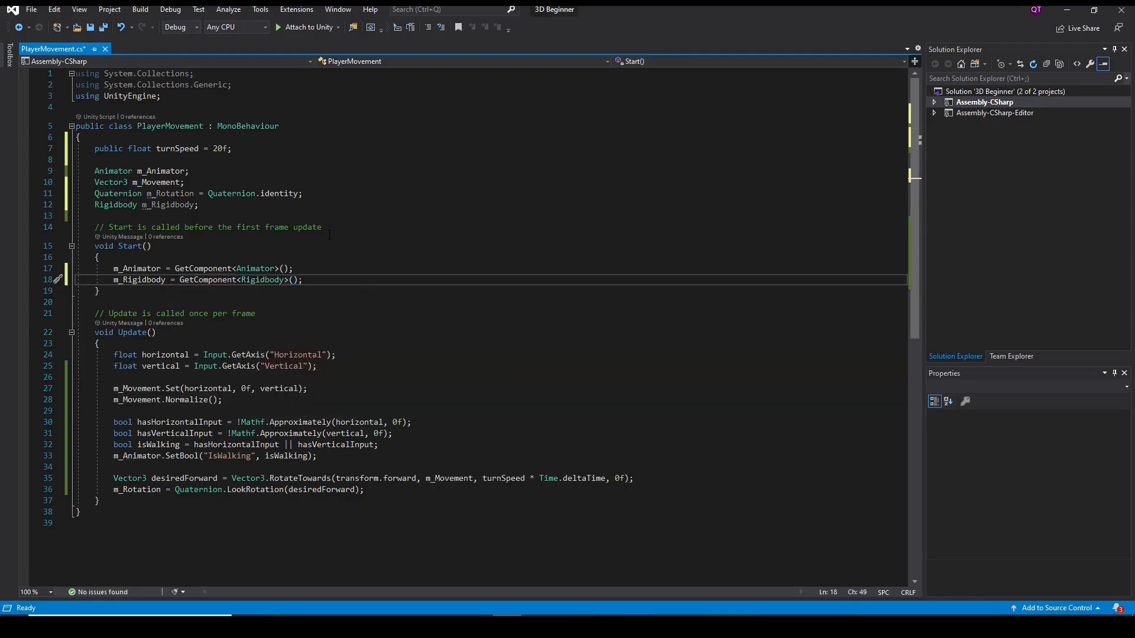
click(198, 204)
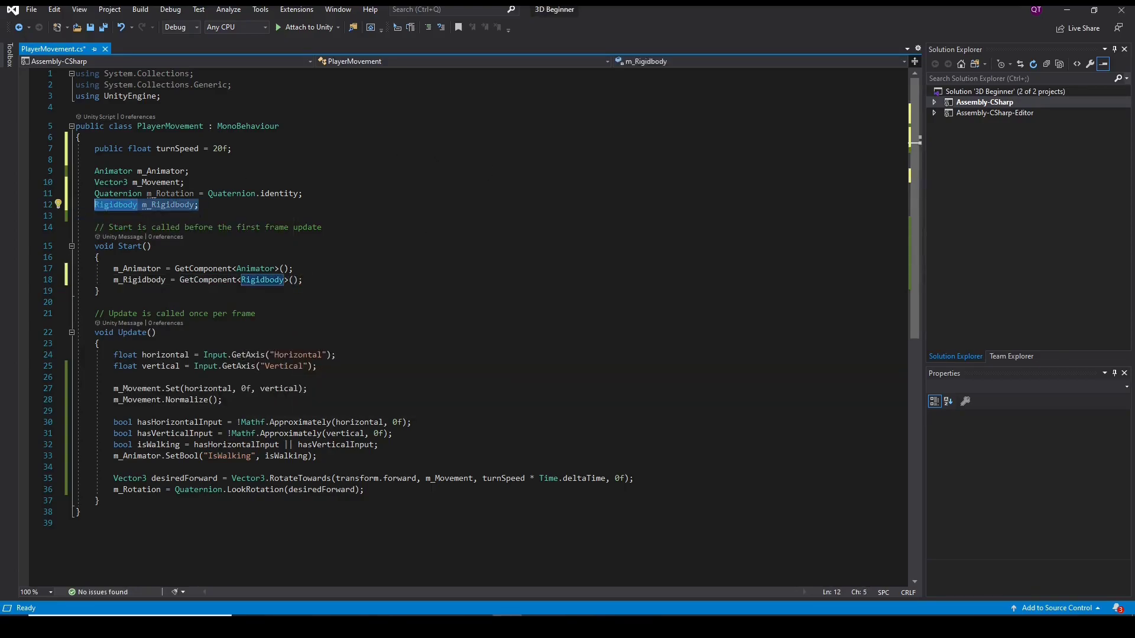
click(418, 279)
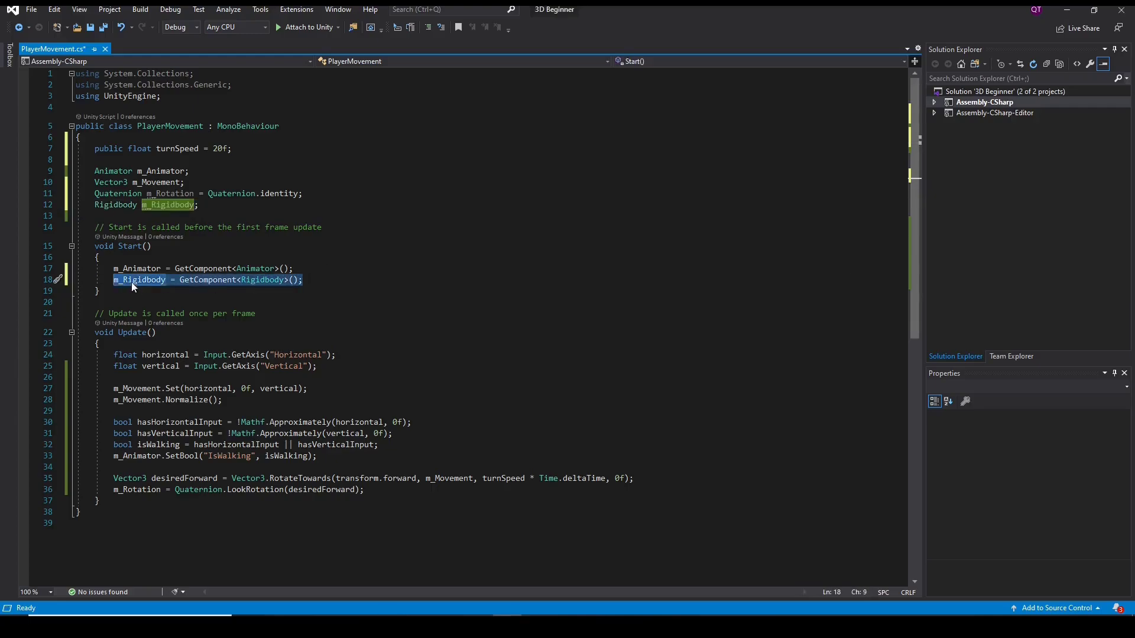
scroll(419, 336, down, 1)
scroll(745, 337, down, 2)
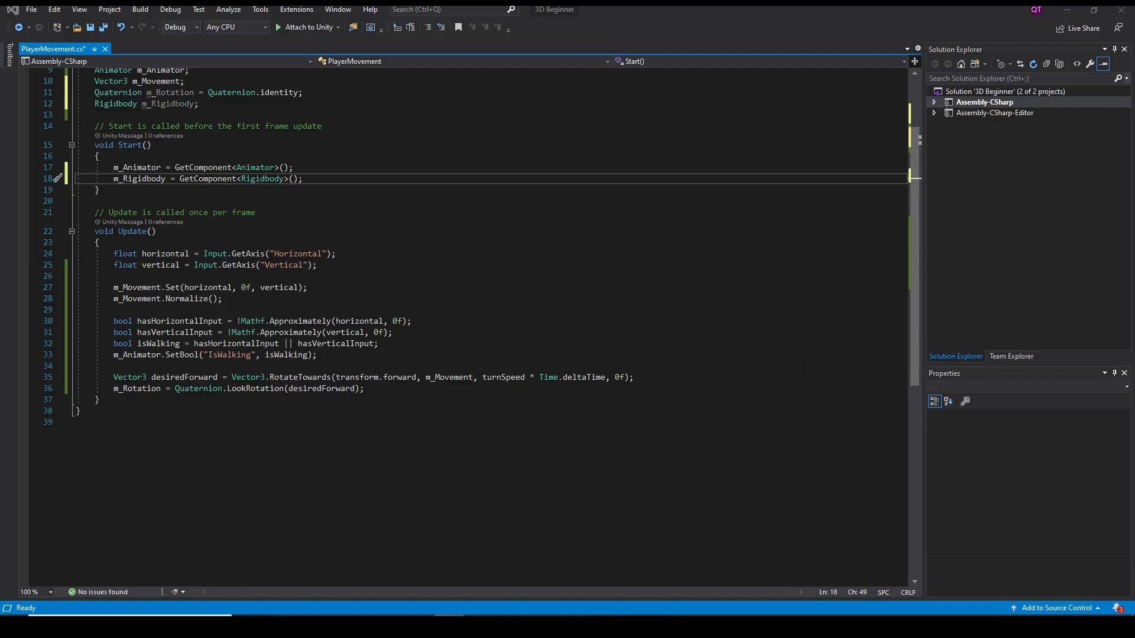
scroll(125, 501, up, 3)
click(125, 501)
Add an empty OnAnimatorMove method without the private keyword and save the script
key(Return)
key(Return)
text(void OnA)
key(Down)
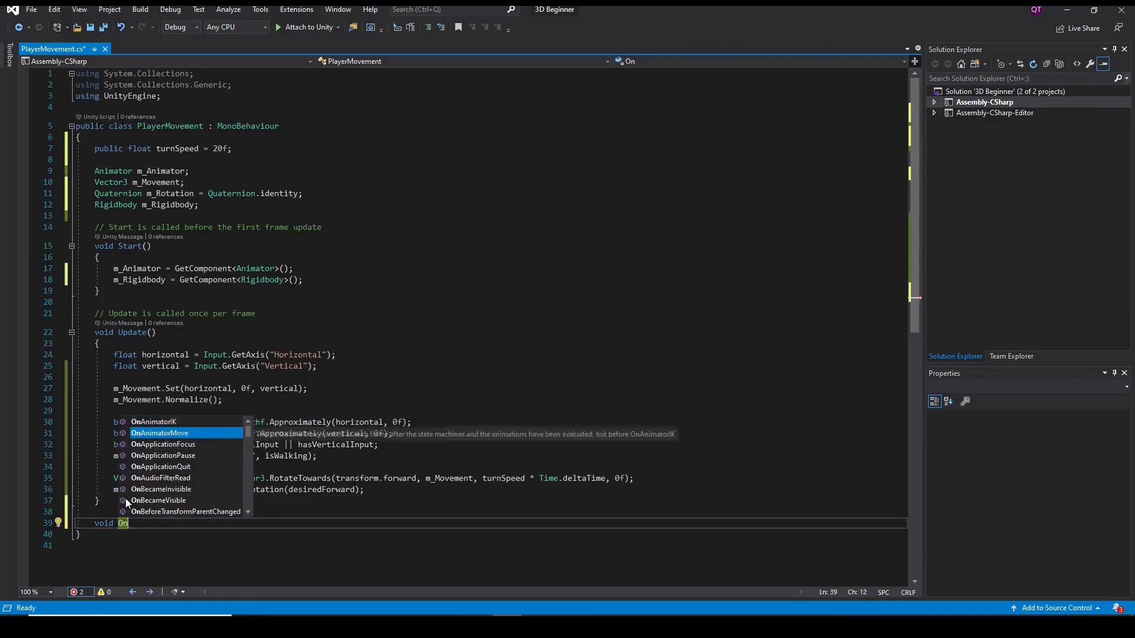
key(Tab)
key(Up)
key(Up)
key(Home)
key(ctrl+shift+Right)
key(Delete)
key(Down)
key(Down)
scroll(188, 387, down, 6)
key(ctrl+s)
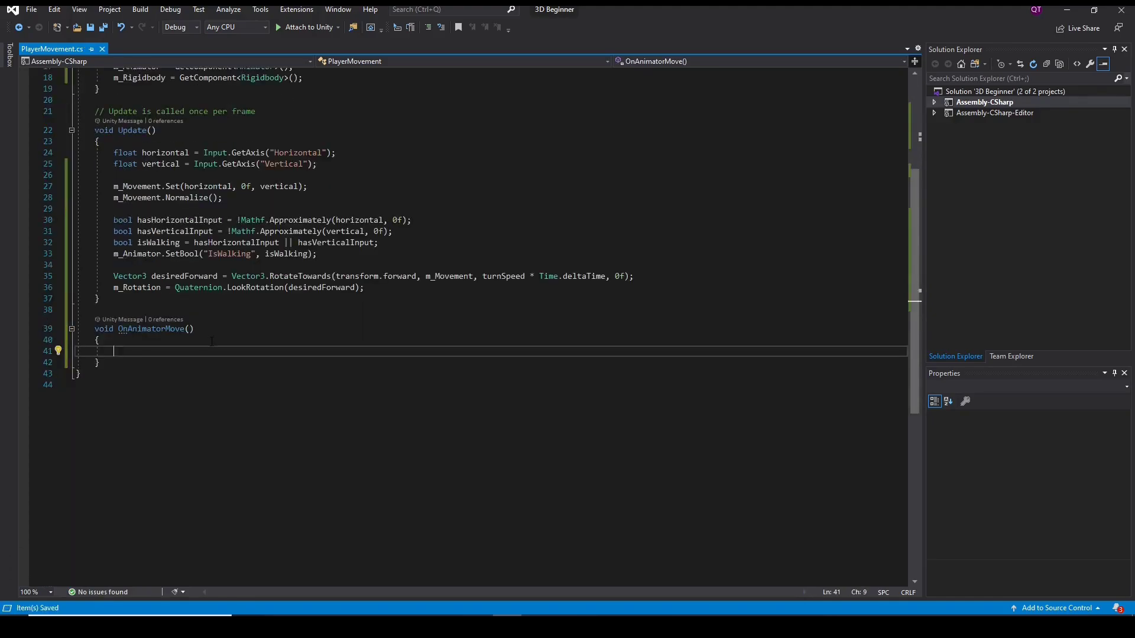
scroll(467, 325, up, 2)
Write m_Rigidbody.MovePosition(m_Rigidbody.position + m_Movement * m_Animator.deltaPosition.magnitude) in OnAnimatorMove
text(m_R)
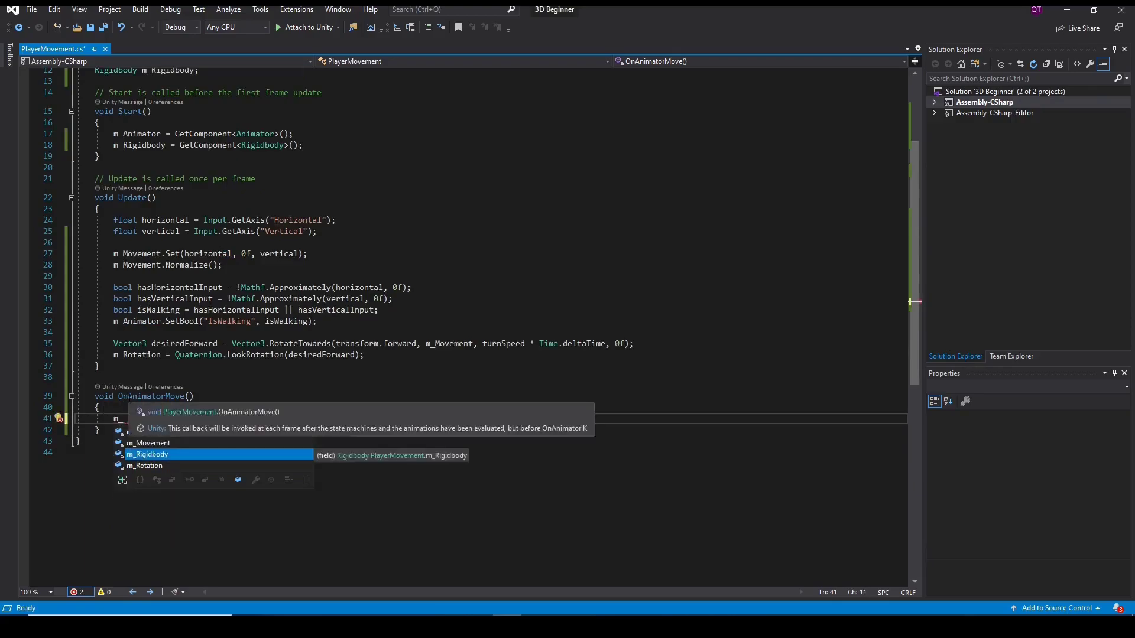
key(Tab)
text(.MovePosition(m)
key(Down)
key(Down)
key(Down)
text(.pos)
key(Tab)
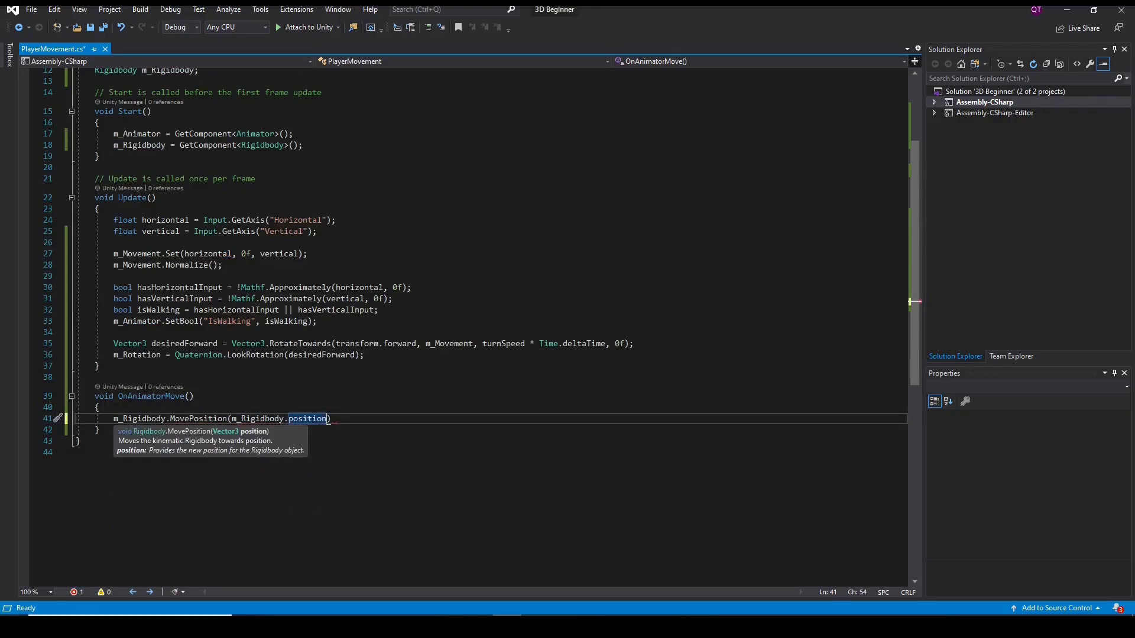
text() + m_M)
key(Tab)
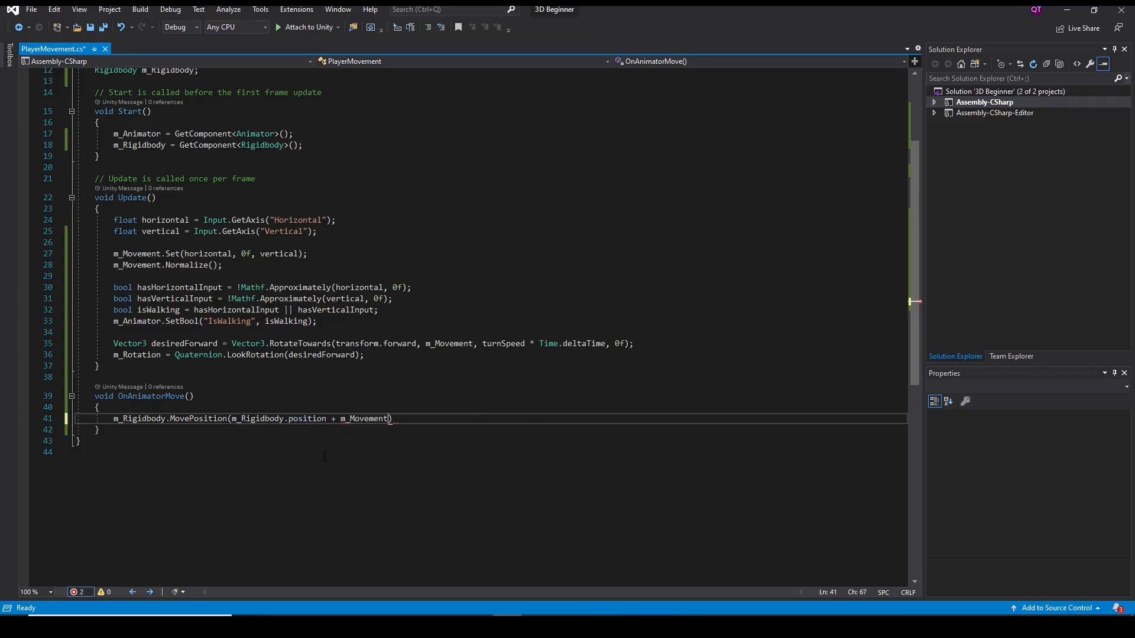
text(+ m_)
key(Tab)
text(.delta)
key(Tab)
text(.m)
key(Tab)
Undo a stray 'm' accidentally typed onto the MovePosition line
key(Down)
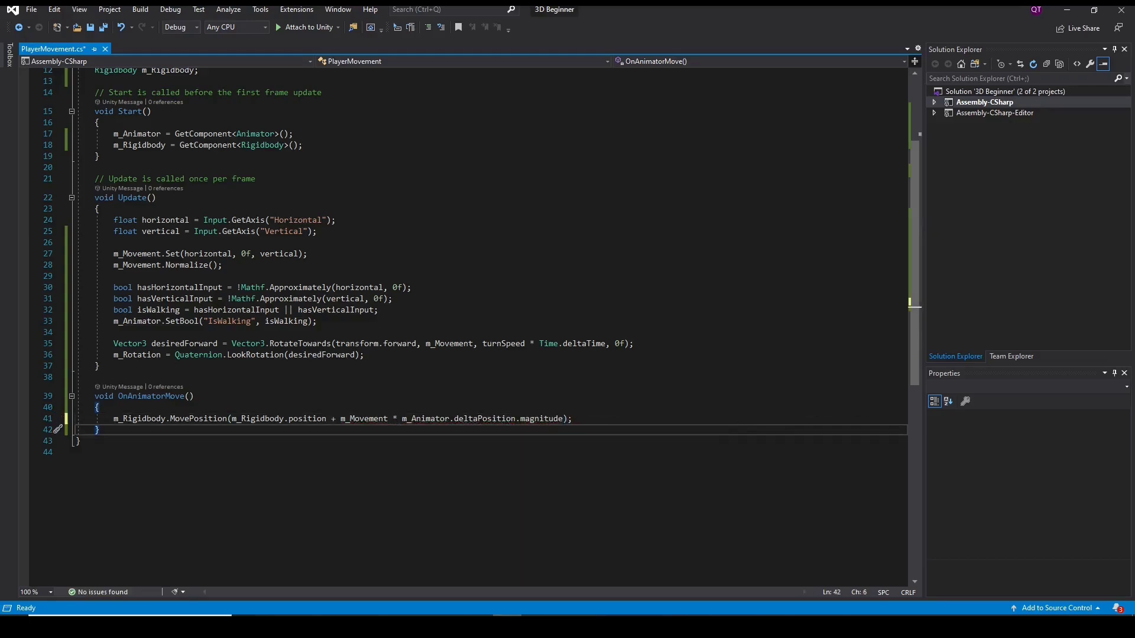
key(Up)
key(Home)
text(m)
key(End)
key(ctrl+z)
click(198, 447)
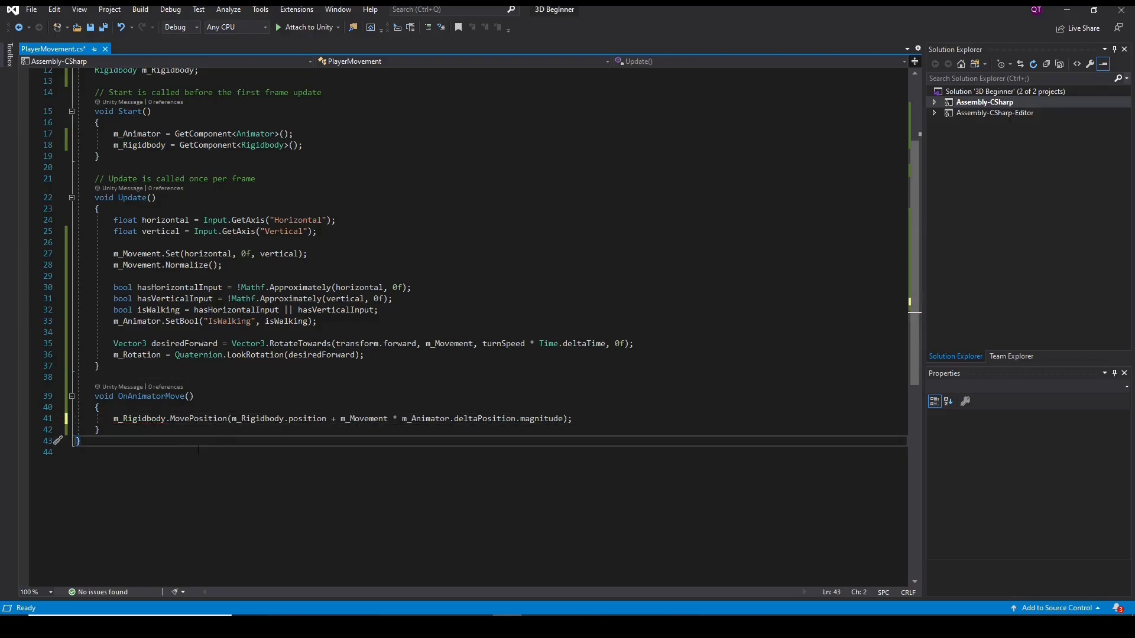
Review where m_Rigidbody is used throughout the PlayerMovement script
key(alt+Tab)
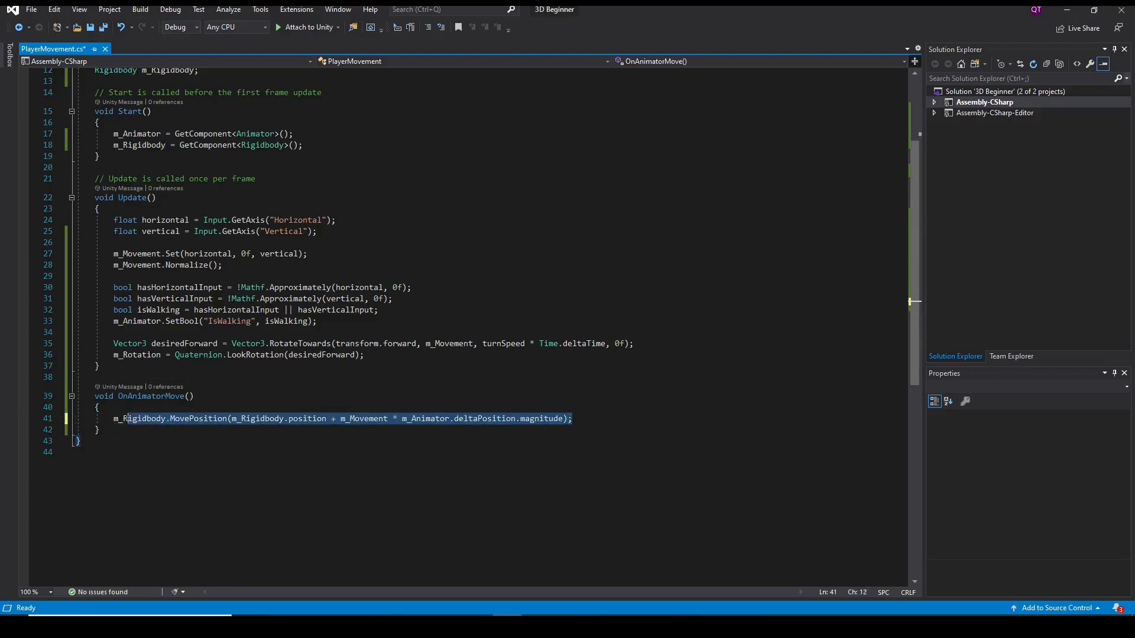
scroll(188, 450, up, 3)
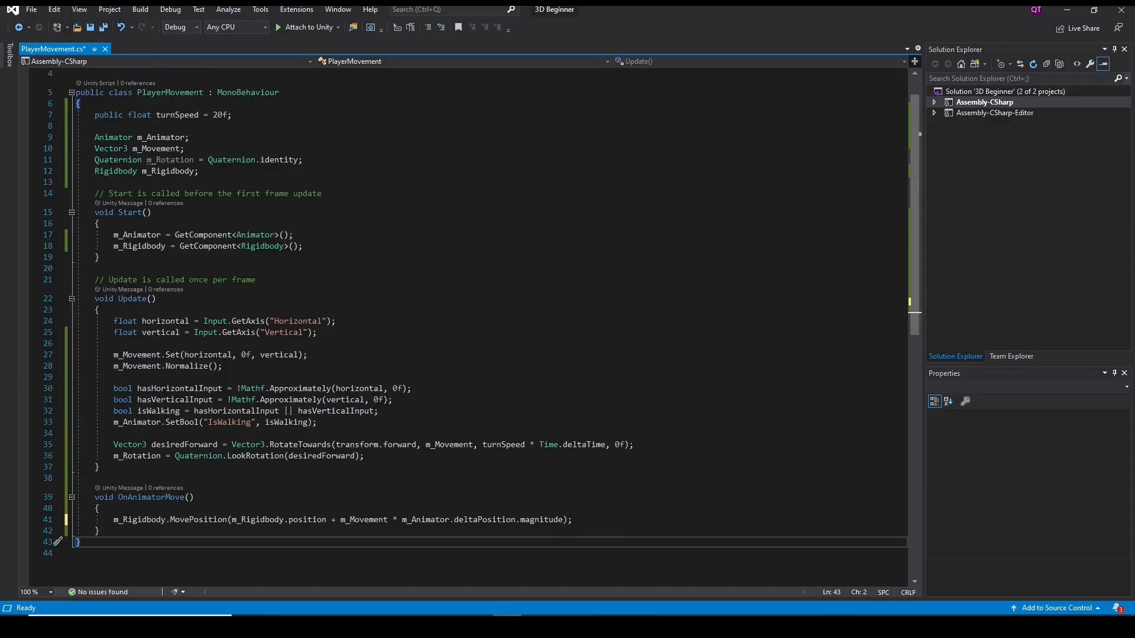
scroll(261, 488, down, 2)
click(261, 489)
click(137, 355)
click(140, 452)
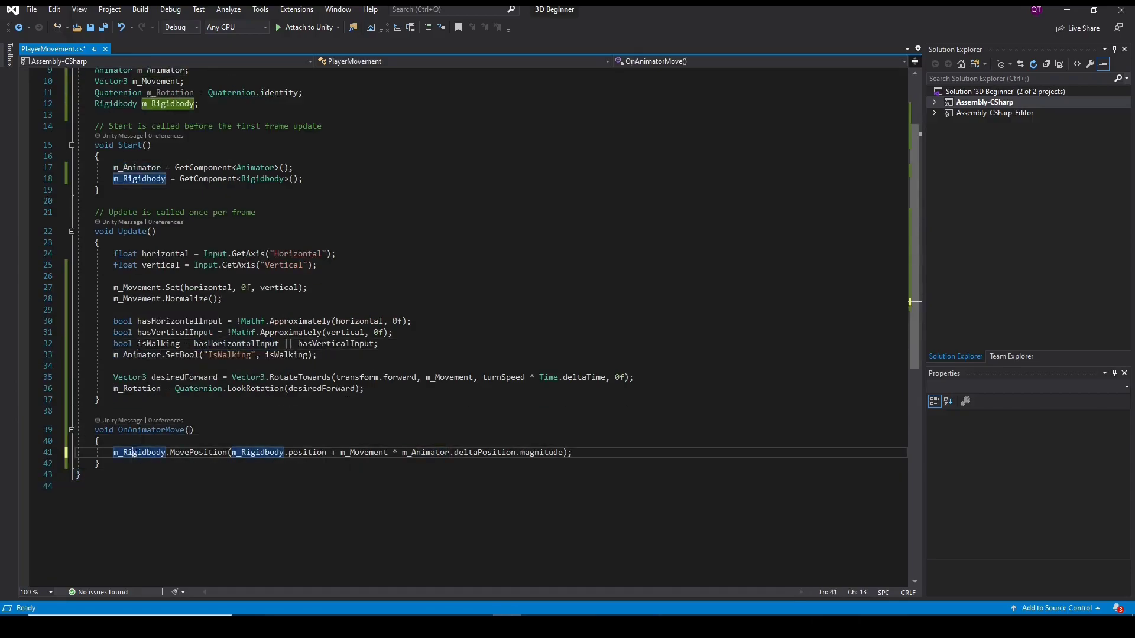
click(261, 488)
click(261, 452)
click(224, 484)
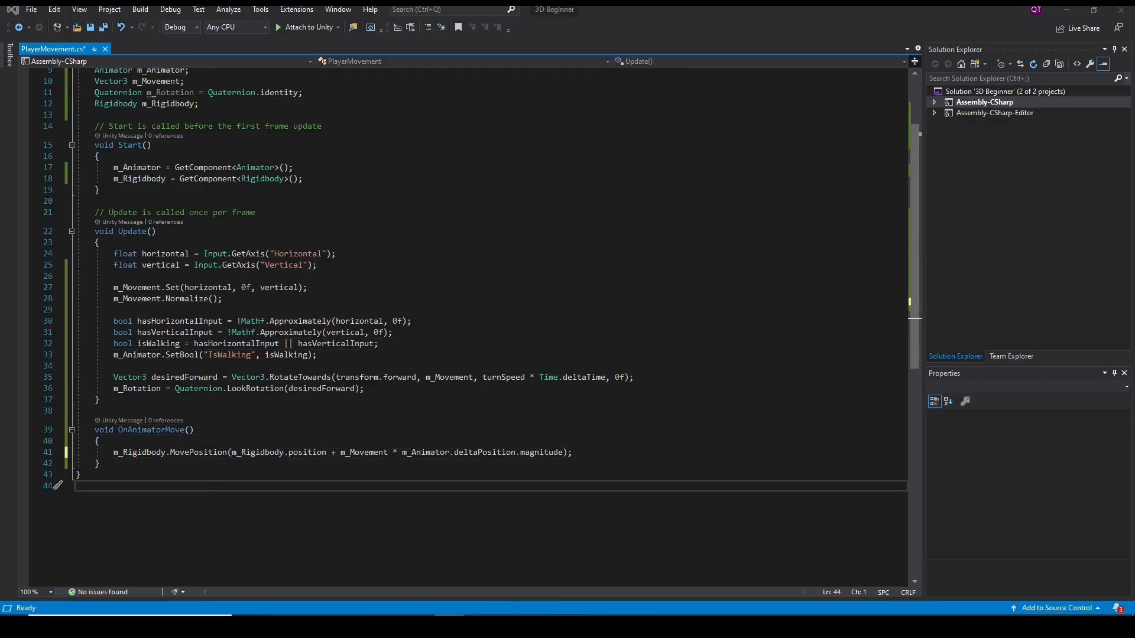
Add m_Rigidbody.MoveRotation(m_Rotation); below the MovePosition call
click(606, 452)
key(Return)
text(m_Rigidbody.Move)
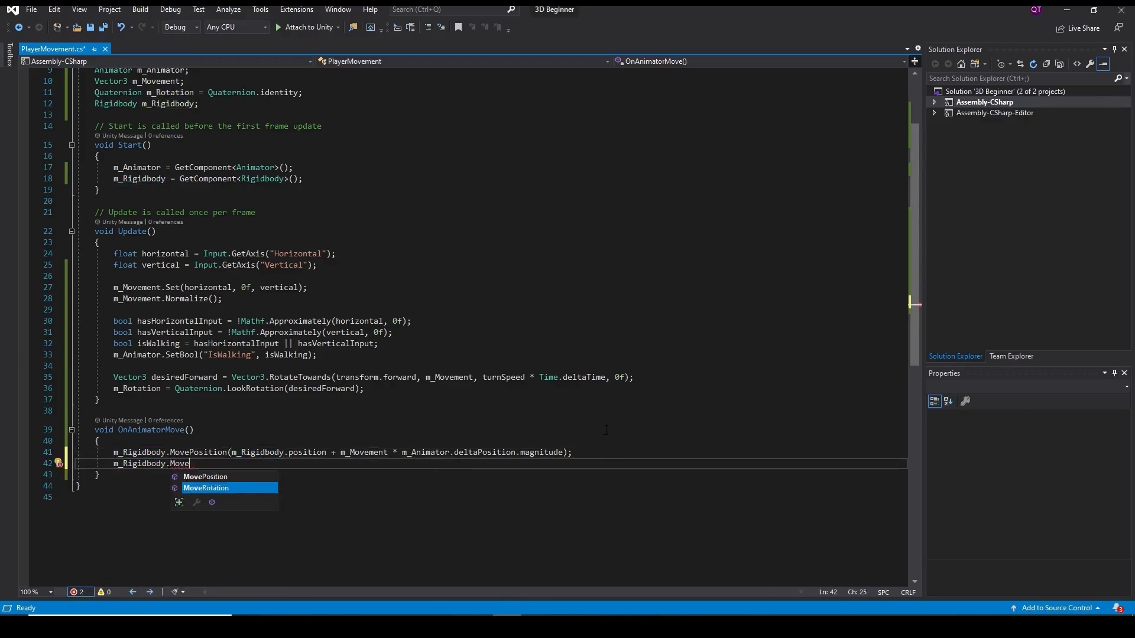
text(Rotation(m_)
key(Tab)
text();)
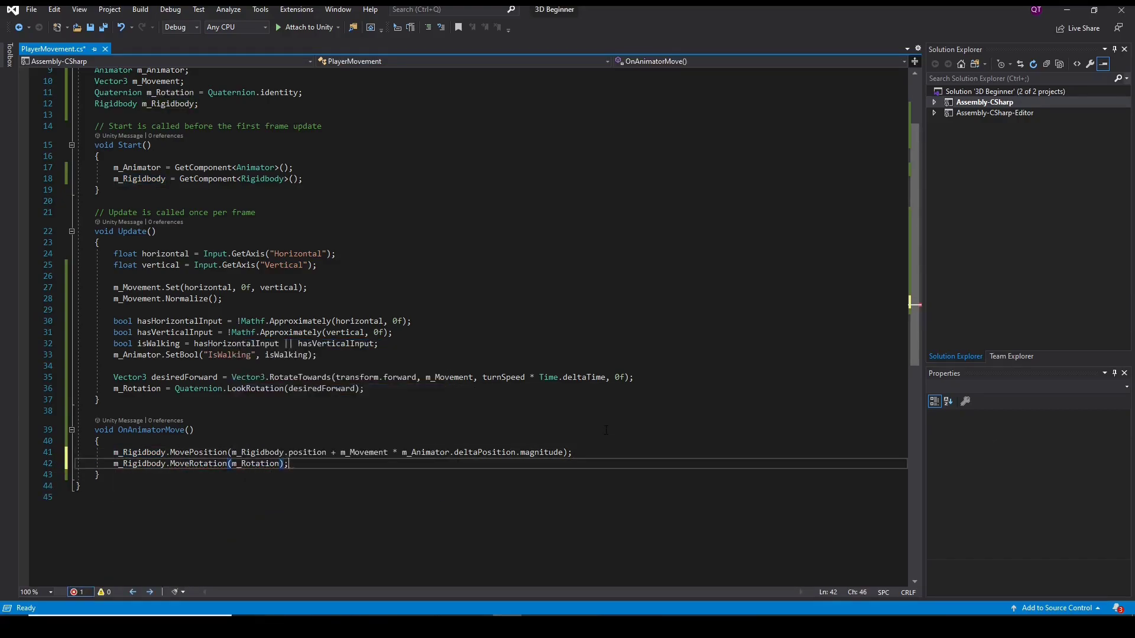
click(578, 479)
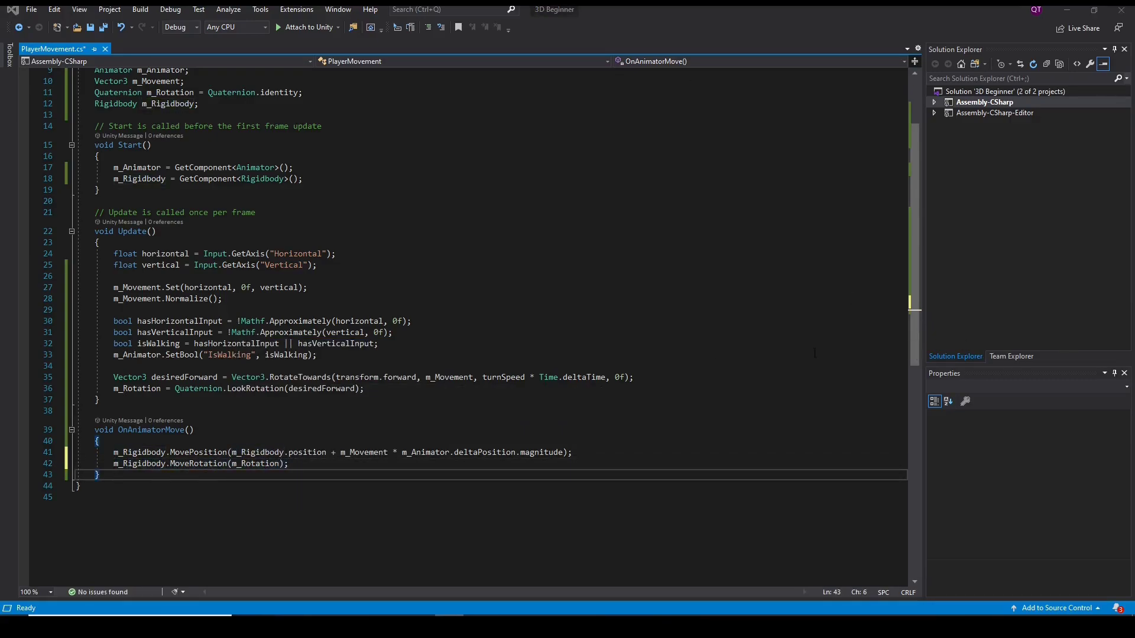
Rename the Update method to FixedUpdate and return to Unity
scroll(815, 353, up, 2)
click(118, 299)
text(Fixed)
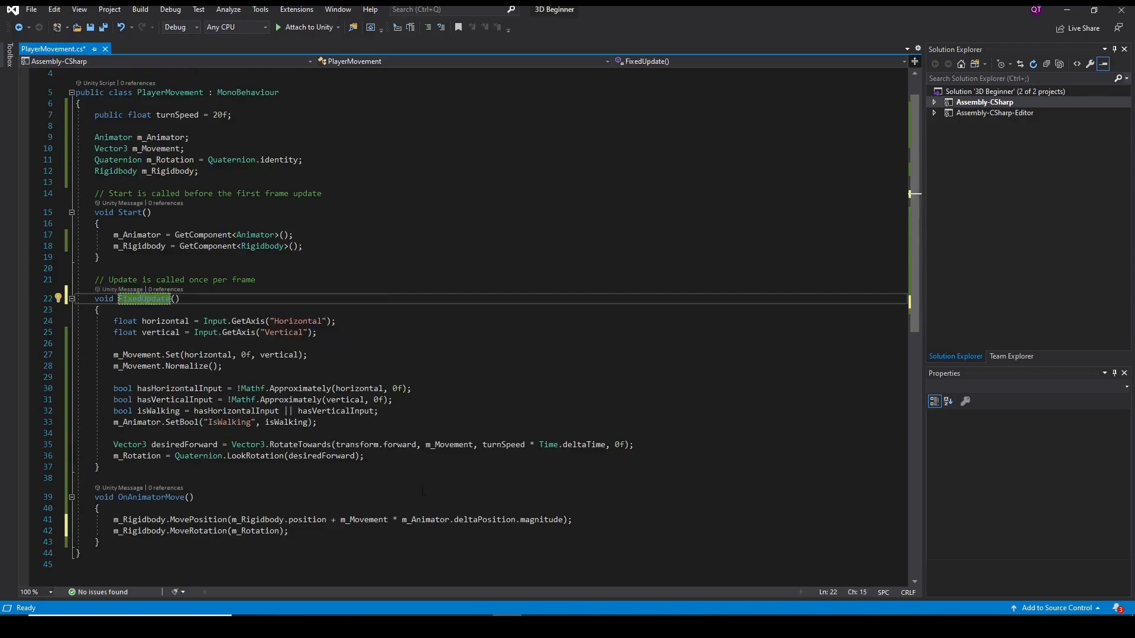
click(221, 456)
scroll(491, 319, down, 4)
scroll(491, 319, down, 1)
key(alt+Tab)
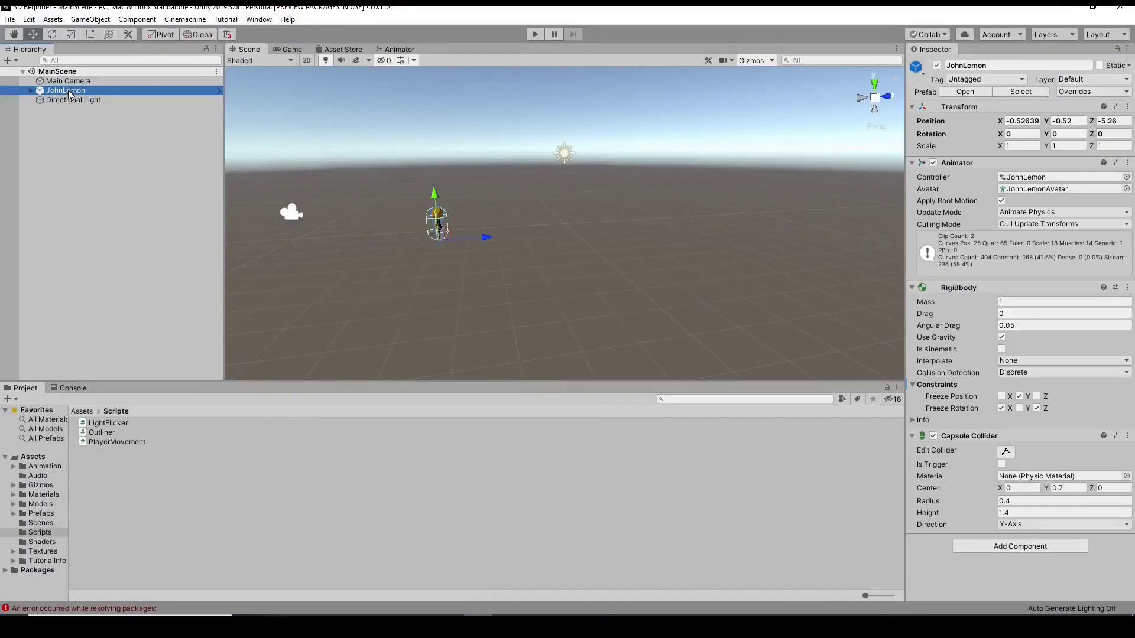
Drag PlayerMovement onto JohnLemon in the scene and select JohnLemon
mouse_move(124, 442)
mouse_down()
mouse_move(1004, 582)
mouse_move(972, 577)
mouse_up()
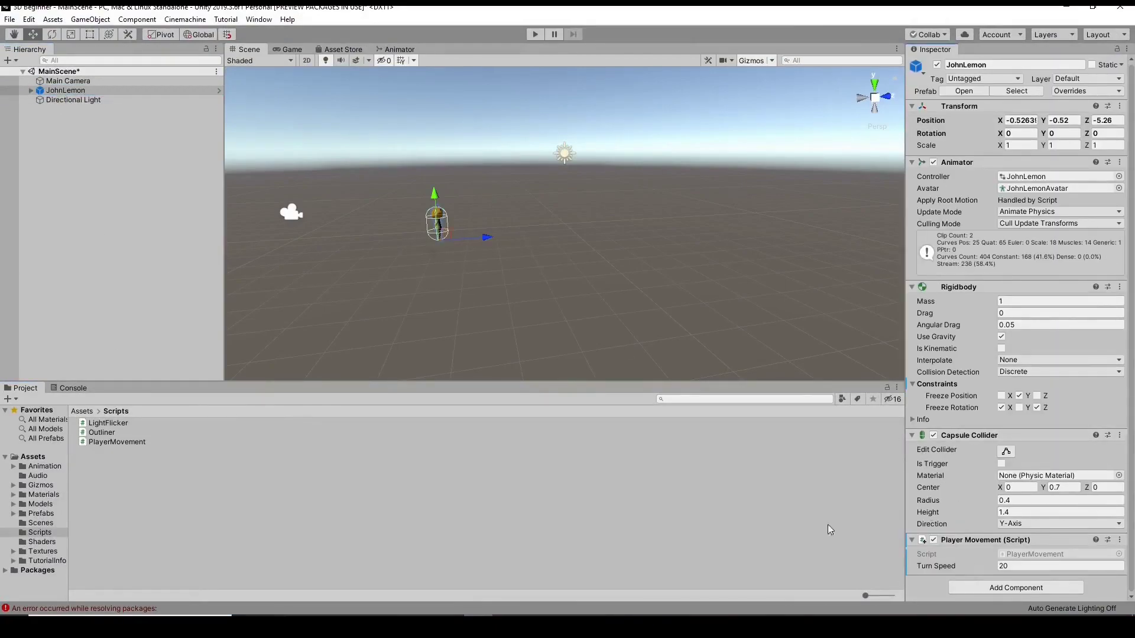
alt+drag(507, 218, 575, 218)
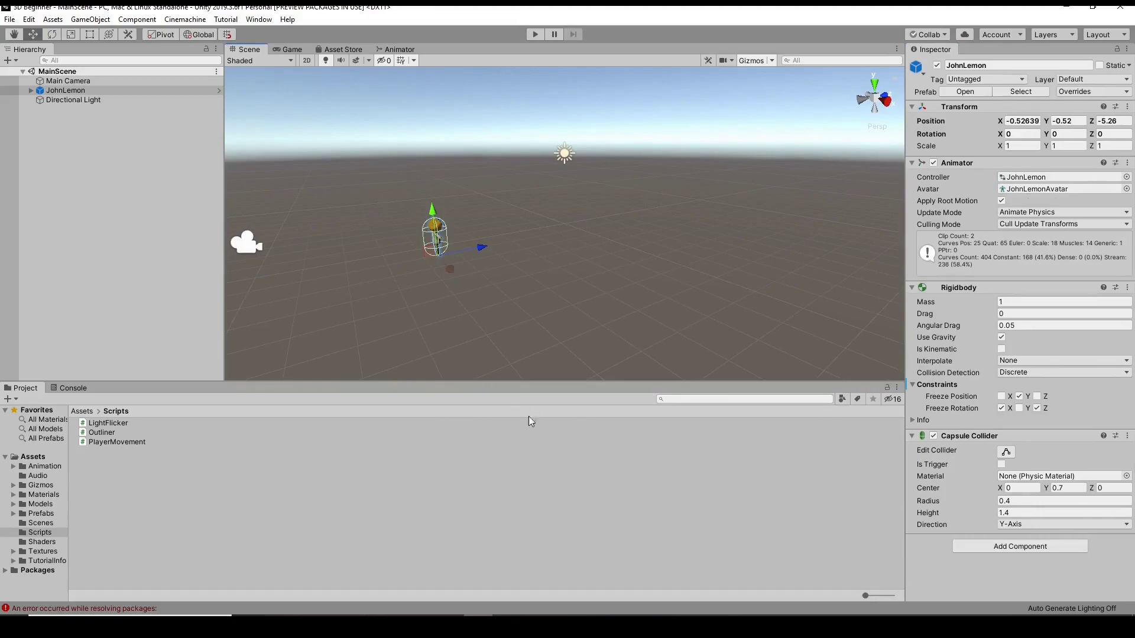
click(86, 93)
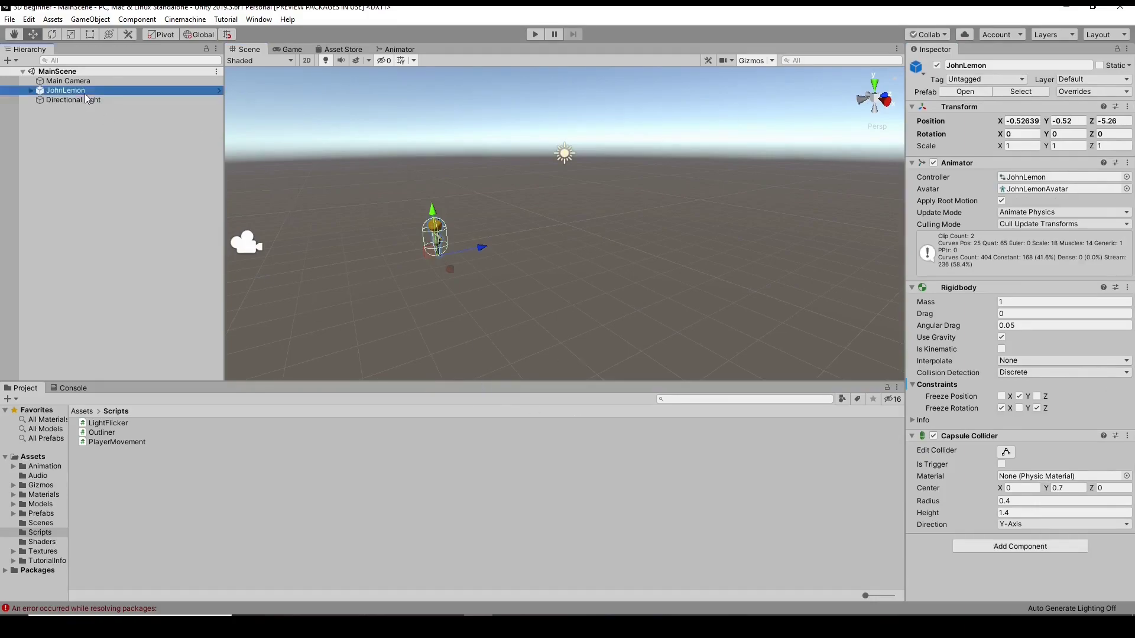
Open the JohnLemon prefab from the Prefabs folder and select its root object
click(32, 457)
double_click(101, 471)
click(108, 442)
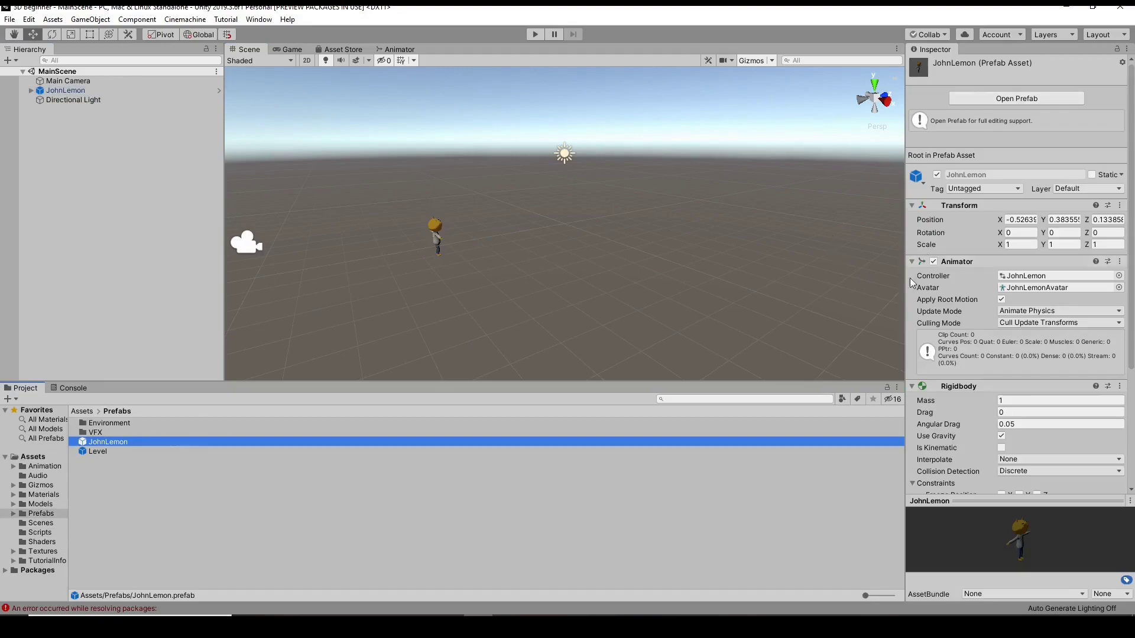
double_click(139, 444)
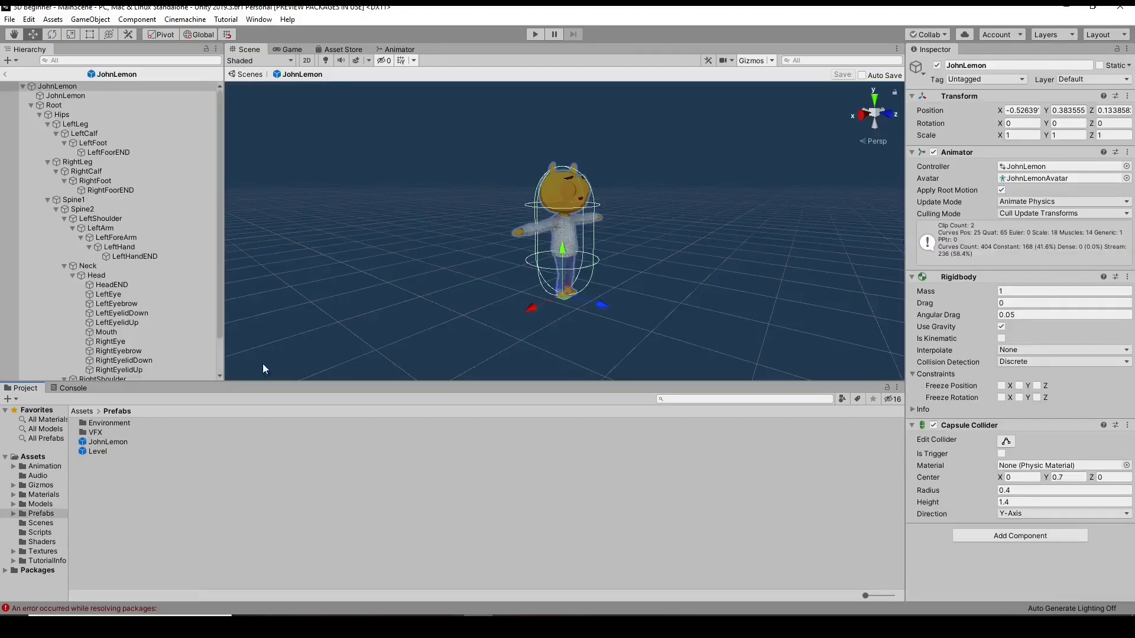
click(32, 457)
click(101, 489)
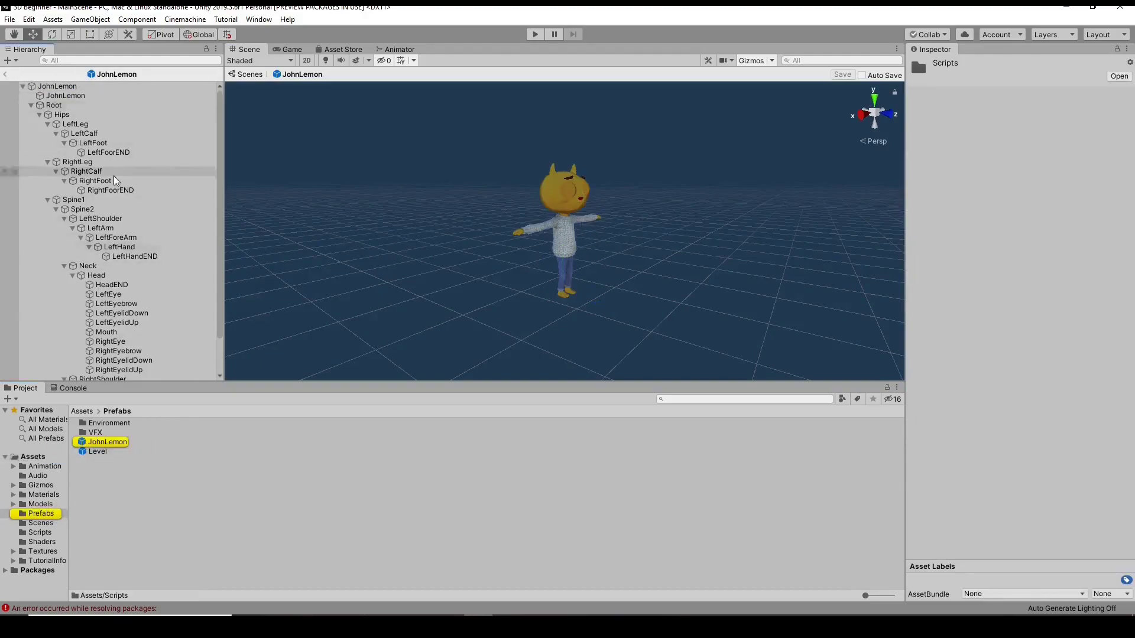
click(108, 442)
click(33, 458)
click(98, 86)
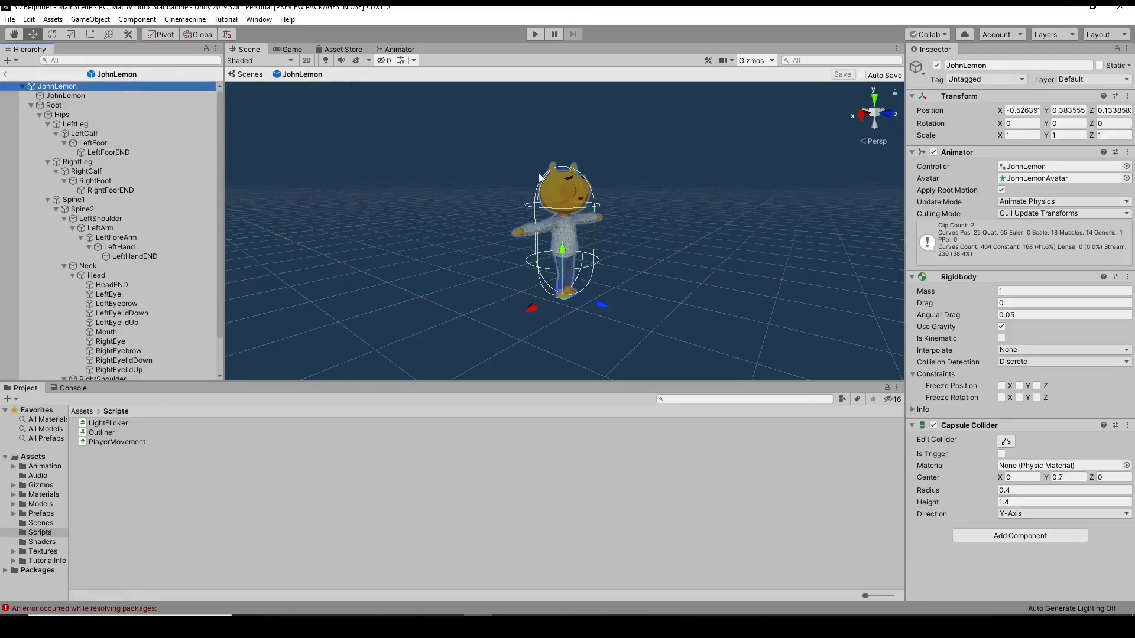
Add the Player Movement component by searching 'scrplayer', then go back to MainScene
click(108, 442)
scroll(963, 414, down, 5)
click(981, 476)
text(sc)
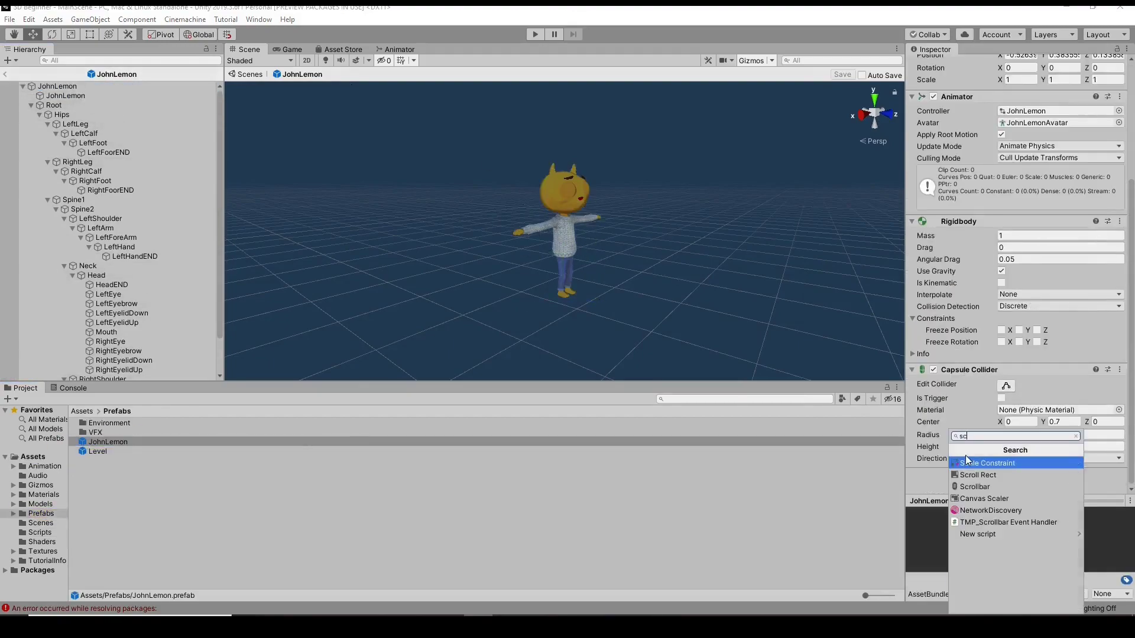
text(r)
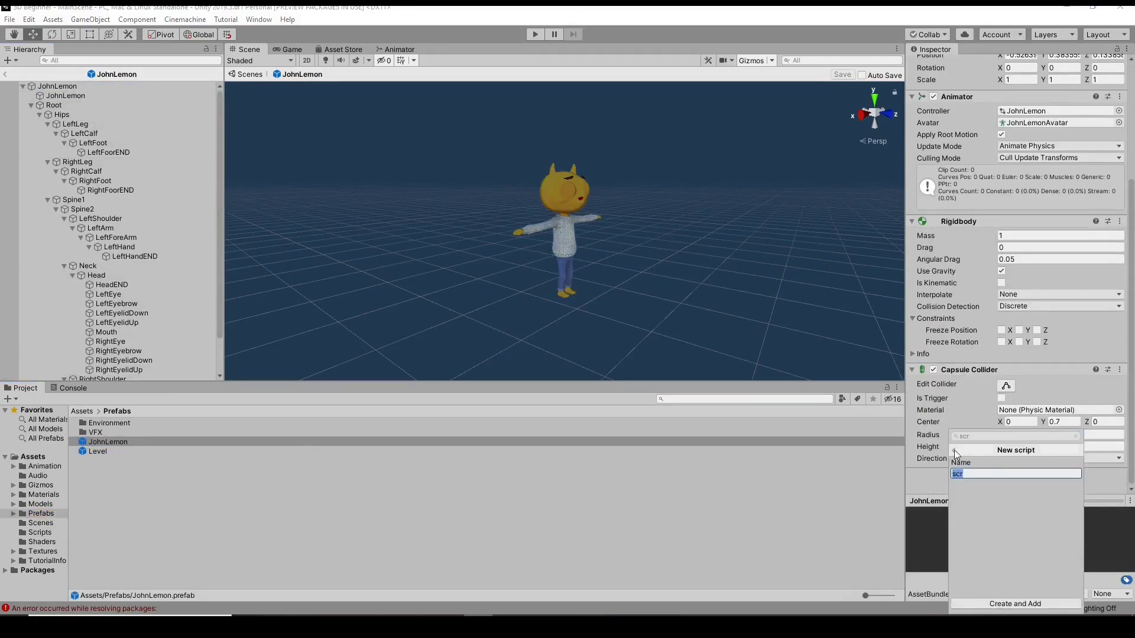
text(player)
key(Return)
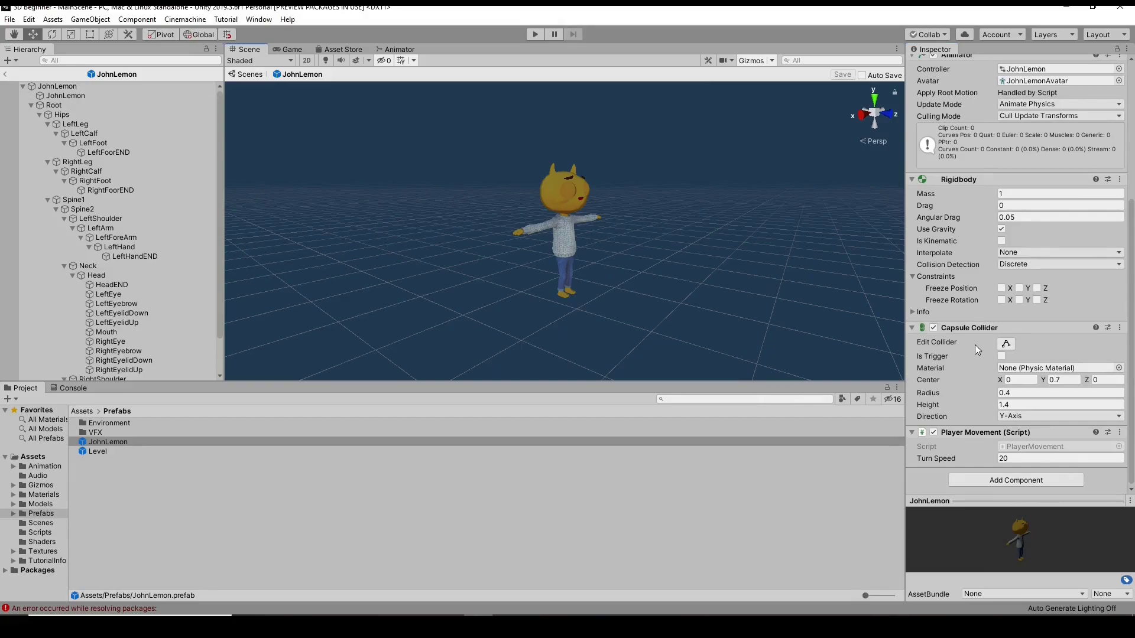
click(5, 73)
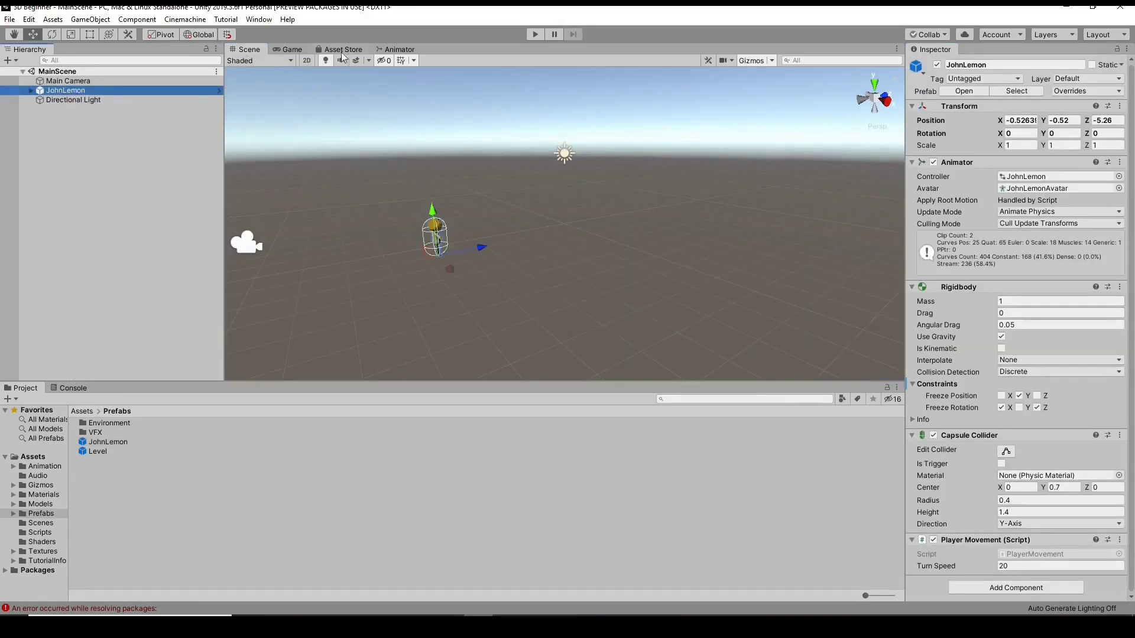
Switch the editor to the Game view
click(290, 49)
click(294, 61)
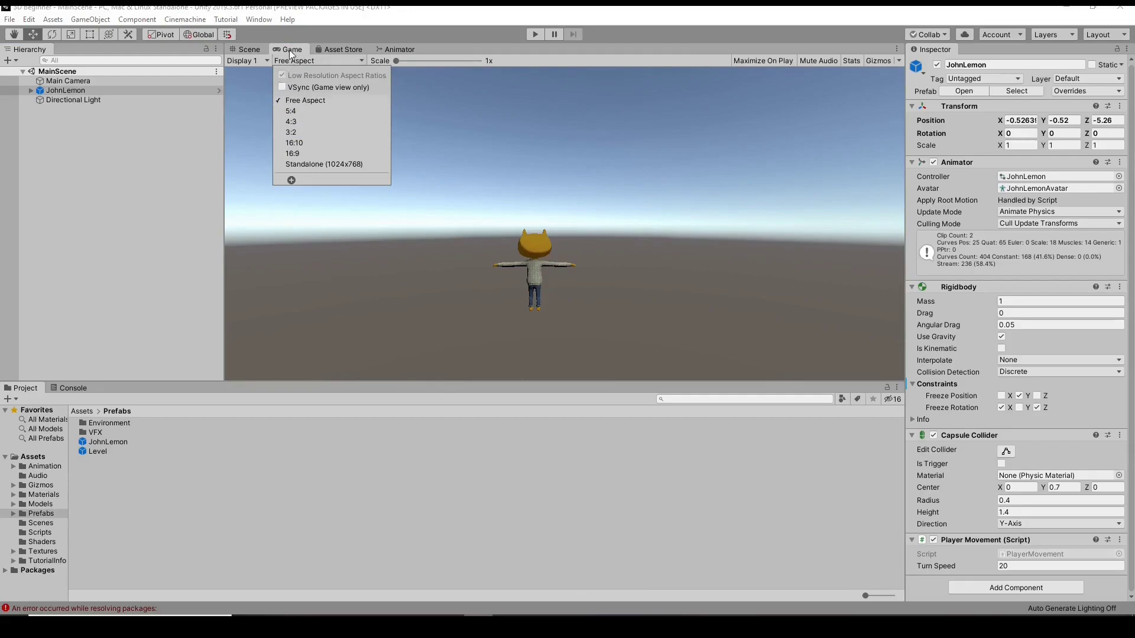
click(289, 49)
click(285, 60)
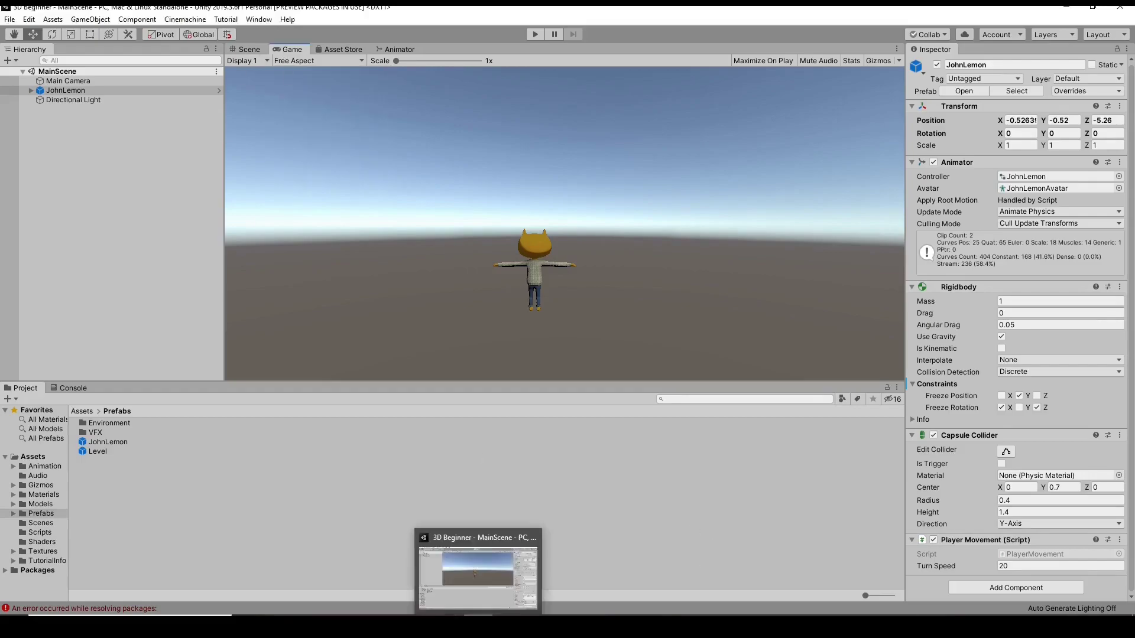
Play-test JohnLemon walking with W and turning with A, checking the Scene view mid-run, twice
click(535, 34)
key(w)
key(a)
click(248, 49)
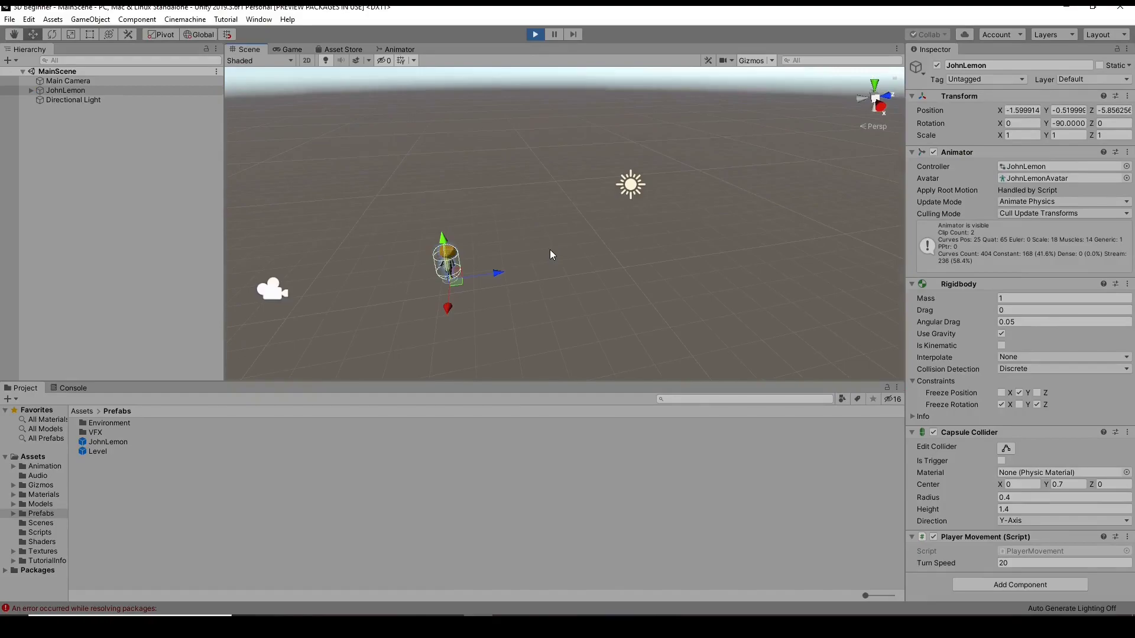
click(314, 76)
click(292, 49)
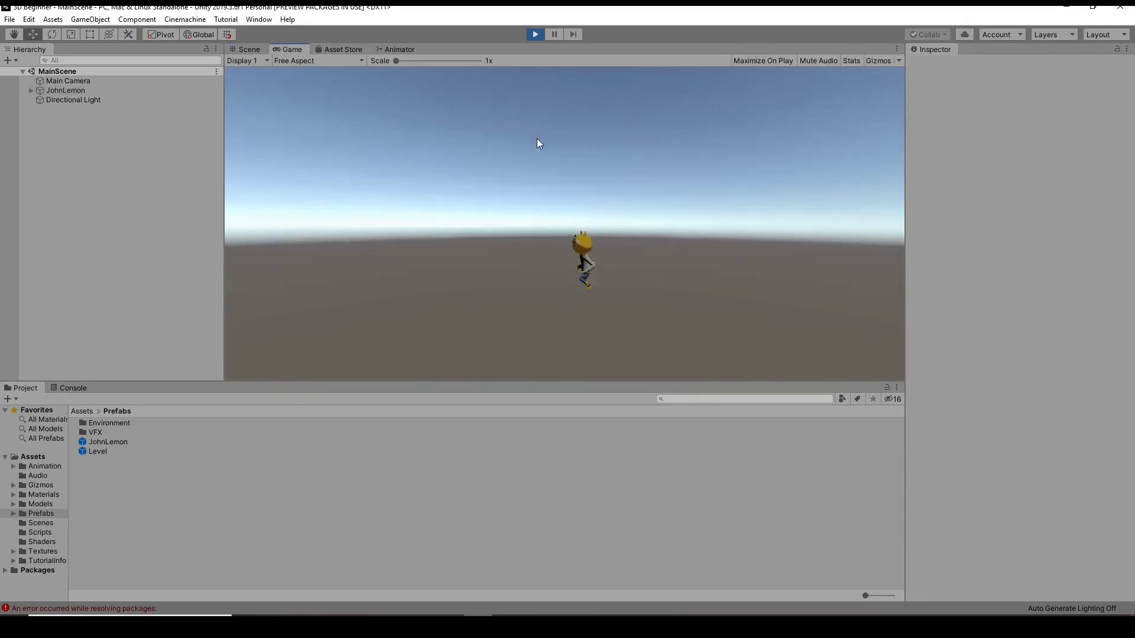
click(536, 35)
click(535, 34)
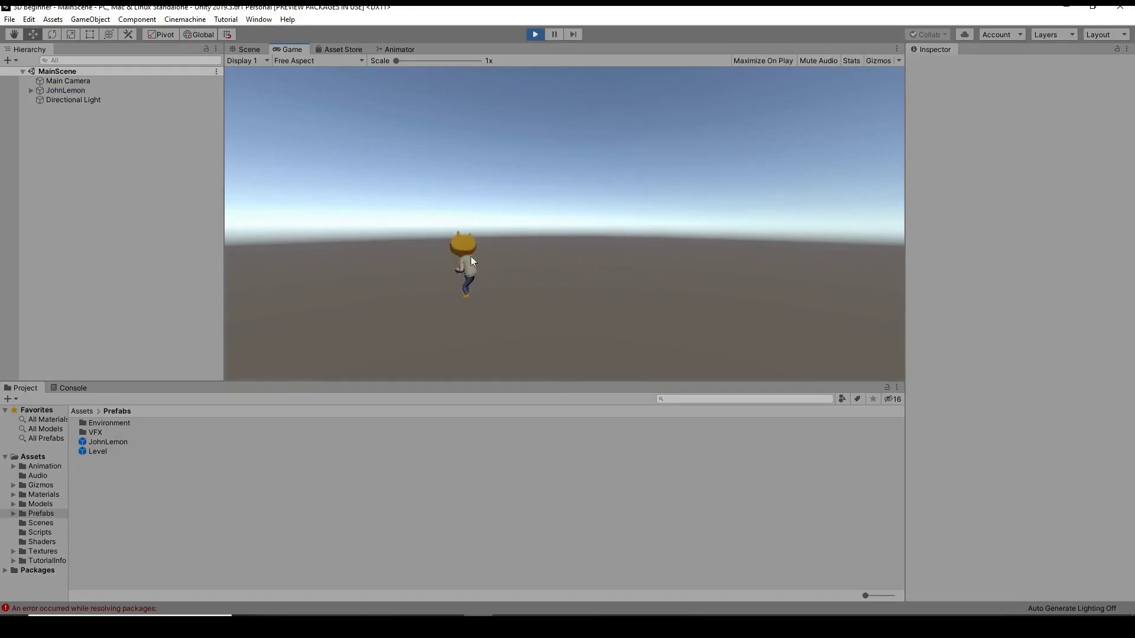
key(ctrl+p)
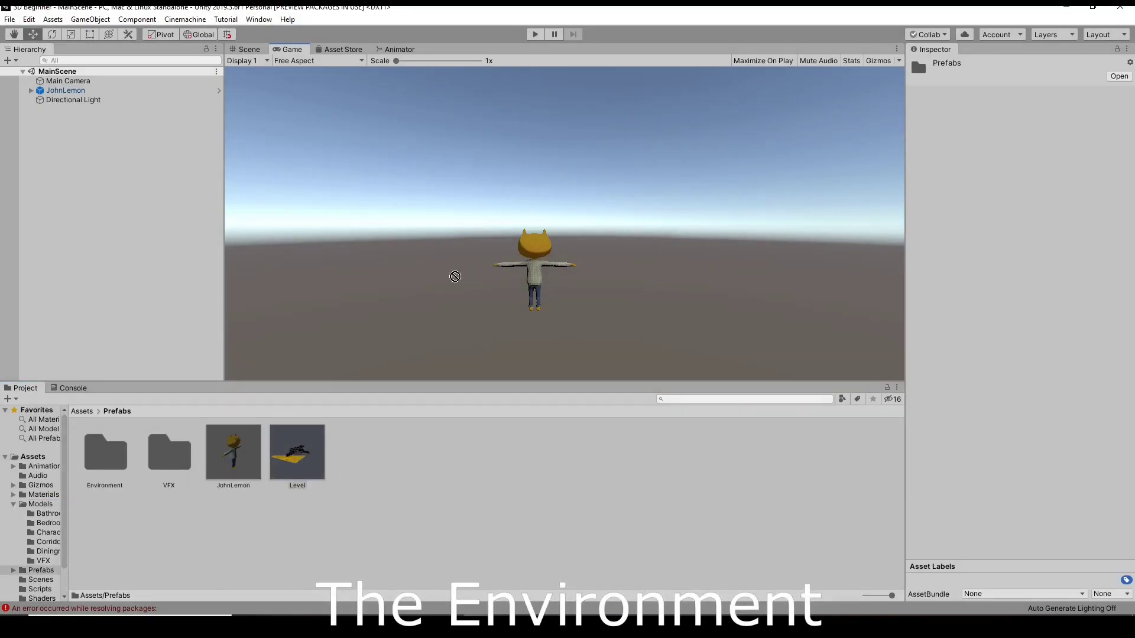
Add the Level prefab to the scene and check JohnLemon's placement within it
drag(495, 306, 77, 118)
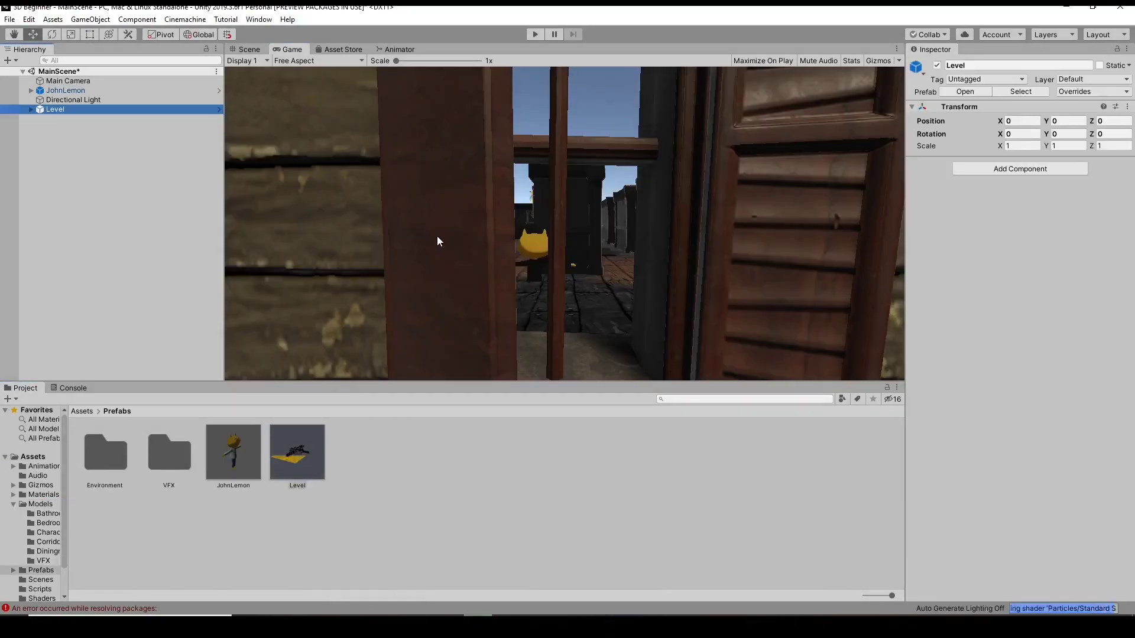
click(249, 50)
mouse_move(622, 214)
right_down()
mouse_move(705, 182)
mouse_move(709, 195)
right_up()
click(65, 90)
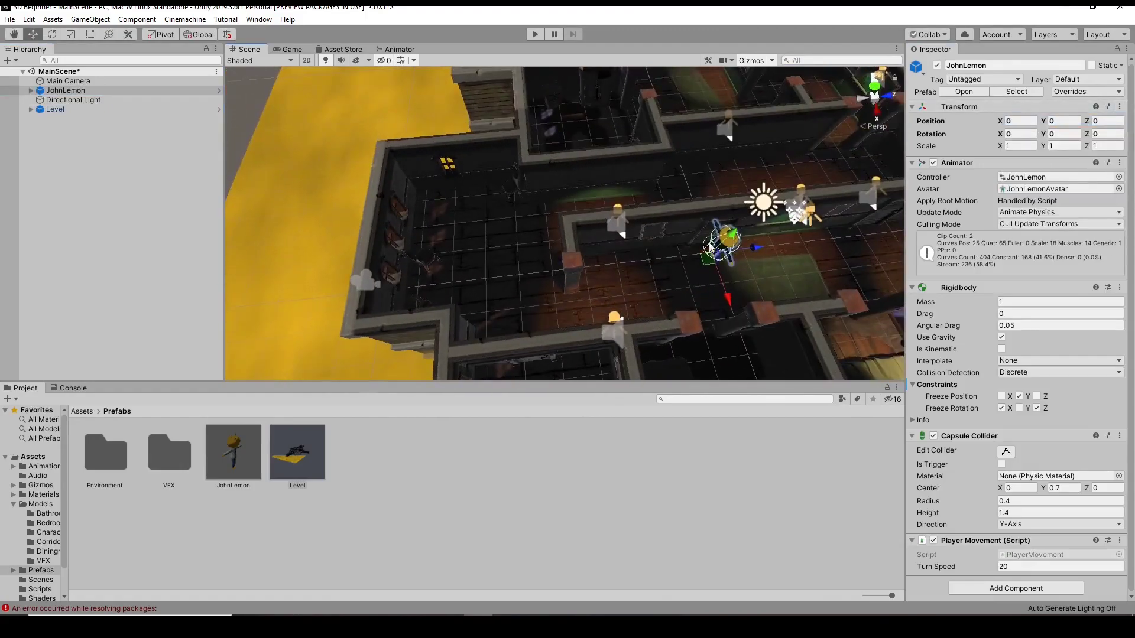
click(289, 49)
click(249, 49)
Raise the Main Camera and tilt it down about 18.5 degrees, previewing in play mode
click(68, 80)
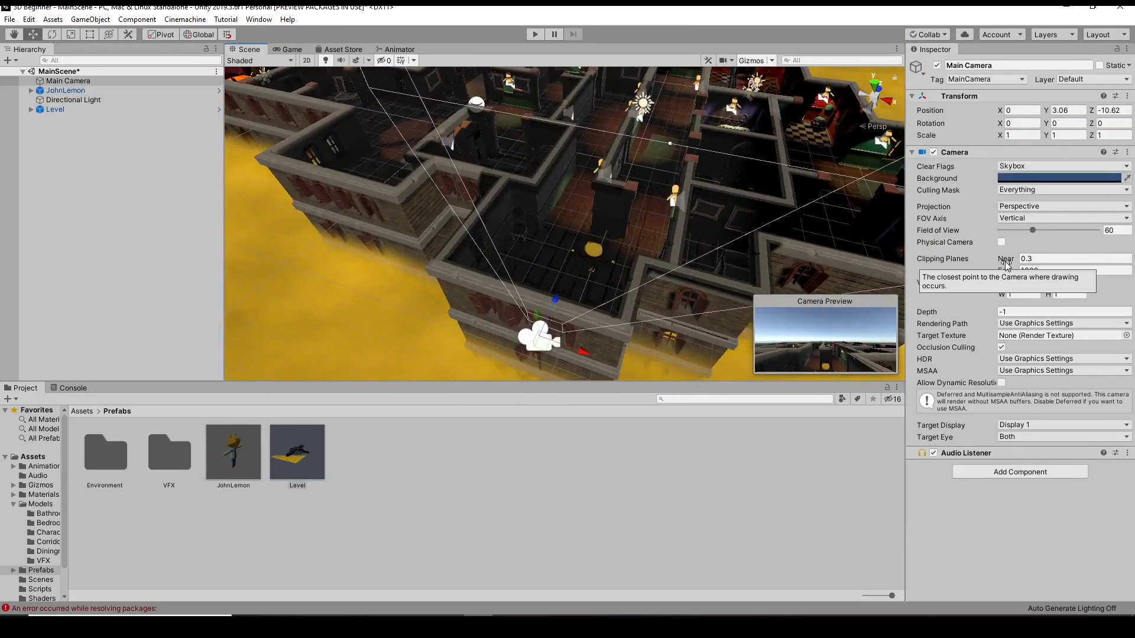
drag(535, 315, 531, 269)
key(e)
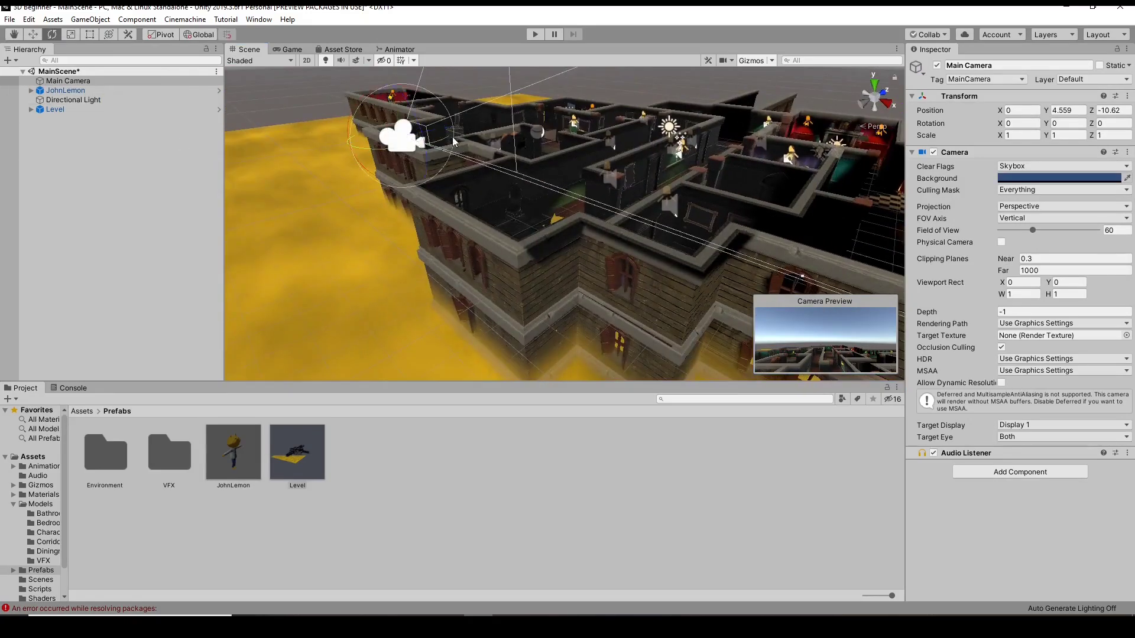
drag(402, 148, 401, 177)
click(535, 34)
key(w)
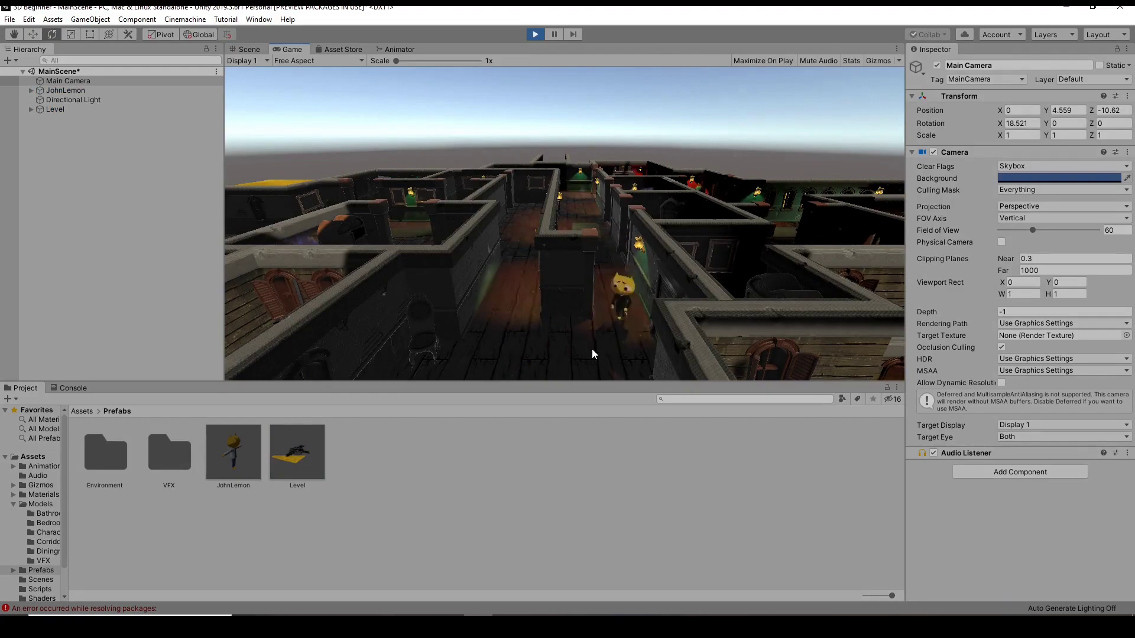
key(ctrl+p)
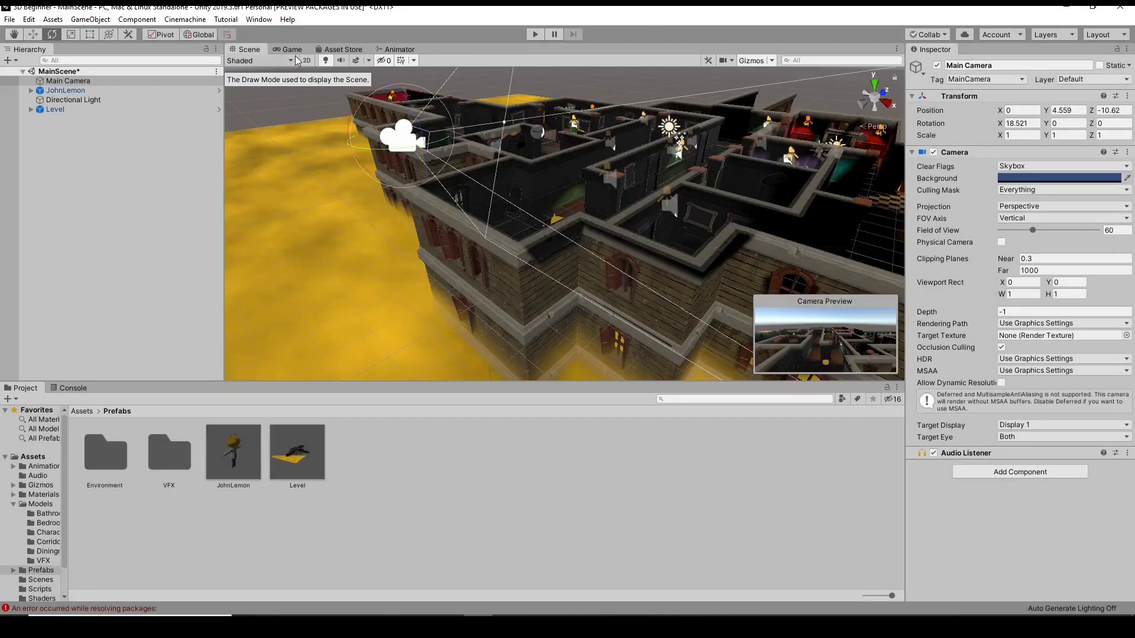
Move JohnLemon inside the mansion to Position X -9.8, Z -3.2
click(85, 111)
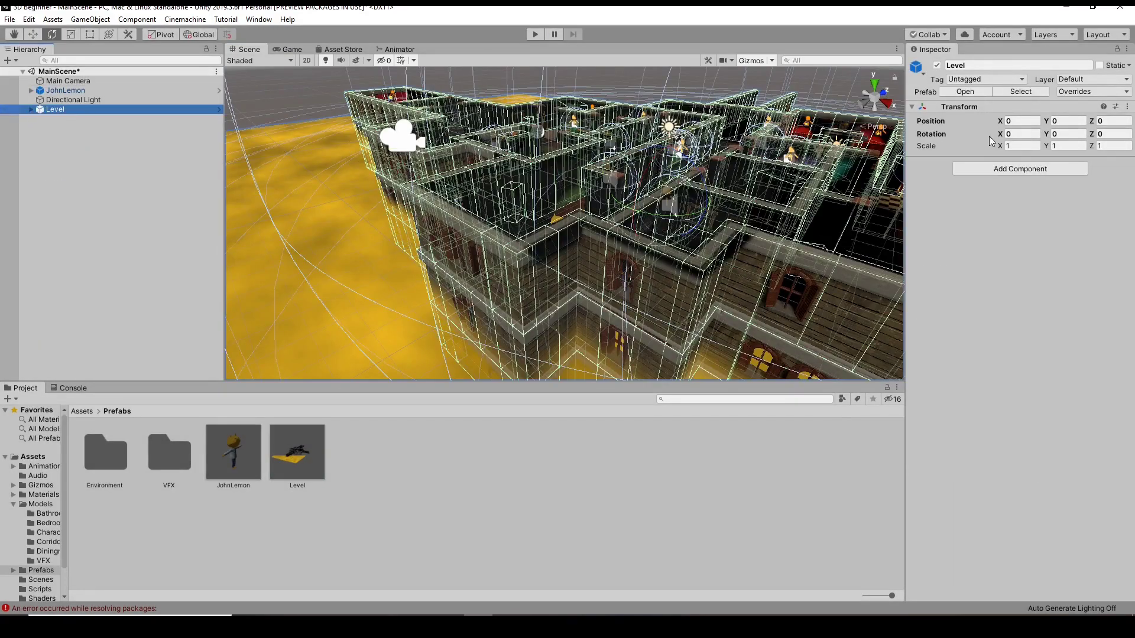
scroll(596, 207, up, 10)
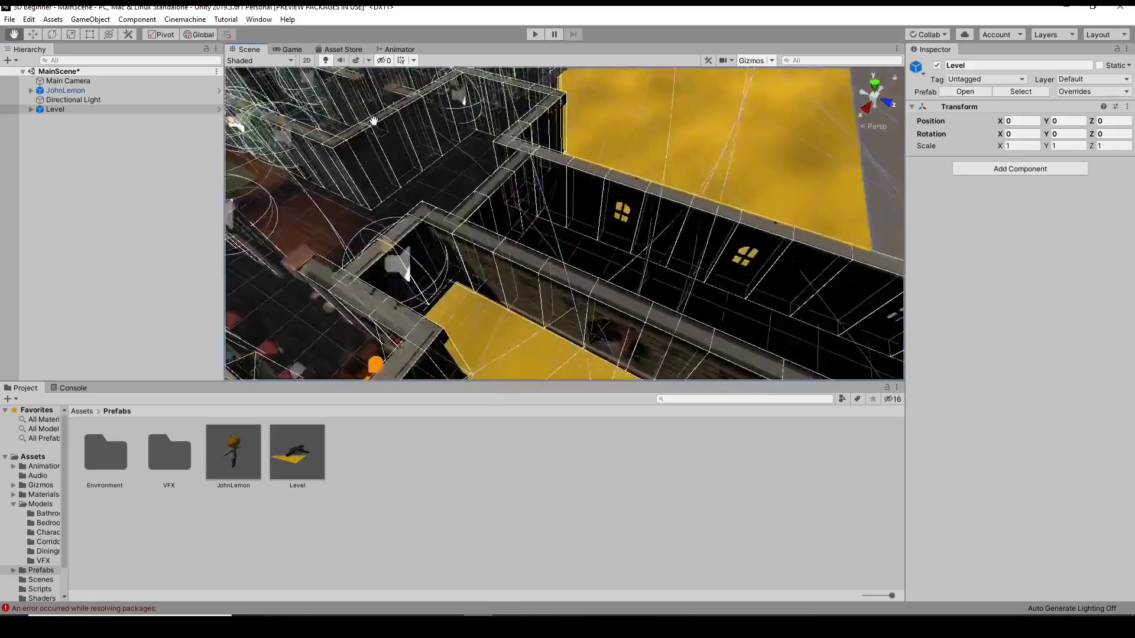
click(65, 90)
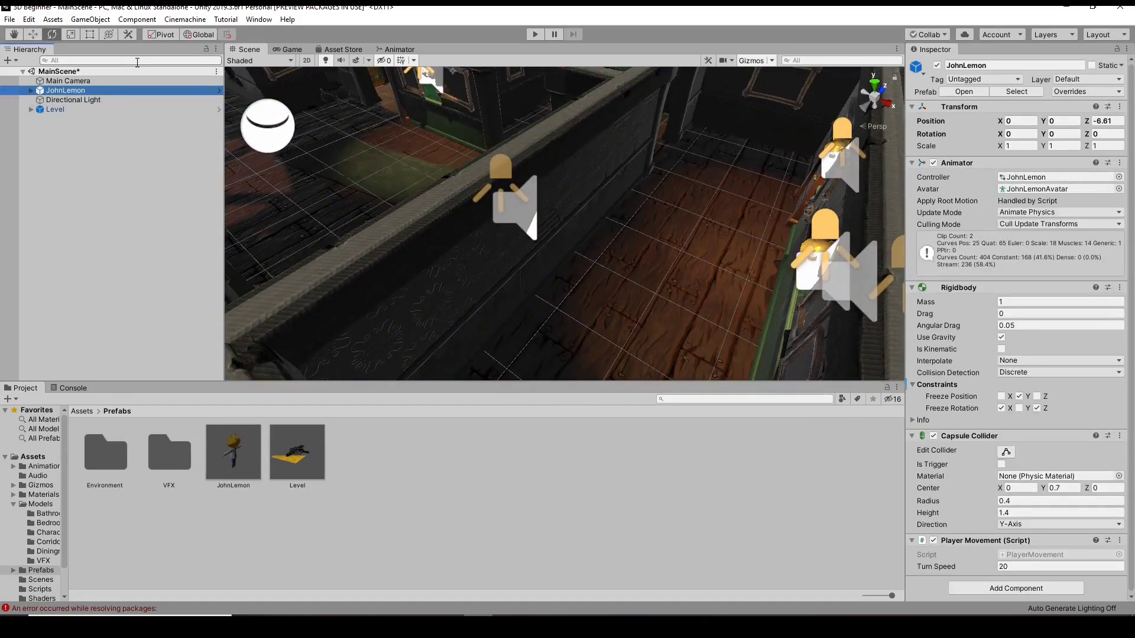
click(1021, 117)
click(1100, 120)
text(-3.2)
scroll(449, 211, down, 10)
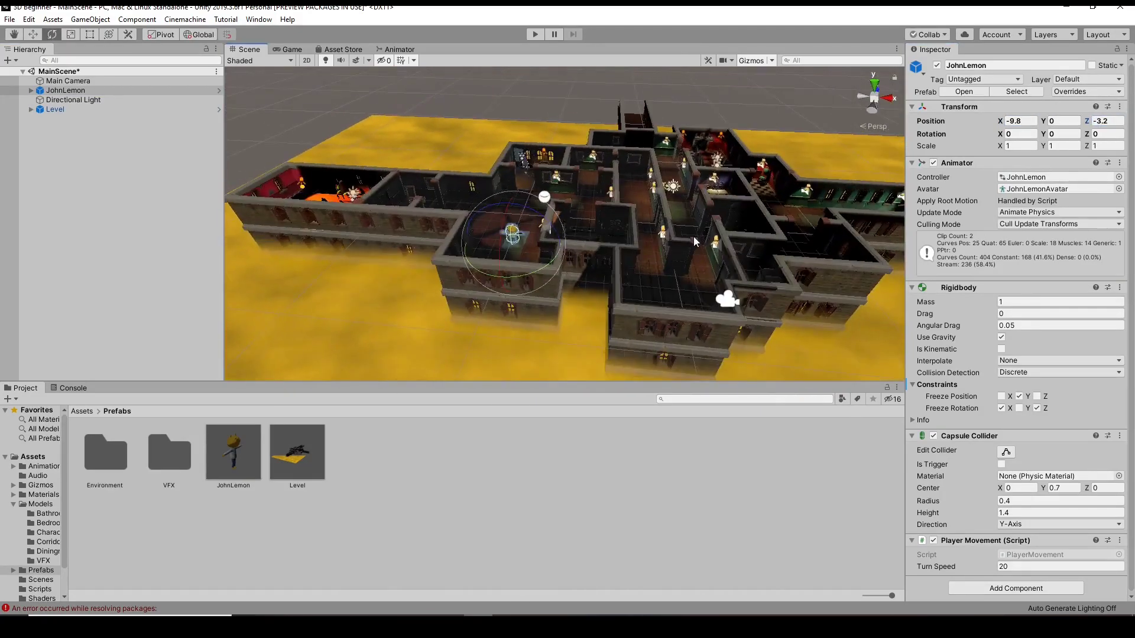
Select the Main Camera, run a quick play test of the view, then deselect it
click(727, 299)
key(w)
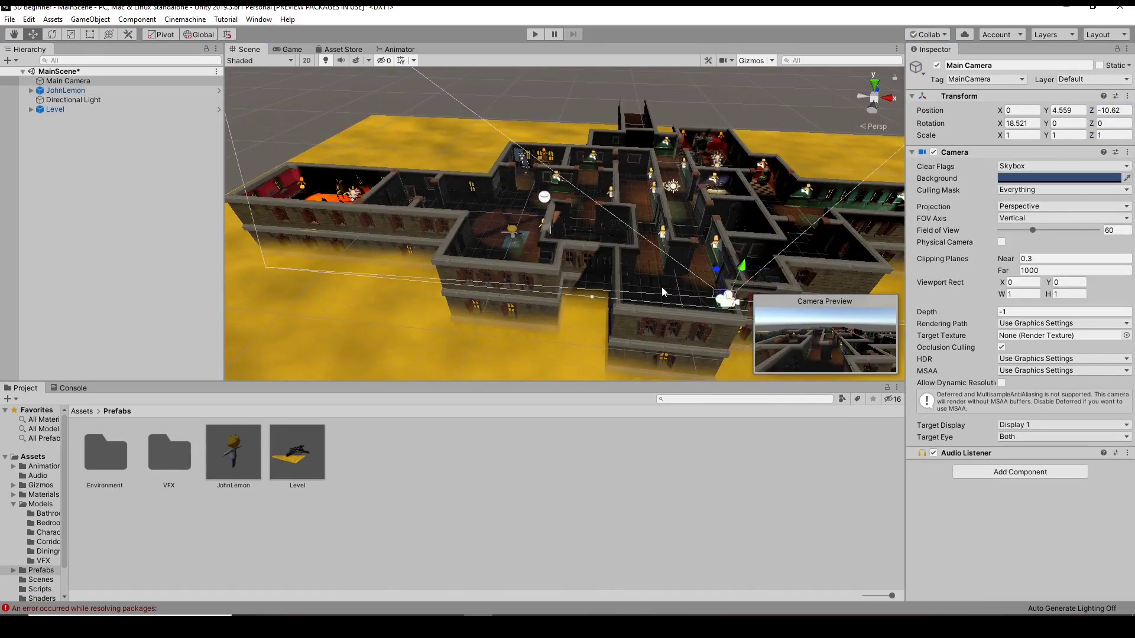
key(ctrl+p)
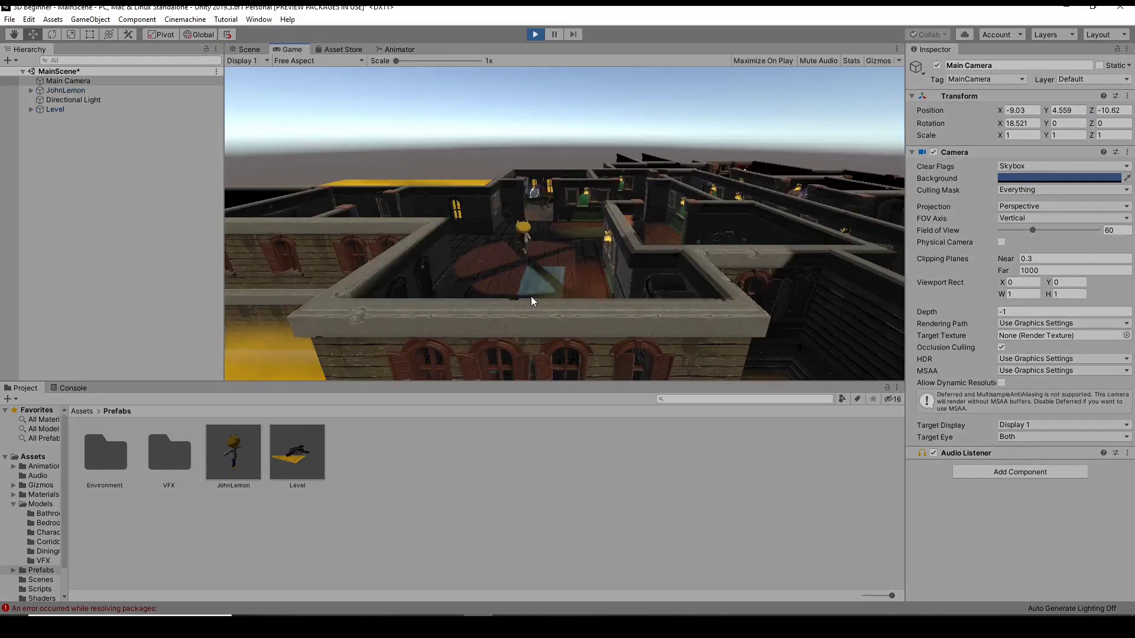
key(ctrl+p)
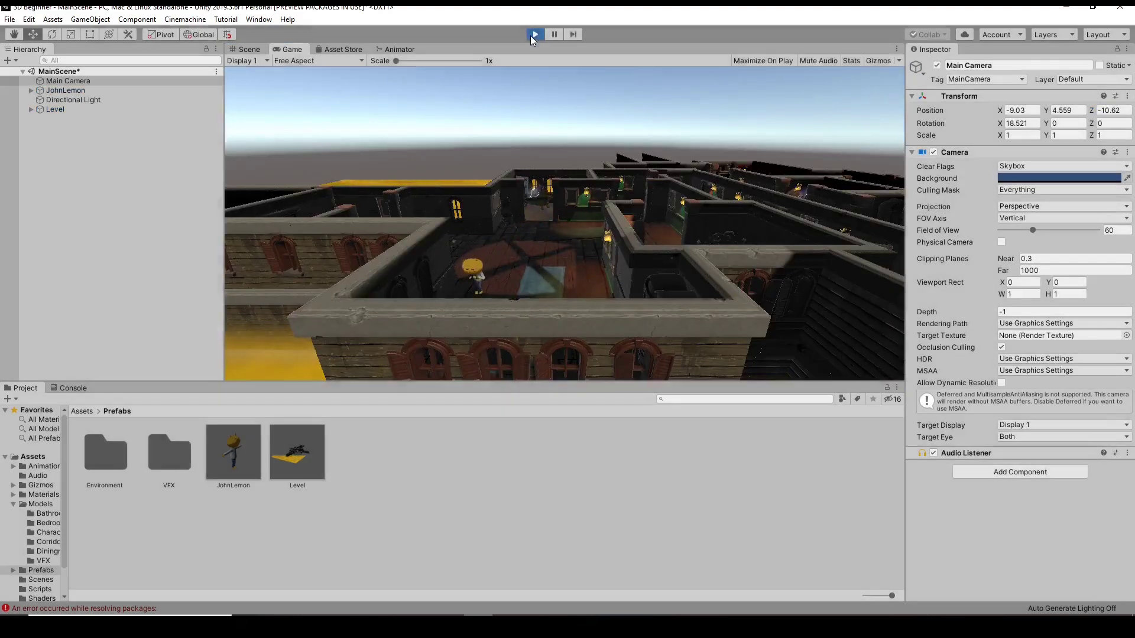
click(10, 20)
click(126, 220)
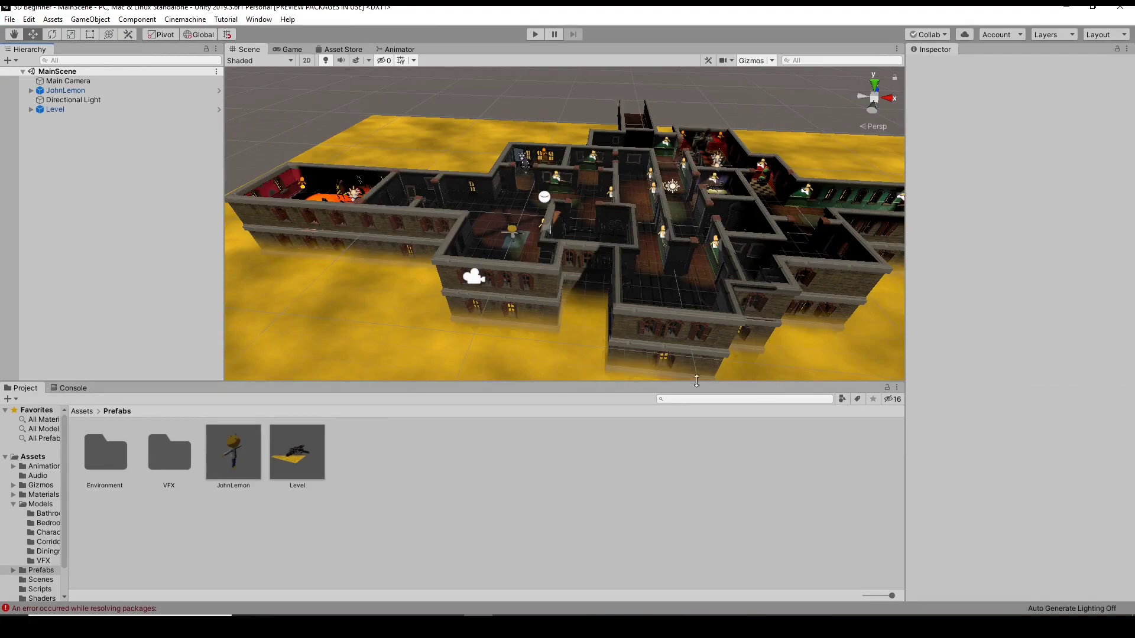
Select the Directional Light and start editing its colour in the colour picker
click(73, 100)
click(1058, 183)
click(912, 400)
click(905, 414)
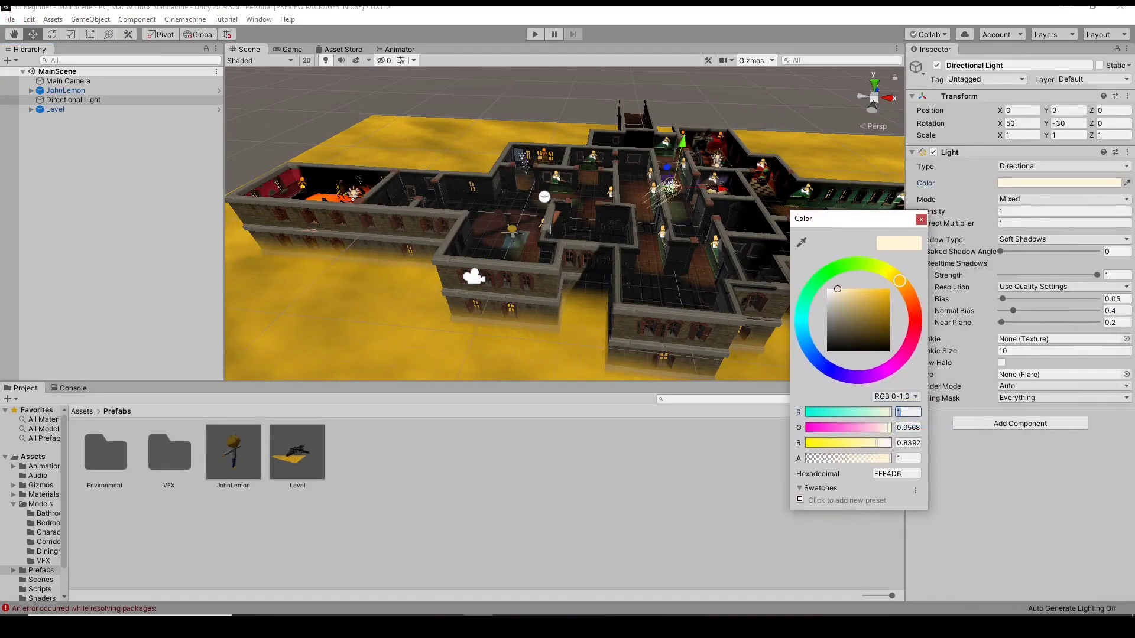
key(alt+Tab)
click(1019, 180)
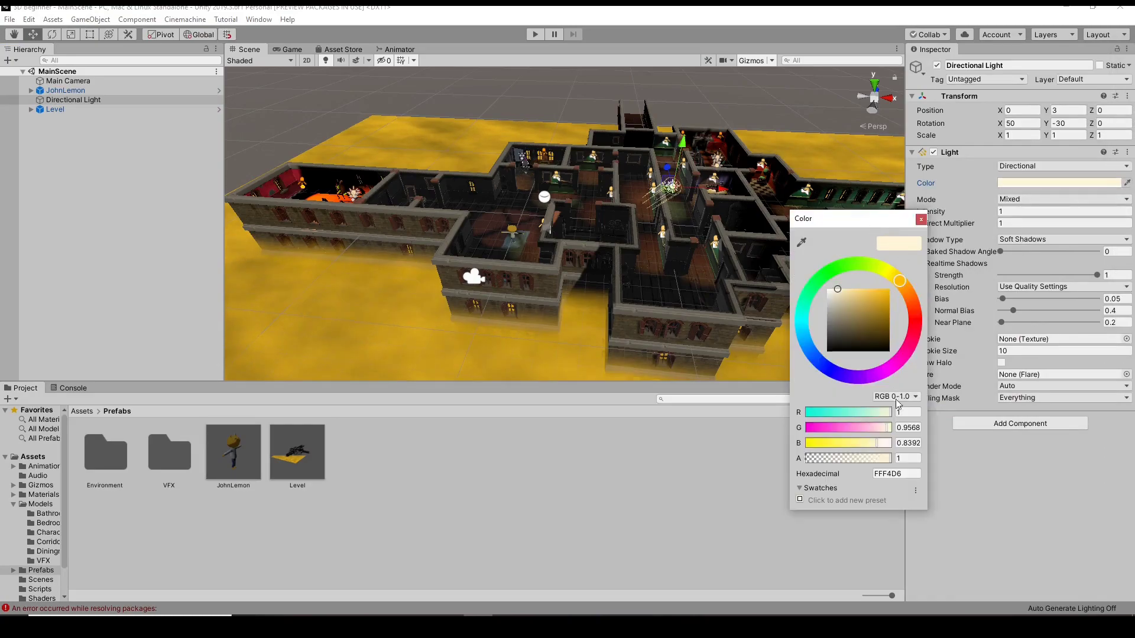
text(55)
key(Tab)
text(255)
key(Tab)
Set the light colour to RGB 225, 240, 250 (pale blue E1F0FA) in 0–255 mode
click(897, 396)
click(910, 412)
text(225)
key(Tab)
text(240)
click(914, 442)
text(250)
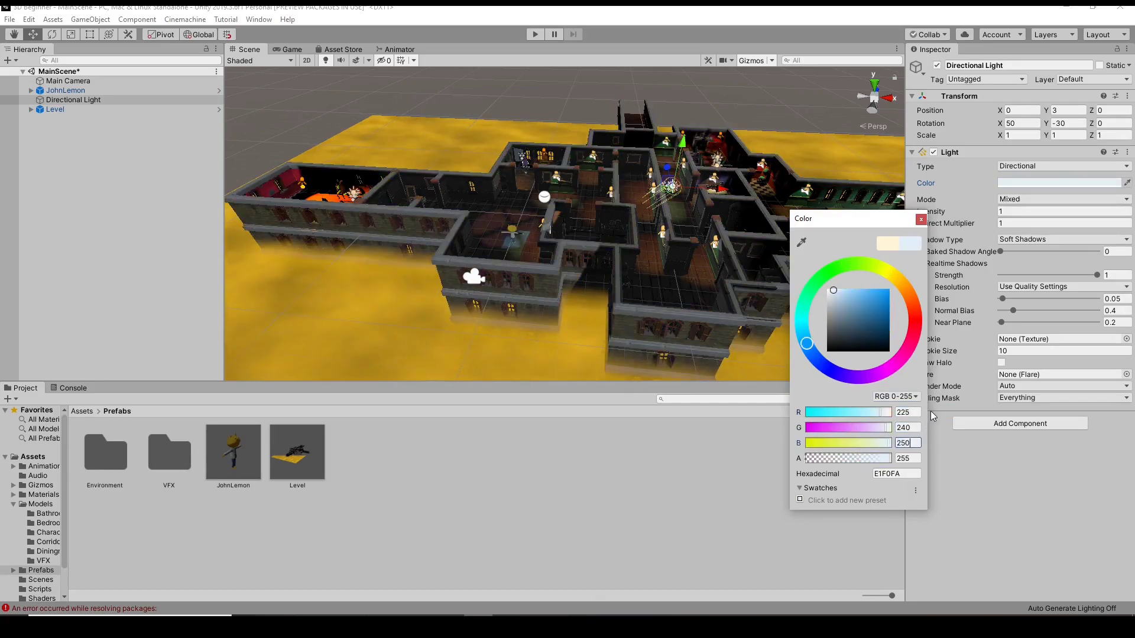
click(920, 220)
Set the Directional Light's Intensity to 2
click(1030, 212)
text(2)
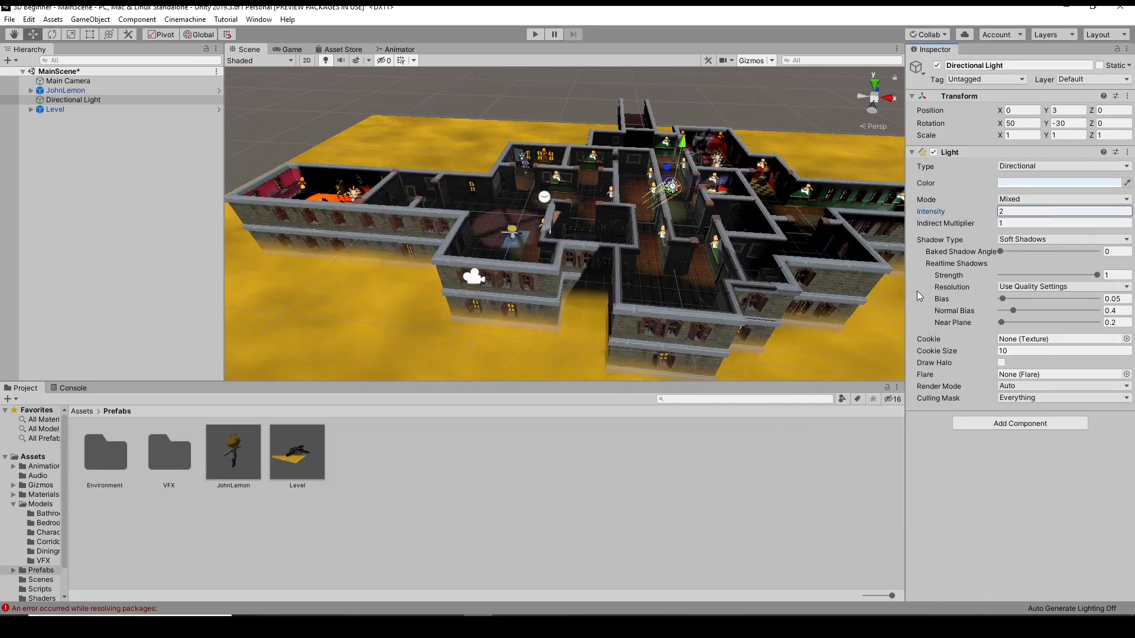
scroll(816, 372, up, 5)
mouse_move(817, 355)
alt+mouse_down()
mouse_move(689, 248)
mouse_move(591, 195)
alt+mouse_up()
click(1032, 211)
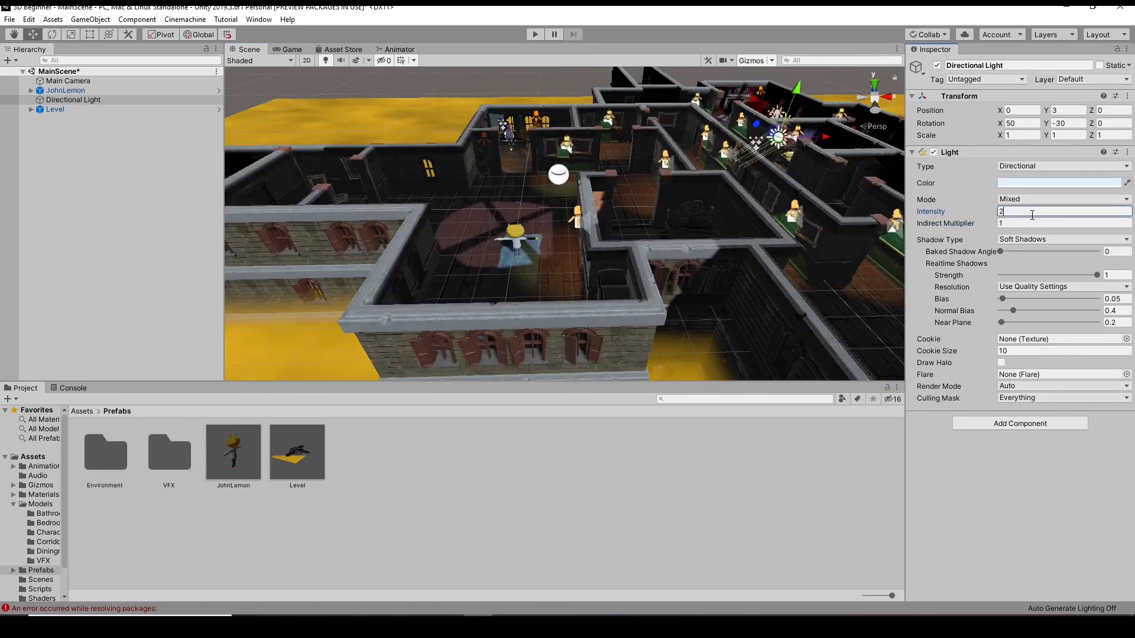
scroll(715, 290, down, 5)
click(118, 100)
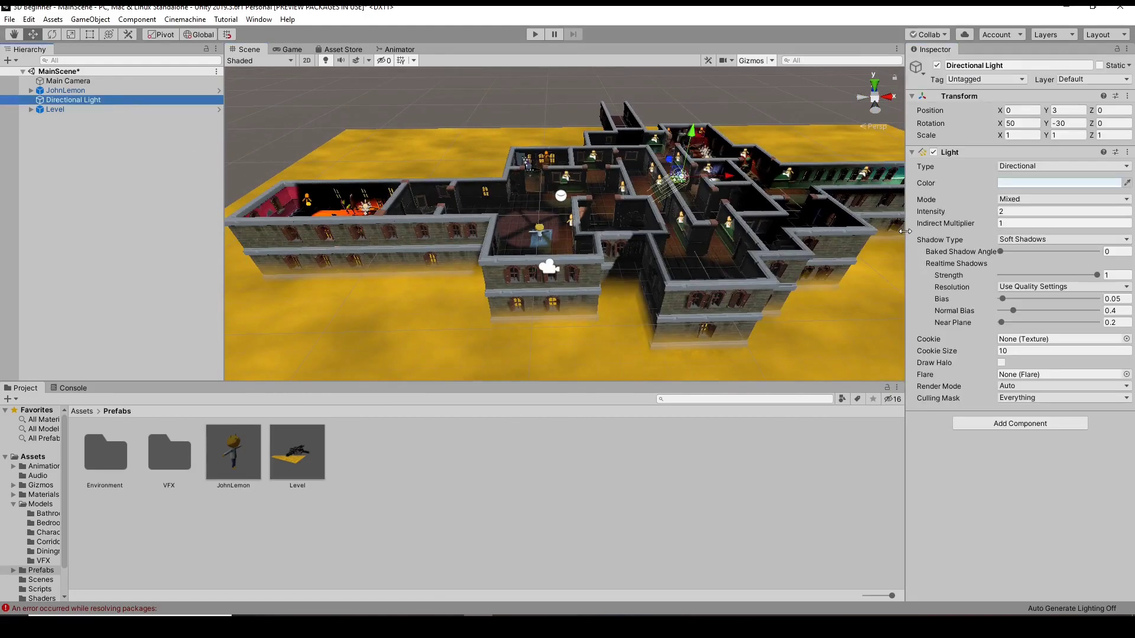
Keep Soft Shadows and set Shadow Resolution to Very High Resolution
click(1033, 239)
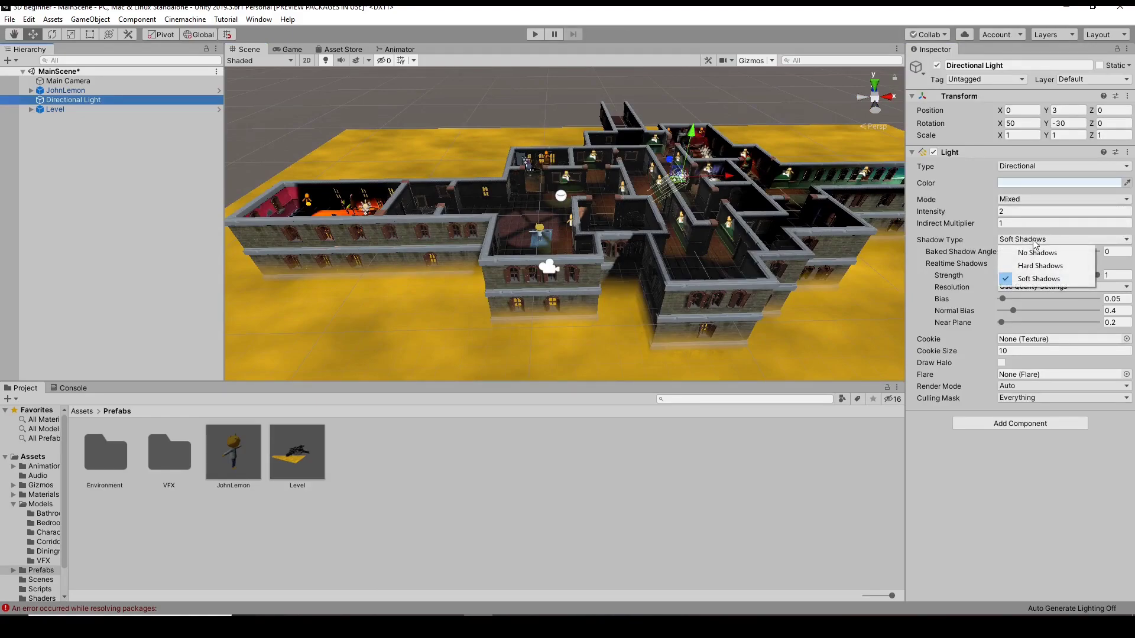
click(1038, 278)
click(1058, 287)
click(1041, 353)
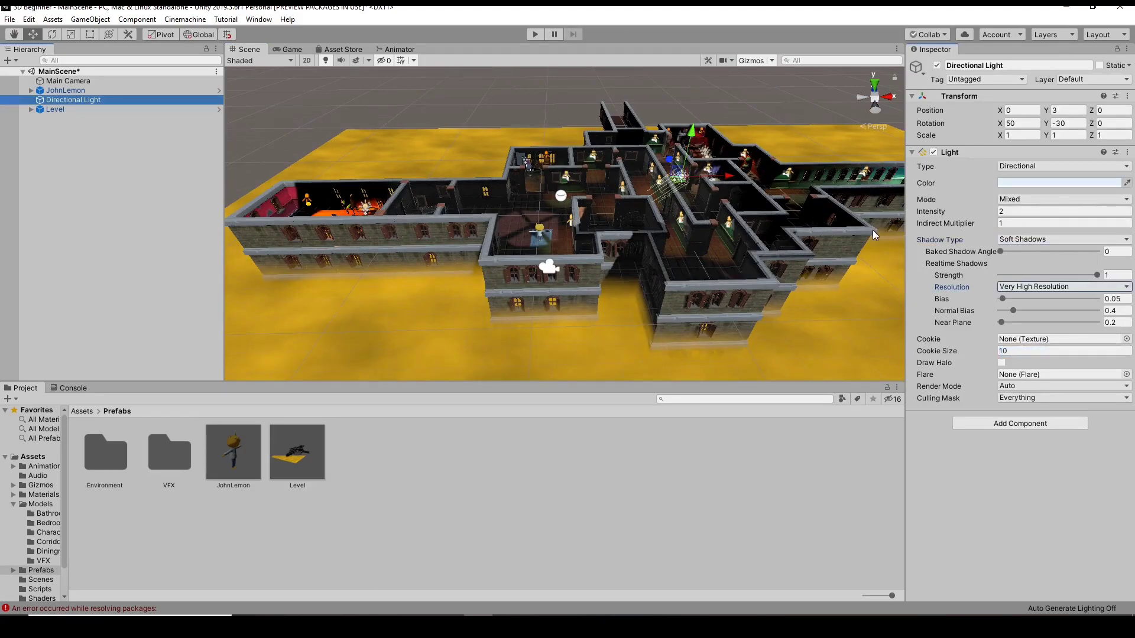
click(1040, 287)
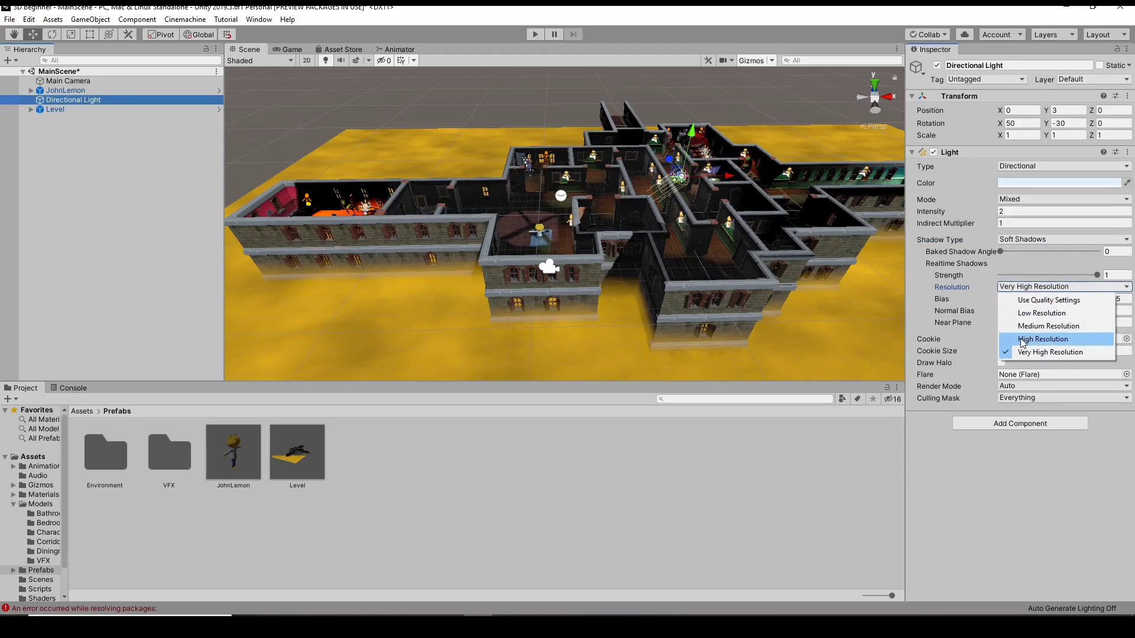
click(1023, 340)
scroll(623, 301, up, 3)
scroll(623, 300, up, 3)
scroll(661, 264, down, 3)
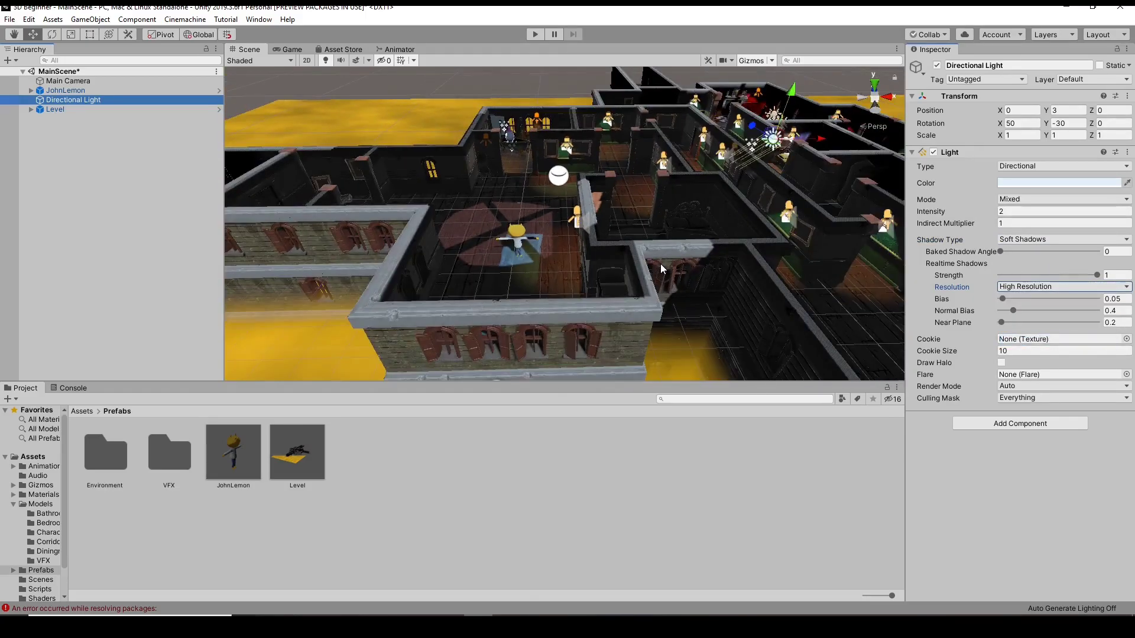
click(1058, 287)
click(1036, 351)
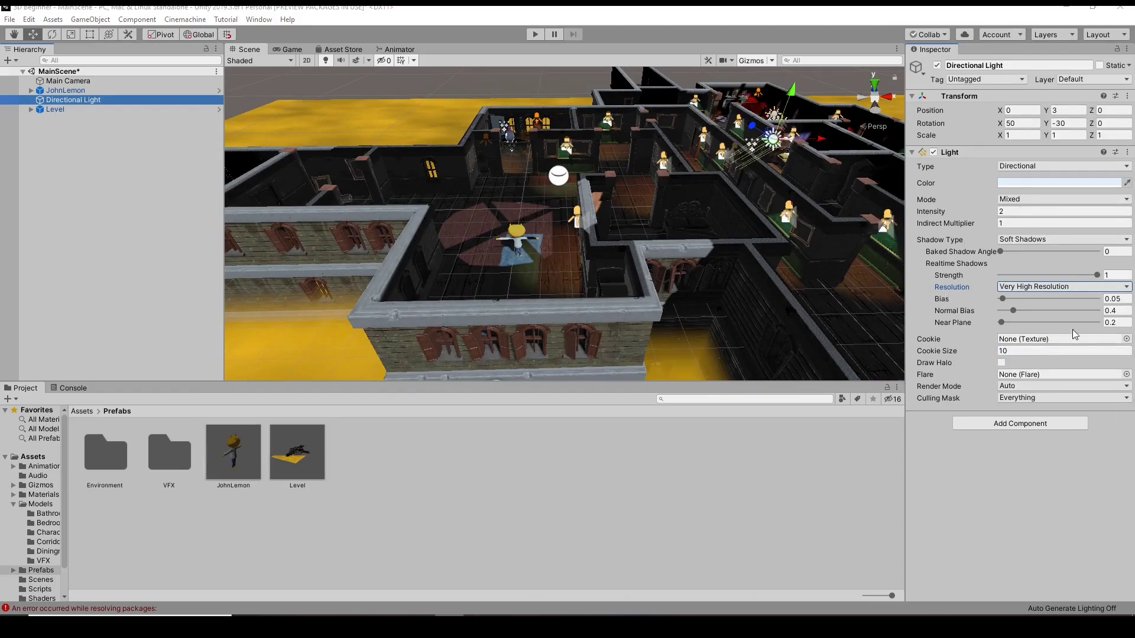
Set the shadow Bias and Normal Bias both to 0.01
click(1114, 298)
text(0.01)
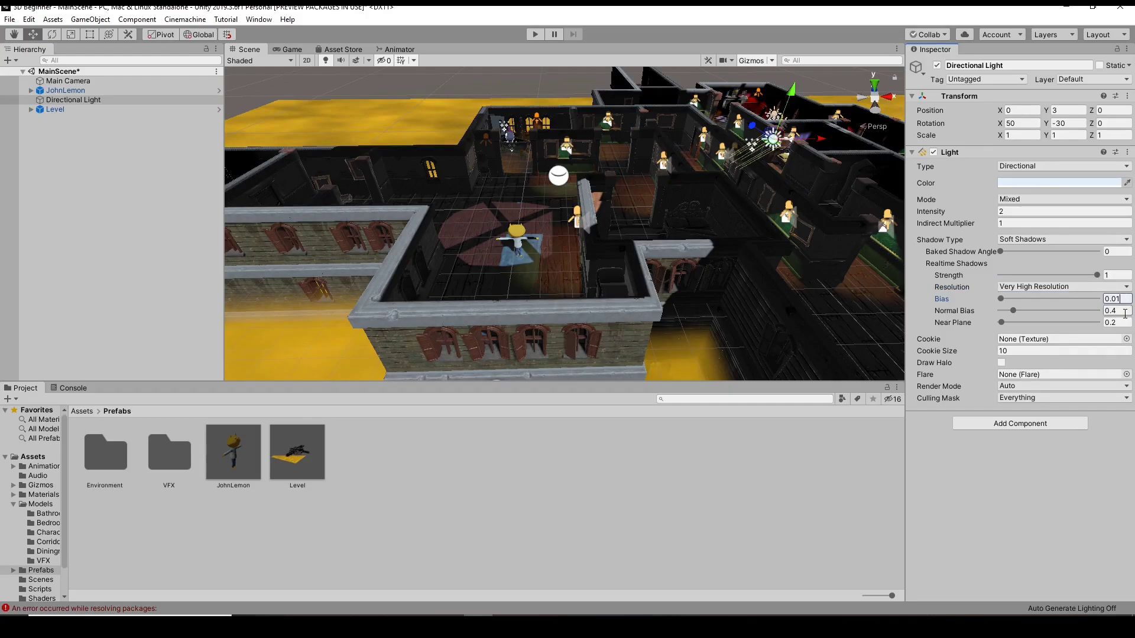
click(1125, 312)
text(0.01)
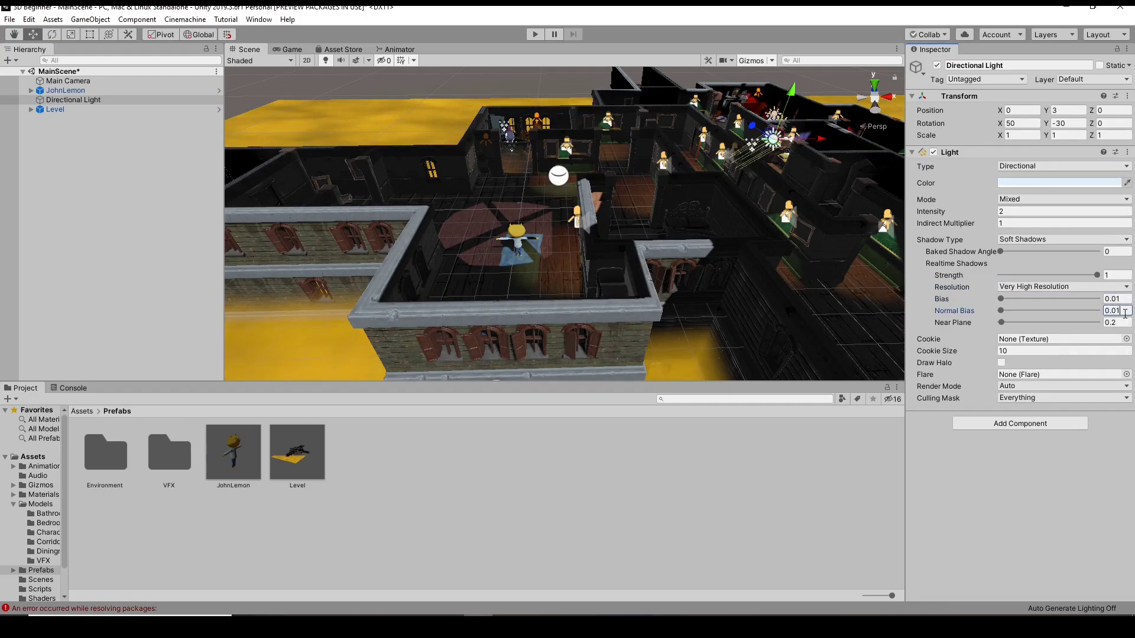
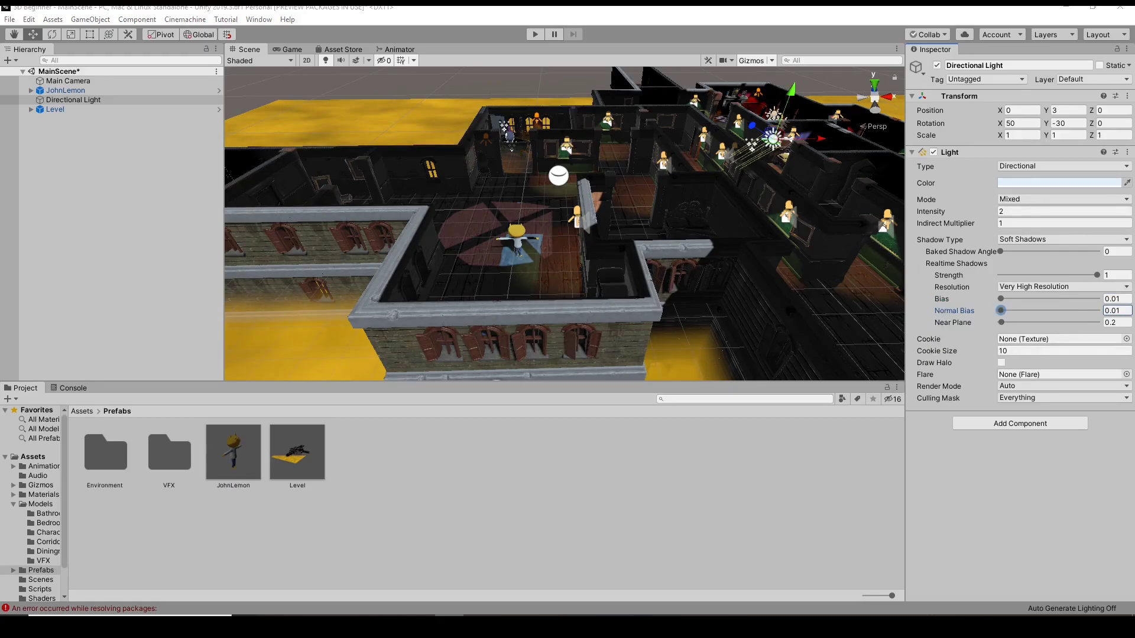
Rotate the Directional Light to X 30, Y 20 and end the Play-mode preview
click(1021, 123)
text(30)
key(Tab)
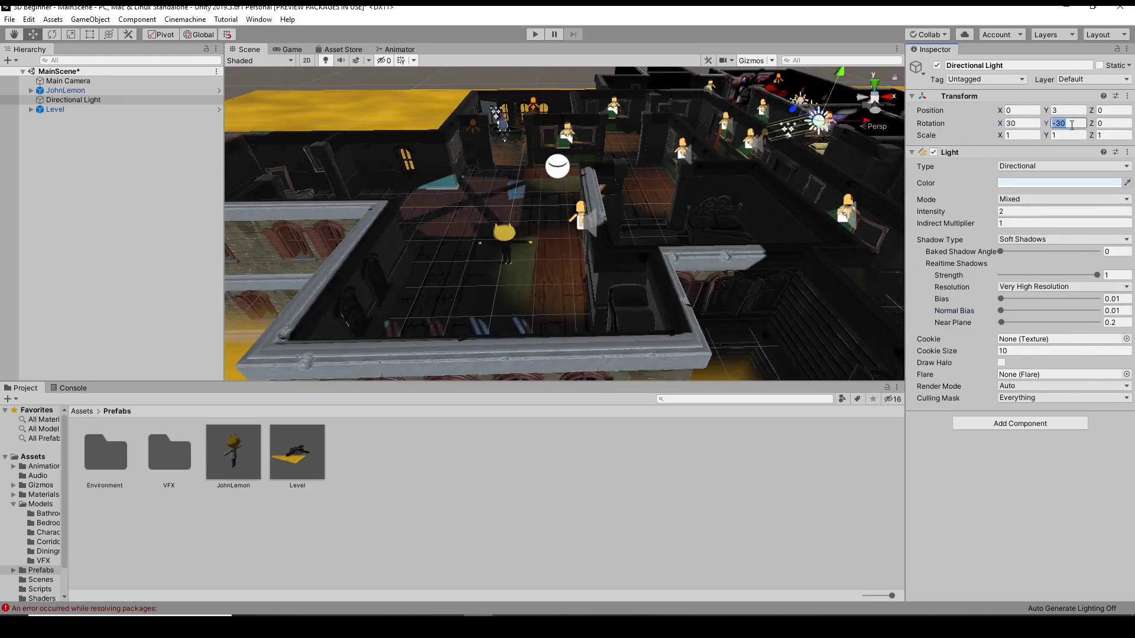
text(20)
key(Return)
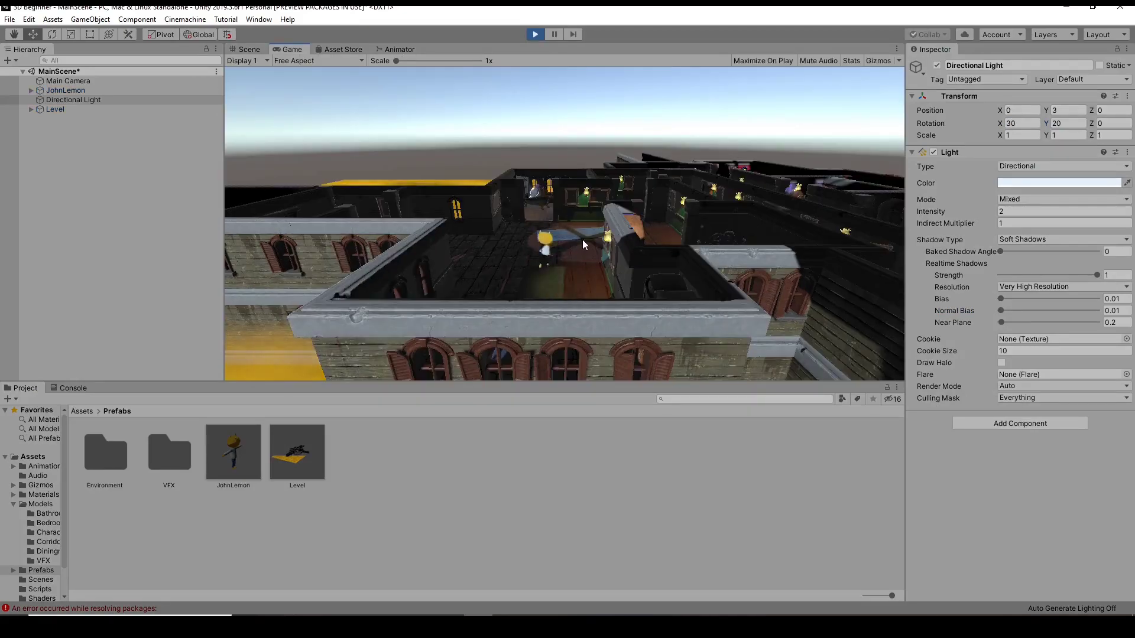
click(535, 34)
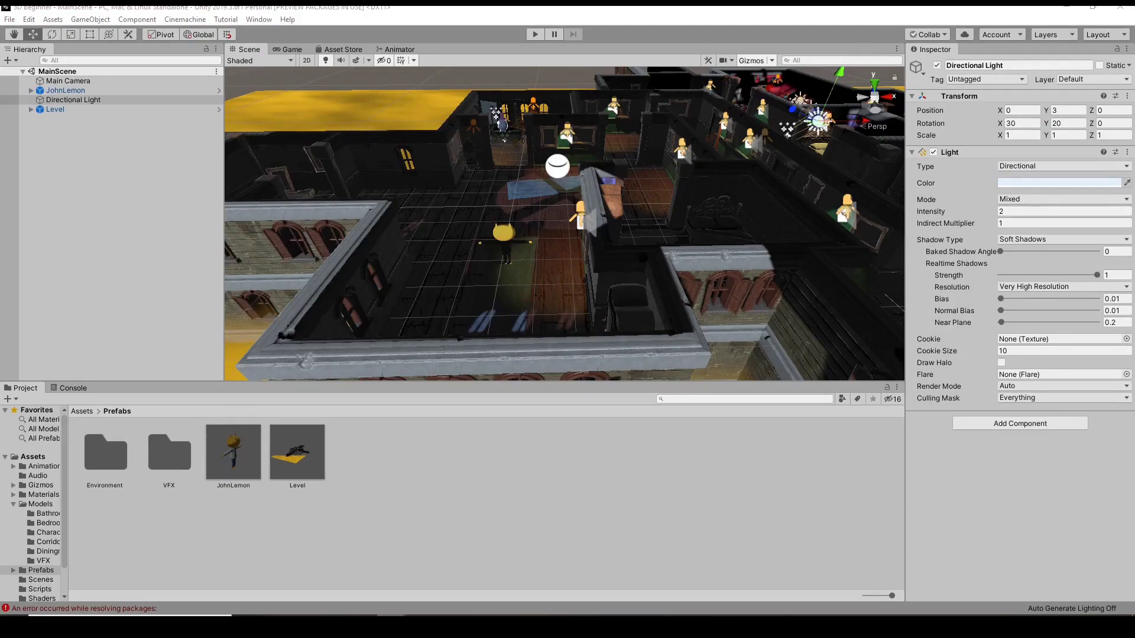
click(258, 19)
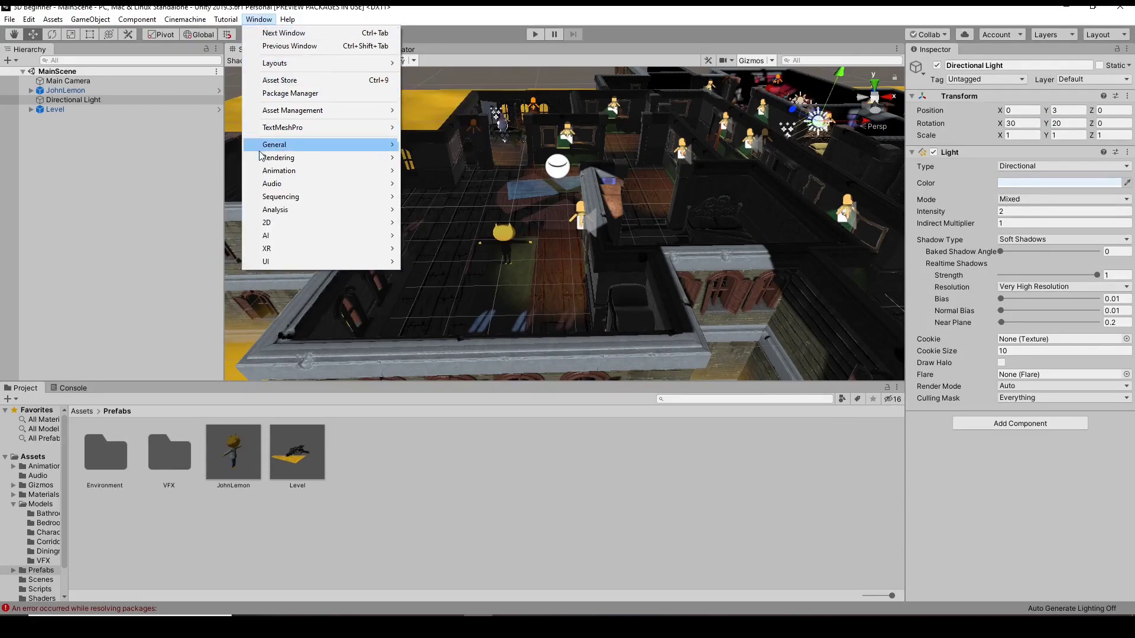
Turn off Baked Global Illumination in the Lighting Settings
mouse_move(266, 157)
click(450, 165)
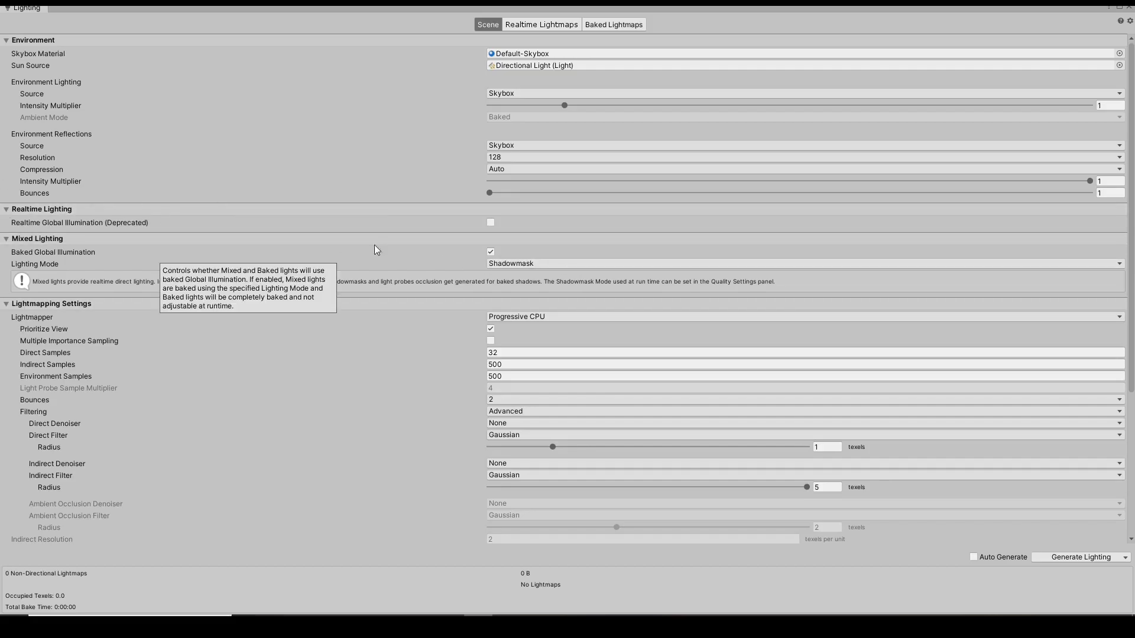
scroll(239, 347, down, 5)
scroll(239, 346, up, 5)
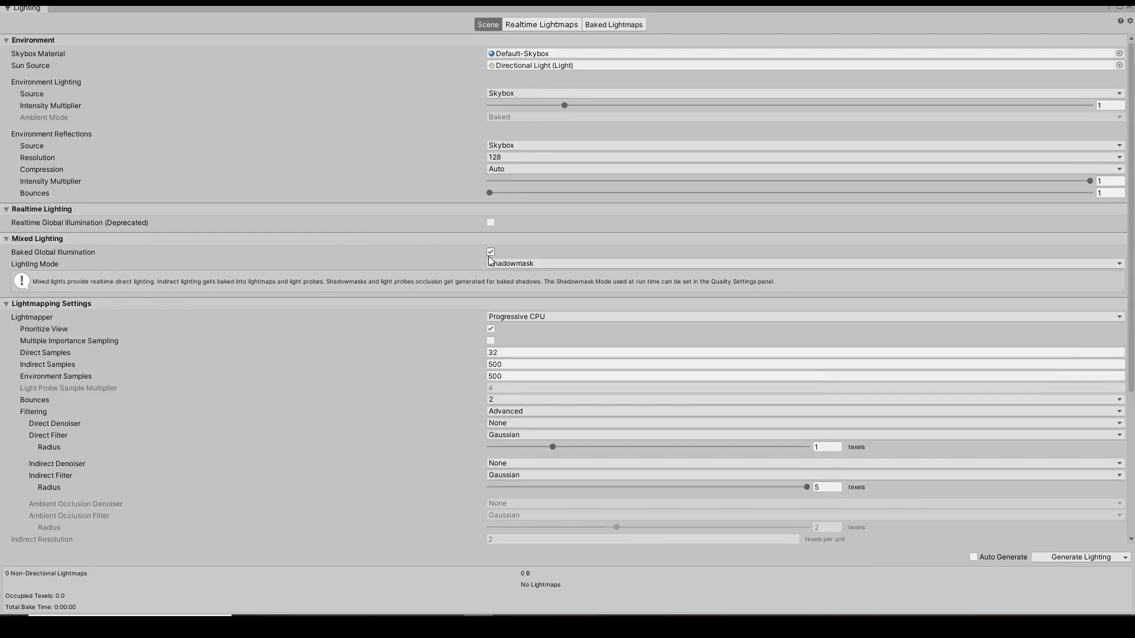
click(491, 253)
scroll(625, 317, down, 3)
scroll(625, 317, up, 3)
Float the Lighting window and set the Skybox Material to None
click(1119, 7)
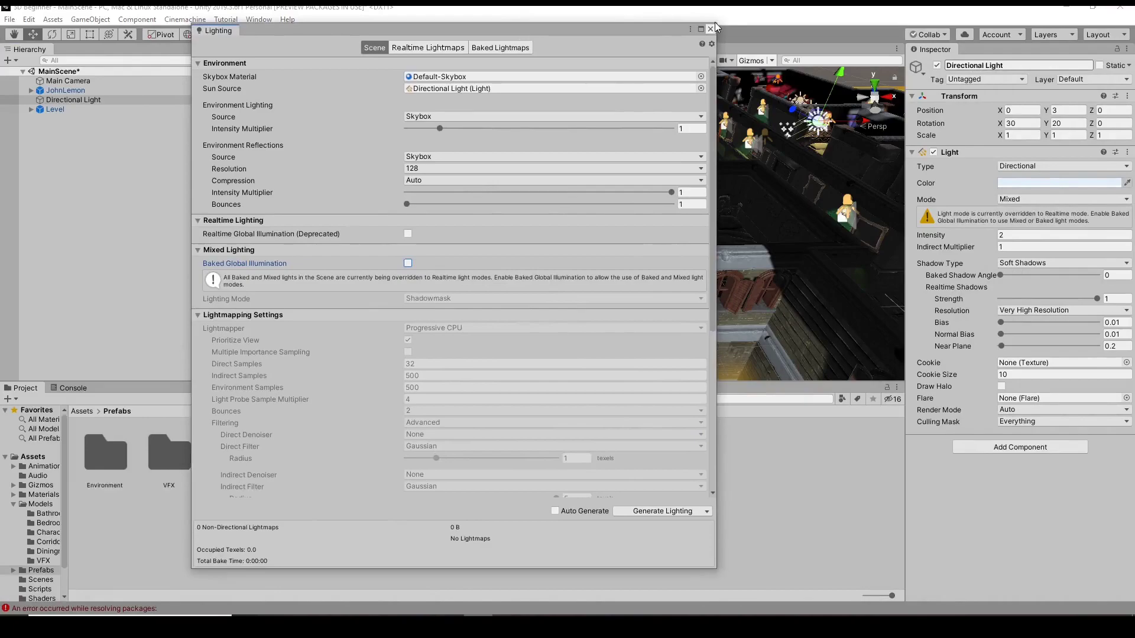
drag(715, 27, 576, 131)
click(560, 184)
scroll(384, 325, up, 5)
double_click(207, 278)
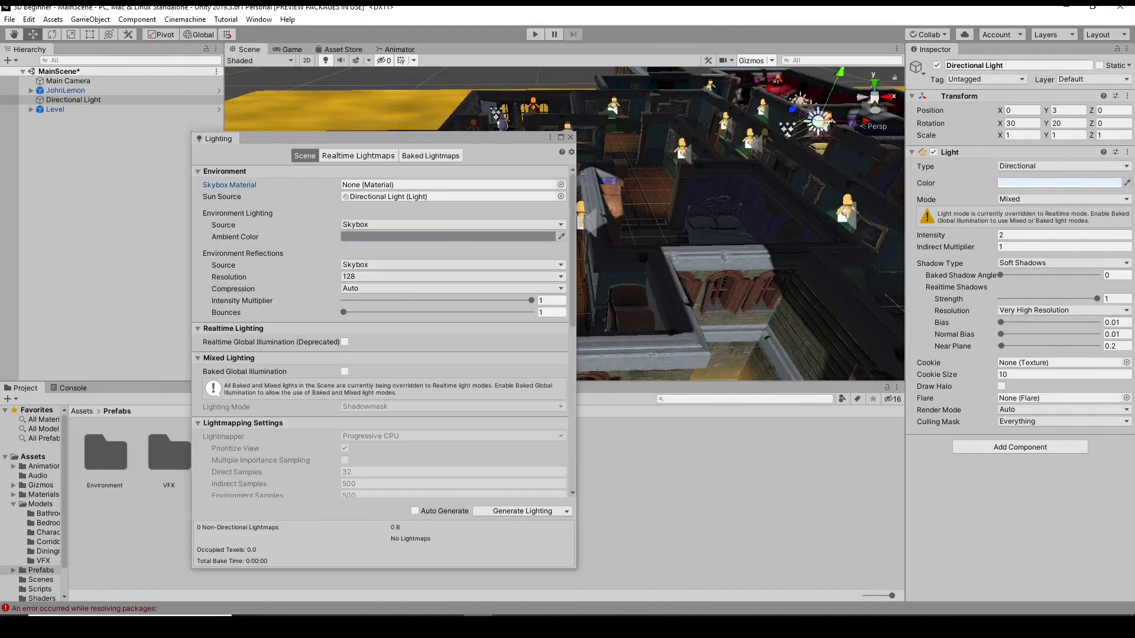
Switch environment lighting to Gradient with sky colour 170, 180, 200
click(370, 224)
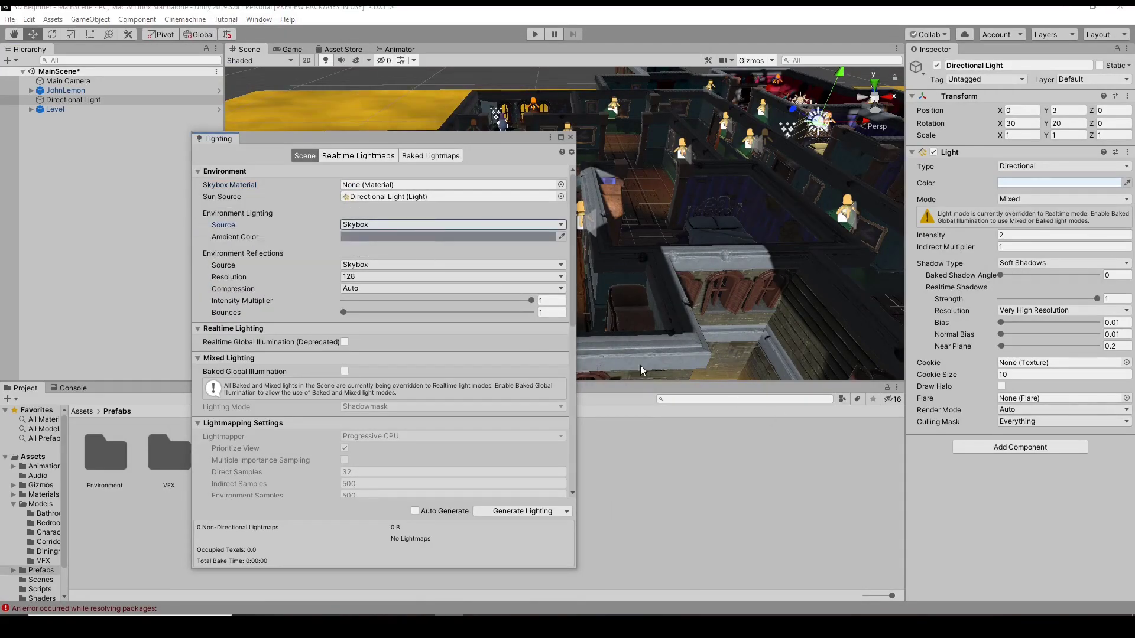
click(370, 246)
click(414, 237)
click(899, 412)
text(170)
key(Tab)
text(180)
click(907, 443)
text(200)
click(934, 236)
Set the gradient's equator colour to 90, 110, 130
click(448, 248)
click(907, 412)
text(90)
click(907, 427)
text(110)
key(Tab)
text(130)
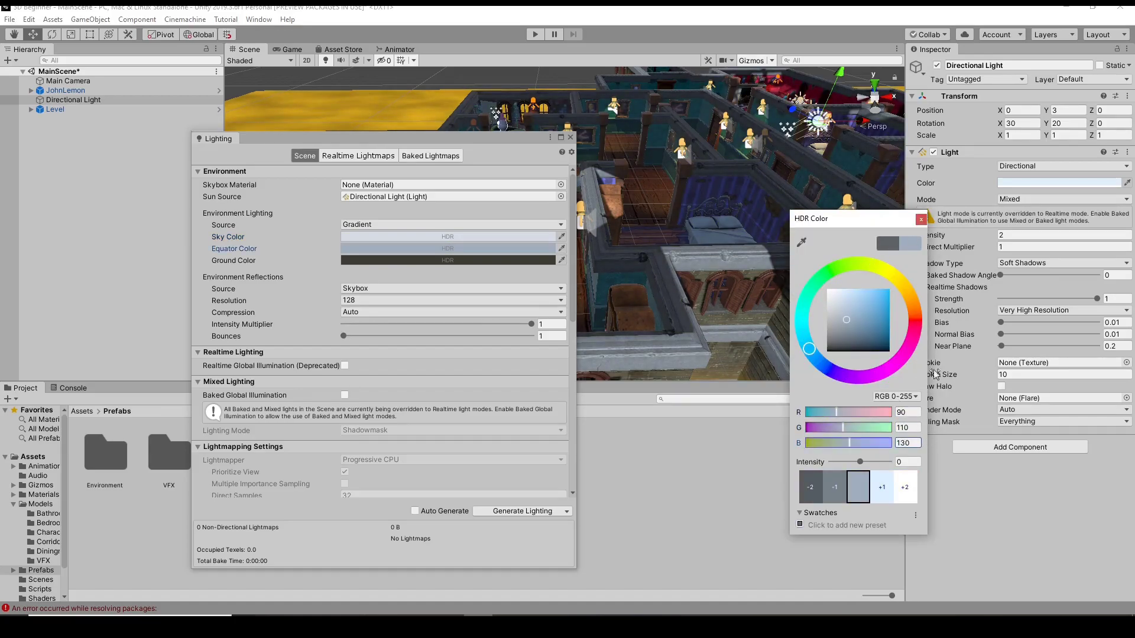
click(921, 219)
Make the ground colour black, close Lighting Settings and play-test the lighting
click(447, 260)
click(908, 412)
text(0)
key(Tab)
text(0)
key(Tab)
text(0)
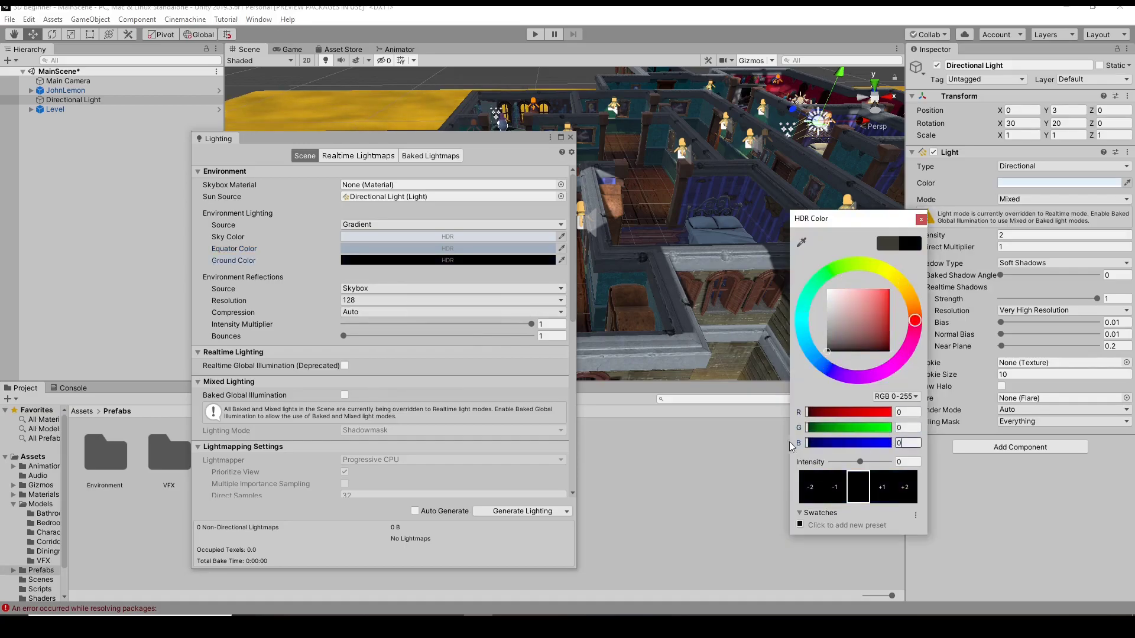
click(704, 420)
click(571, 137)
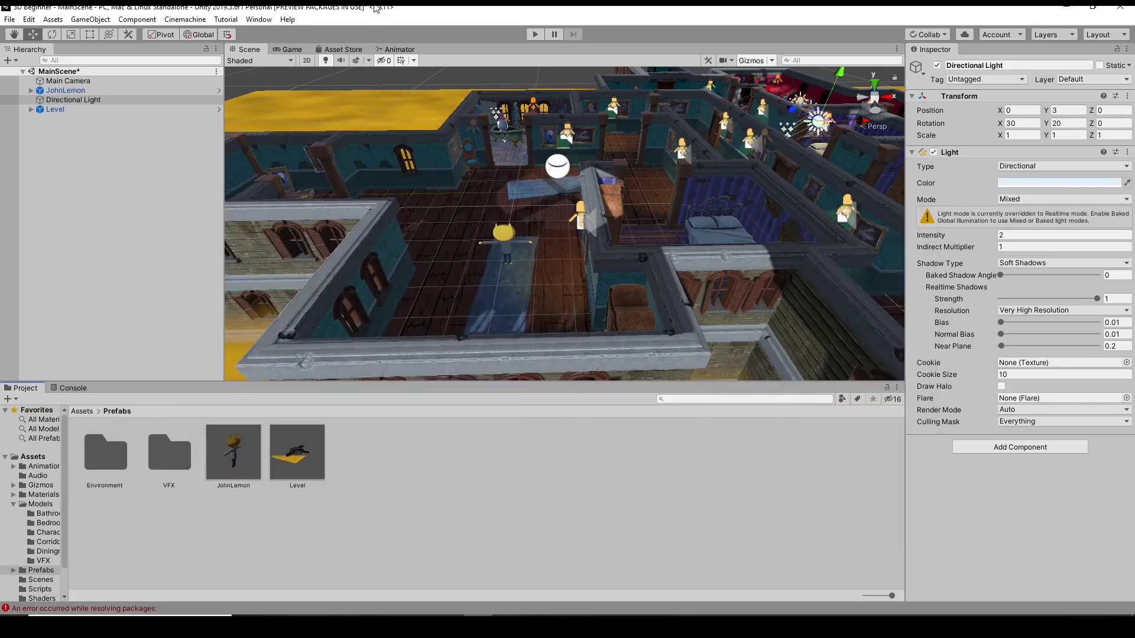
click(535, 34)
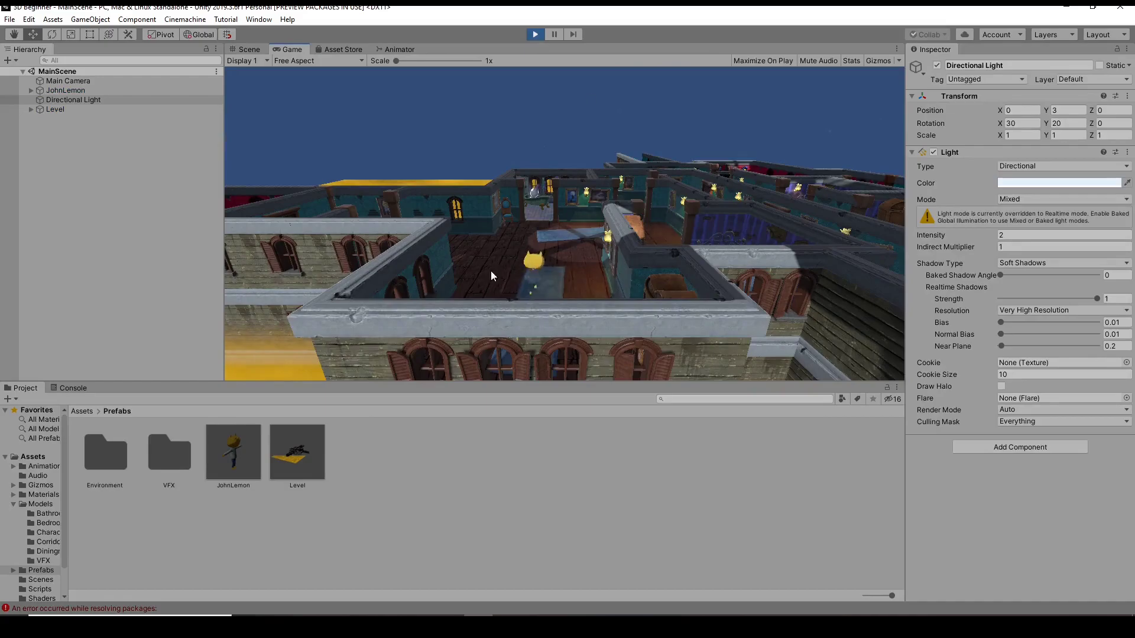
Stop the play test and recheck the equator and ground colours in Lighting Settings
click(248, 49)
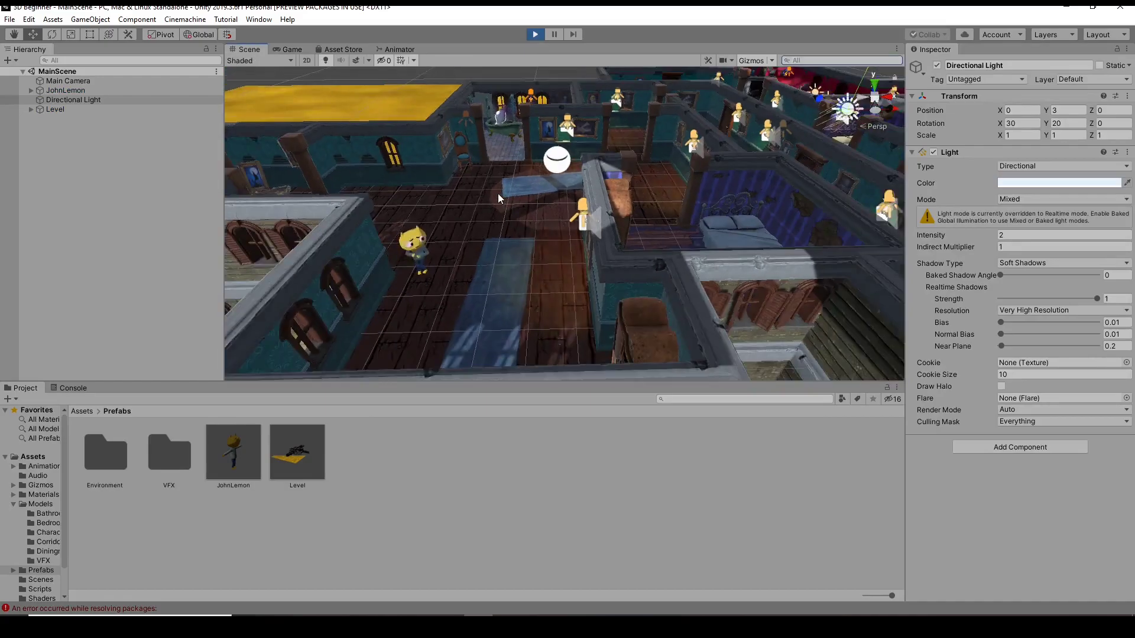
click(535, 34)
click(259, 19)
mouse_move(283, 158)
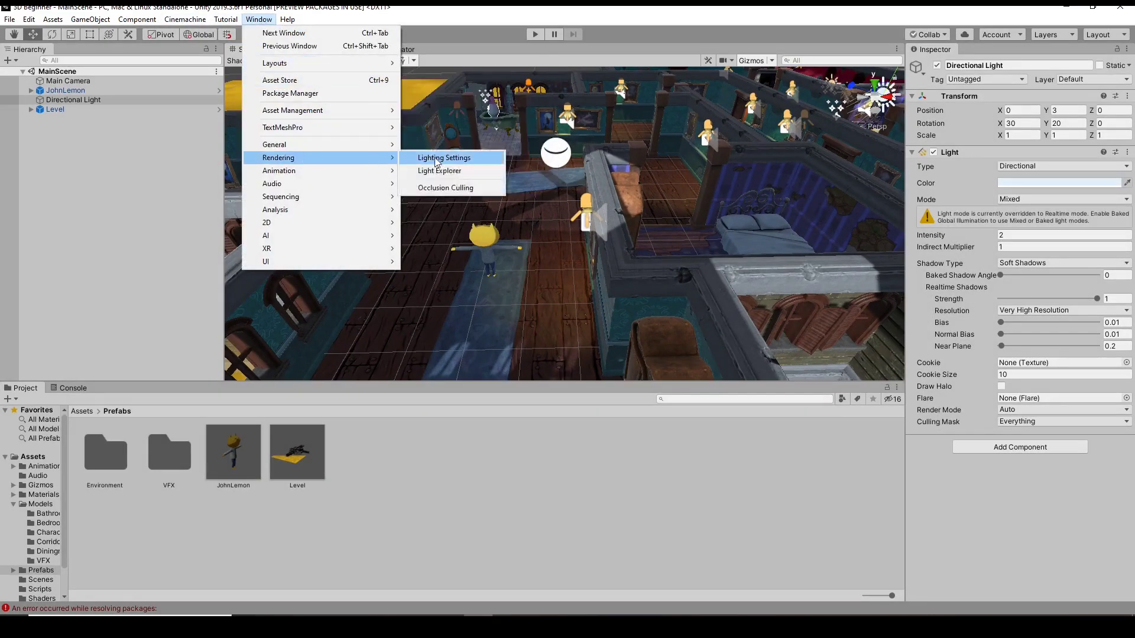
click(438, 157)
click(400, 248)
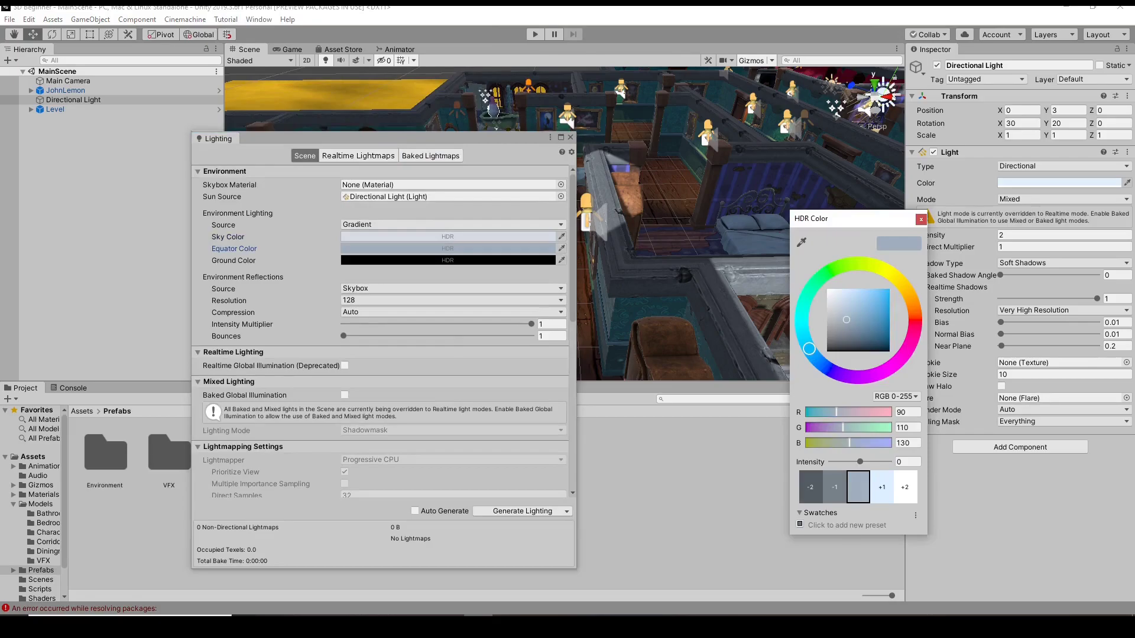
click(478, 264)
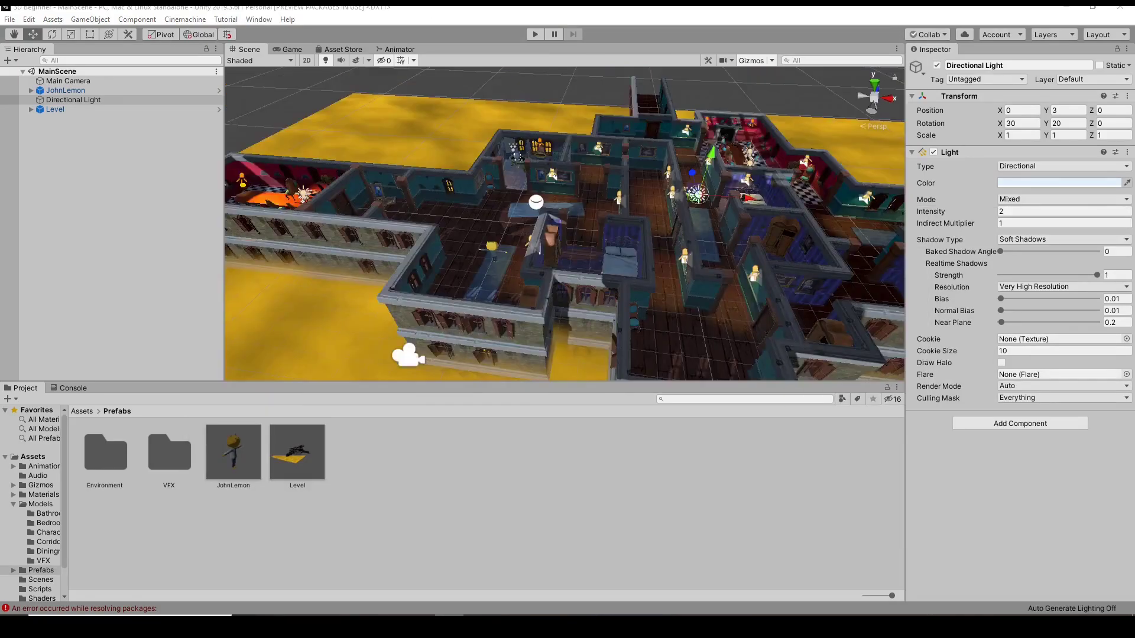
click(55, 109)
Mark the Level object and all its children as Static
click(1099, 66)
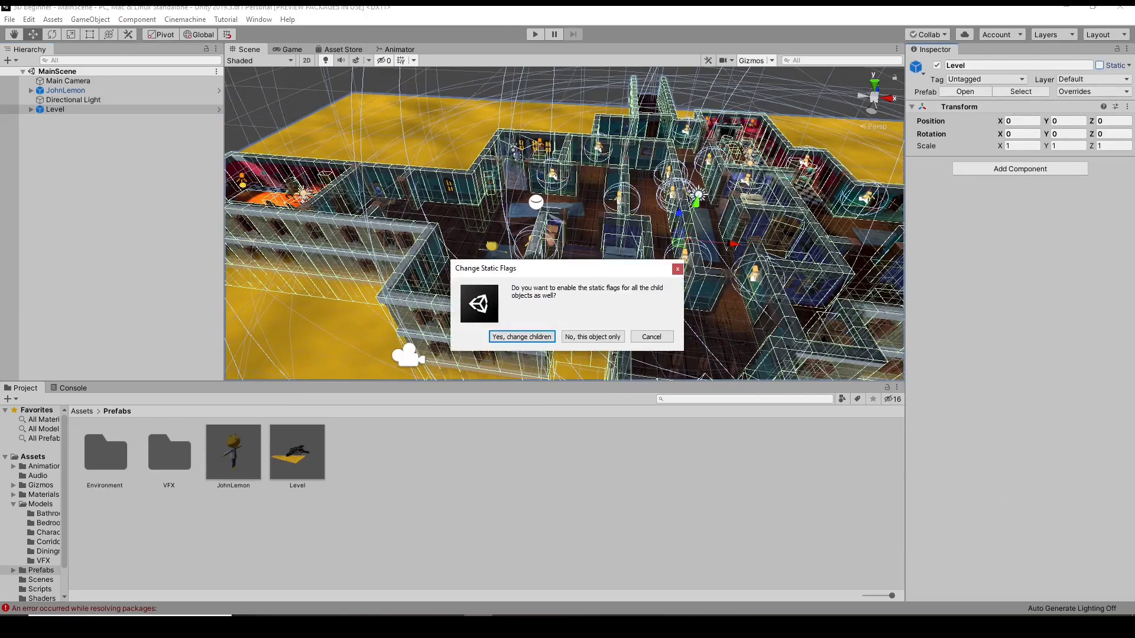
click(540, 334)
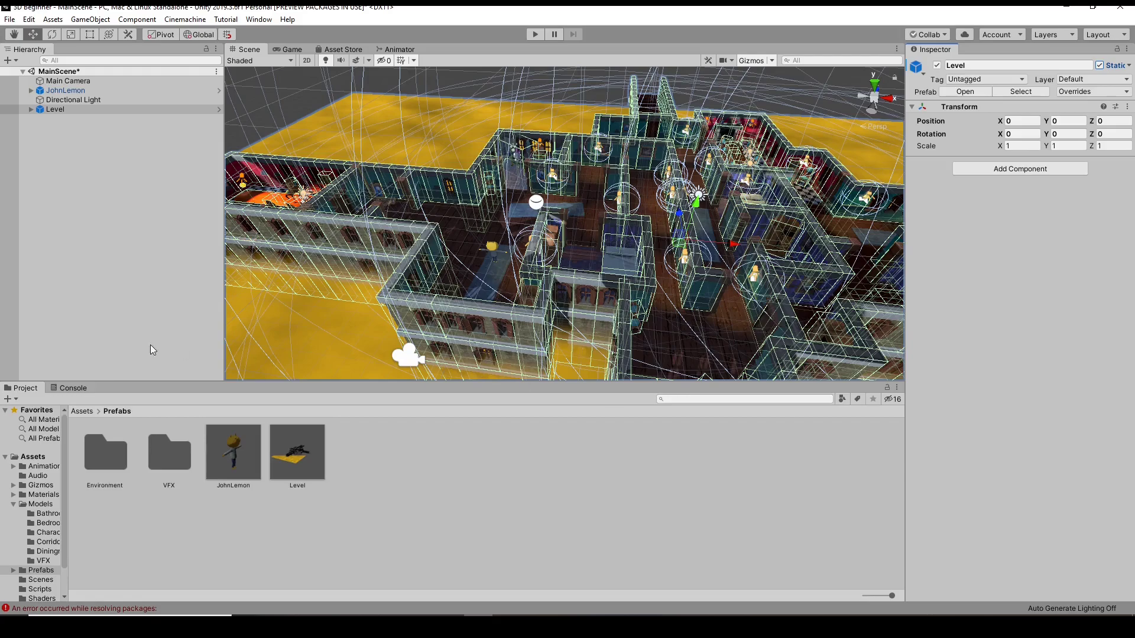
click(32, 111)
click(32, 111)
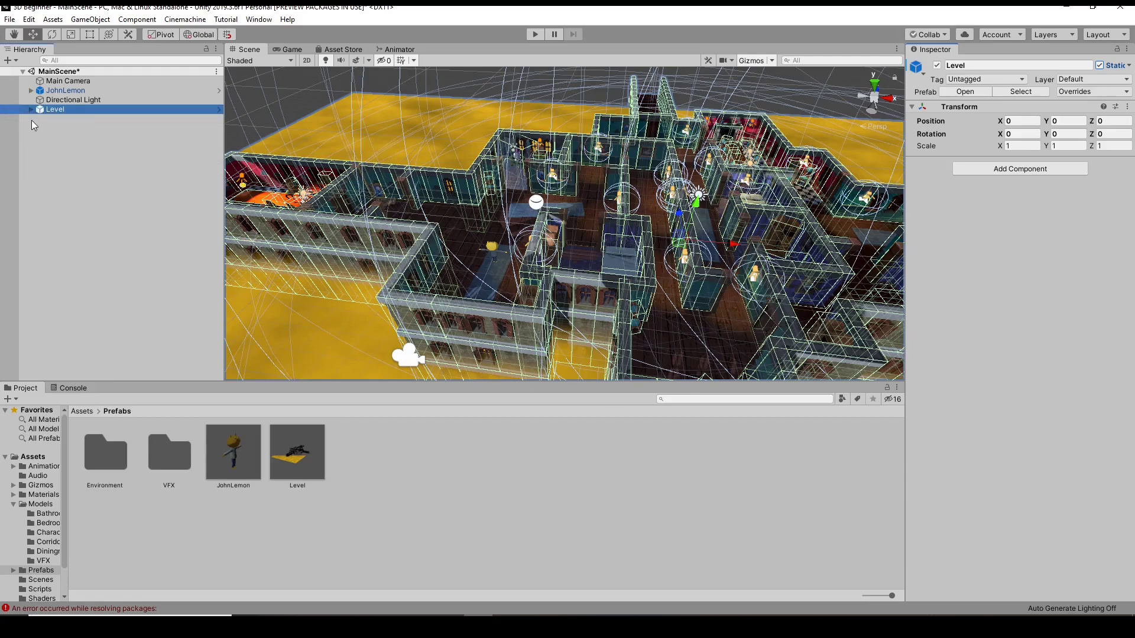
Expand Level's Corridors and Dressing groups and frame the CeilingPlane
click(123, 455)
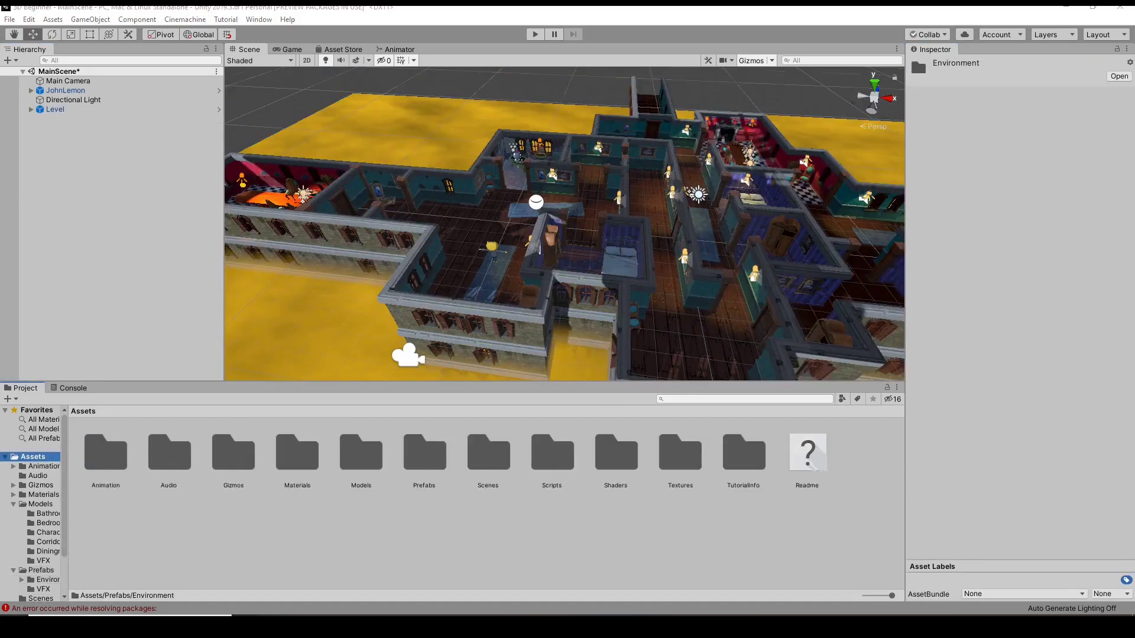
click(515, 152)
key(f)
click(40, 137)
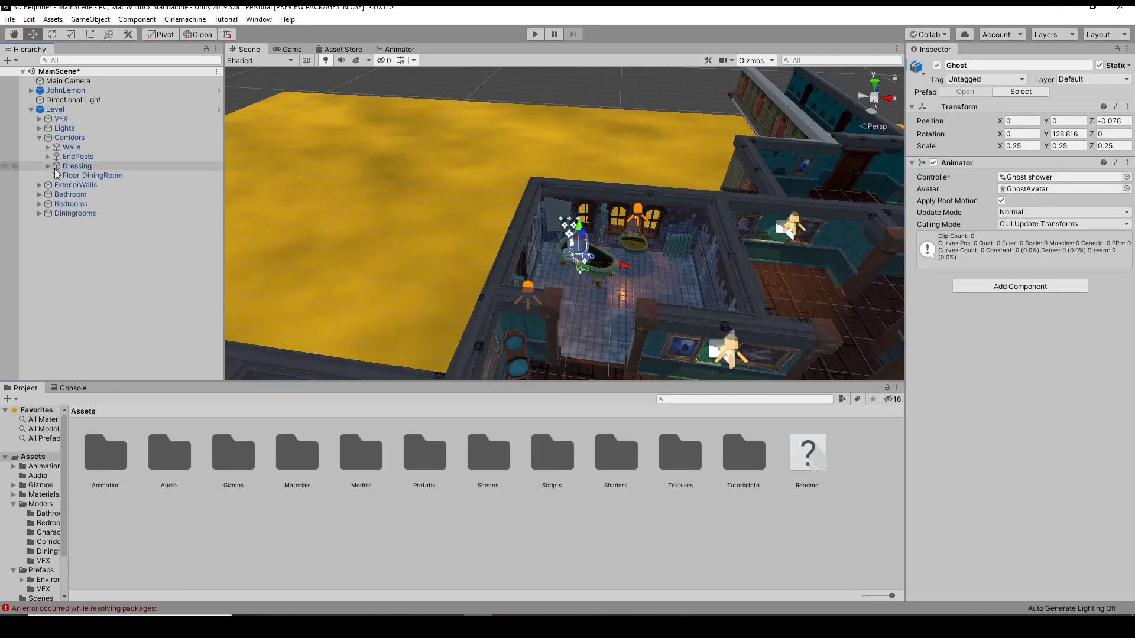
click(48, 166)
double_click(91, 184)
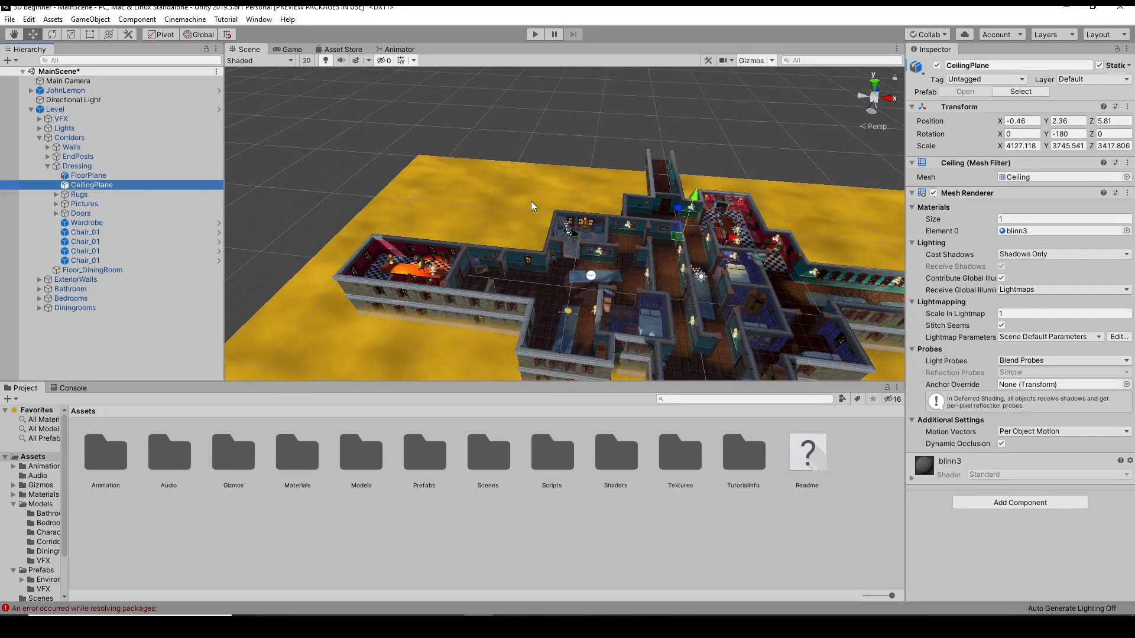
Frame the Wardrobe, save the scene and select the CeilingPlane
click(115, 194)
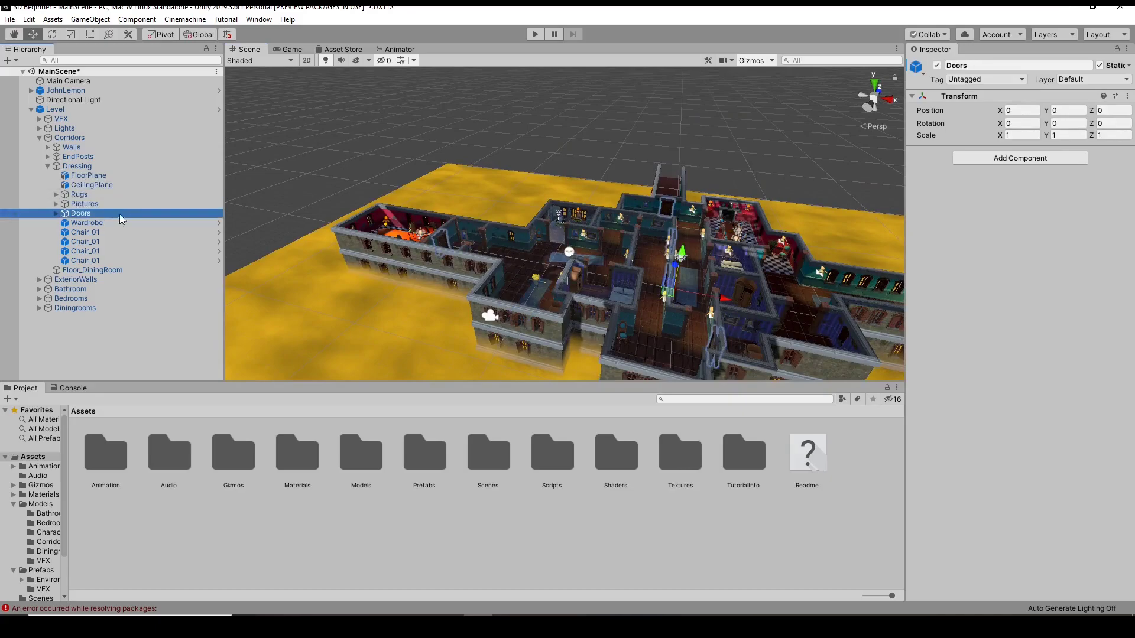
double_click(87, 222)
scroll(581, 215, down, 5)
key(ctrl+s)
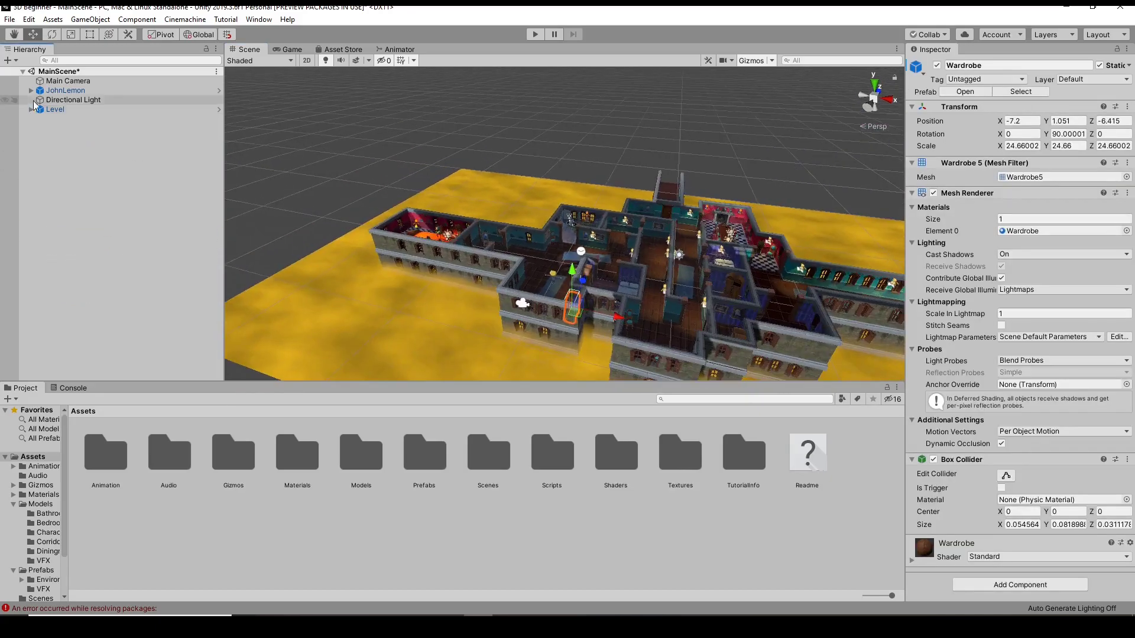
click(837, 239)
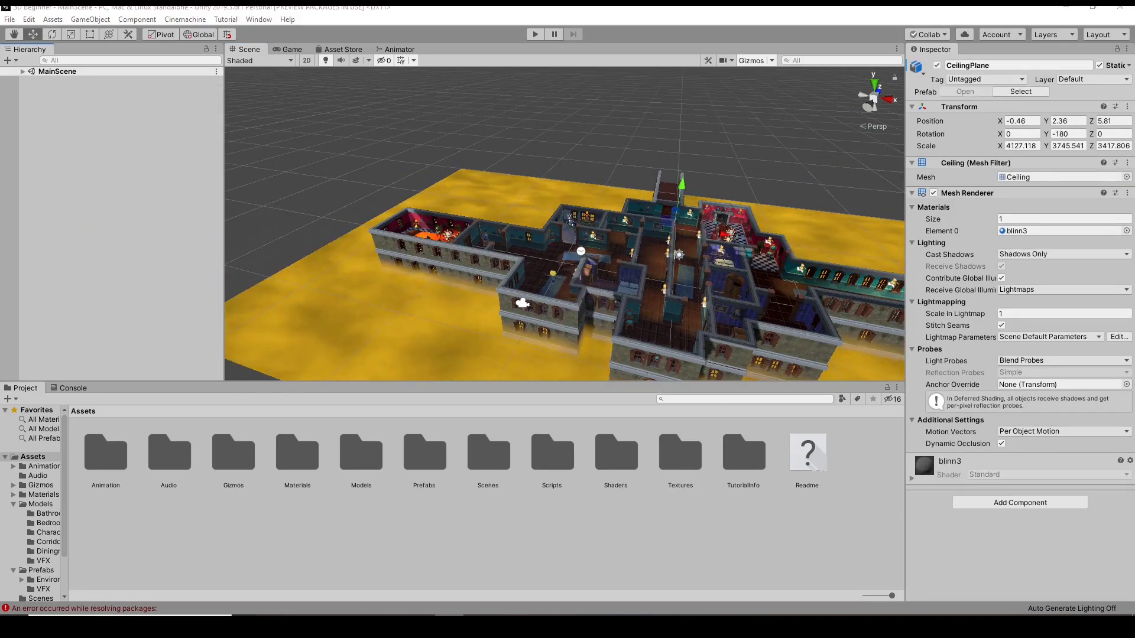
click(259, 19)
Bake a NavMesh for the level with Agent Radius 0.25
mouse_move(278, 236)
click(434, 237)
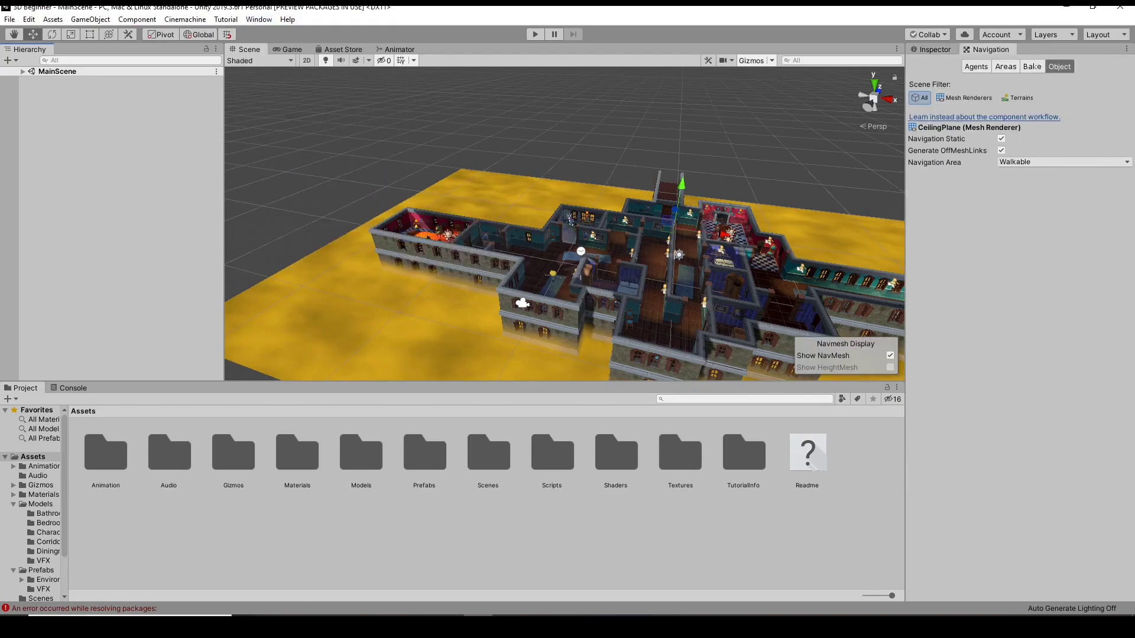
click(1033, 67)
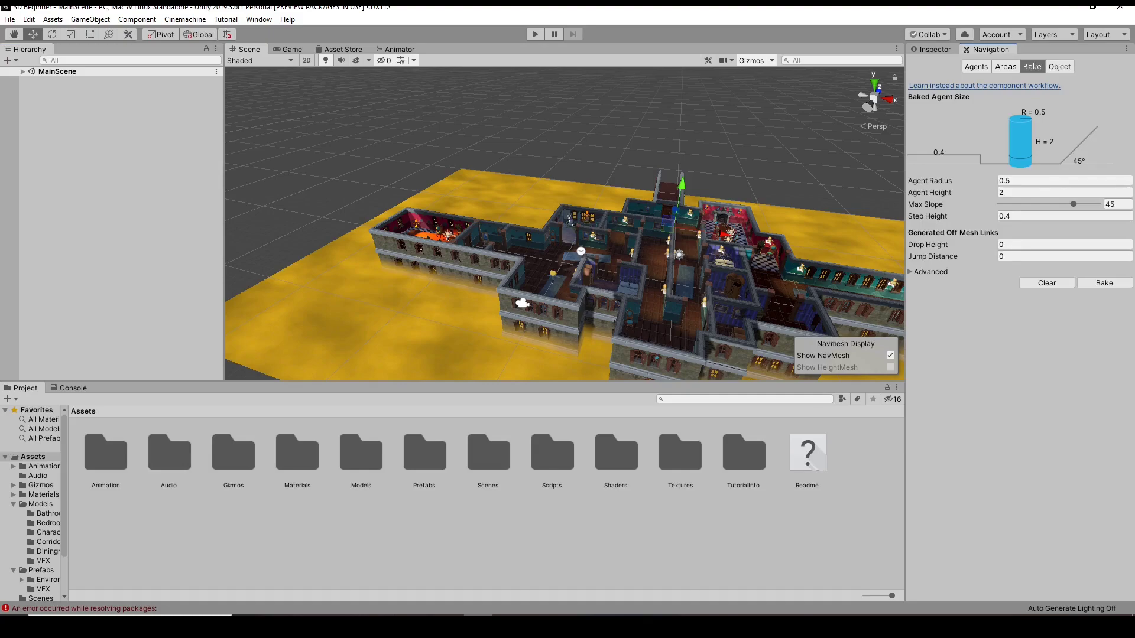
double_click(1029, 180)
text(0.25)
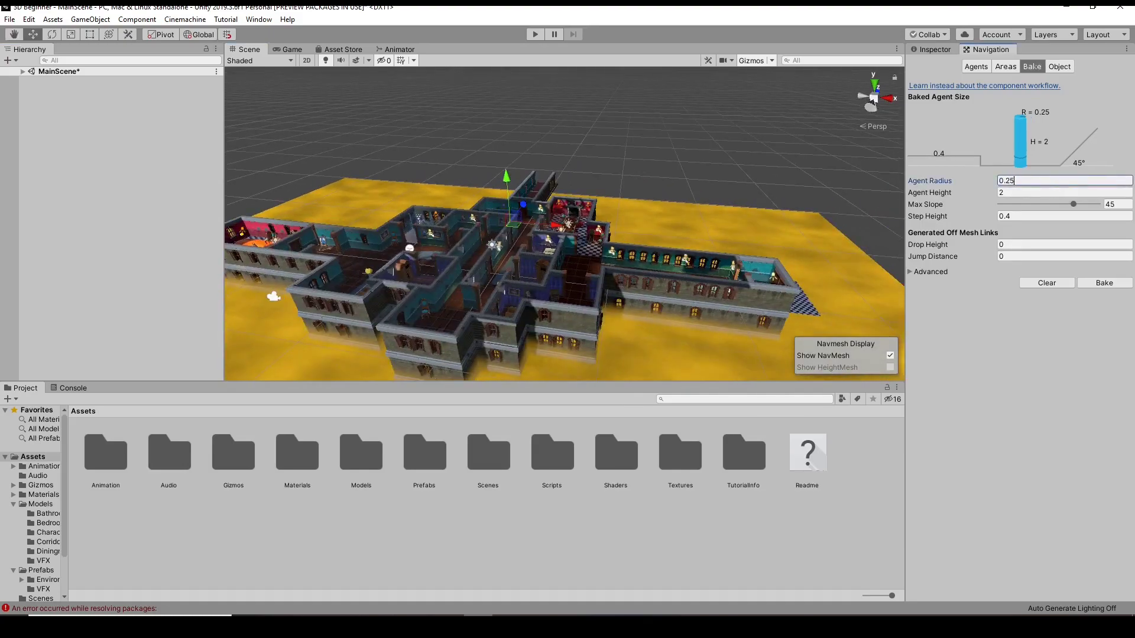
click(1103, 284)
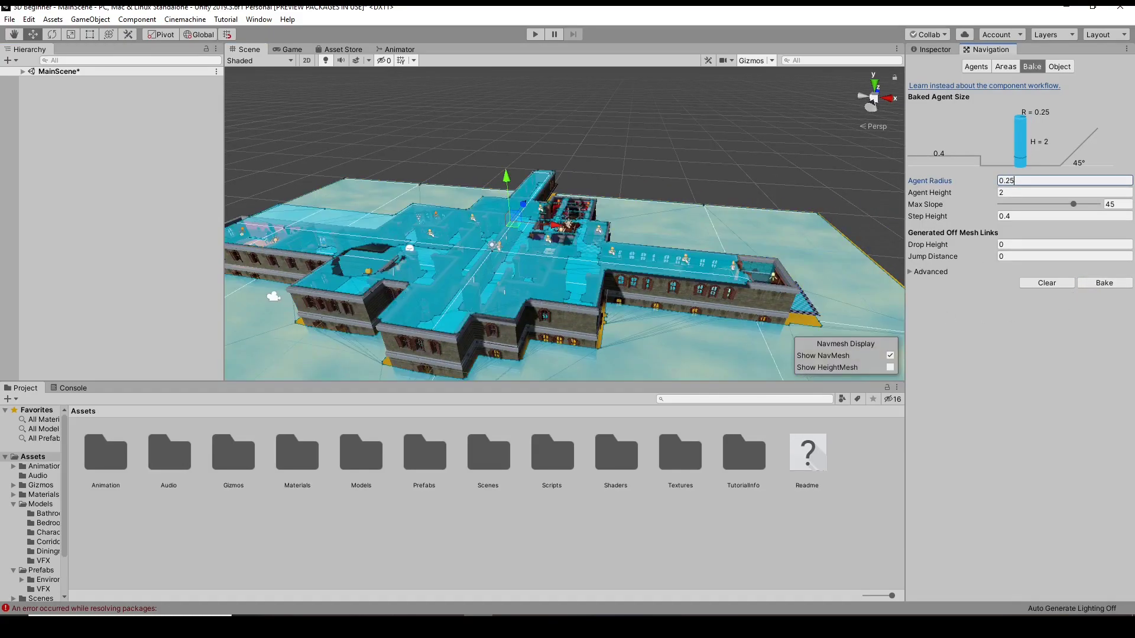
Orbit around the rooms to check the baked NavMesh coverage
click(503, 193)
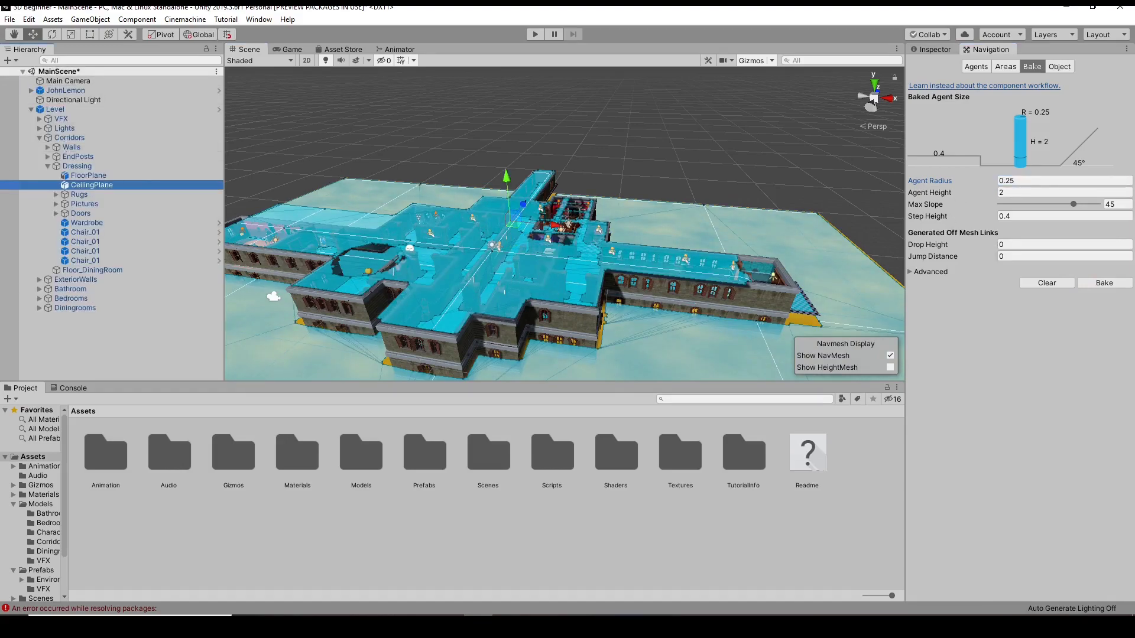
alt+drag(572, 299, 602, 174)
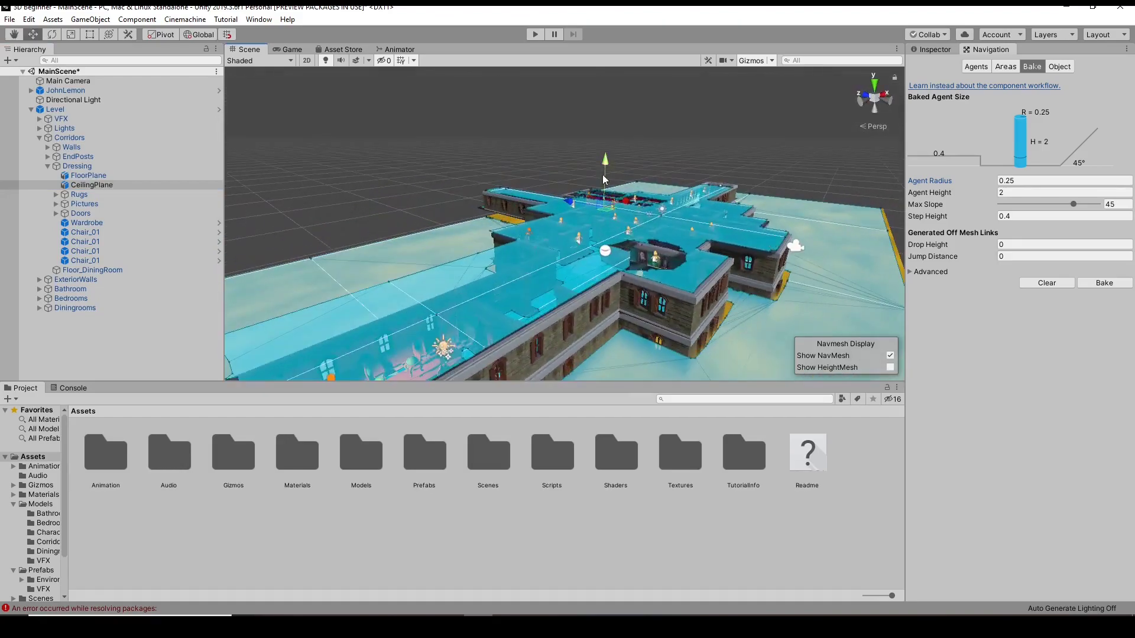
click(50, 73)
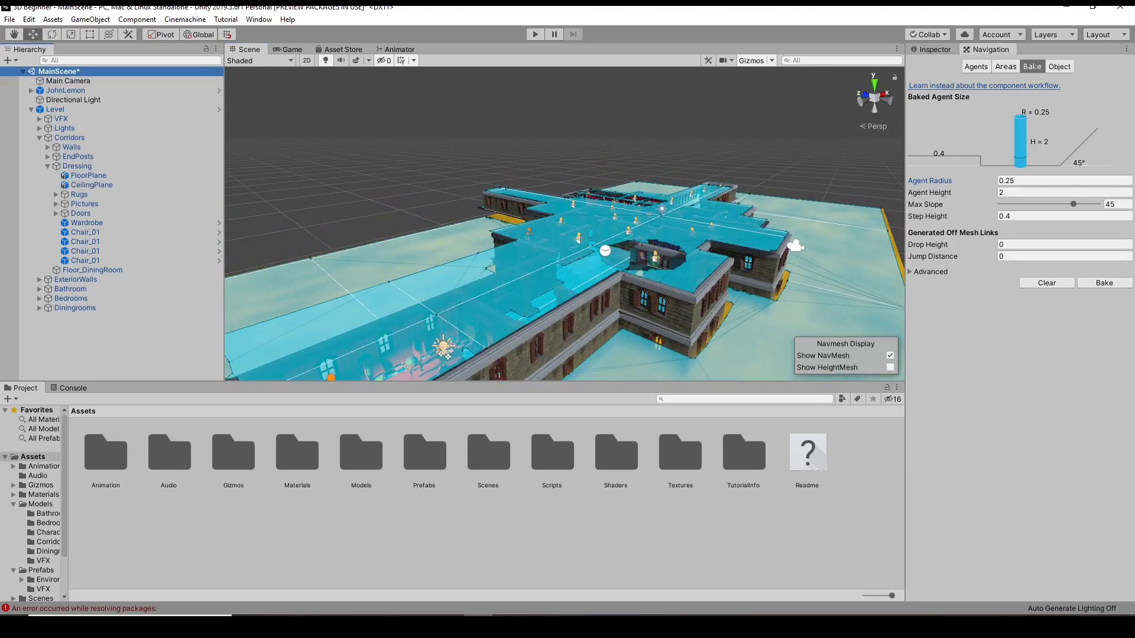
click(90, 185)
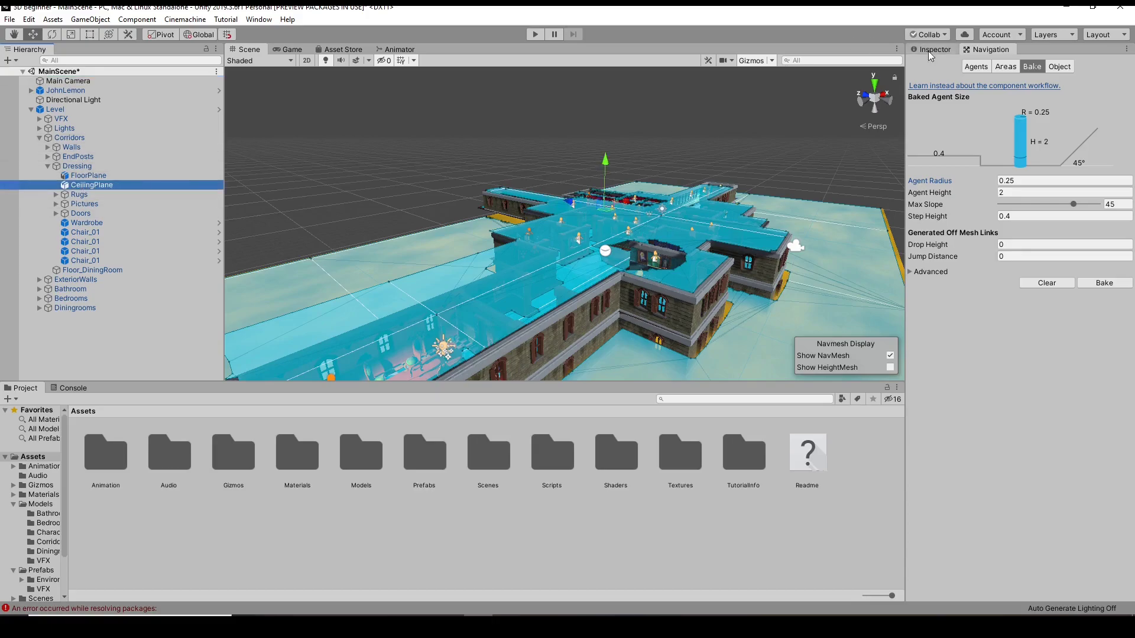
click(986, 49)
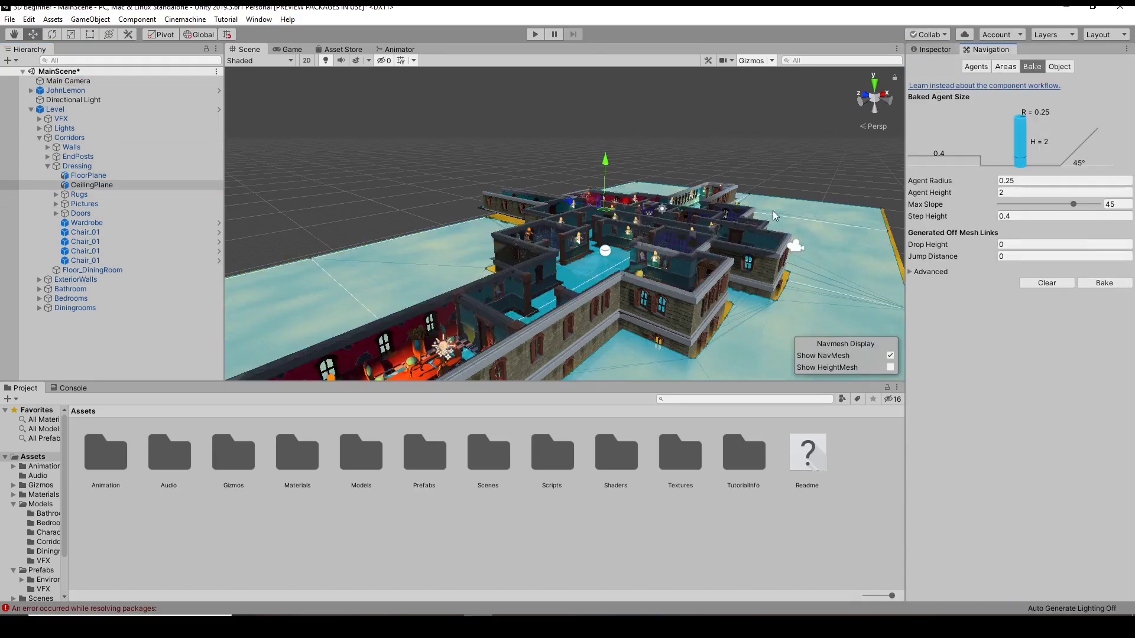
alt+drag(651, 249, 570, 218)
scroll(570, 218, up, 5)
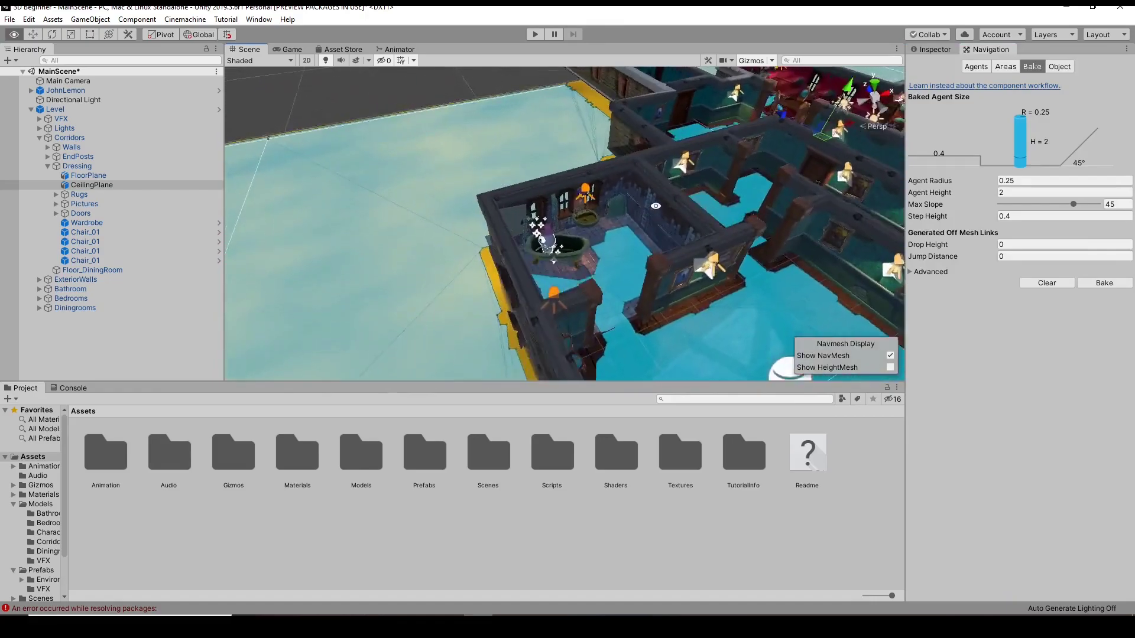
mouse_move(569, 218)
alt+mouse_down()
mouse_move(565, 185)
mouse_move(654, 195)
alt+mouse_up()
scroll(654, 195, down, 3)
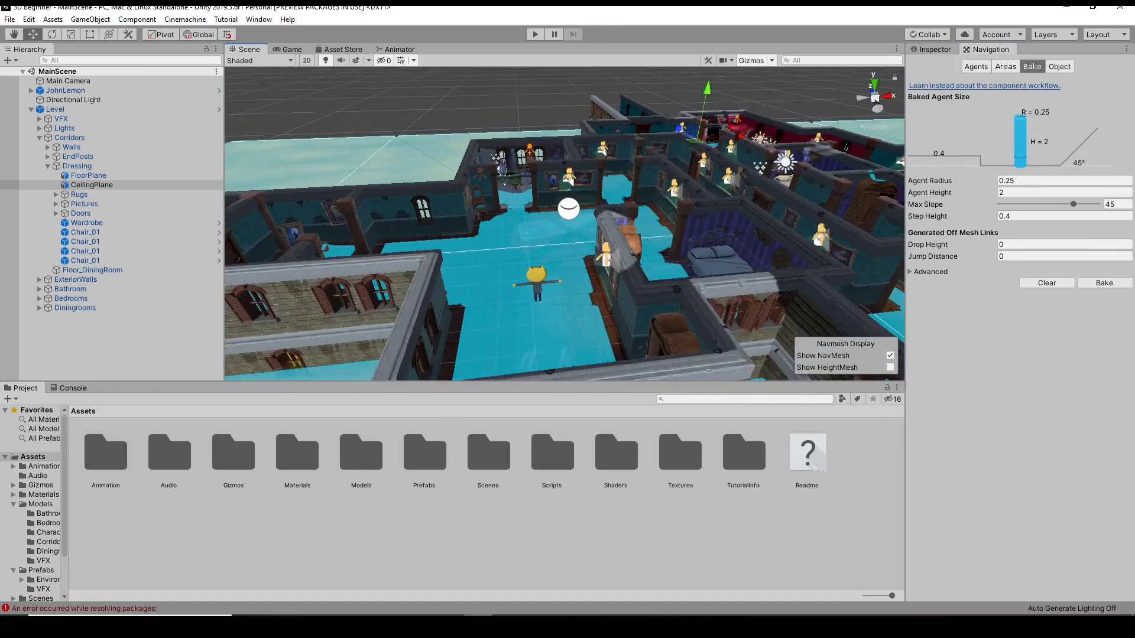
Hide the NavMesh overlay and add a Cinemachine virtual camera near JohnLemon
click(890, 355)
click(30, 109)
double_click(65, 89)
click(185, 19)
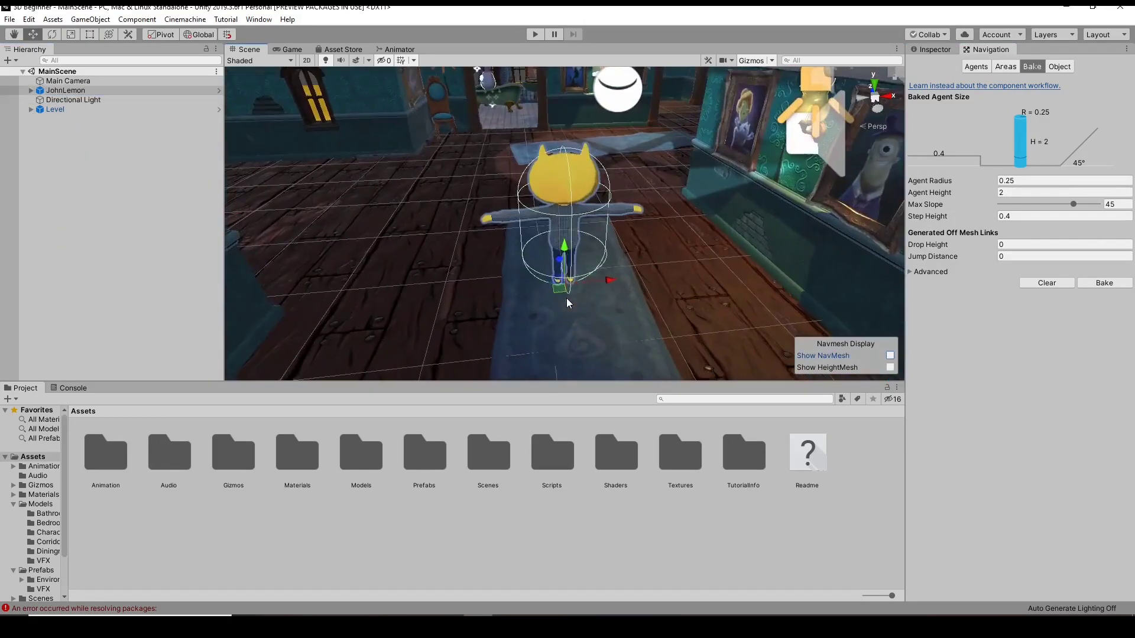
click(214, 33)
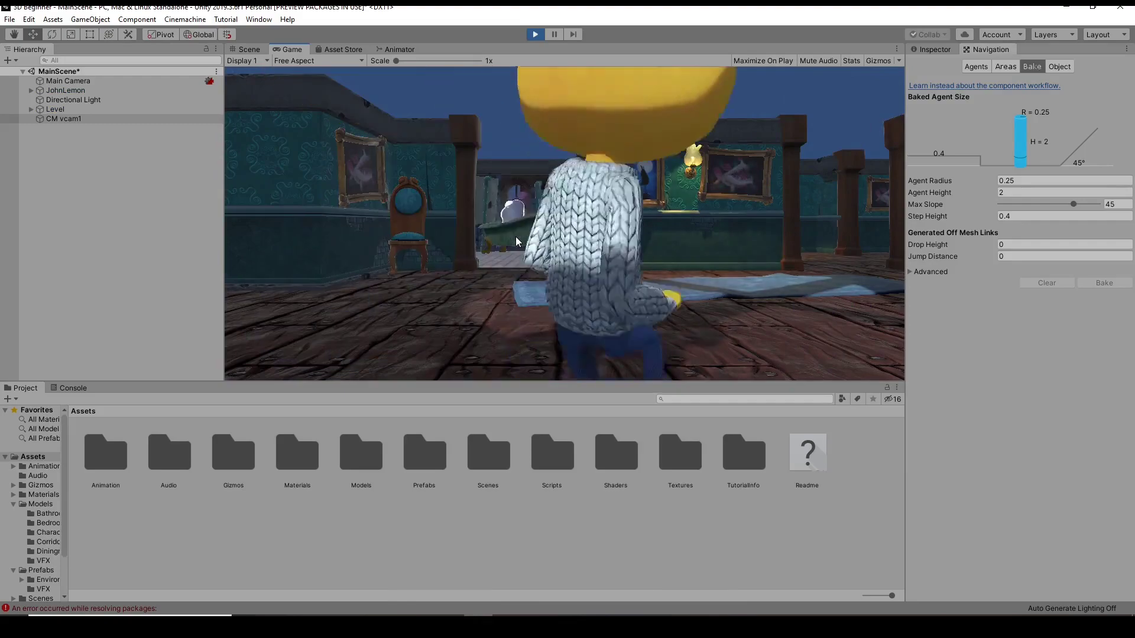
Make the virtual camera follow JohnLemon with no Aim and a Framing Transposer body
key(ctrl+p)
key(ctrl+s)
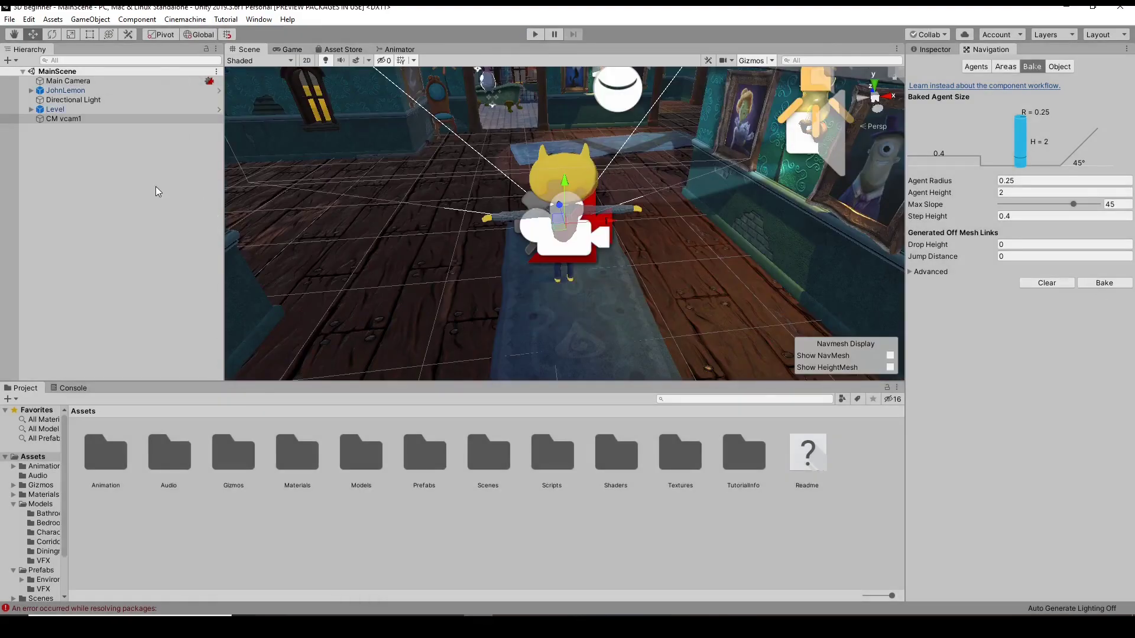
key(ctrl+p)
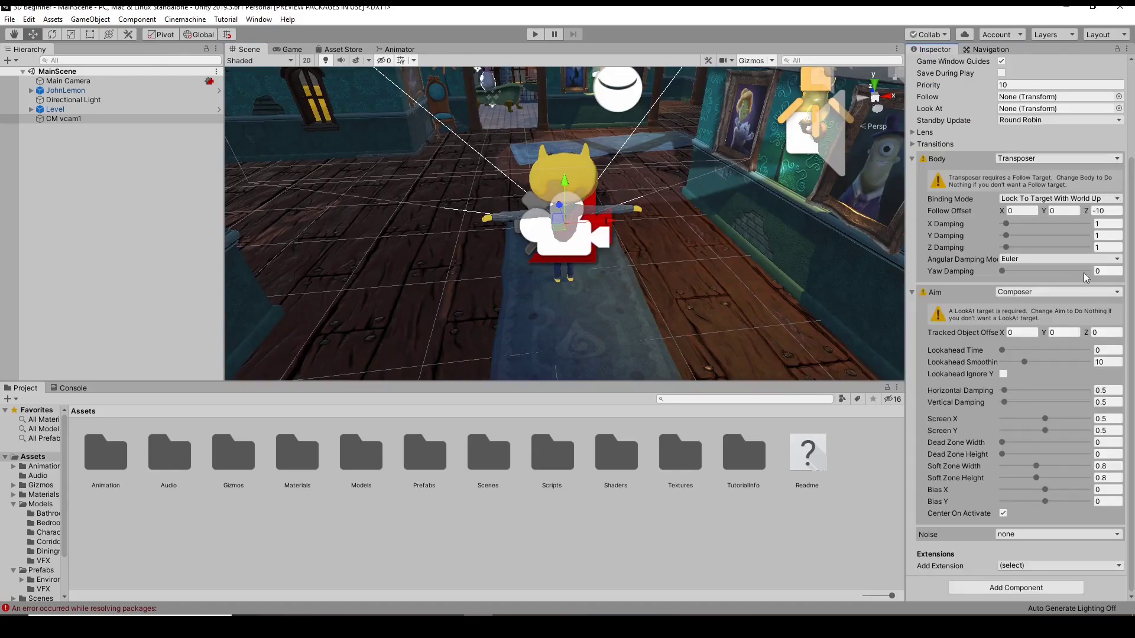
click(1058, 292)
click(1023, 303)
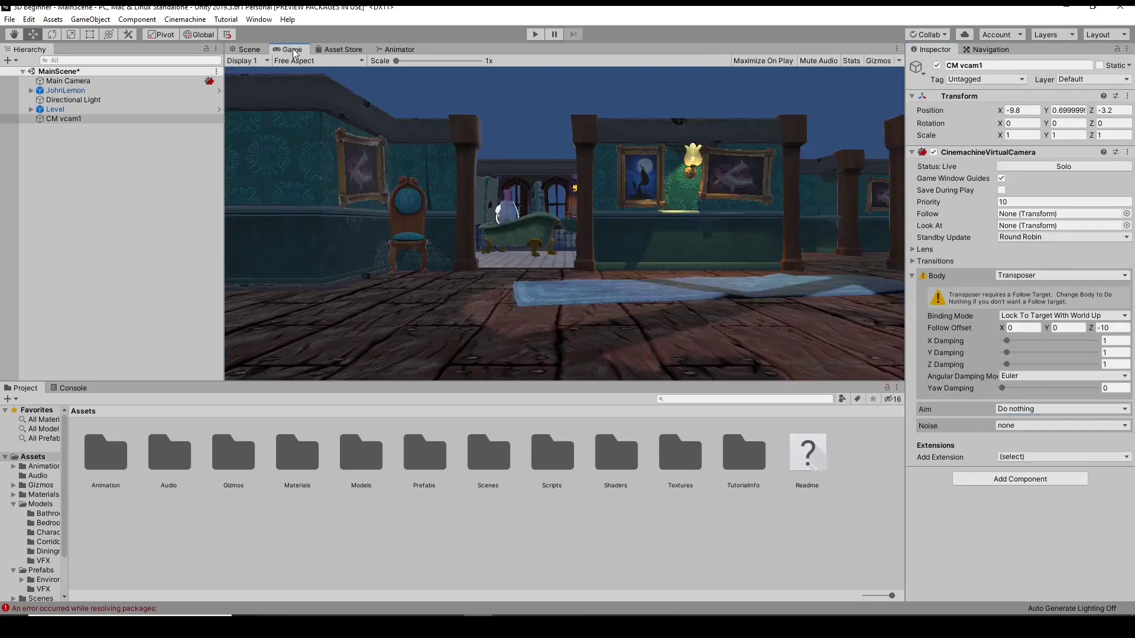
drag(65, 90, 1058, 214)
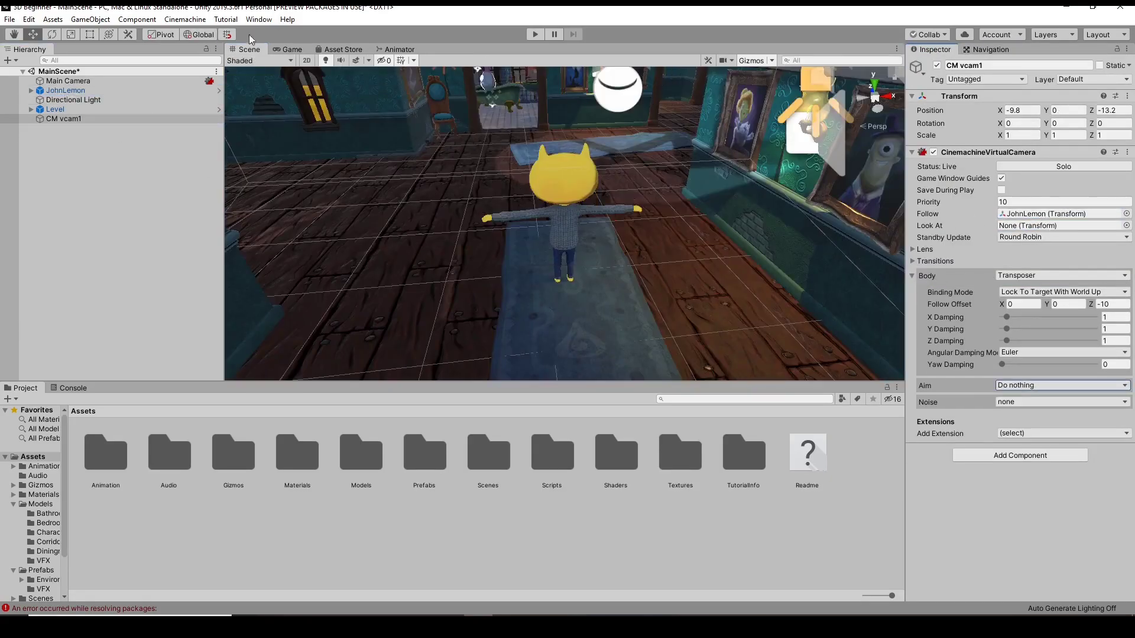
click(1062, 275)
click(1041, 299)
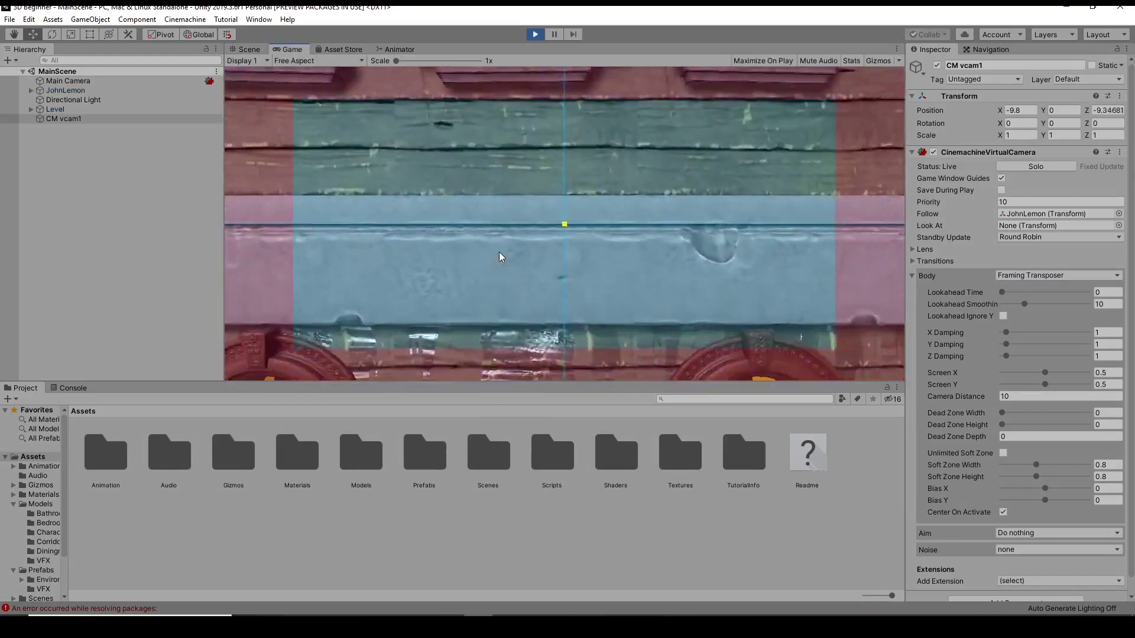
Play-test the camera, then set its Camera Distance to 8
click(534, 34)
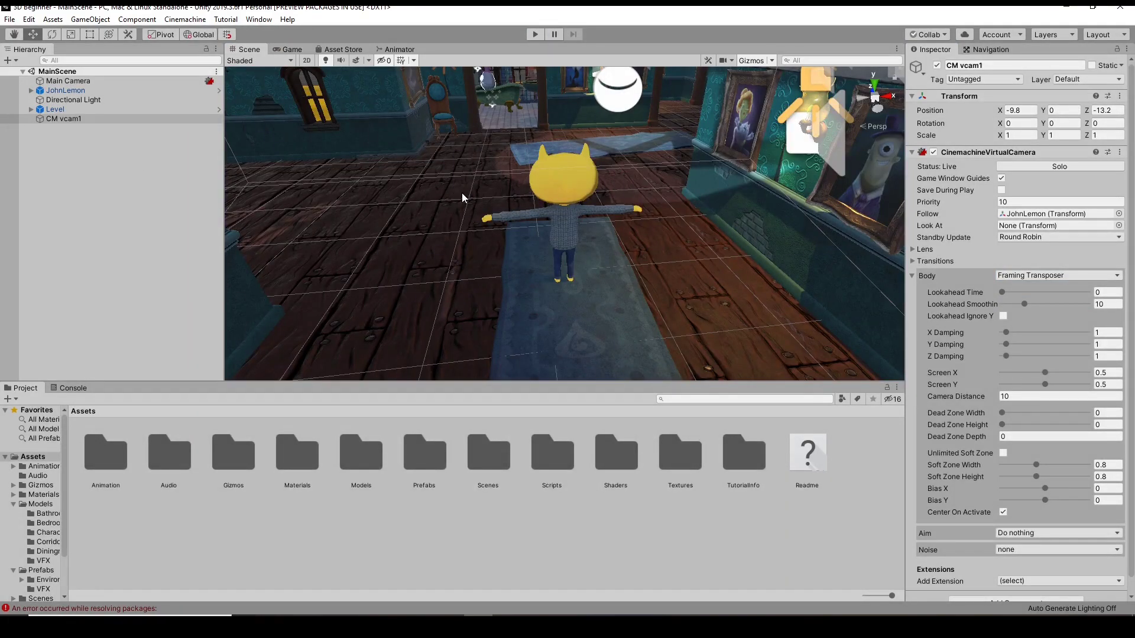
scroll(434, 233, down, 5)
scroll(434, 233, down, 2)
scroll(433, 233, up, 2)
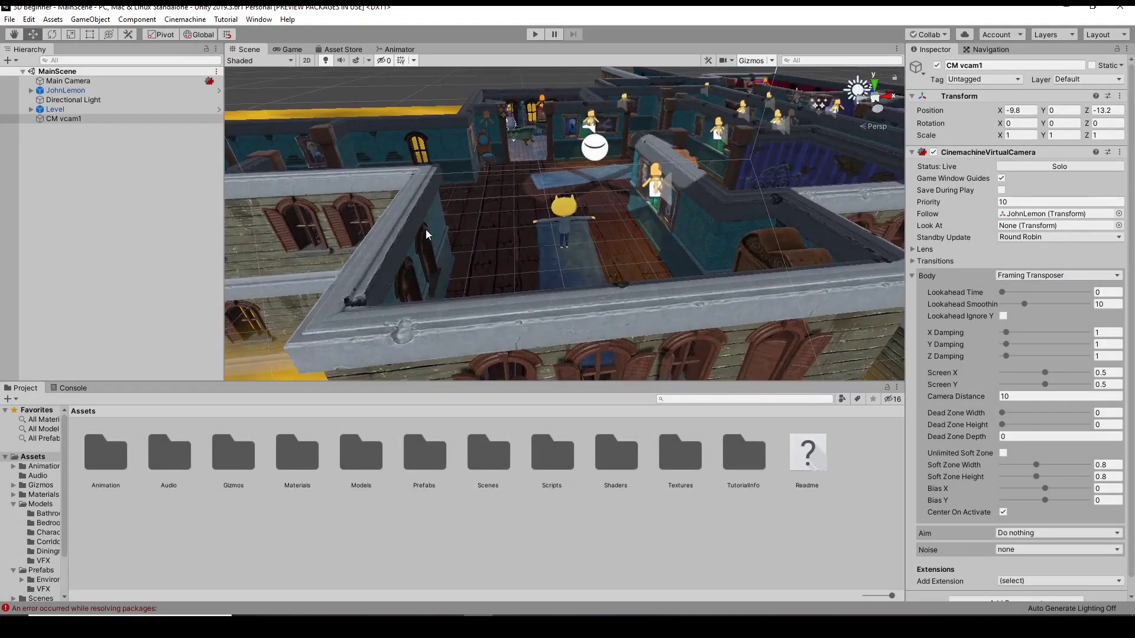
click(289, 51)
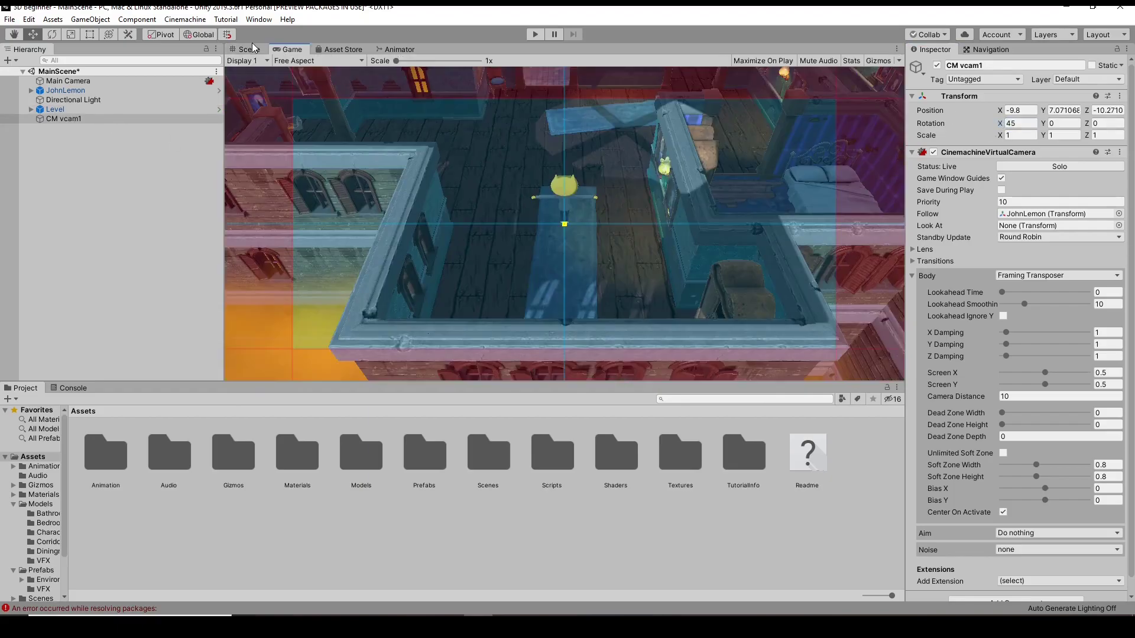
click(253, 48)
key(ctrl+p)
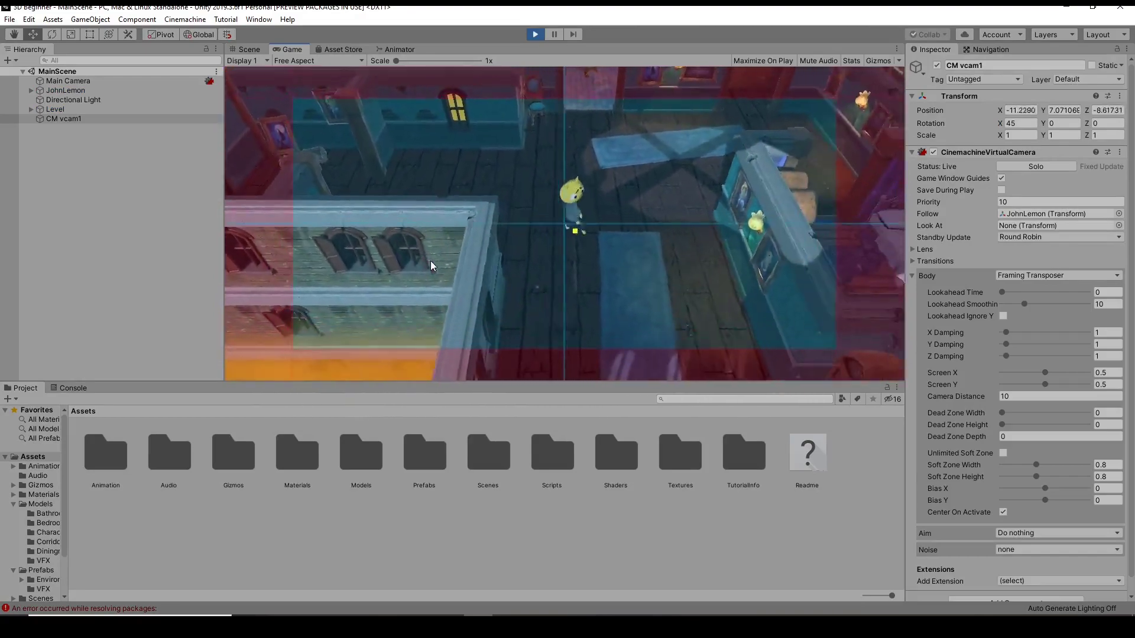
key(ctrl+p)
scroll(755, 322, down, 2)
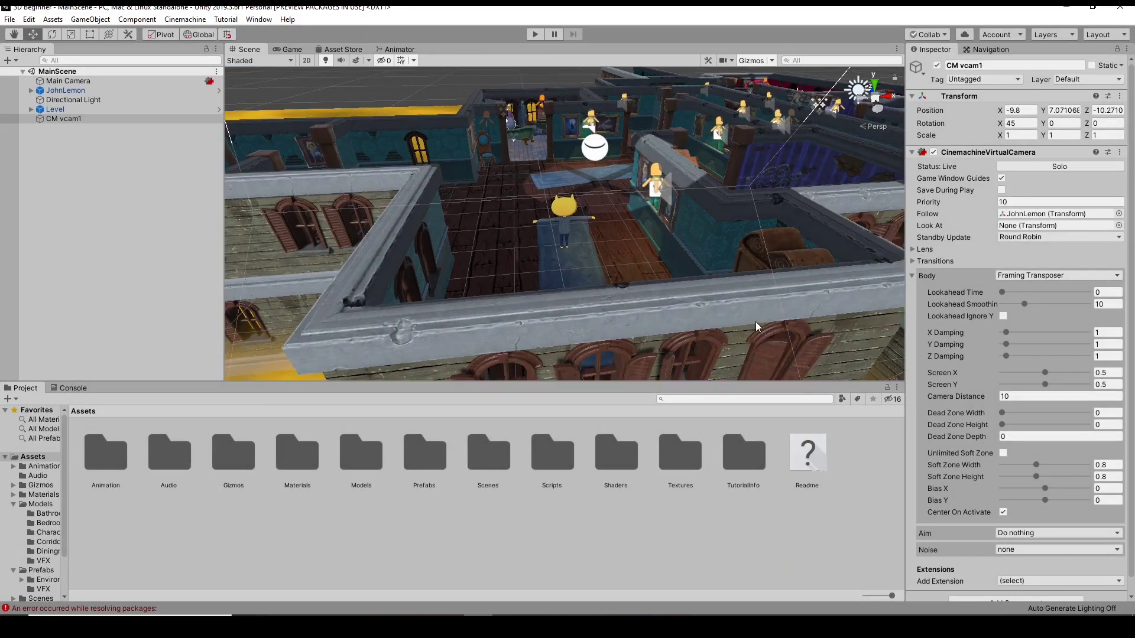
double_click(1008, 396)
text(8)
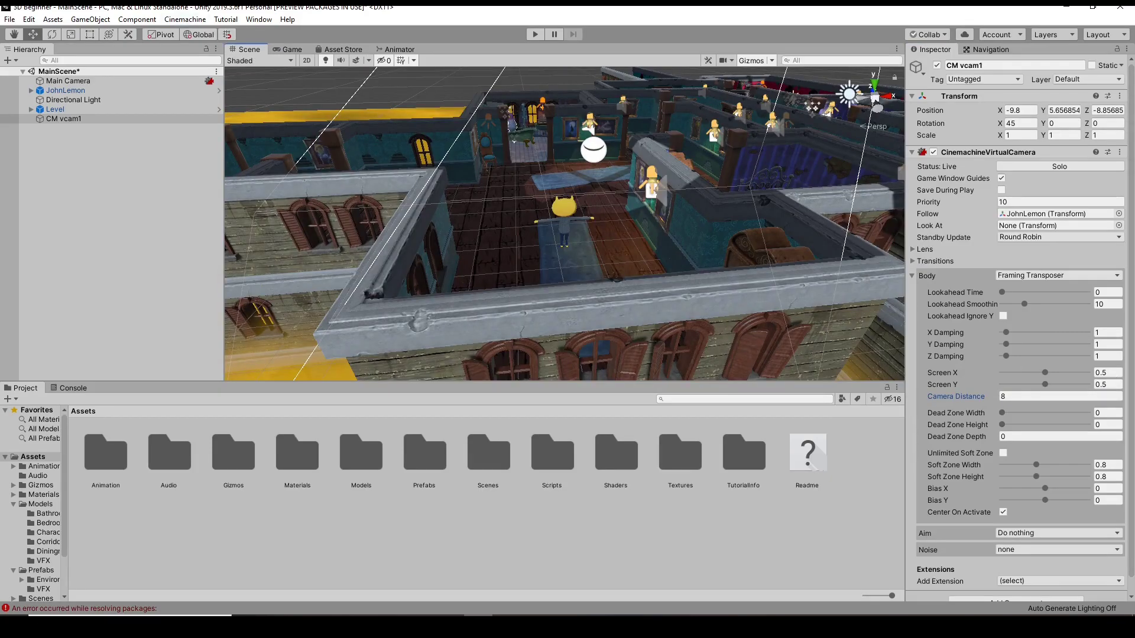
Rename CM vcam1 to VirtualCamera and save the scene
double_click(78, 120)
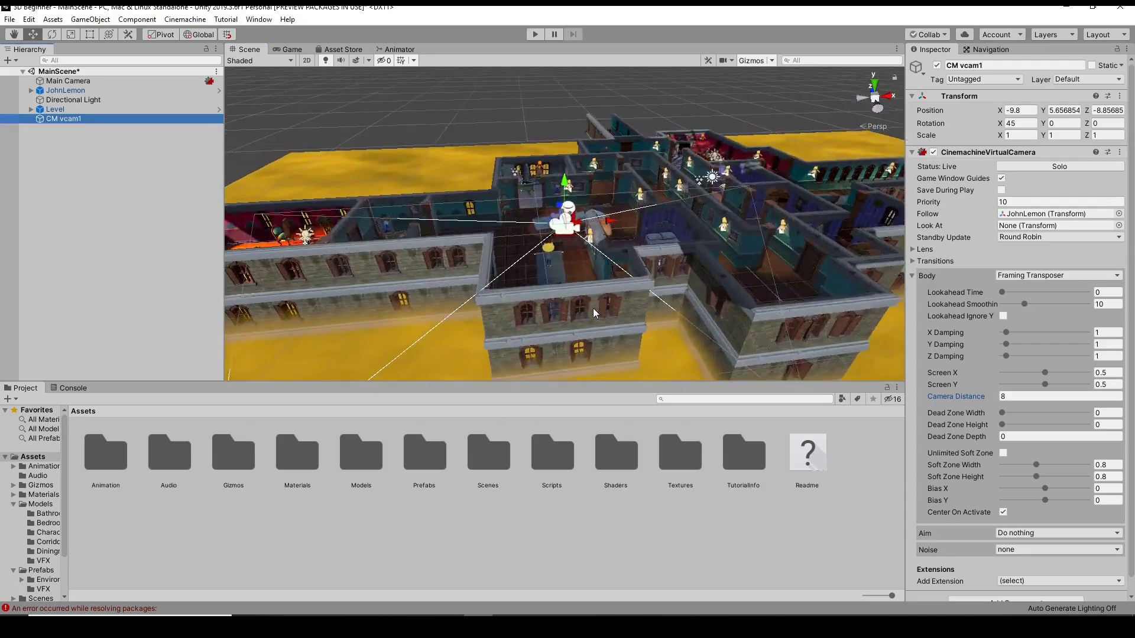
right_click(63, 118)
click(84, 155)
text(V)
text(mera)
key(Return)
key(ctrl+s)
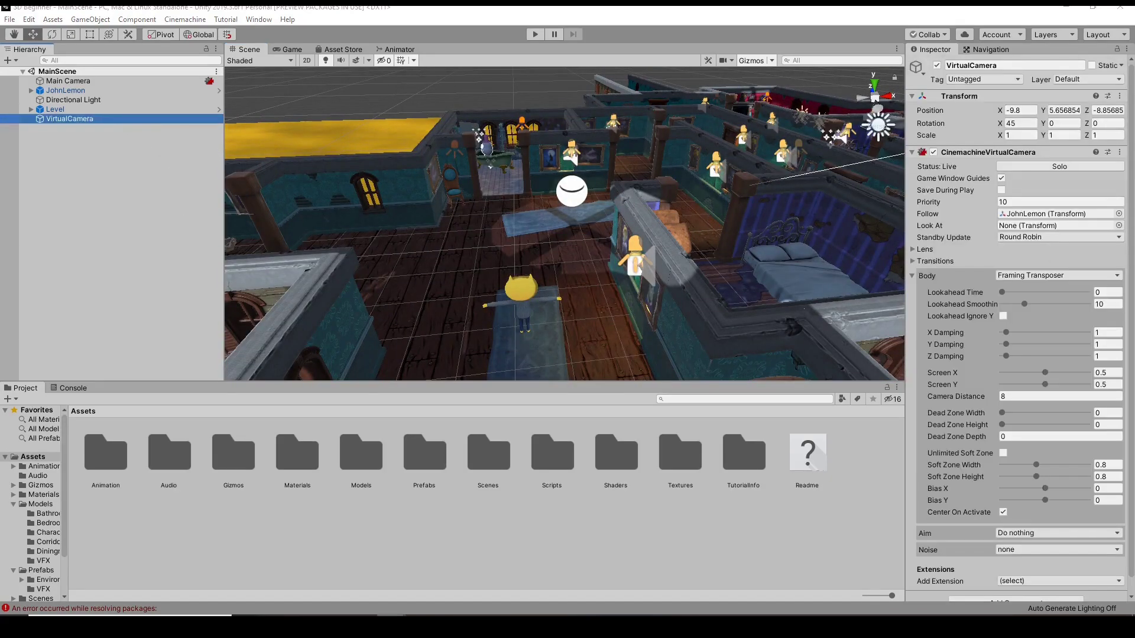
double_click(66, 90)
click(68, 81)
Name User Layer 8 PostProcessingVolumes and put the Main Camera on it
click(1088, 80)
click(1058, 146)
click(1005, 226)
text(PostProcessingVolumes)
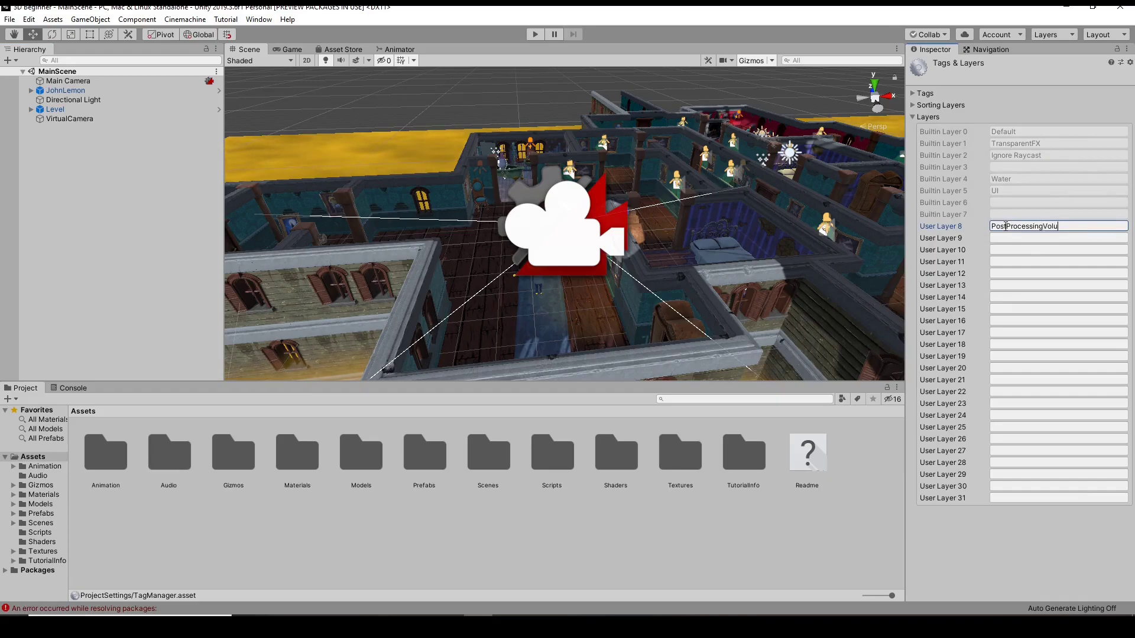
key(Return)
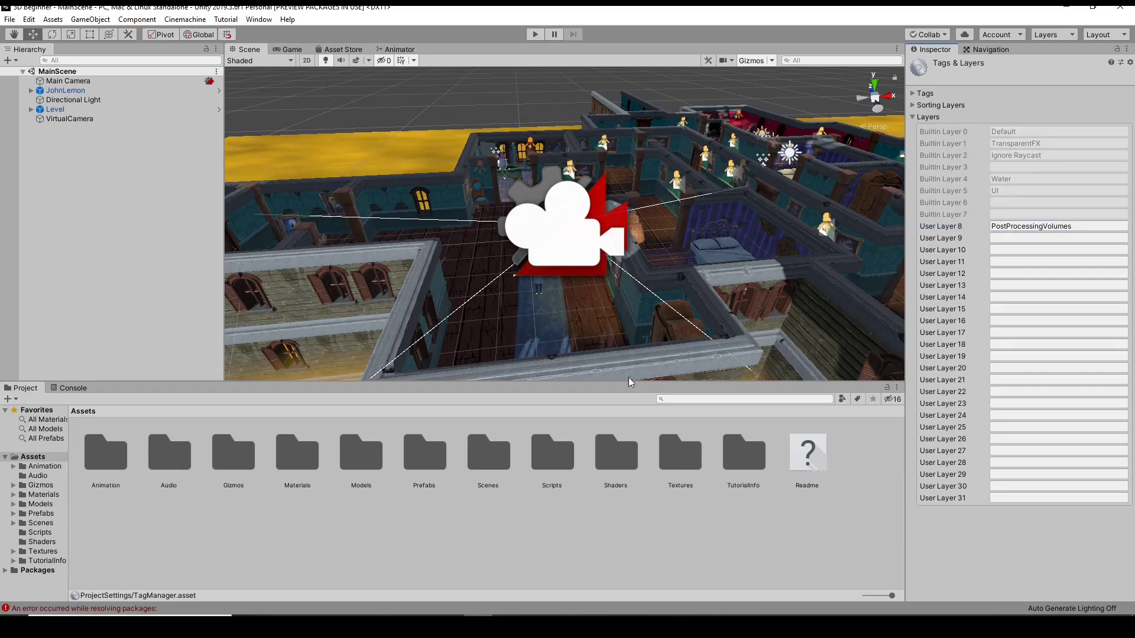
click(68, 81)
click(1087, 80)
click(1040, 154)
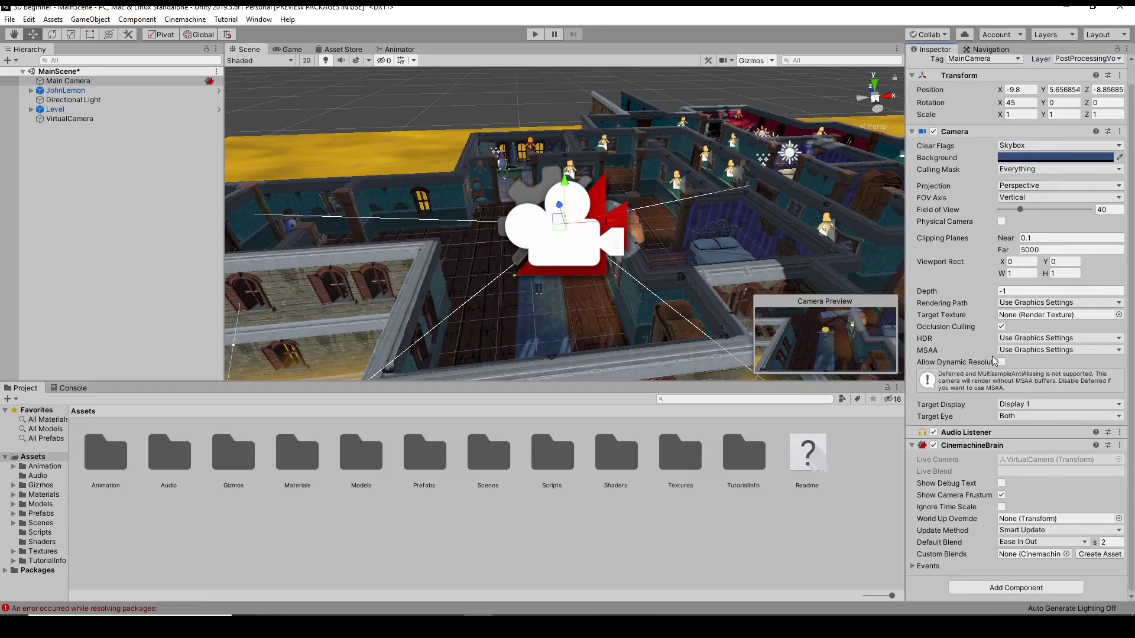
Return the Main Camera to the Default layer and add a Post-process Layer component
click(1087, 58)
click(1040, 74)
key(ctrl+shift+a)
text(Post)
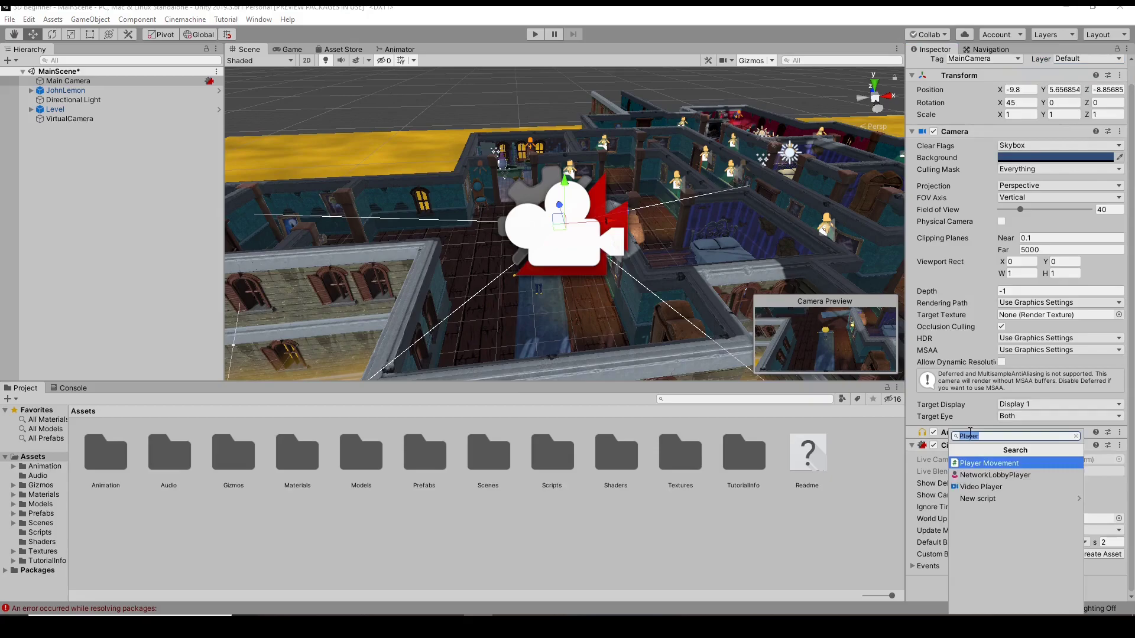
click(975, 474)
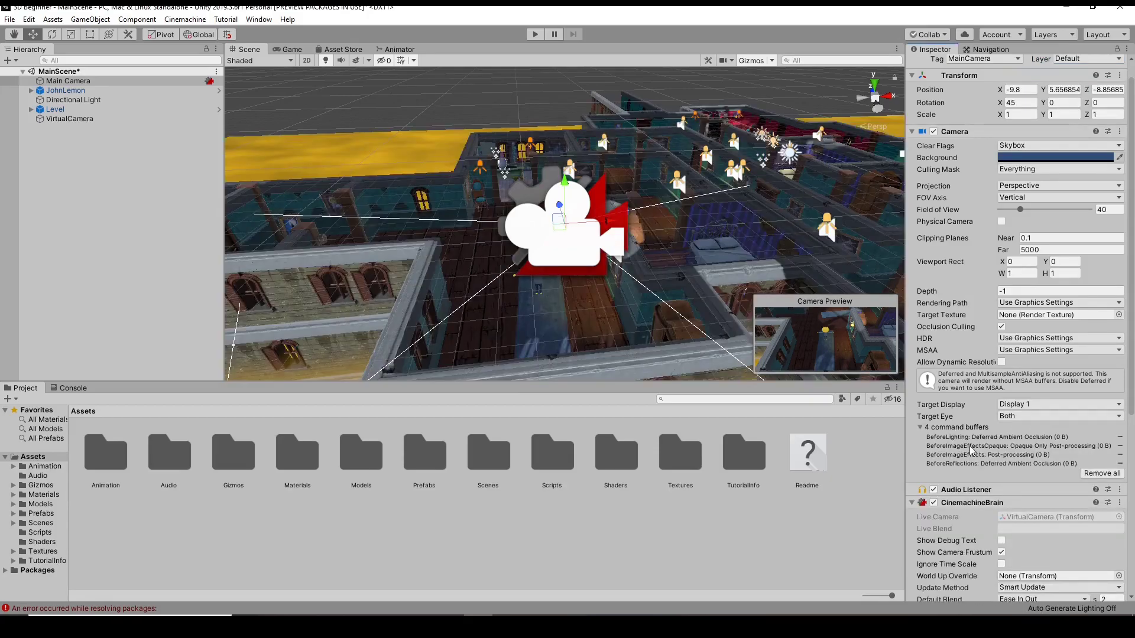
Set the Post-process Layer to PostProcessingVolumes with FXAA anti-aliasing
scroll(1016, 468, down, 5)
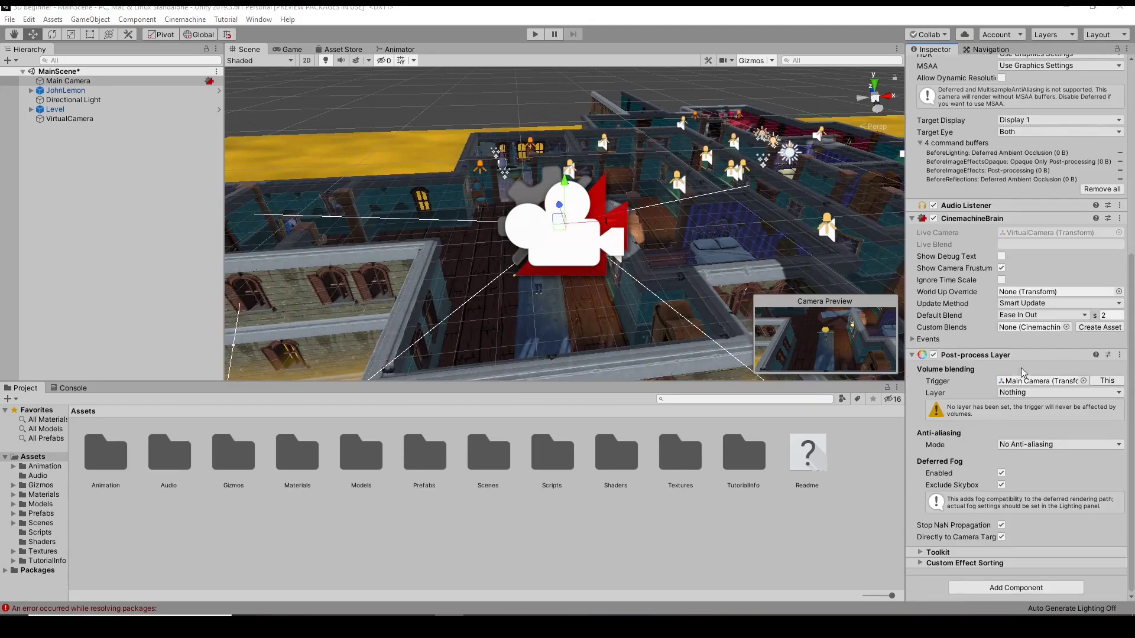
click(1058, 392)
click(1028, 497)
click(1058, 444)
click(1017, 471)
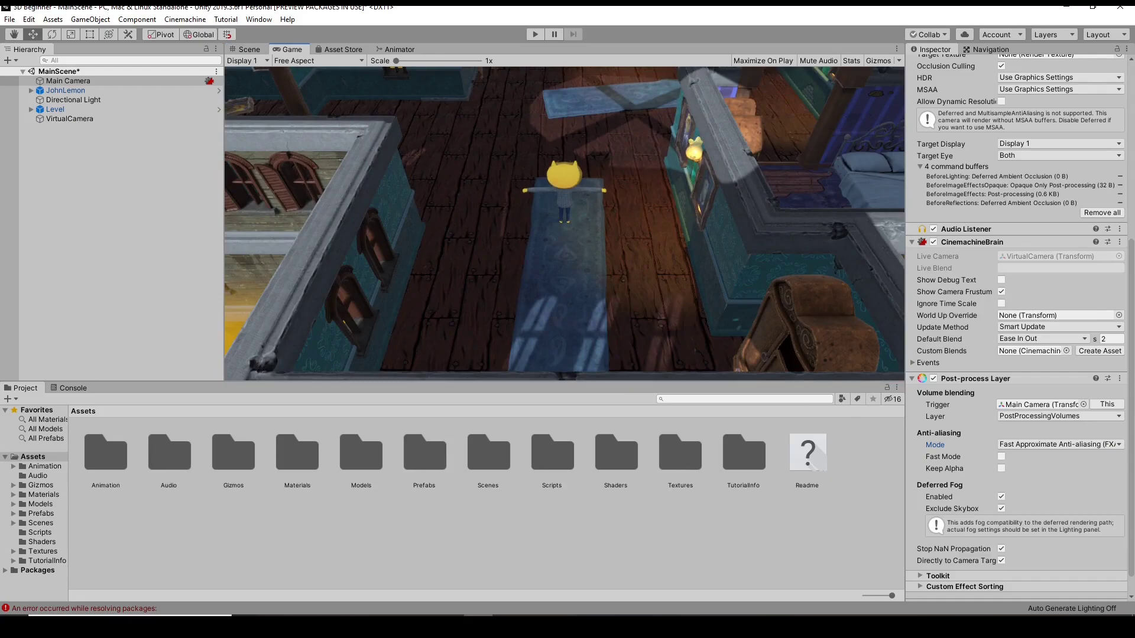
scroll(624, 222, up, 5)
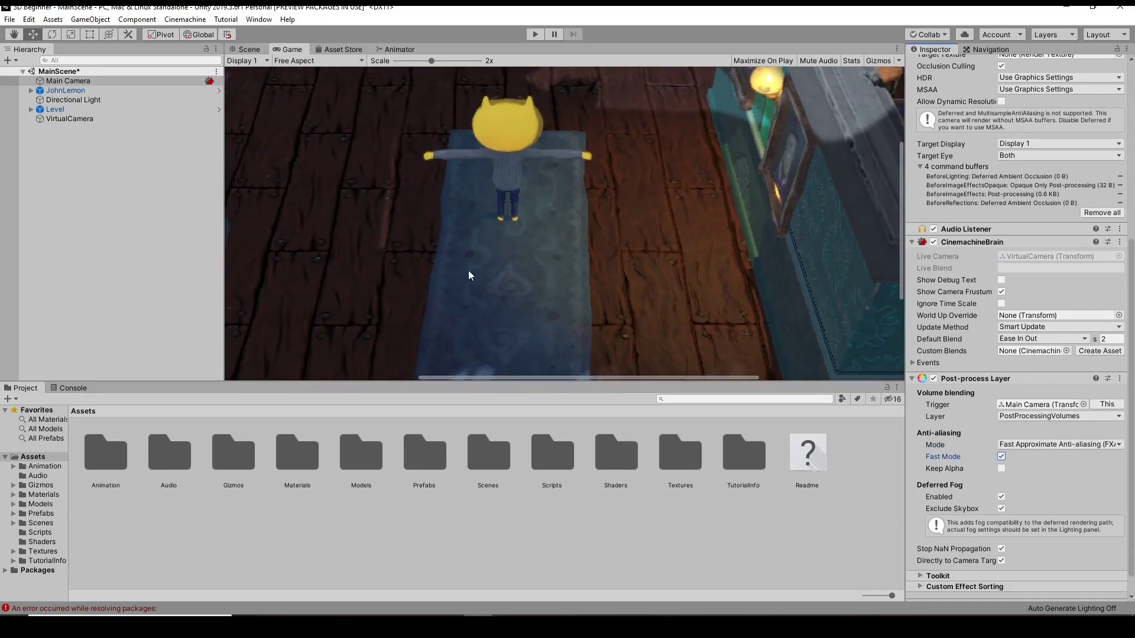
Play-test the scene to preview the post-processing setup
key(ctrl+p)
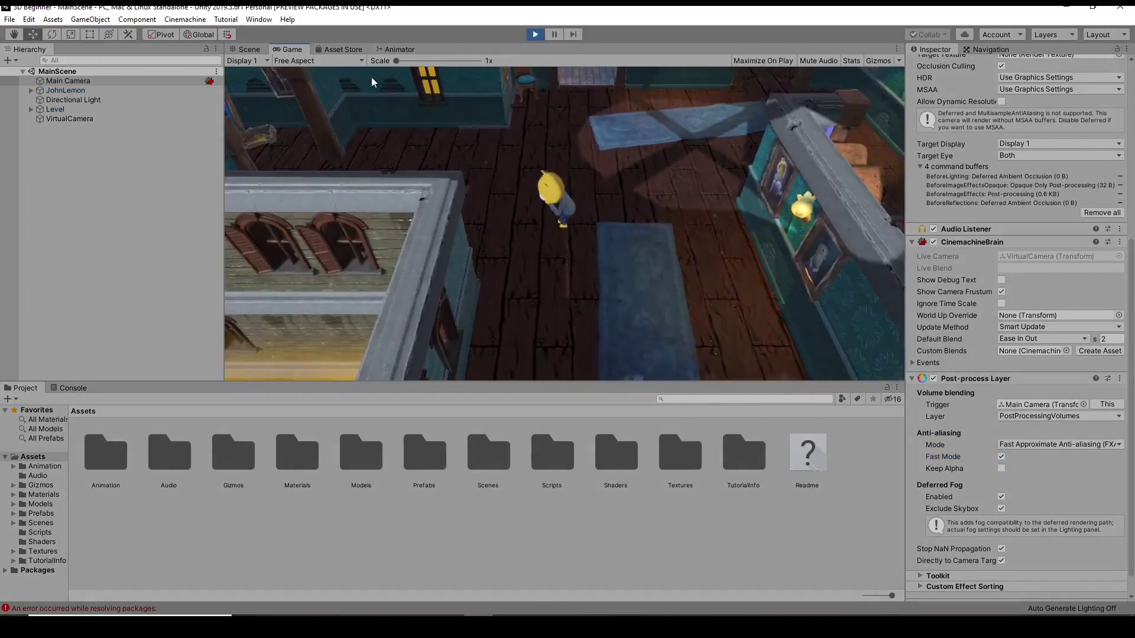
drag(396, 60, 499, 62)
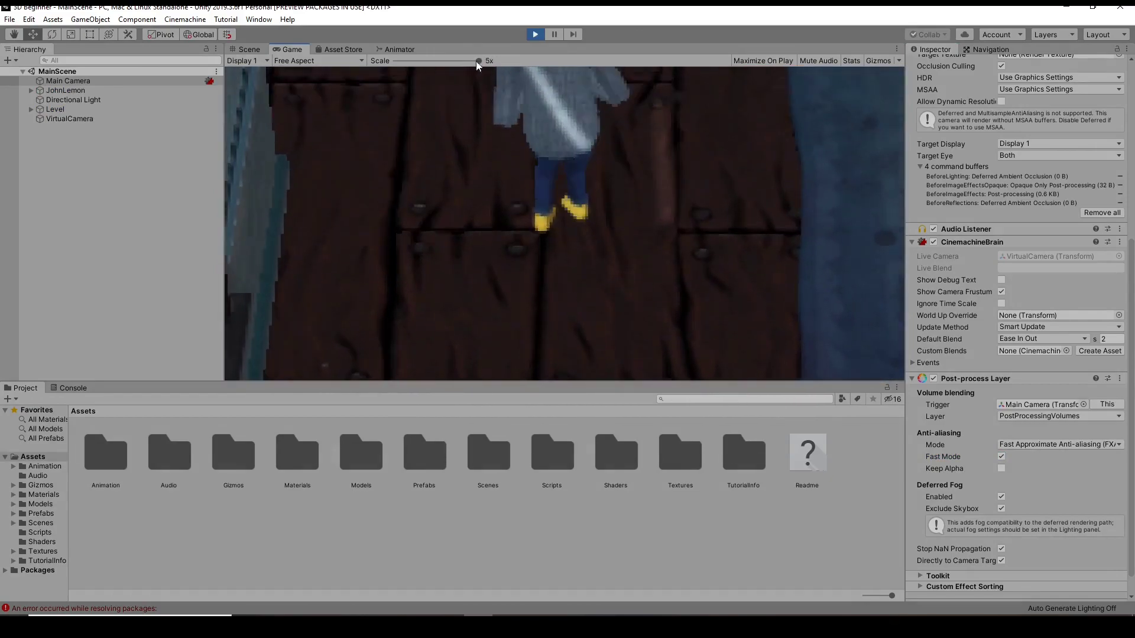
key(ctrl+p)
right_click(79, 152)
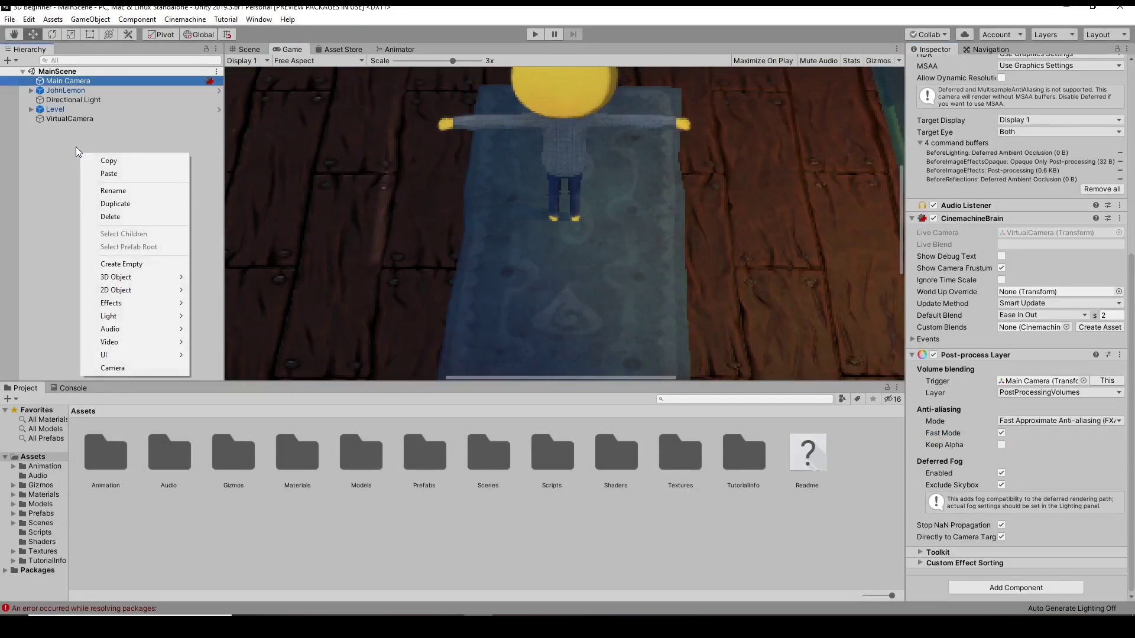
Create an empty object in the Hierarchy and name it GlobalPost
click(46, 150)
right_click(46, 151)
click(98, 258)
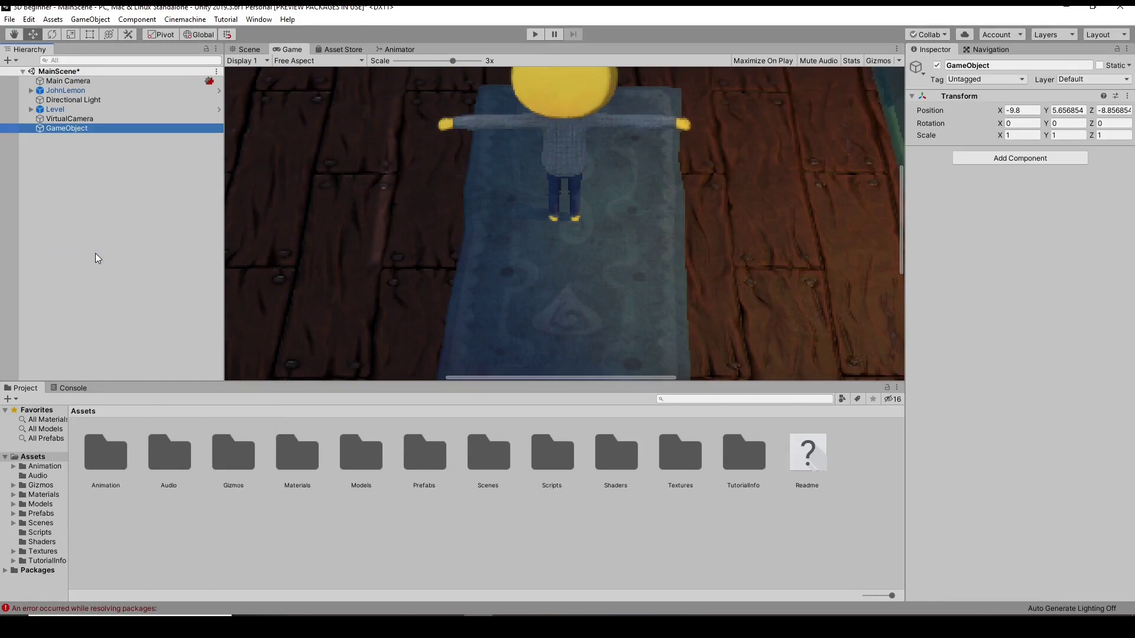
right_click(62, 127)
click(99, 170)
text(GlobalPost)
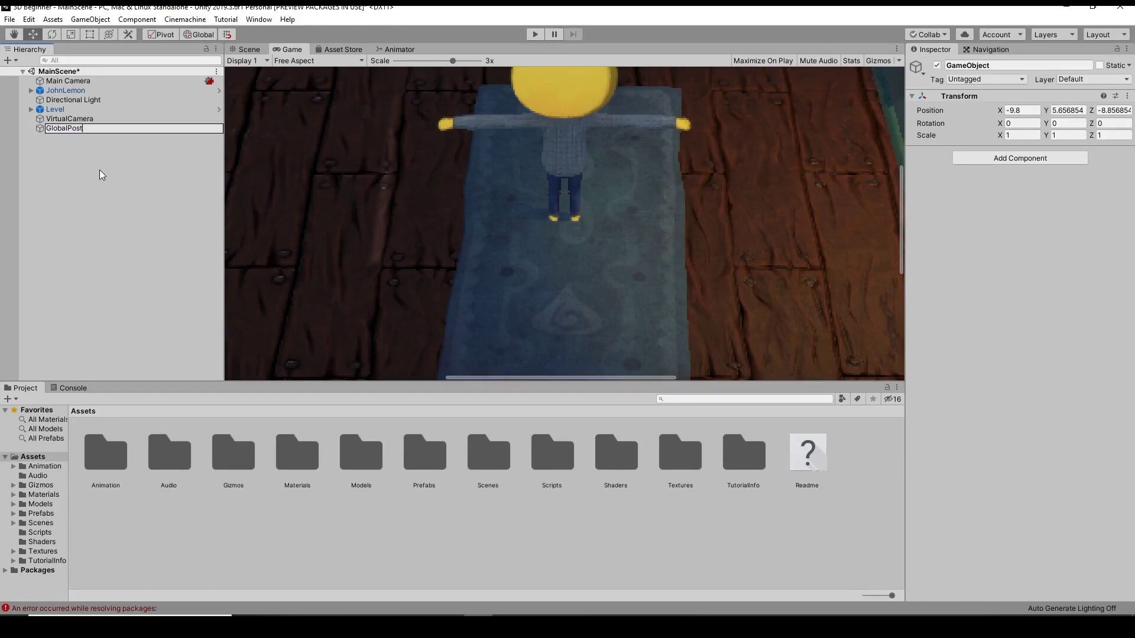
key(Return)
Put GlobalPost on the PostProcessingVolumes layer and reset its position to 0, 0, 0
click(1093, 79)
click(1081, 142)
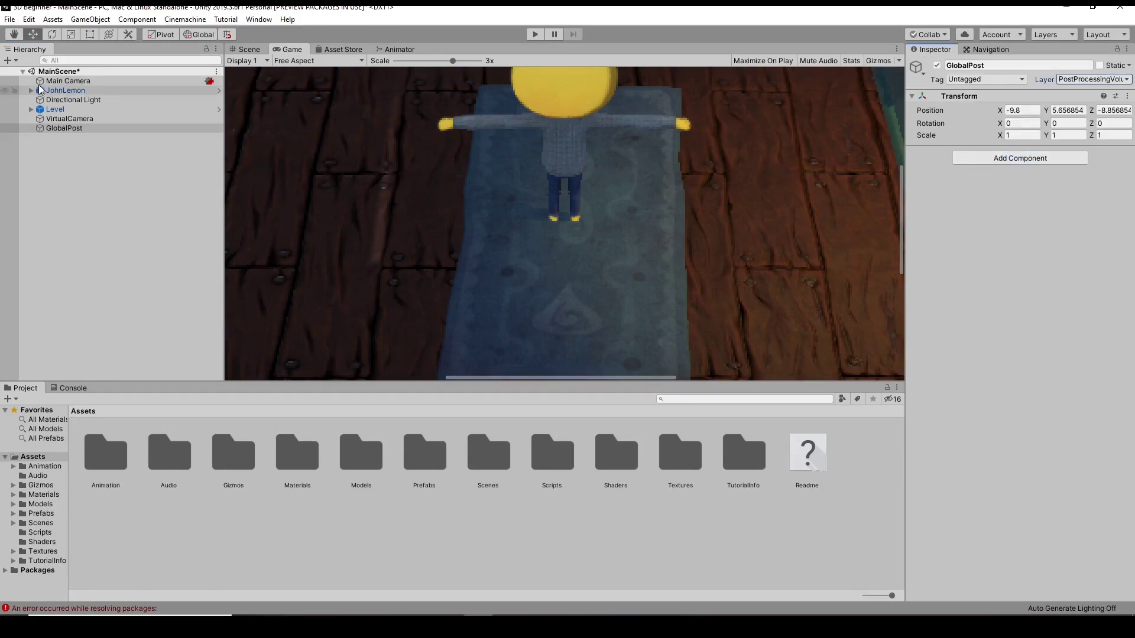
key(ctrl+1)
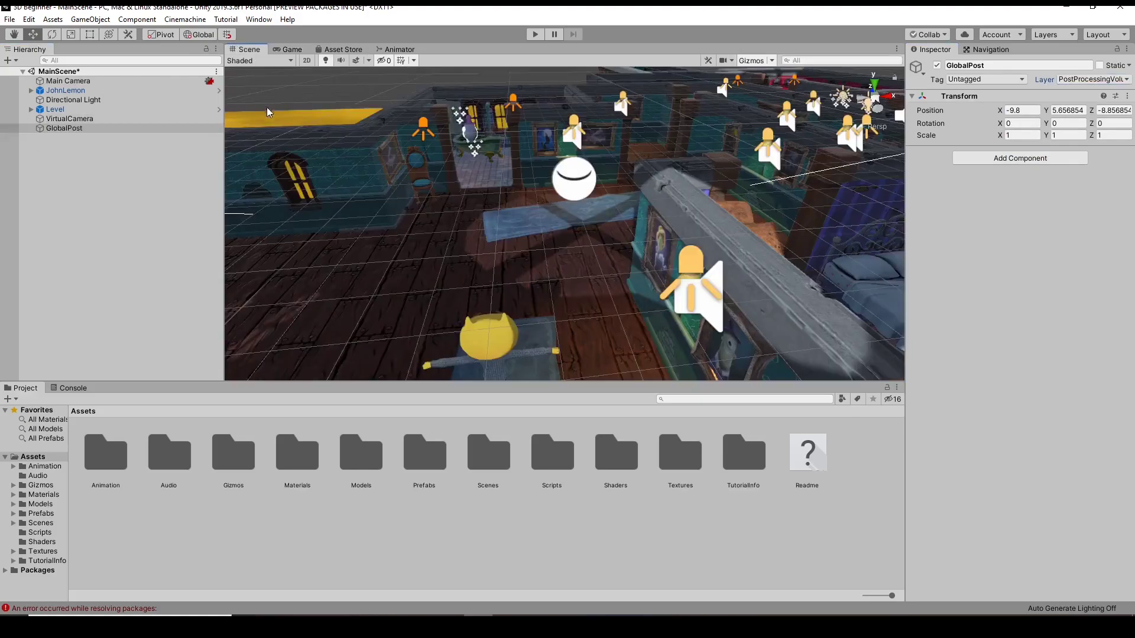
click(118, 81)
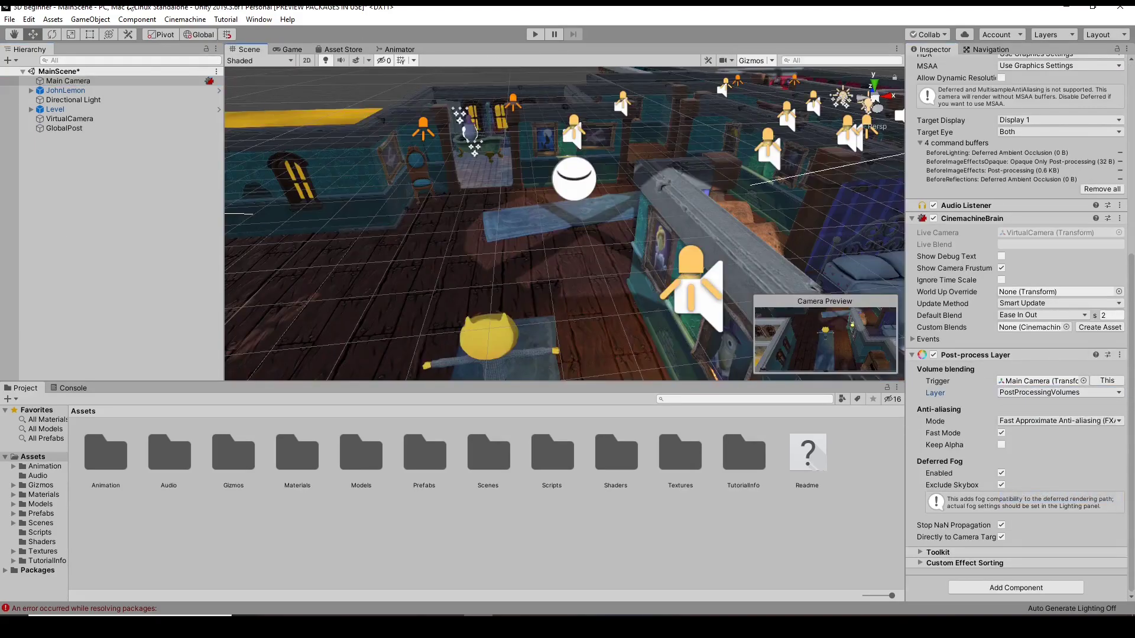
click(63, 128)
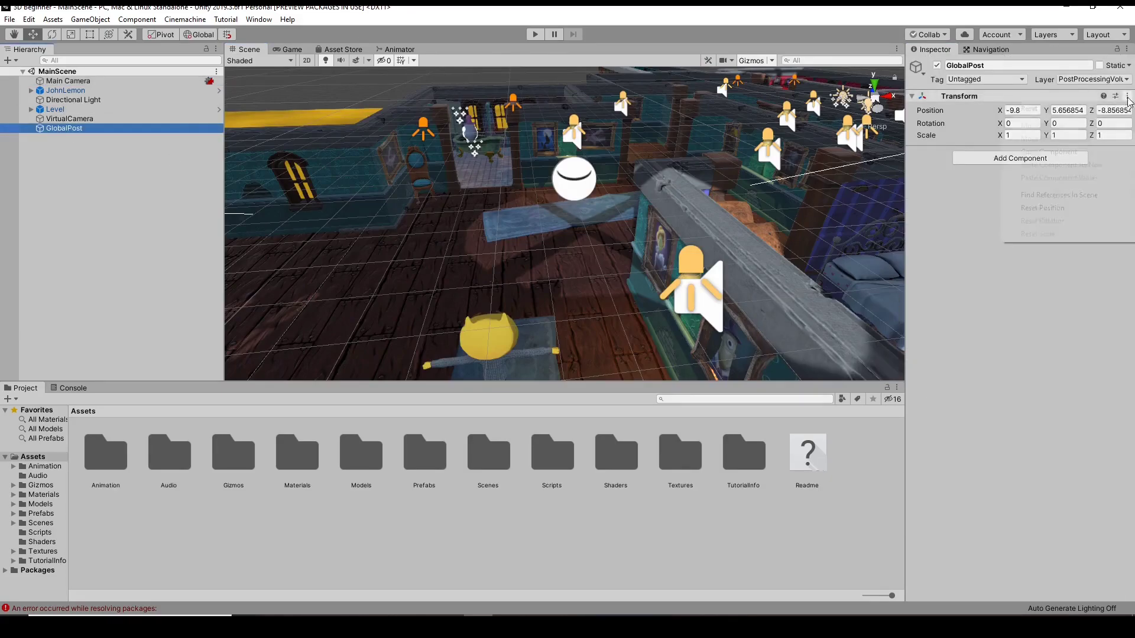
click(1019, 158)
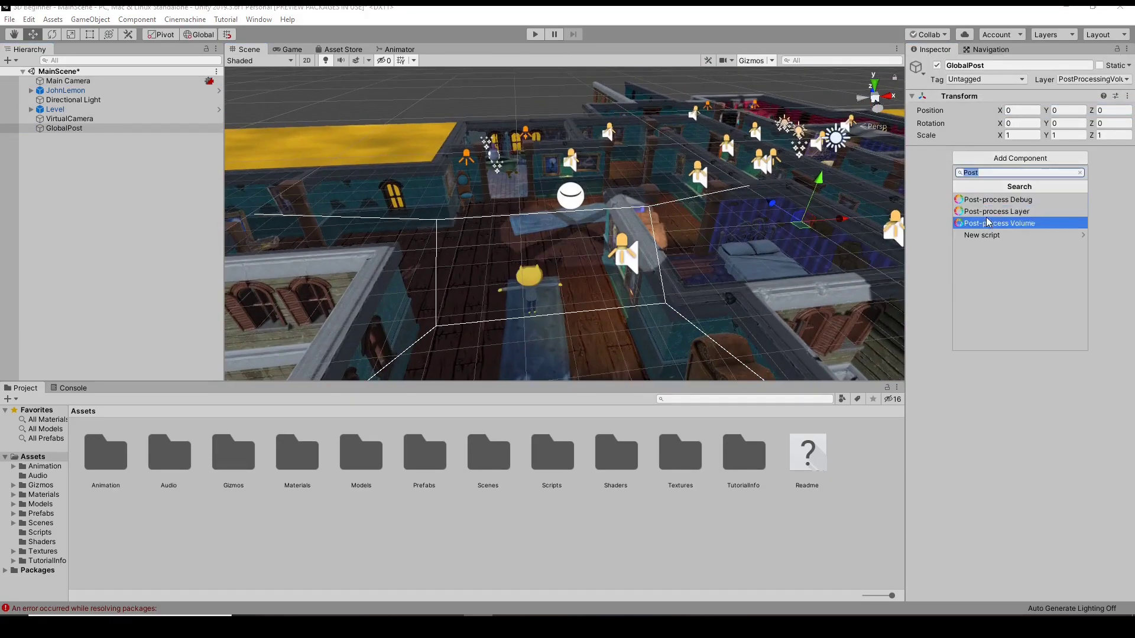
Give GlobalPost a global Post-process Volume with a new GlobalPost Profile in MainScene_Profiles
click(984, 212)
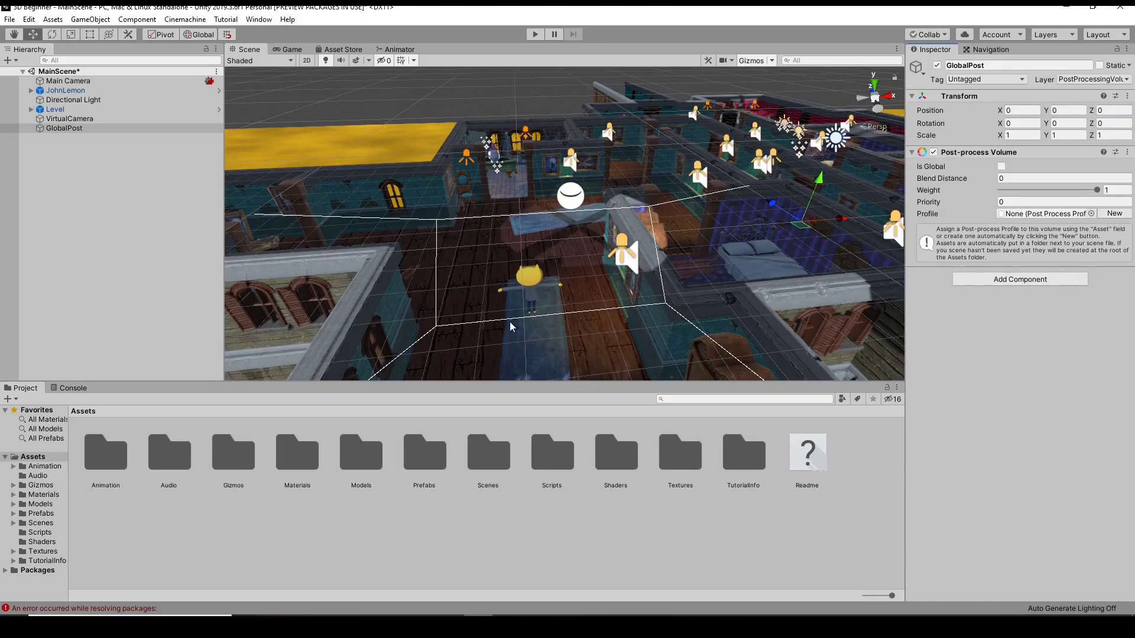
click(1002, 166)
click(1108, 202)
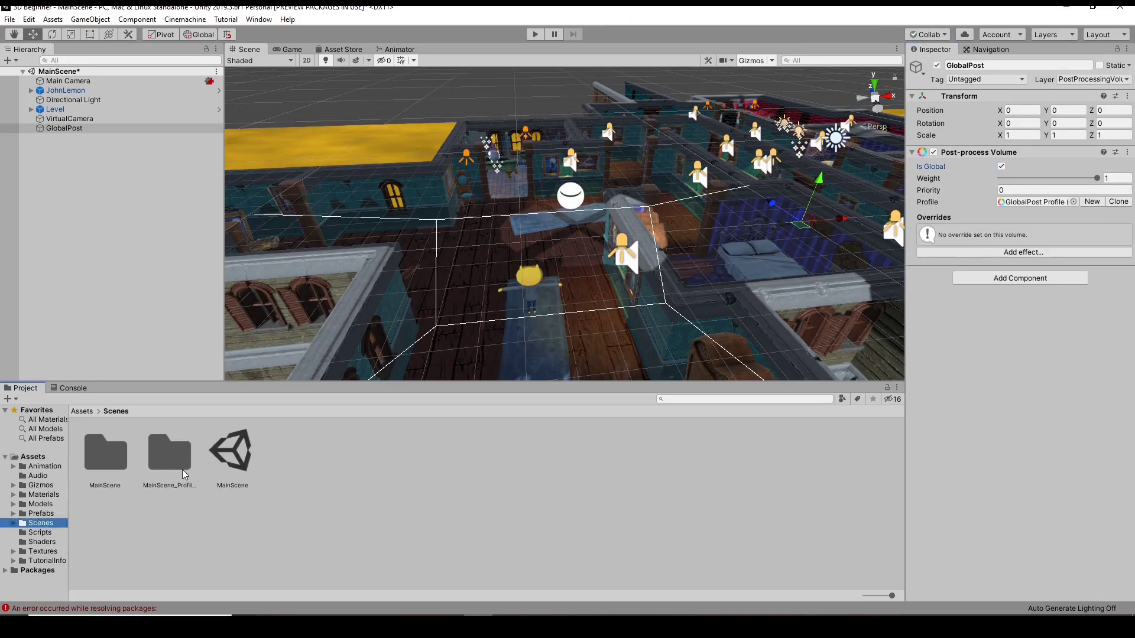
double_click(182, 474)
click(116, 411)
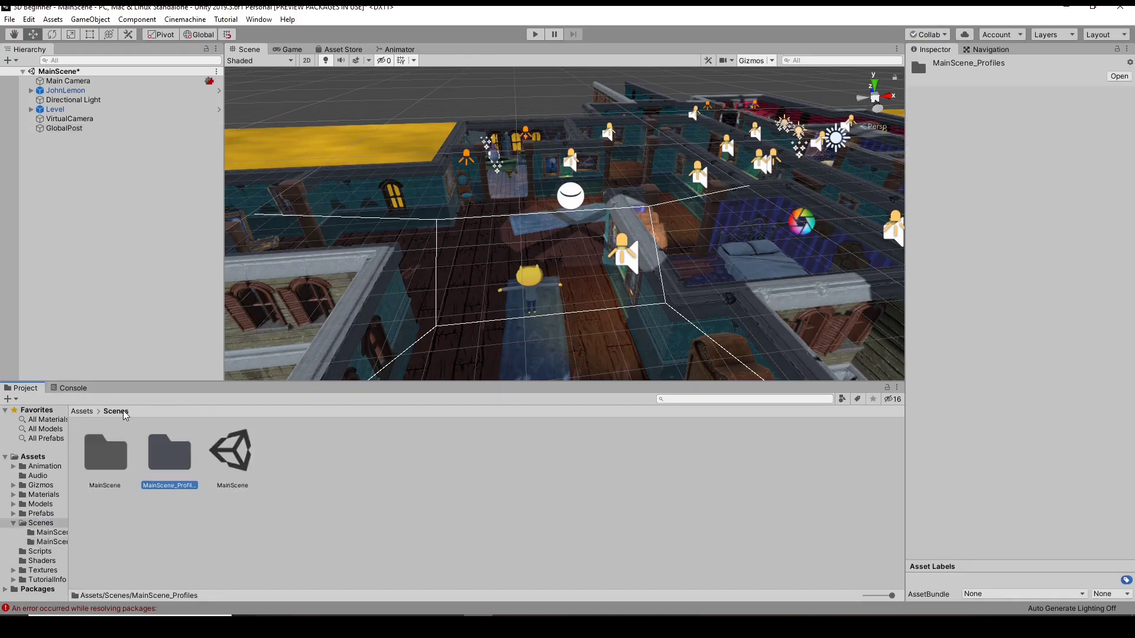
click(165, 128)
click(1083, 253)
Add Color Grading to the GlobalPost volume and review the Main Camera's post-process settings
mouse_move(1052, 262)
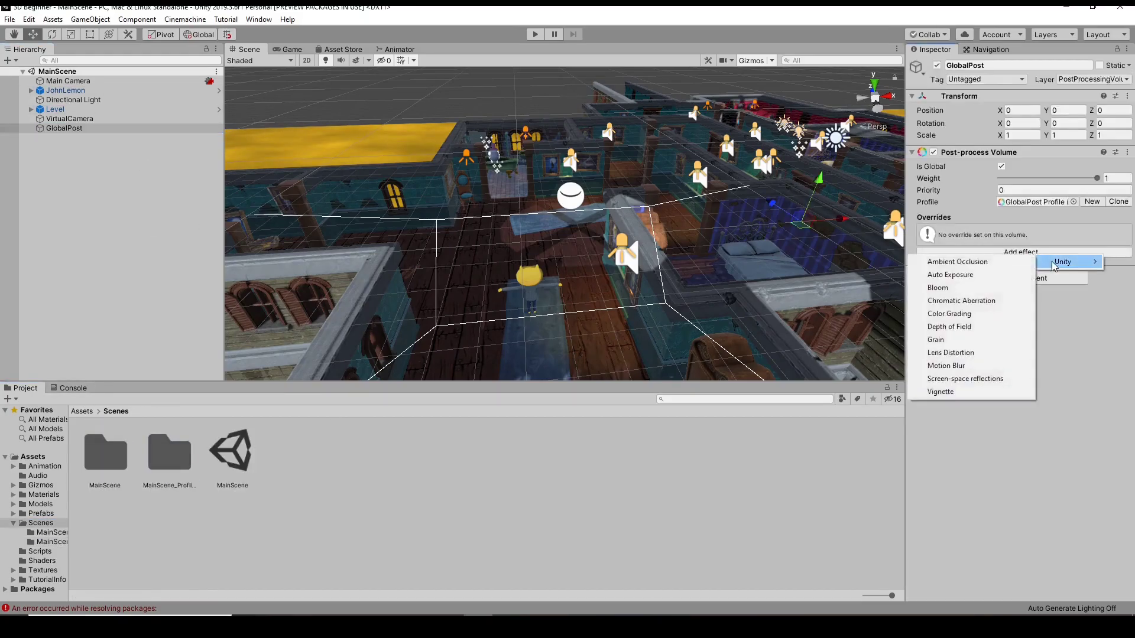
click(964, 317)
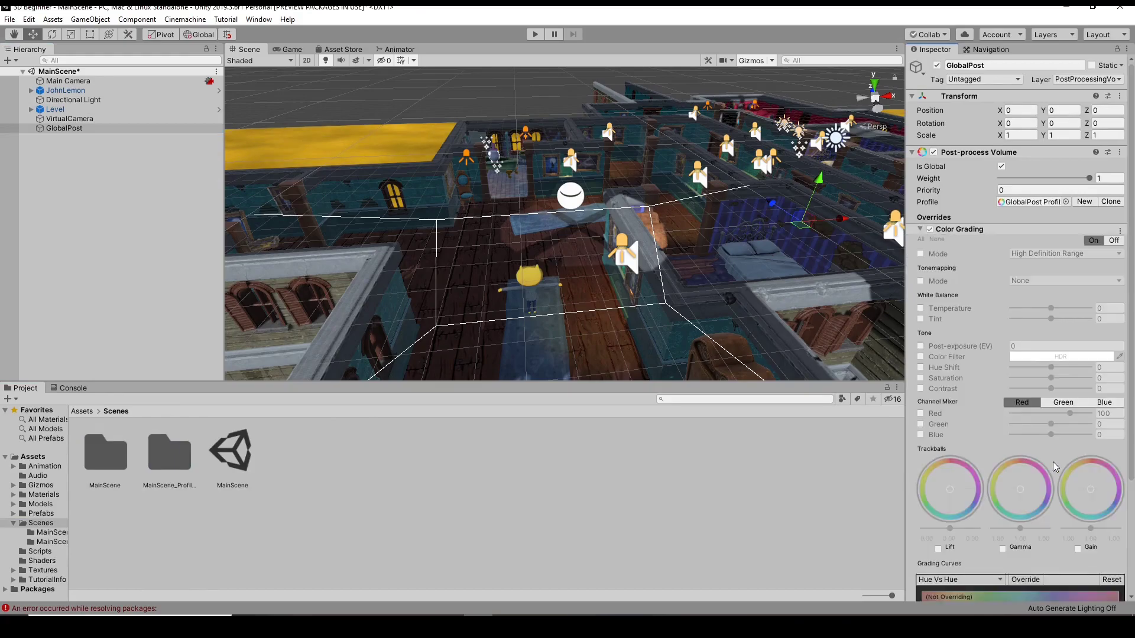
scroll(1050, 437, down, 3)
click(68, 81)
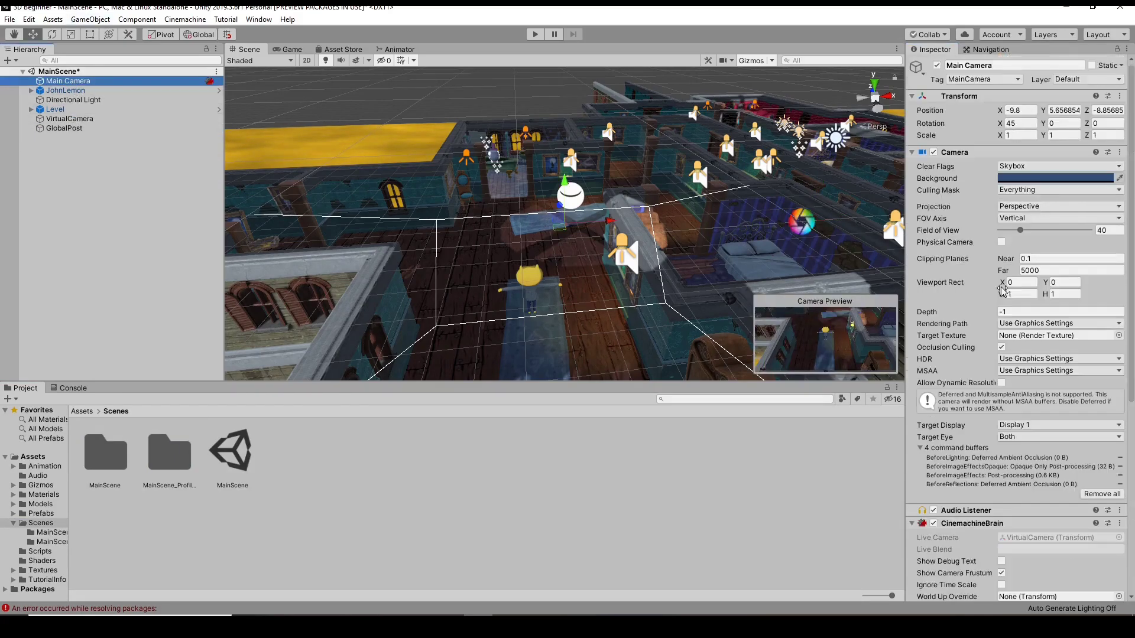
scroll(971, 415, down, 5)
scroll(972, 415, up, 5)
click(801, 223)
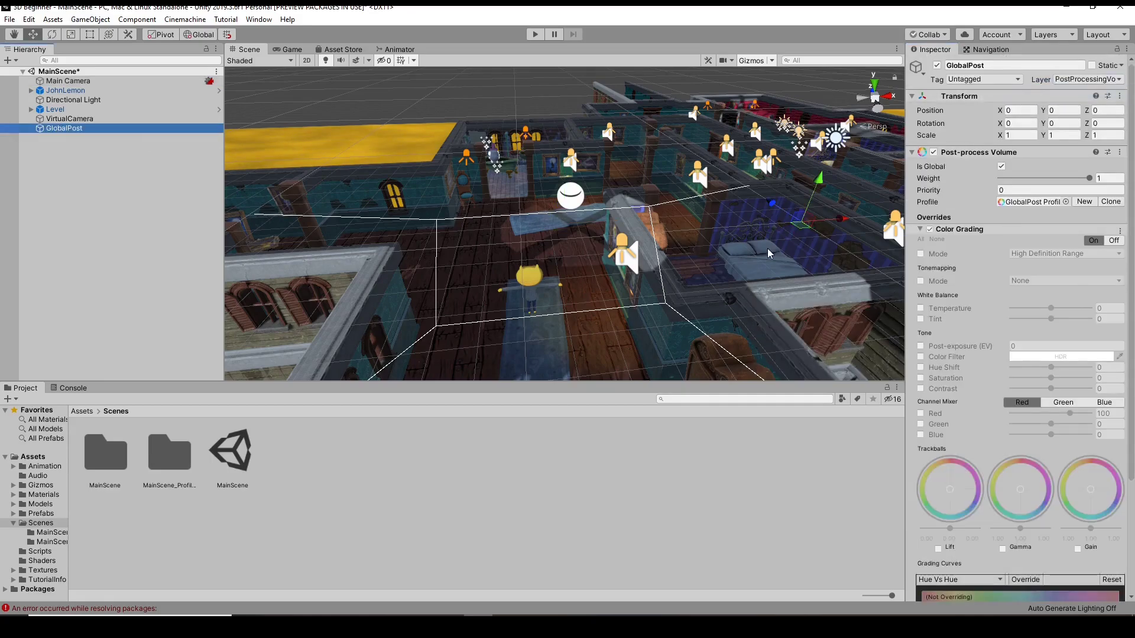
click(62, 82)
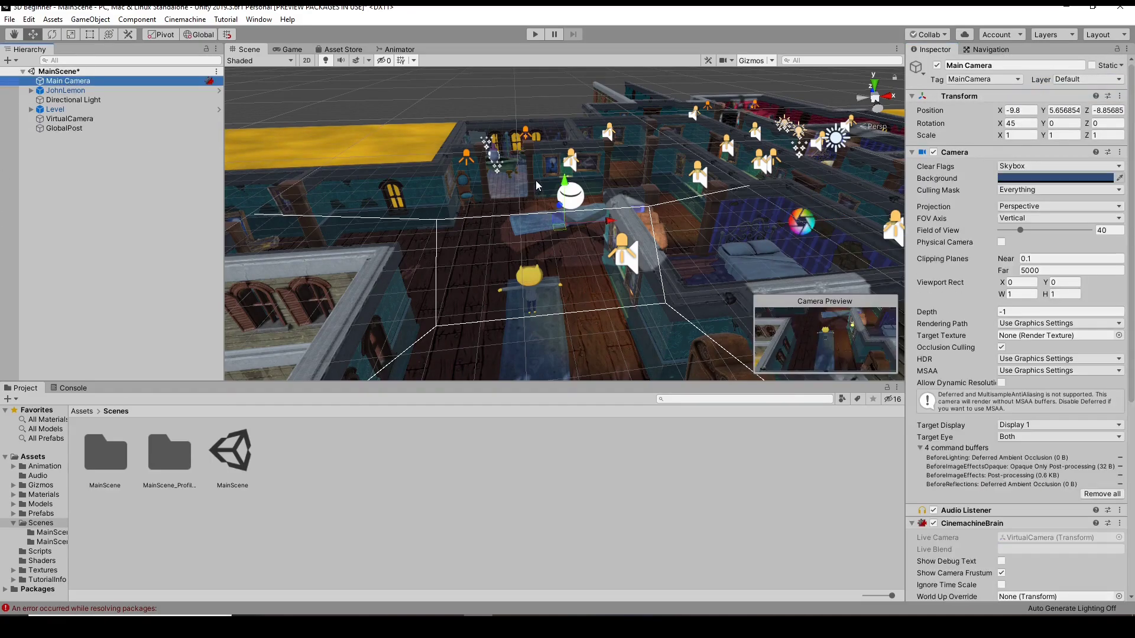
scroll(990, 418, down, 5)
key(ctrl+a)
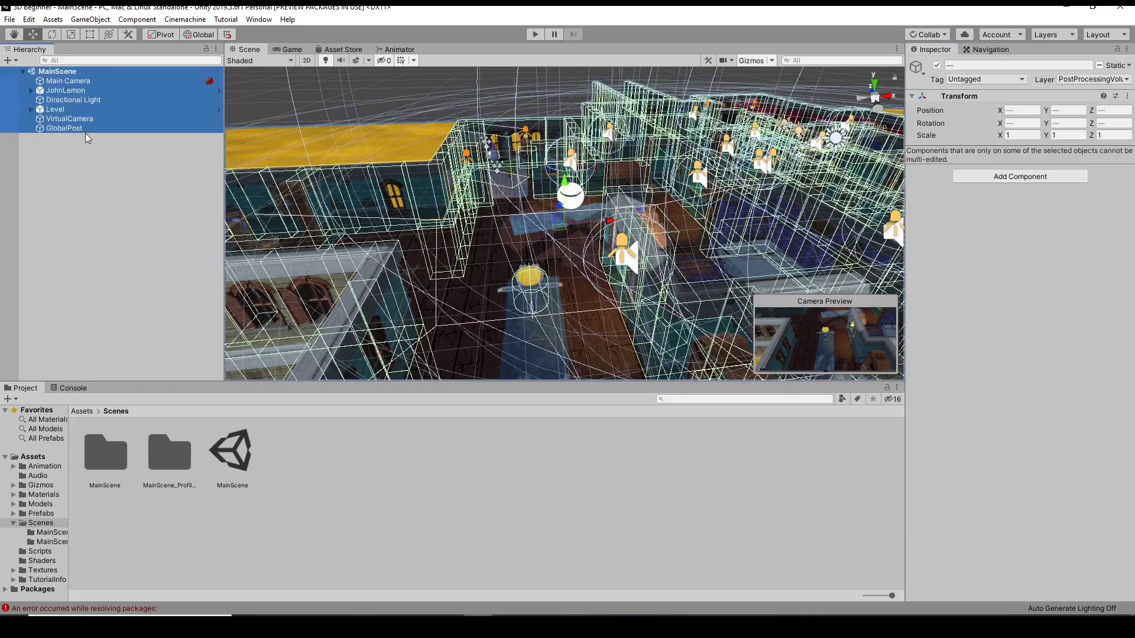
click(105, 143)
click(64, 128)
Enable ACES tonemapping and set the colour grading post-exposure to 1
click(1045, 254)
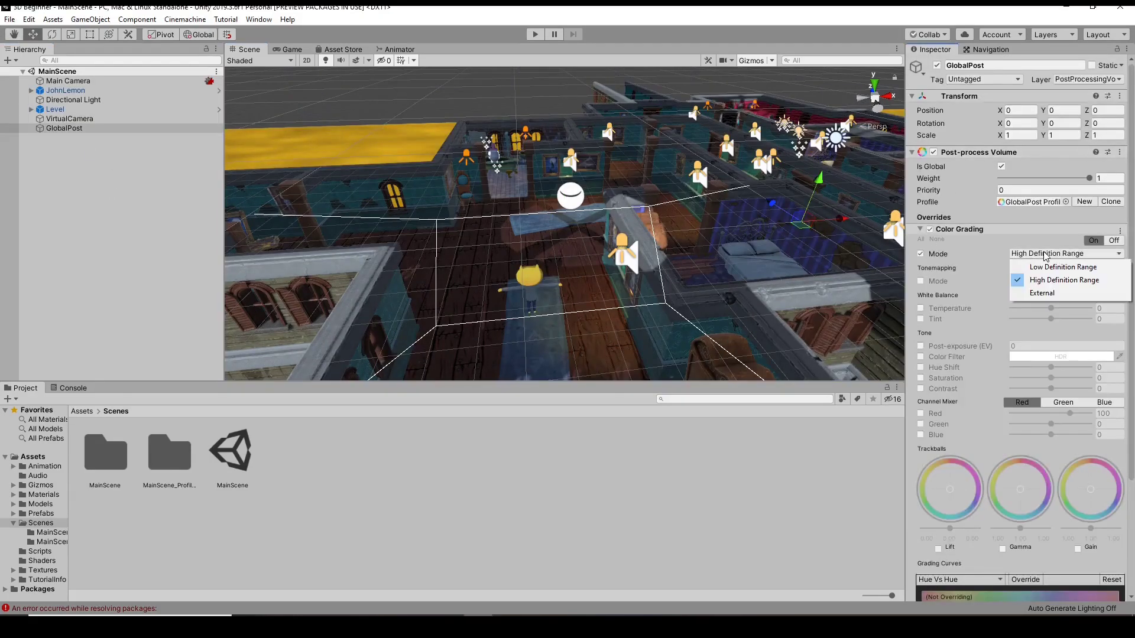
click(919, 253)
click(920, 282)
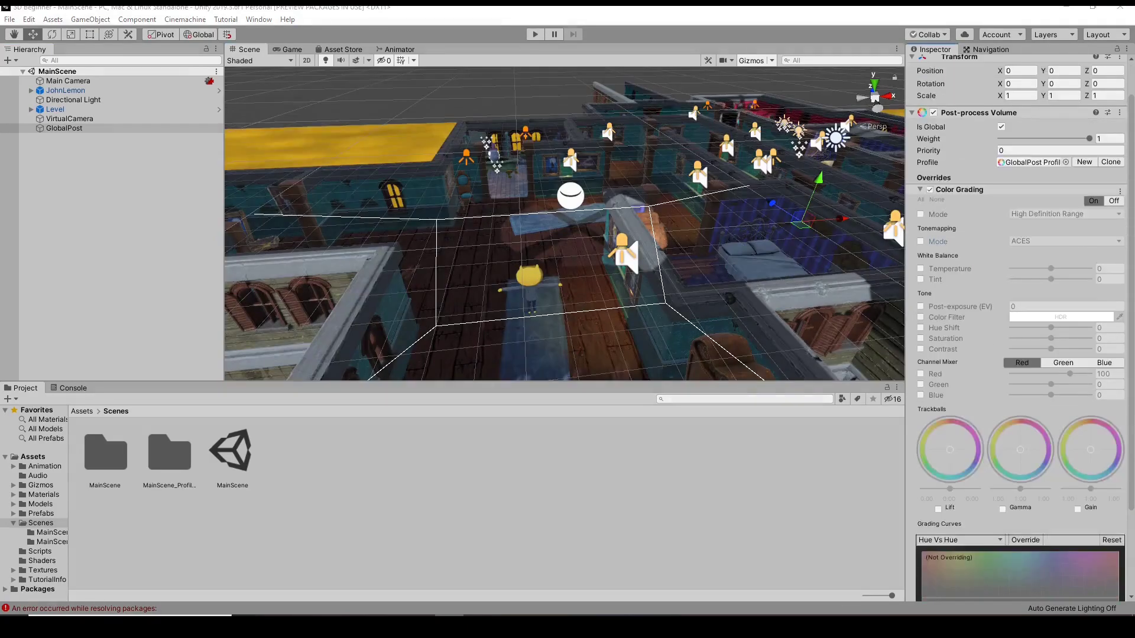
click(920, 281)
scroll(946, 284, down, 1)
click(920, 307)
click(920, 241)
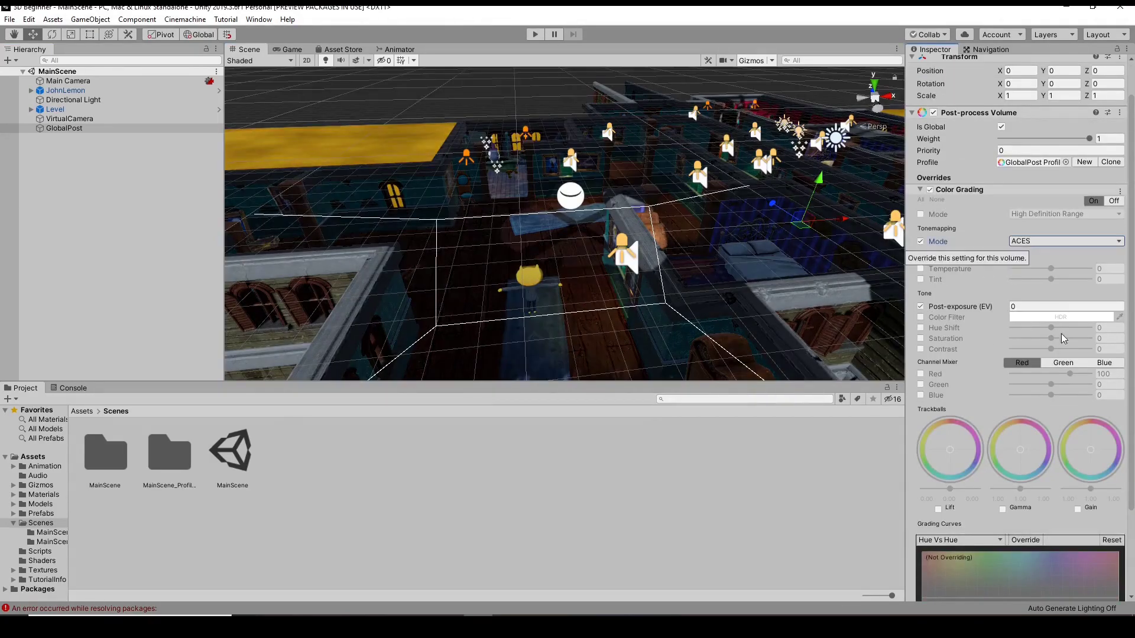
click(1074, 306)
text(1)
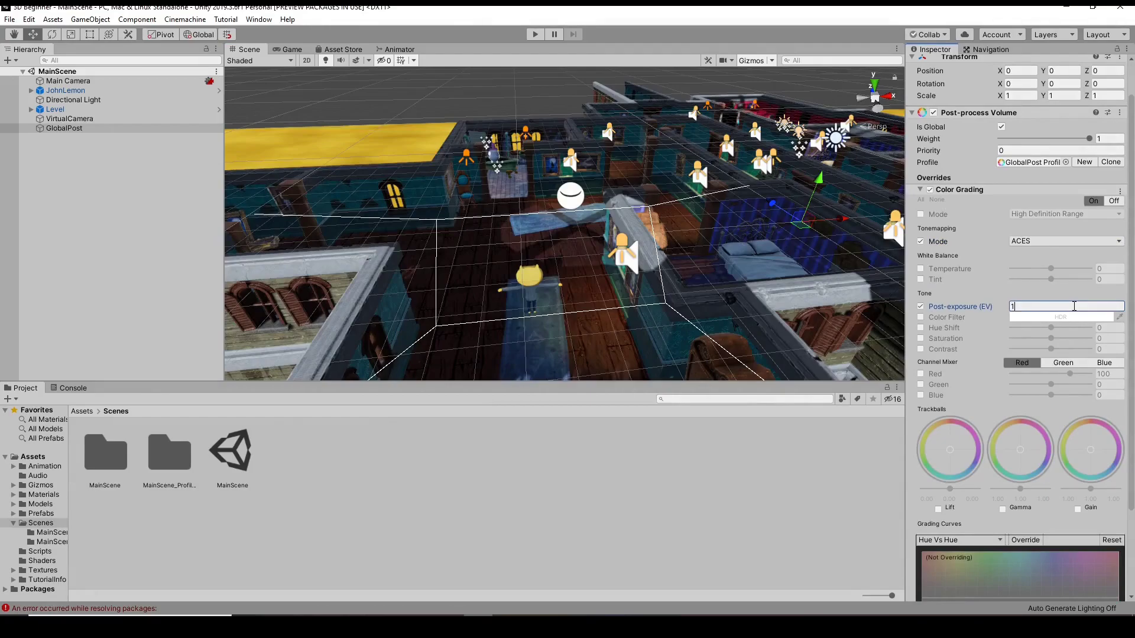
Enable Lift, Gamma and Gain, tint lift toward blue and warm gamma, previewing in Game view
click(938, 509)
click(1003, 509)
click(1077, 509)
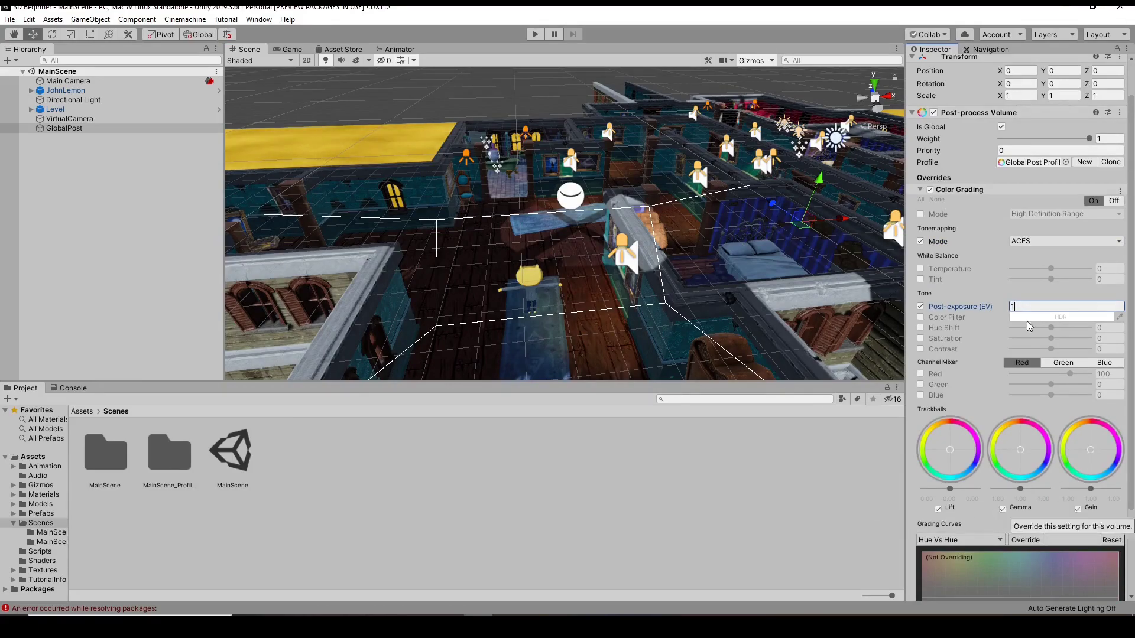
drag(954, 451, 974, 477)
mouse_move(1020, 448)
mouse_down()
mouse_move(1034, 462)
mouse_move(1082, 444)
mouse_move(1069, 435)
mouse_up()
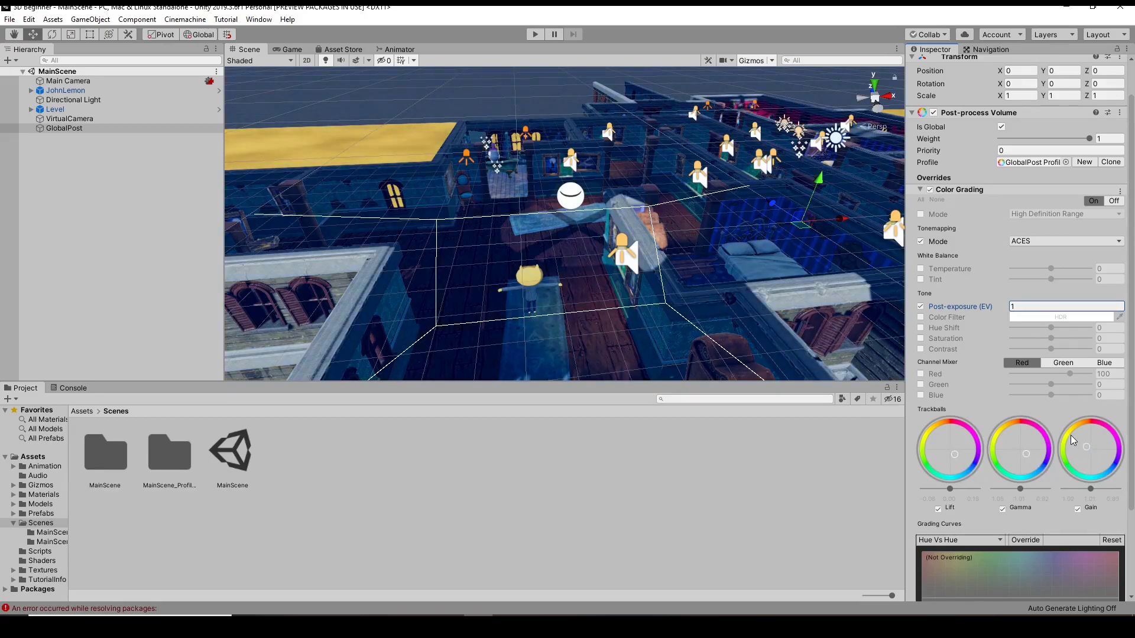
click(282, 51)
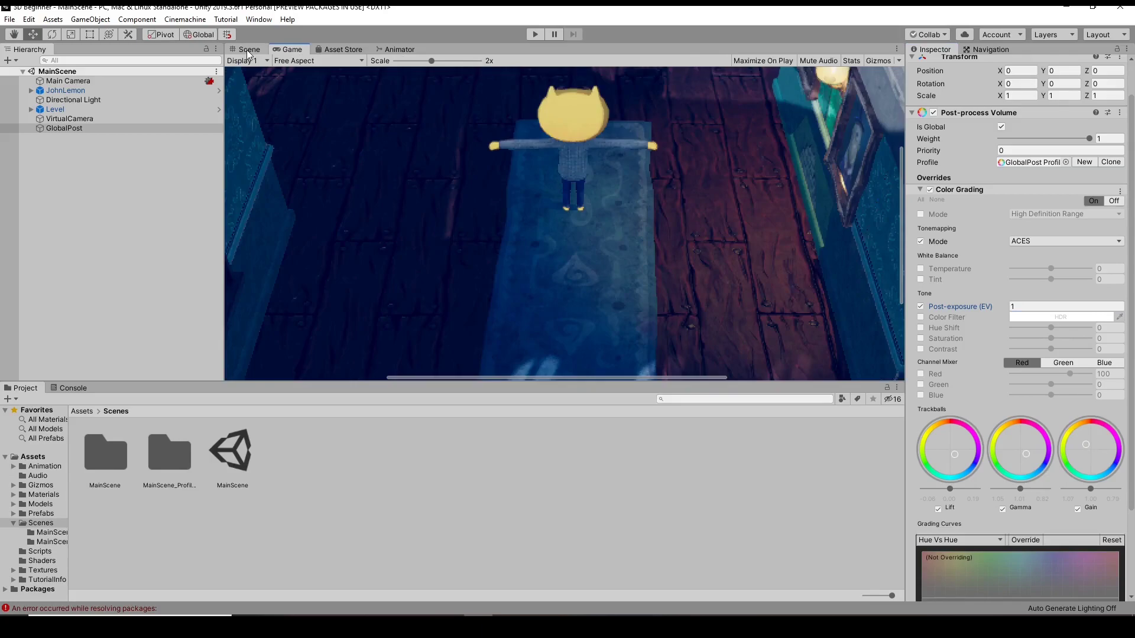
click(247, 51)
drag(1025, 454, 1025, 455)
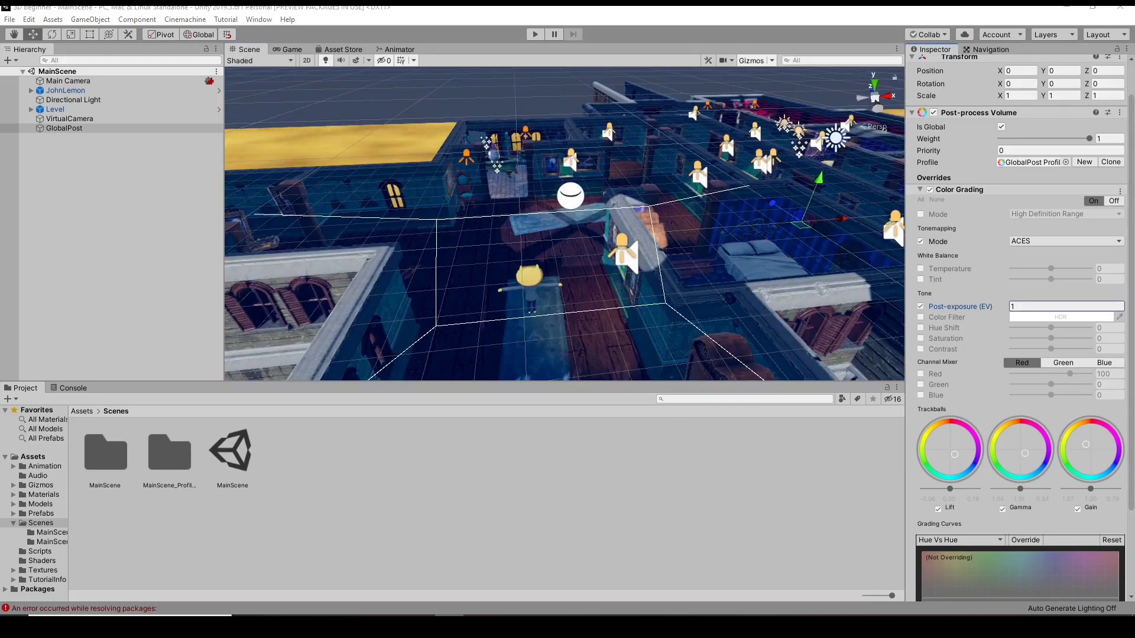
click(919, 189)
click(1016, 245)
Add Bloom with all overrides enabled, intensity 2.5 and threshold 0.75
click(924, 242)
click(920, 240)
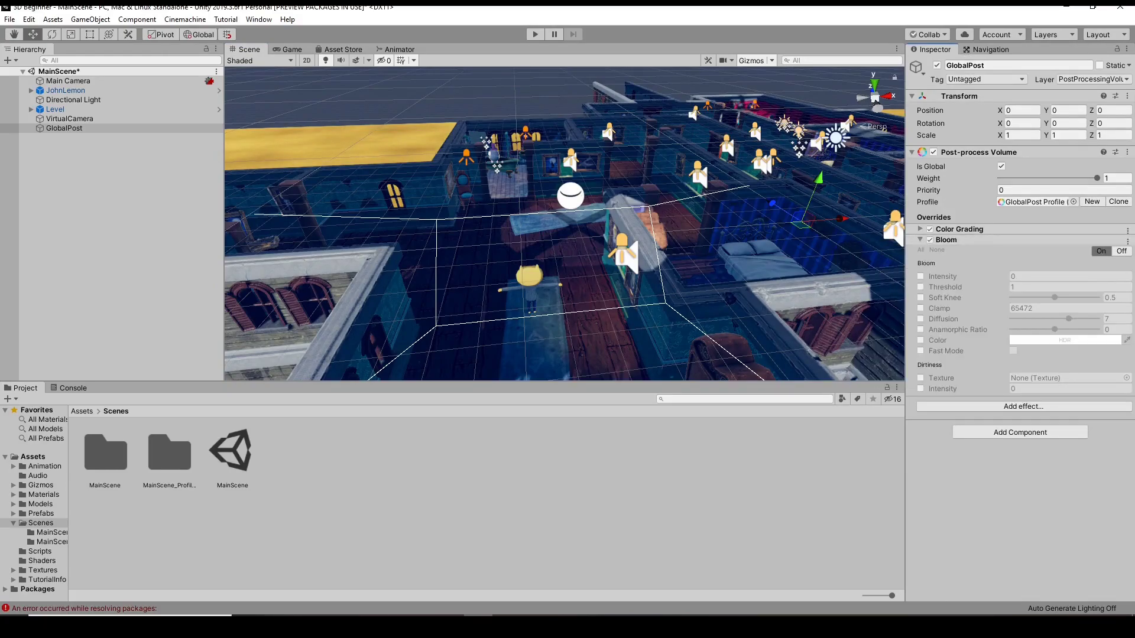
click(921, 250)
click(1012, 276)
text(2.5)
key(Tab)
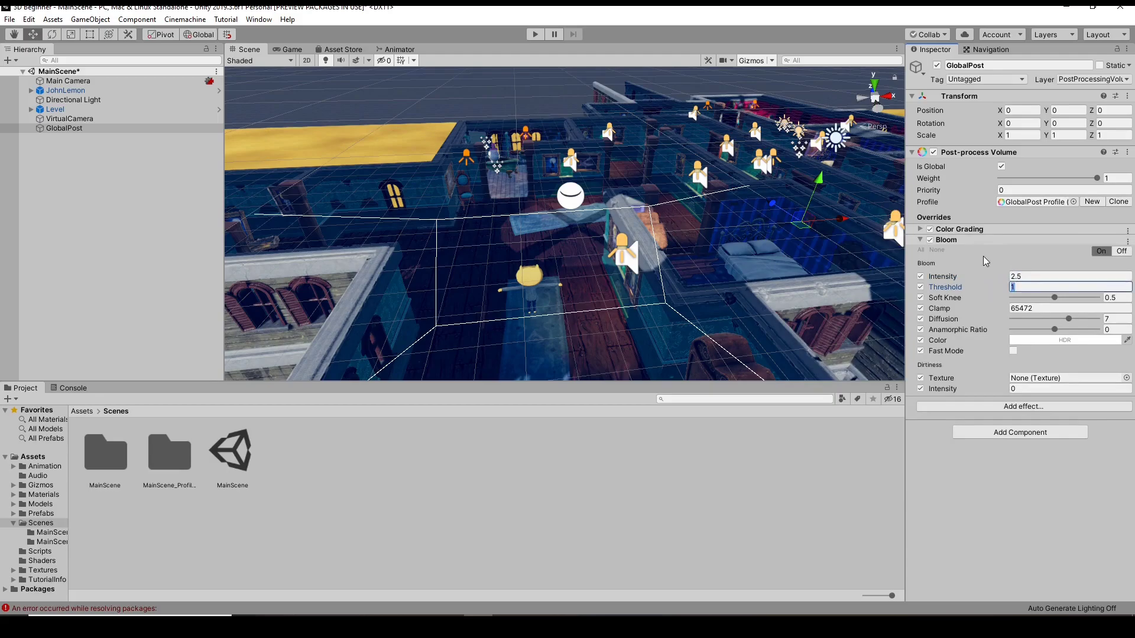
text(0.75)
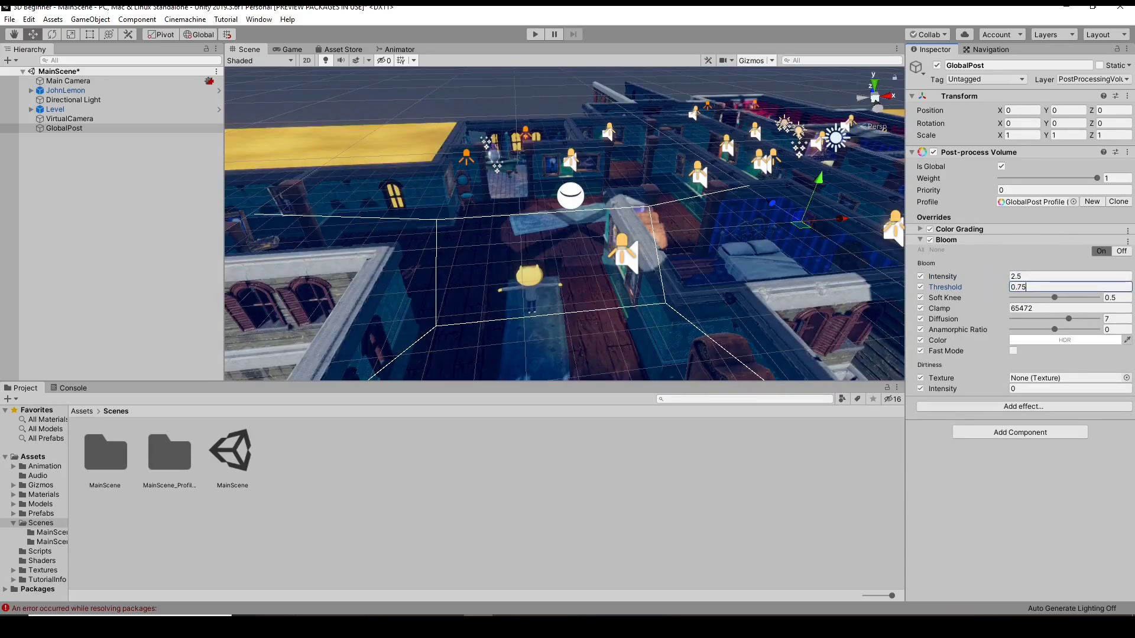
click(920, 239)
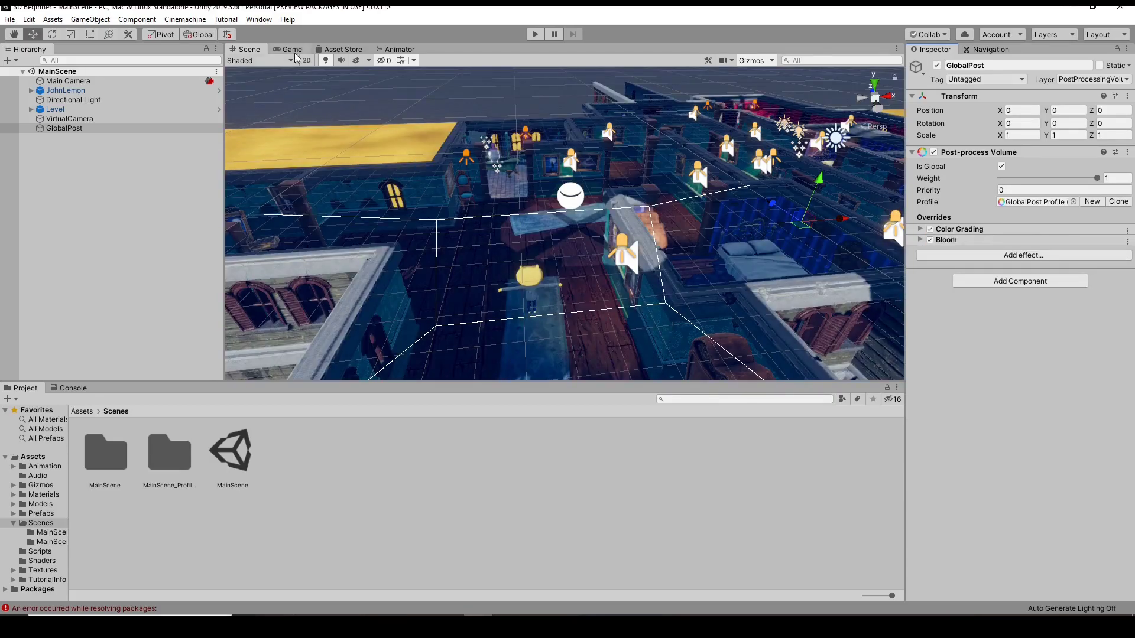
Add Ambient Occlusion with all overrides, intensity 0.5 and thickness modifier 3.5
click(1023, 255)
mouse_move(1038, 261)
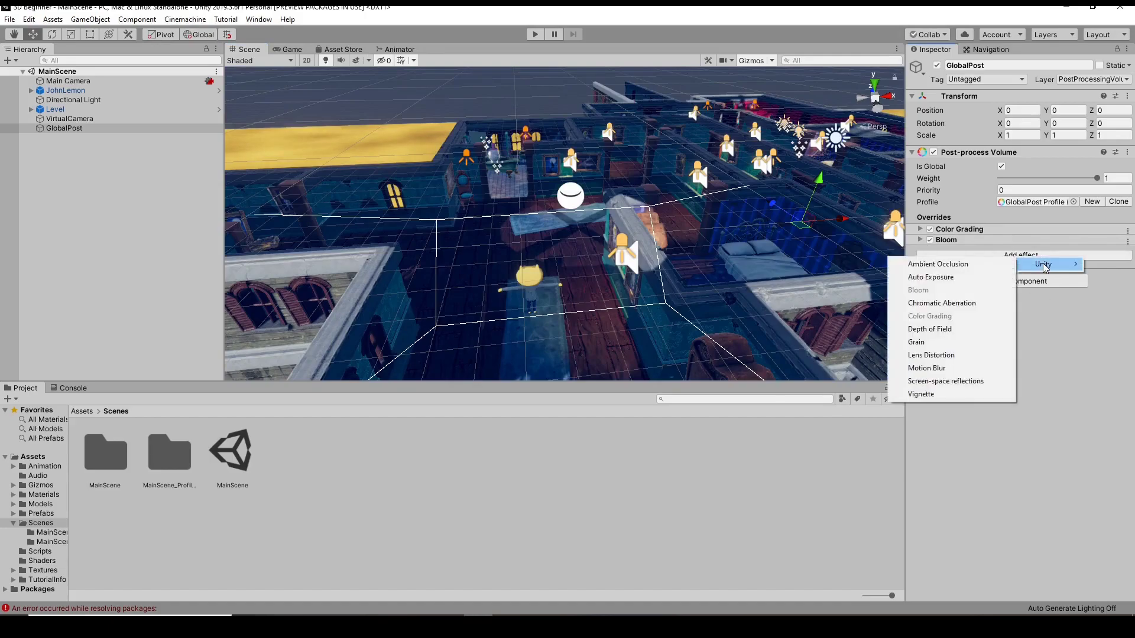
click(981, 273)
click(921, 261)
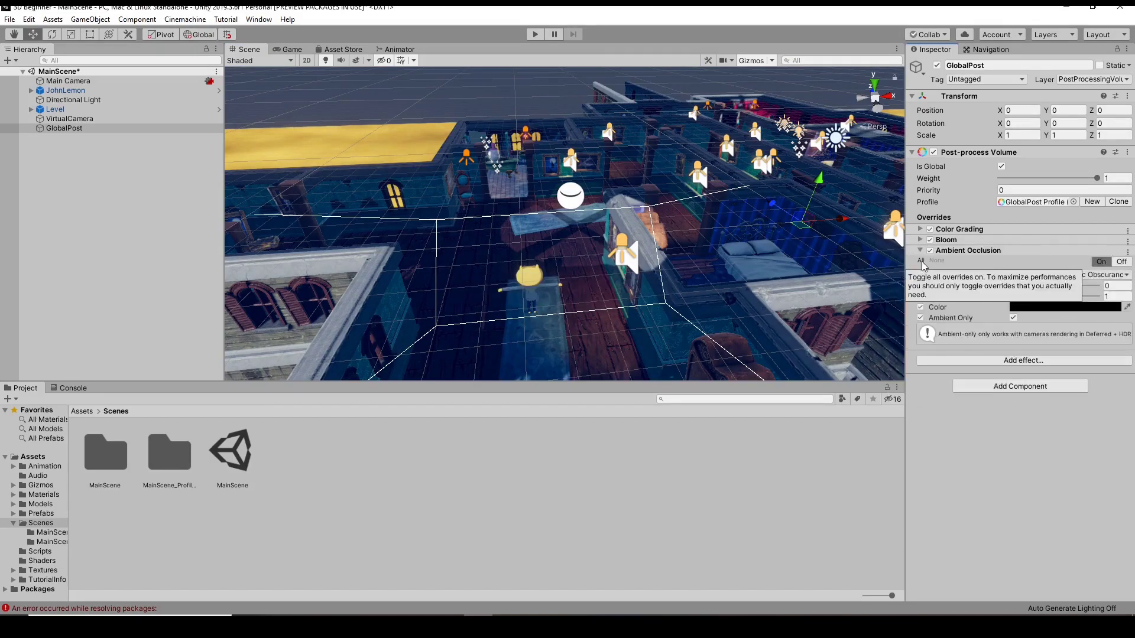
click(1114, 285)
text(0.)
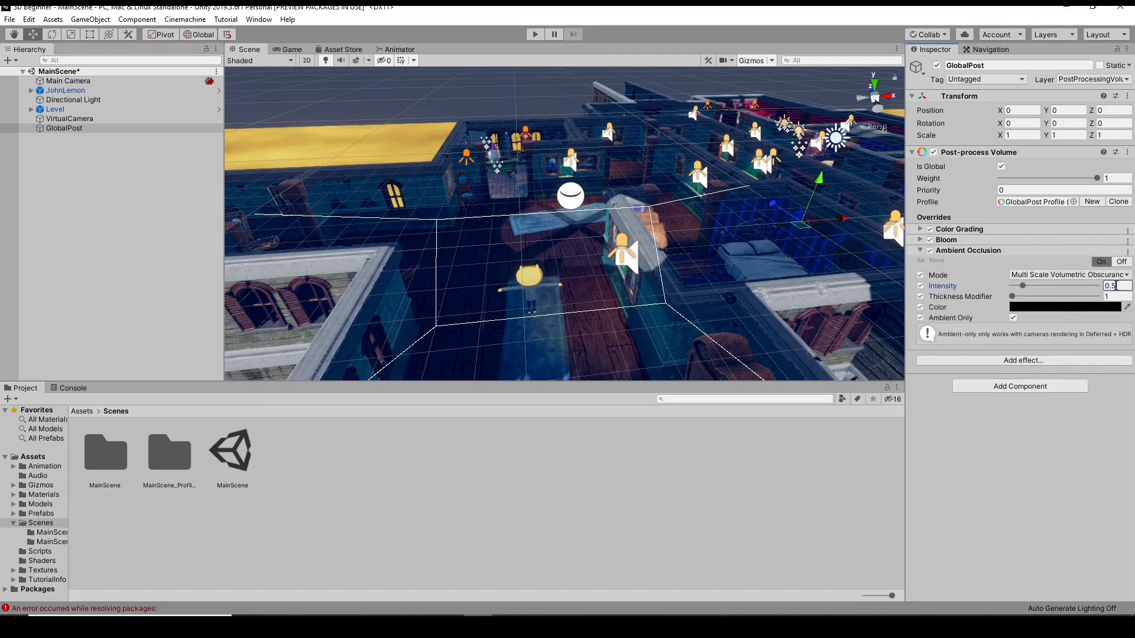
text(5)
click(1115, 296)
text(3.5)
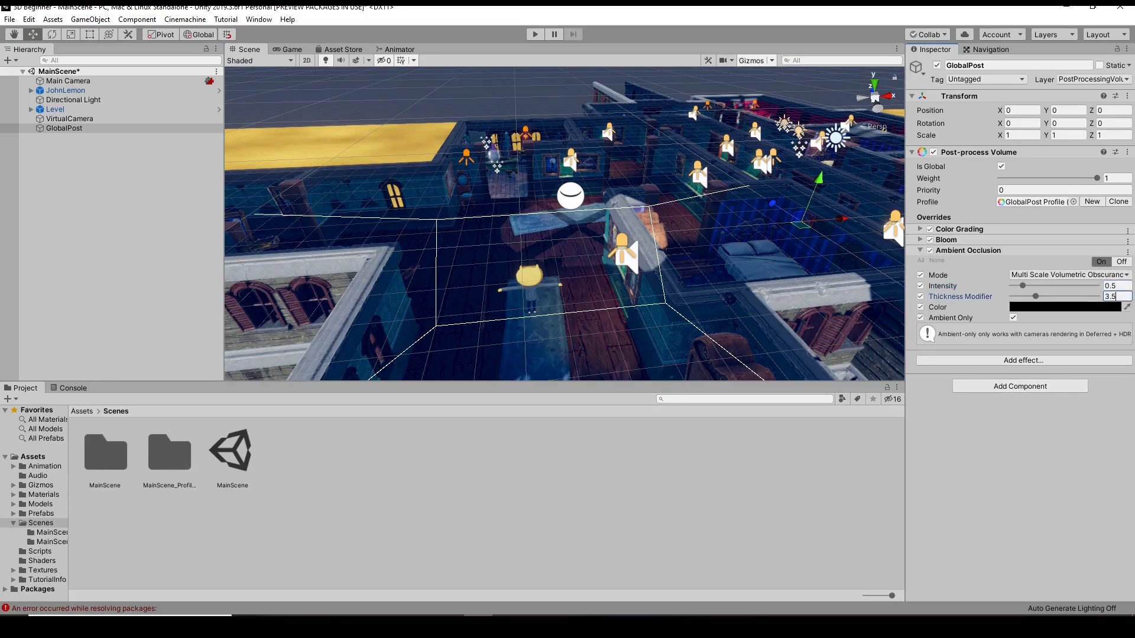
key(Return)
click(920, 251)
Add a Vignette effect to the GlobalPost volume
click(942, 266)
mouse_move(952, 278)
click(851, 405)
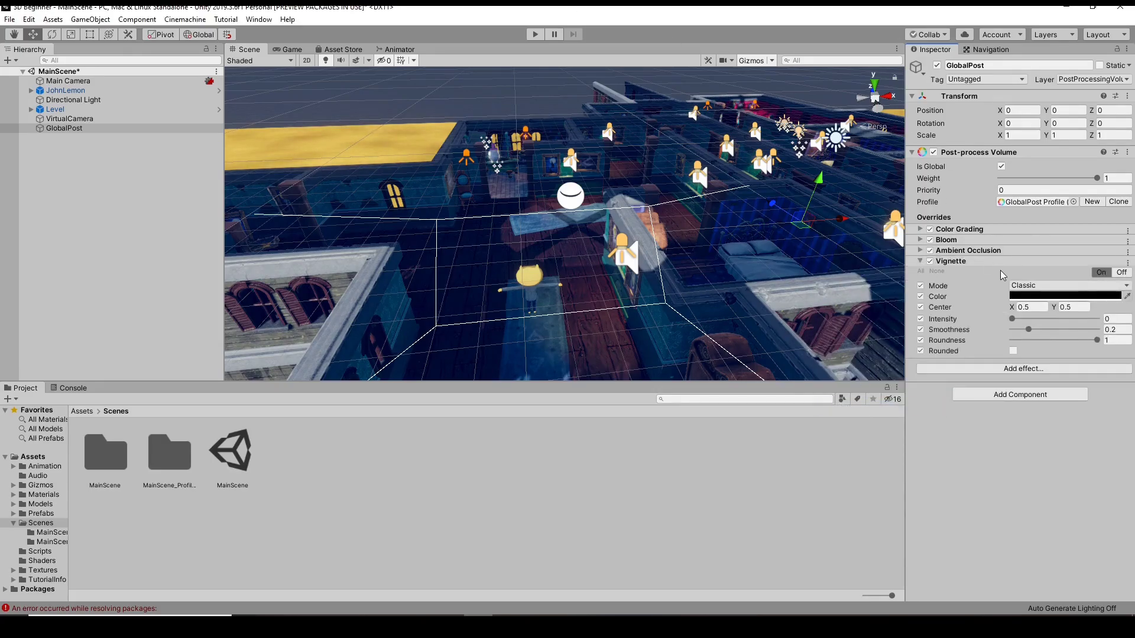
Set the Vignette intensity to 0.5 and smoothness to 0.3
click(1117, 319)
text(0.5)
key(Tab)
text(0.3)
key(Return)
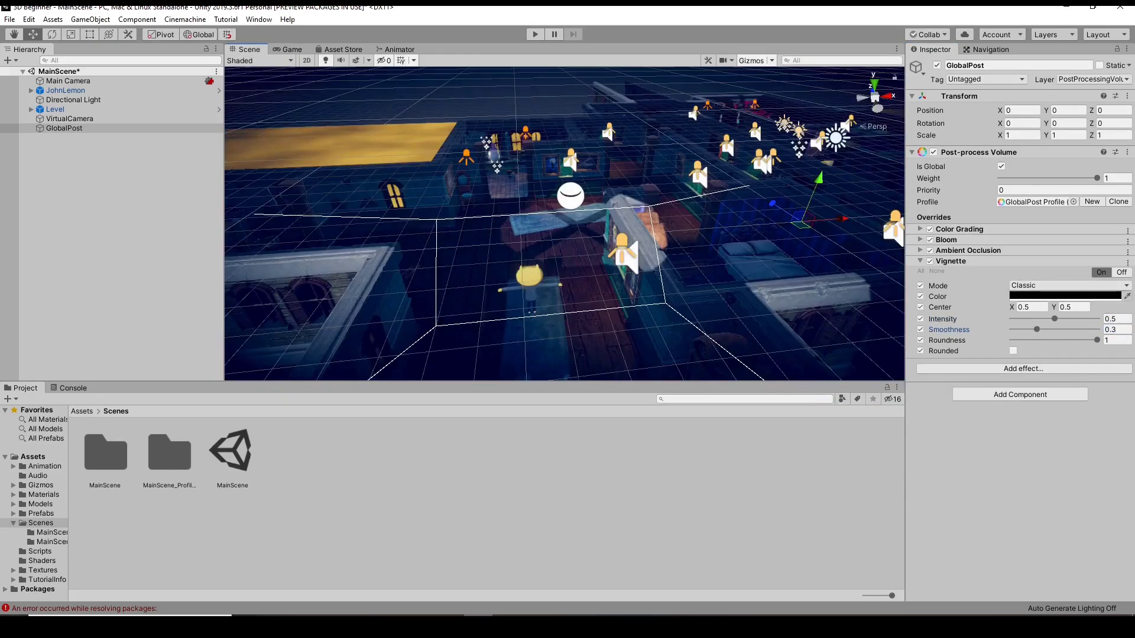
click(920, 261)
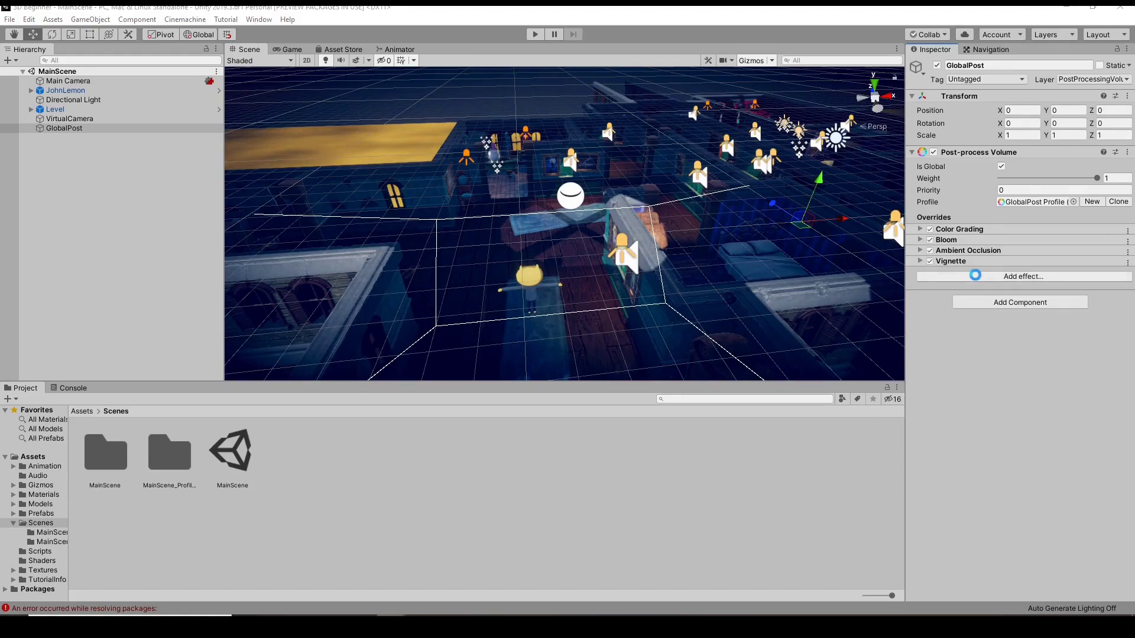
Add Lens Distortion with all overrides, intensity 35 and scale 1.1, then run the game to preview
click(976, 275)
mouse_move(987, 285)
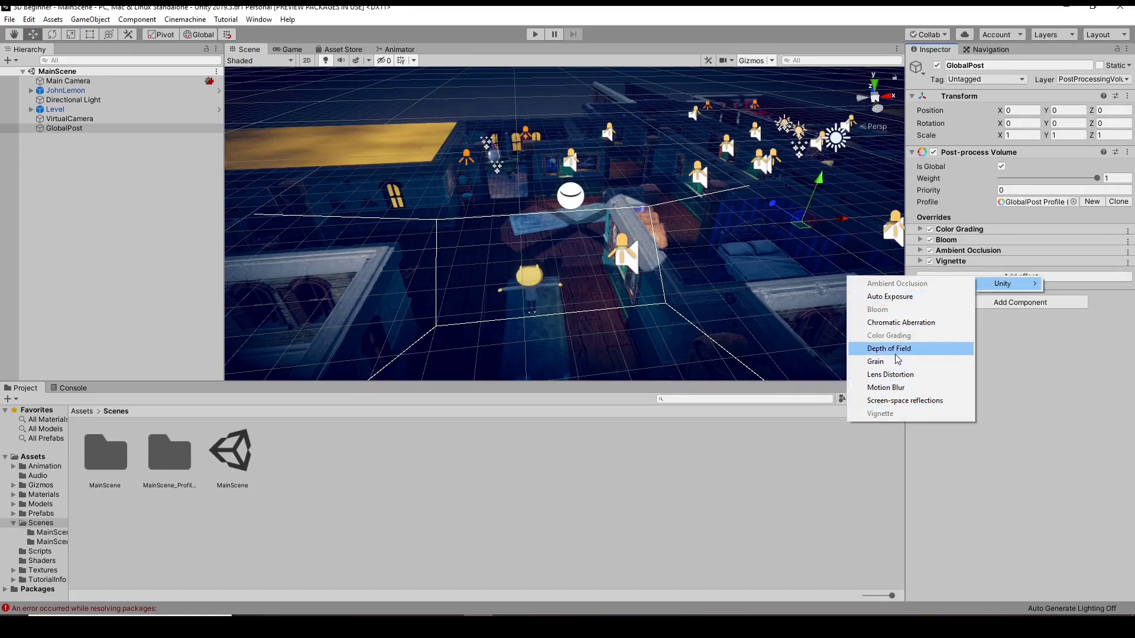
click(890, 375)
click(920, 281)
click(1116, 297)
text(33)
key(Return)
text(35)
click(1116, 364)
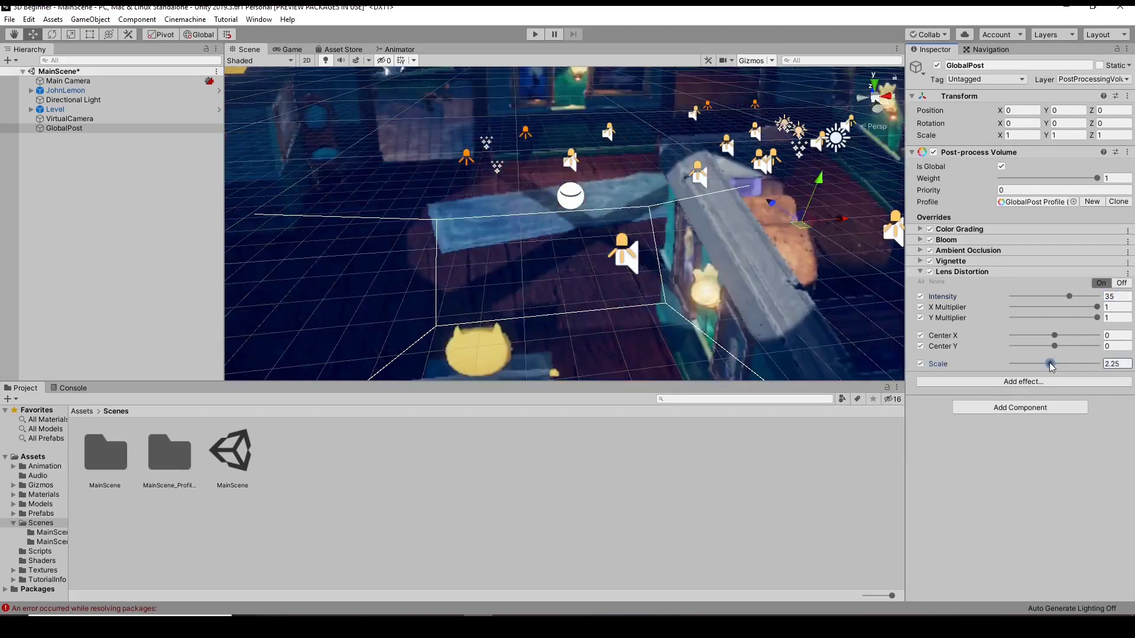
text(1.1)
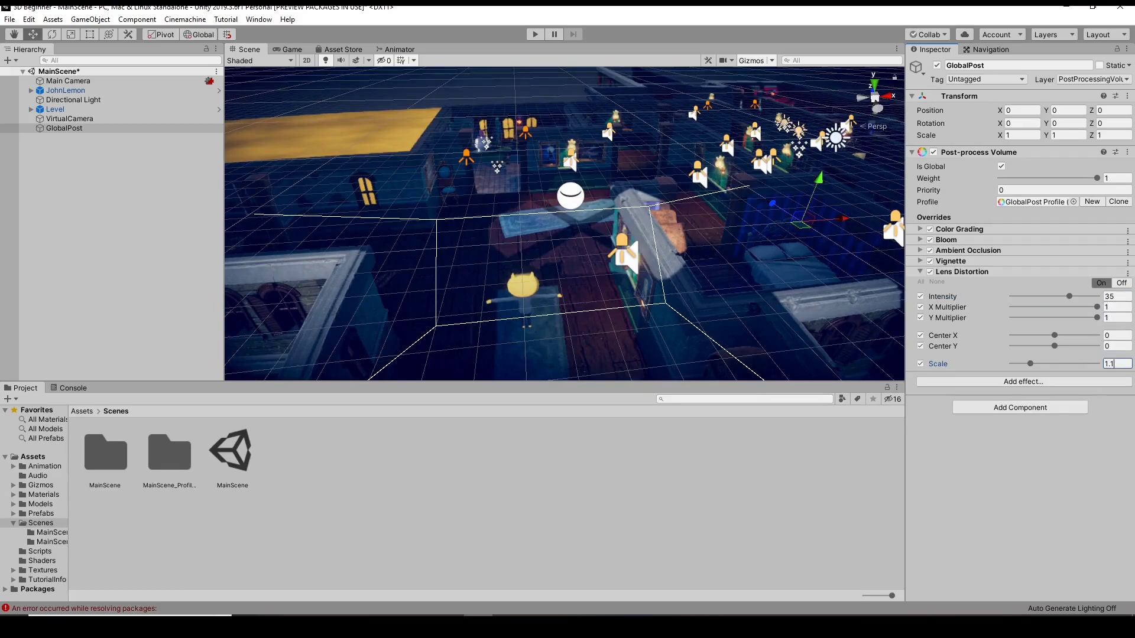
click(920, 272)
click(535, 33)
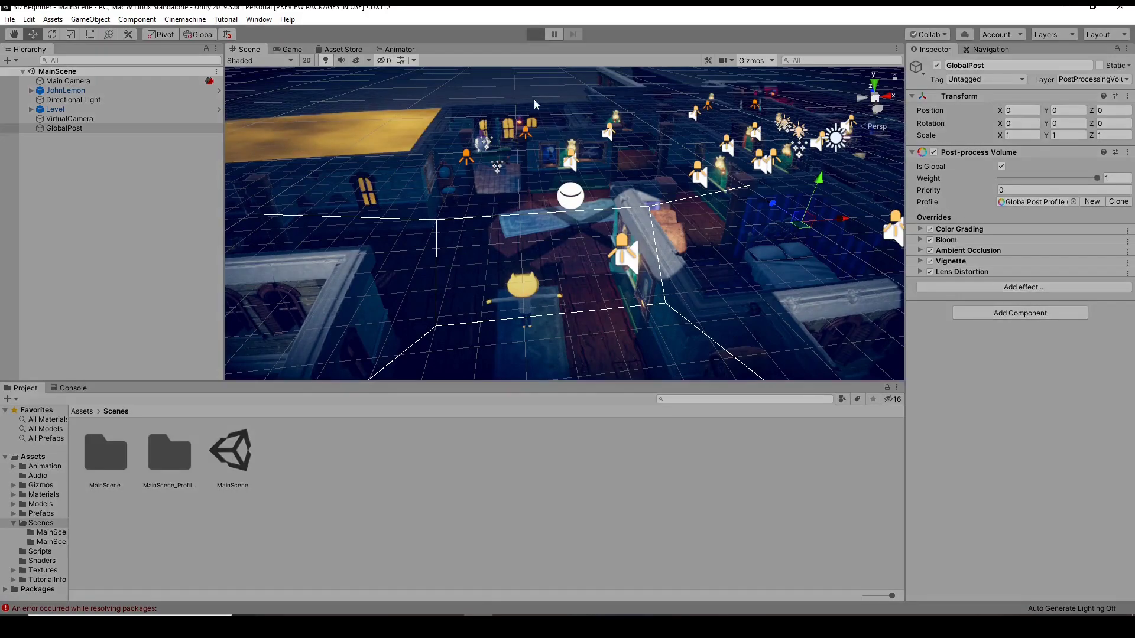